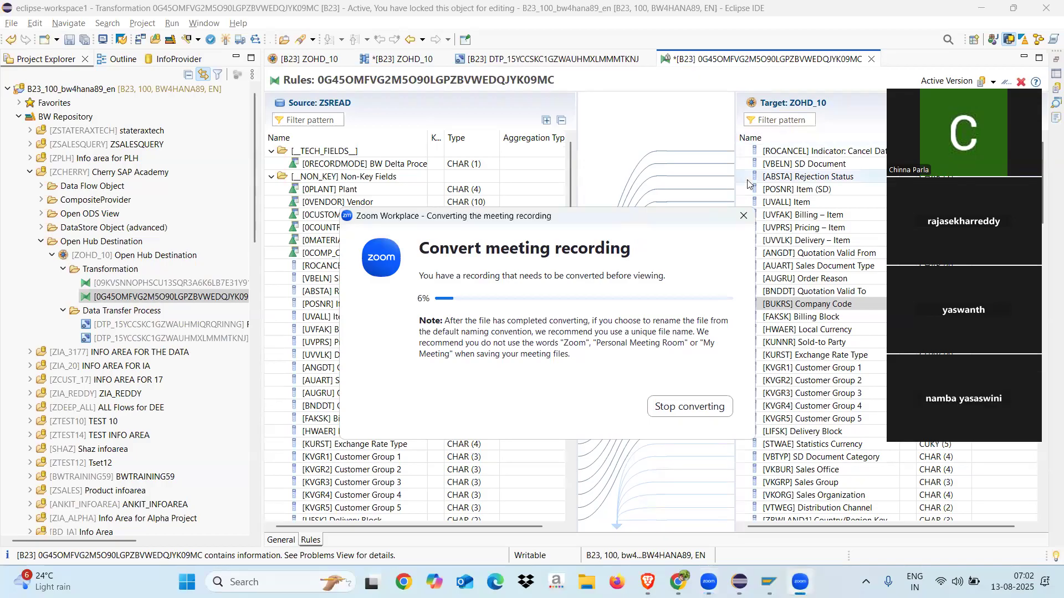
Filter the target fields for matnr and map the source field 0MATERIAL to the target field MATNR
{"action": "left_click", "coordinate": [640, 161]}
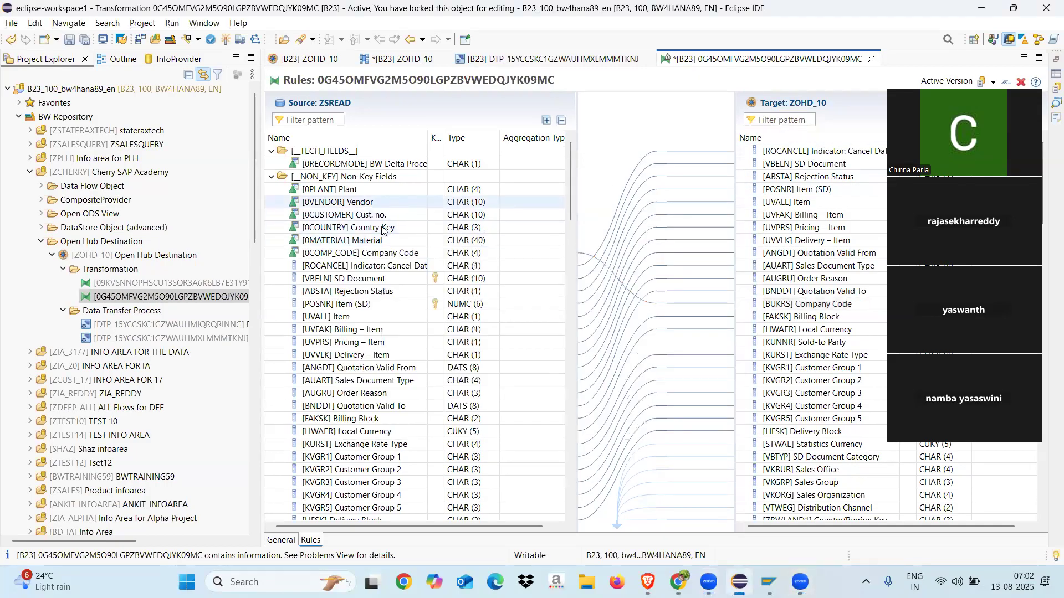
{"action": "left_click", "coordinate": [400, 240]}
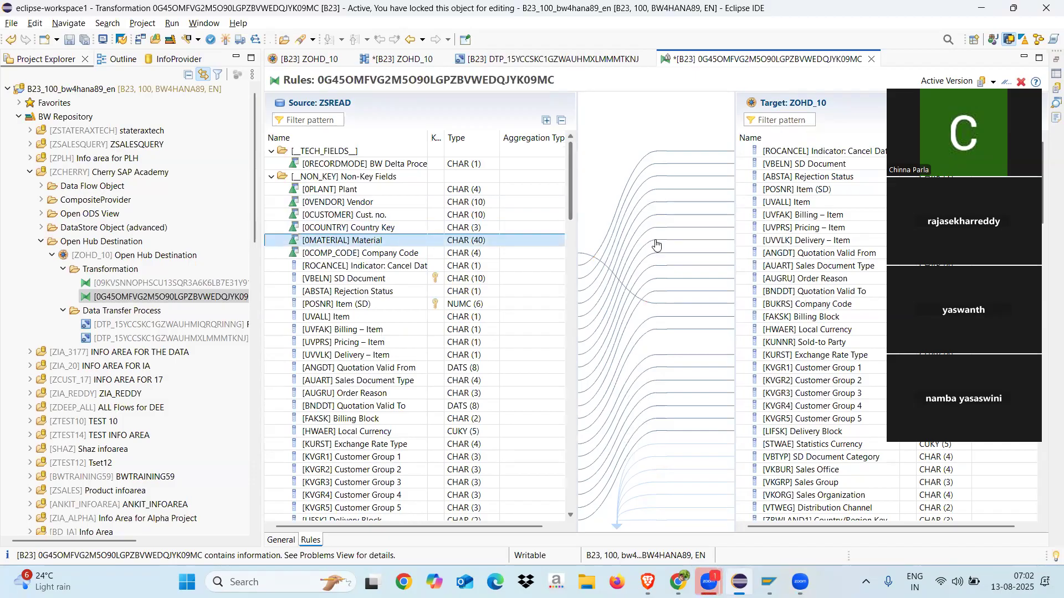
{"action": "left_click", "coordinate": [773, 120]}
{"action": "type", "text": "matnr"}
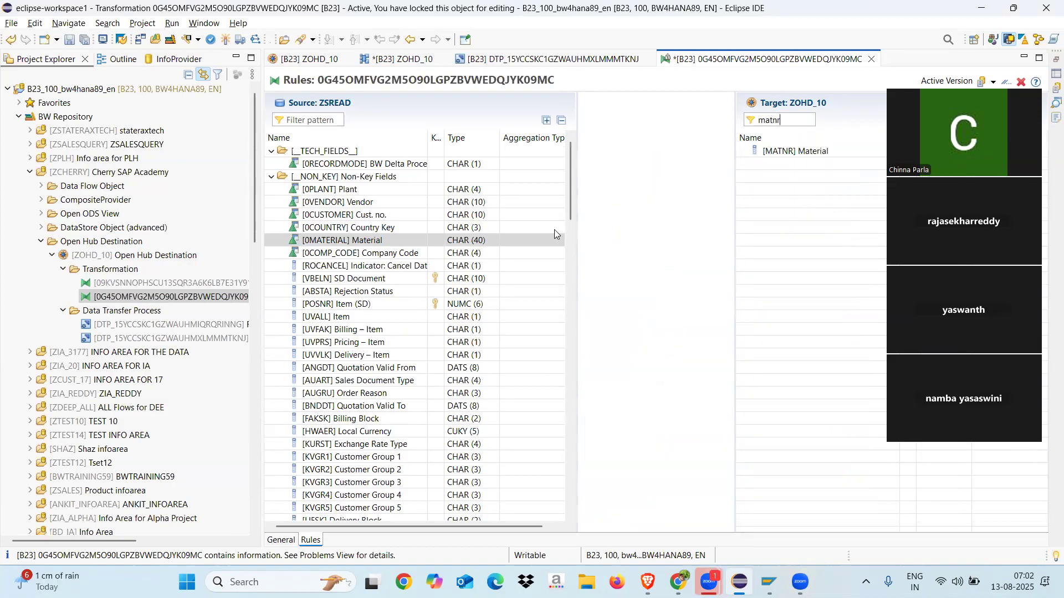
{"action": "left_click_drag", "start_coordinate": [546, 237], "coordinate": [764, 153]}
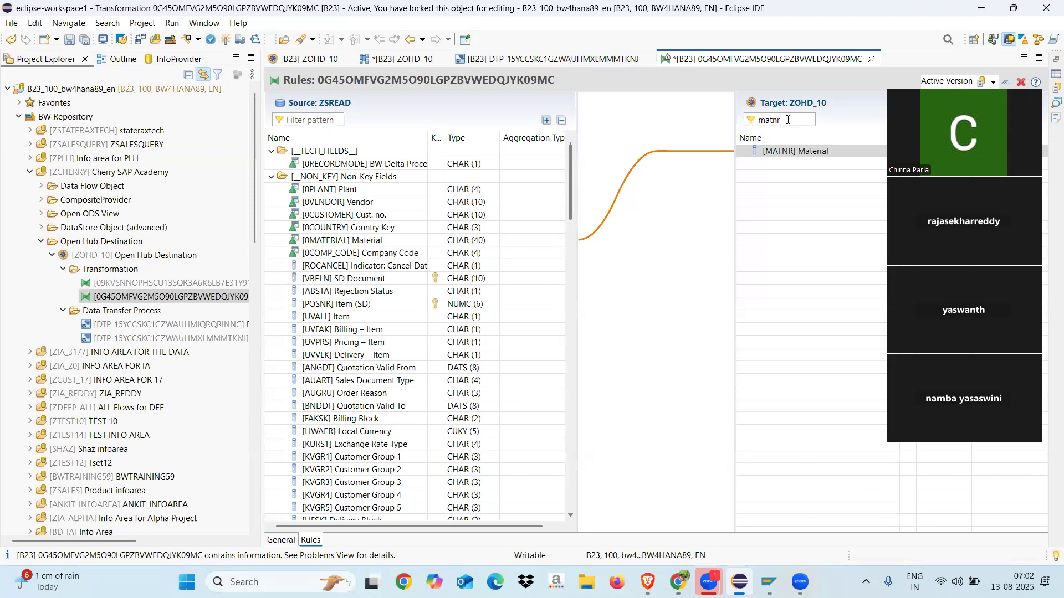
Filter the target fields for kunnr, map the source field 0CUSTOMER to KUNNR Sold-to Party, and clear the filter
{"action": "key", "text": "BackSpace"}
{"action": "type", "text": "kunnr"}
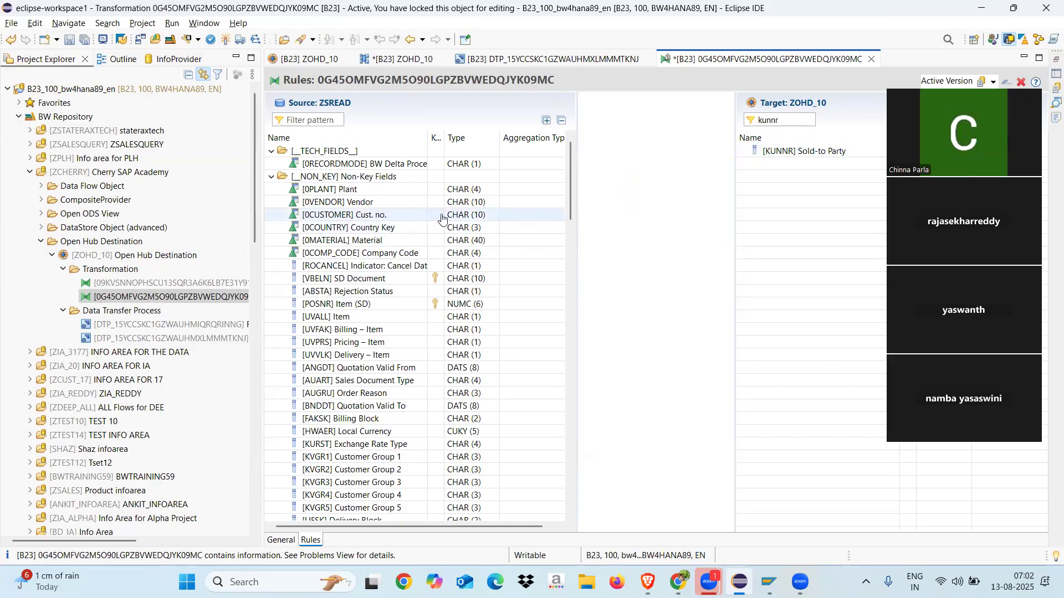
{"action": "left_click_drag", "start_coordinate": [539, 218], "coordinate": [747, 148]}
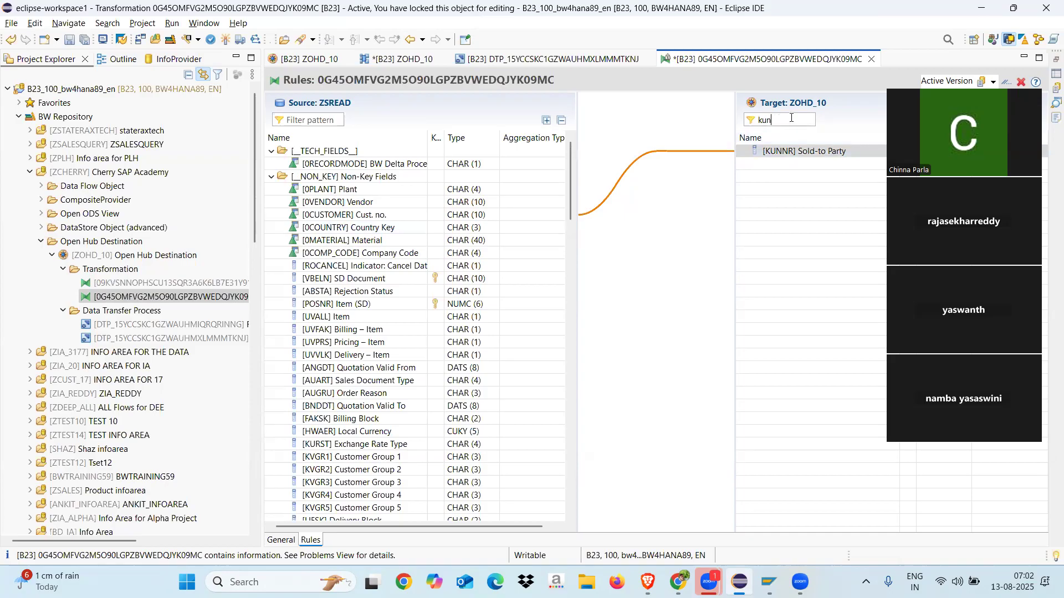
{"action": "key", "text": "BackSpace"}
{"action": "key", "text": "BackSpace"}
{"action": "key", "text": "BackSpace"}
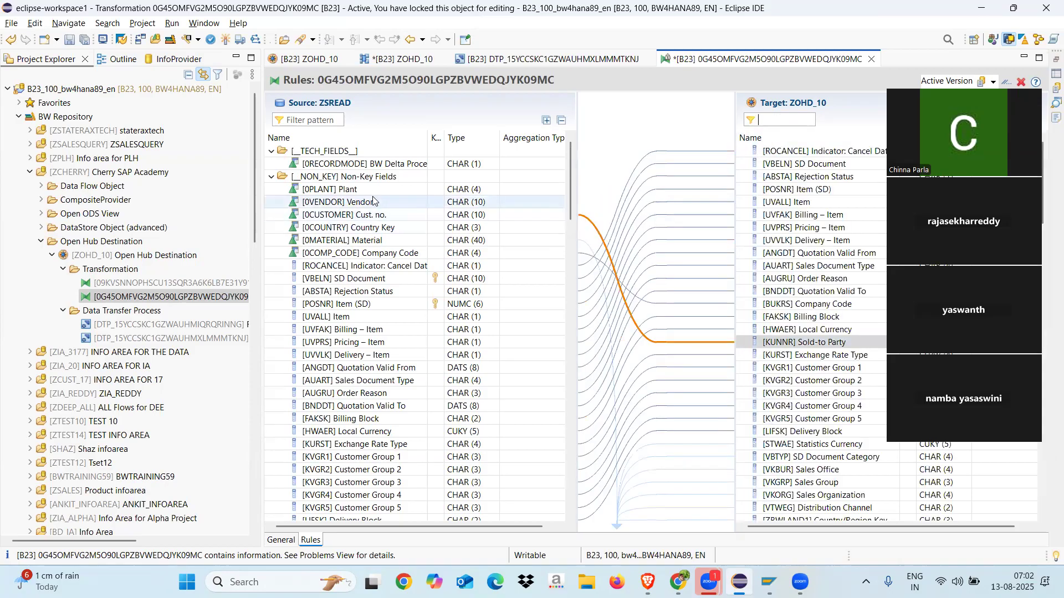
Filter the target fields for werks to check the Plant mapping, and activate the transformation
{"action": "left_click", "coordinate": [779, 125]}
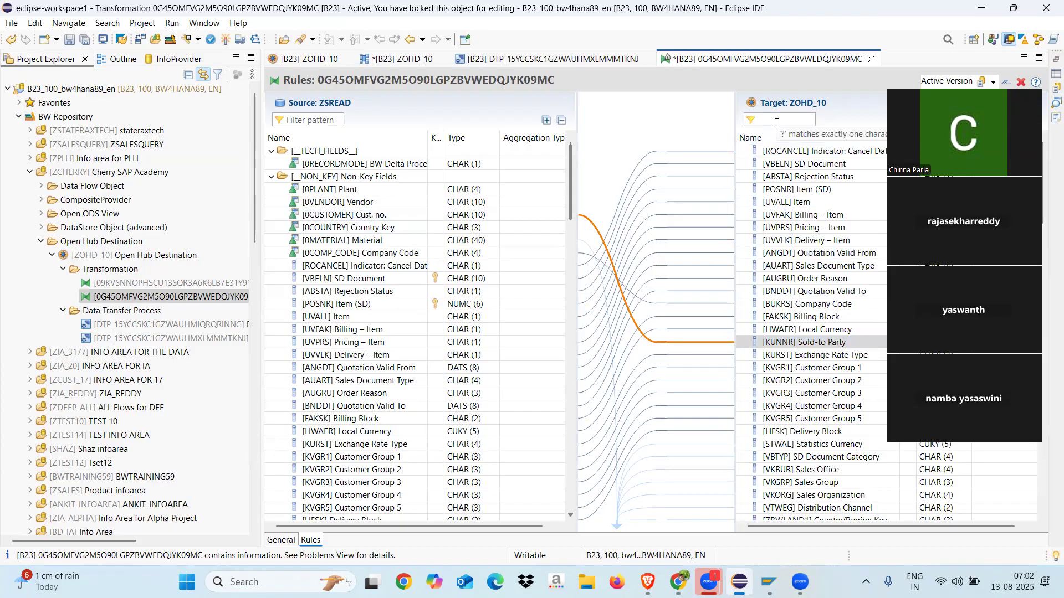
{"action": "type", "text": "werks"}
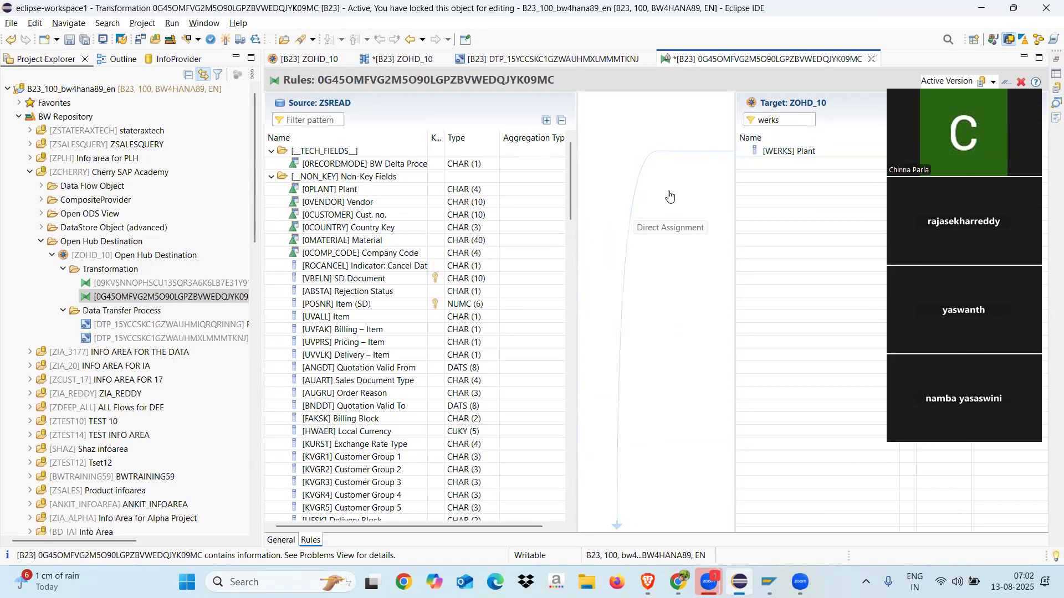
{"action": "left_click", "coordinate": [226, 40]}
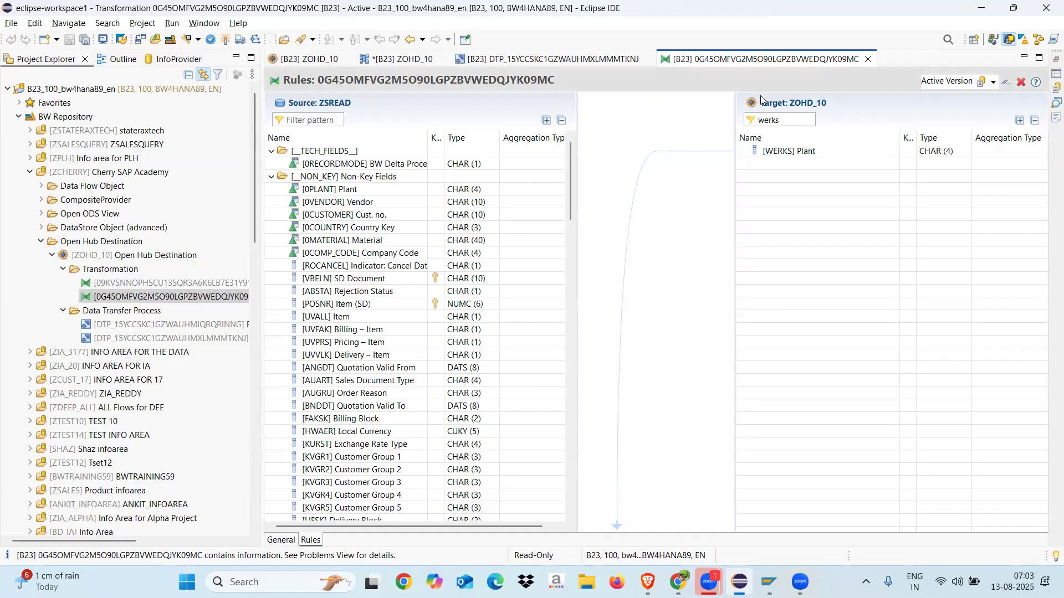
{"action": "left_click", "coordinate": [788, 125]}
{"action": "key", "text": "BackSpace"}
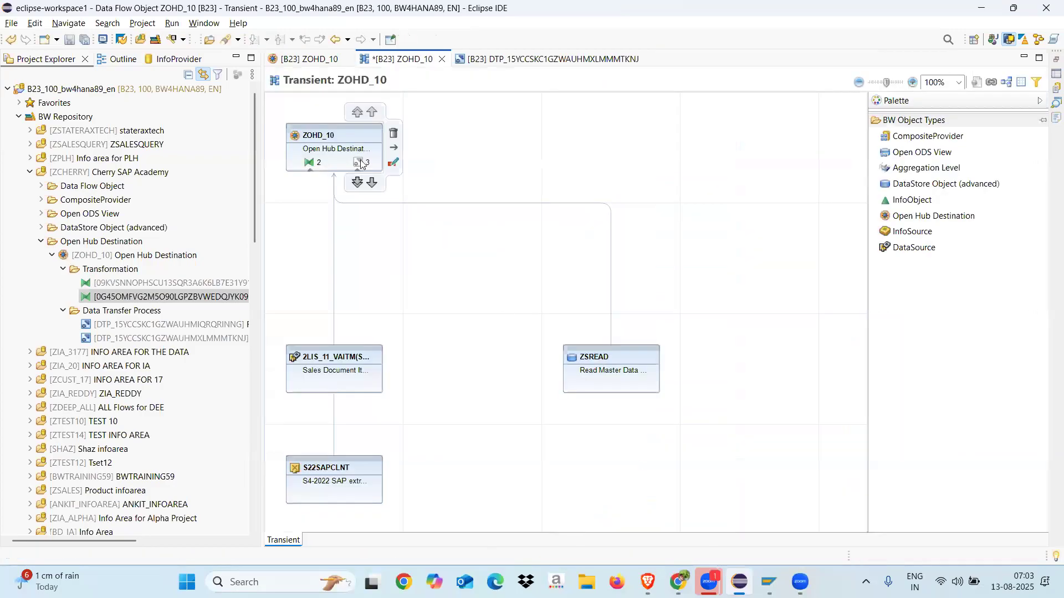
Create a data transfer process from the DataStore object ZSREAD to the open hub destination ZOHD_10
{"action": "left_click", "coordinate": [360, 163]}
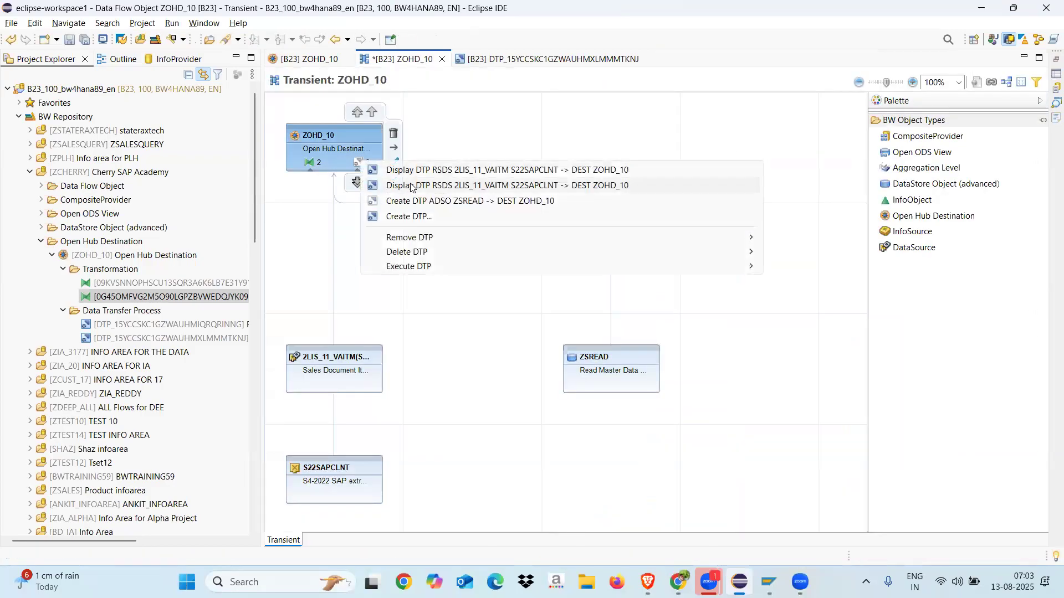
{"action": "left_click", "coordinate": [474, 202]}
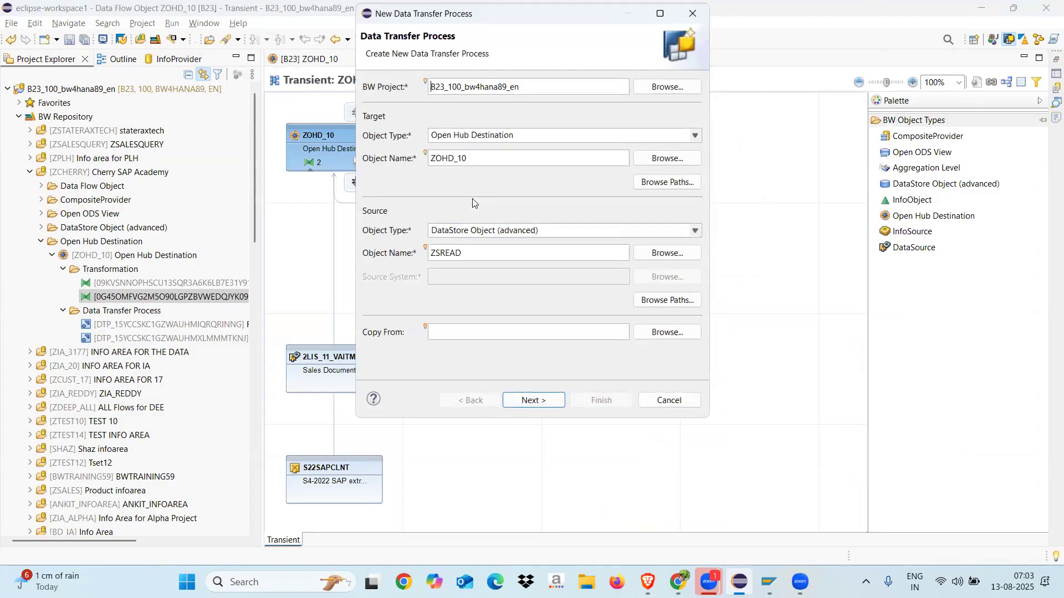
{"action": "left_click", "coordinate": [535, 400]}
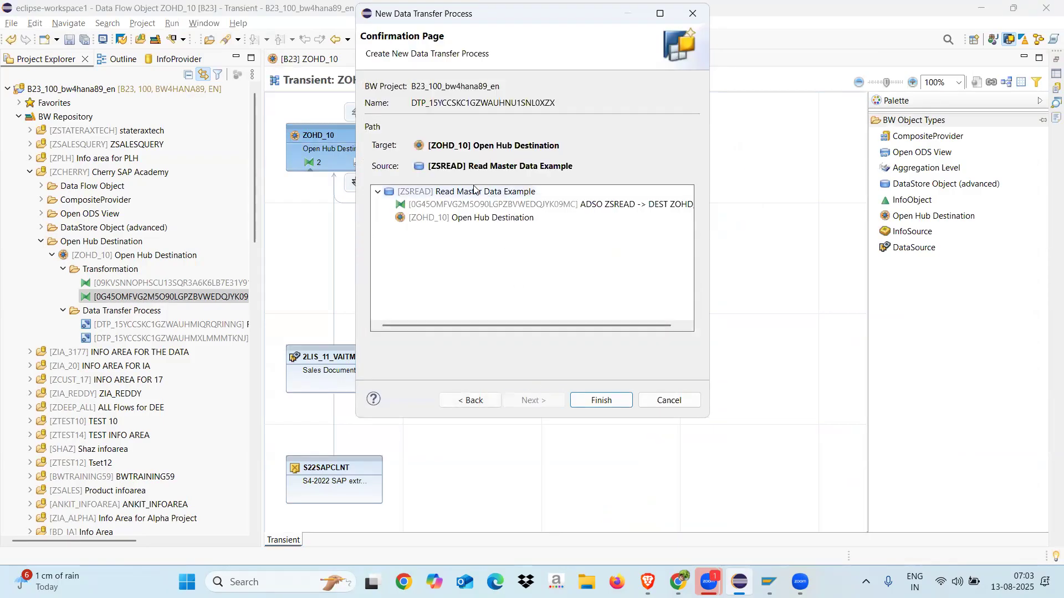
{"action": "left_click", "coordinate": [600, 401]}
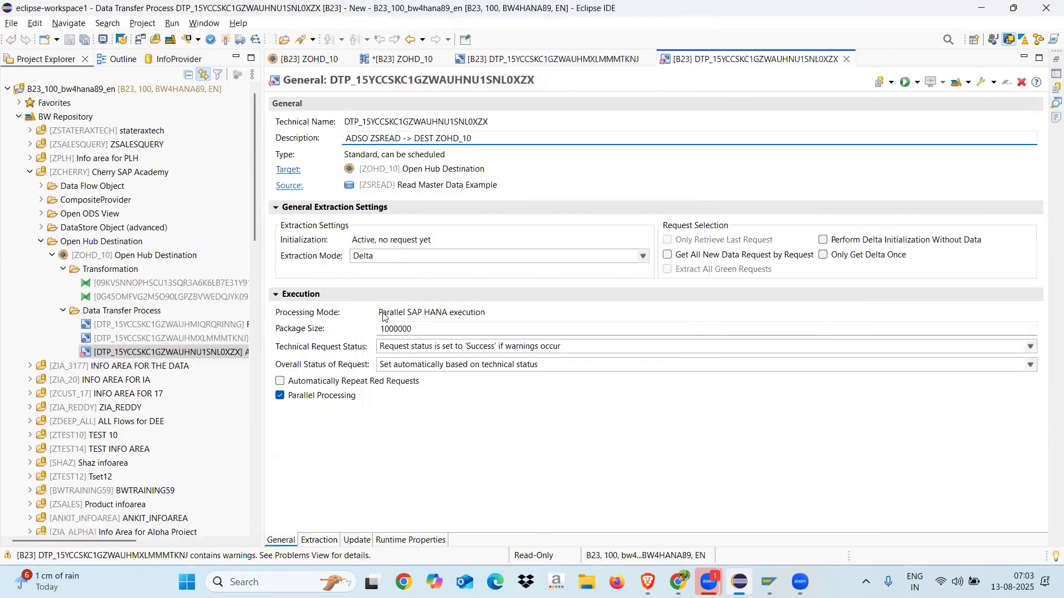
Set the extraction mode of the new data transfer process to Full and activate it
{"action": "left_click", "coordinate": [383, 260]}
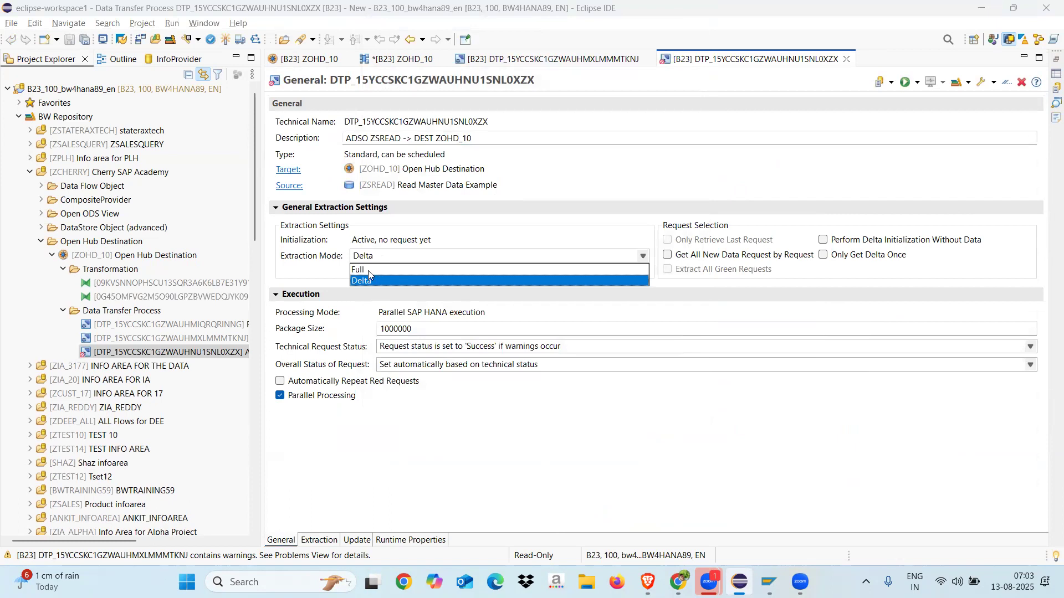
{"action": "left_click", "coordinate": [368, 270]}
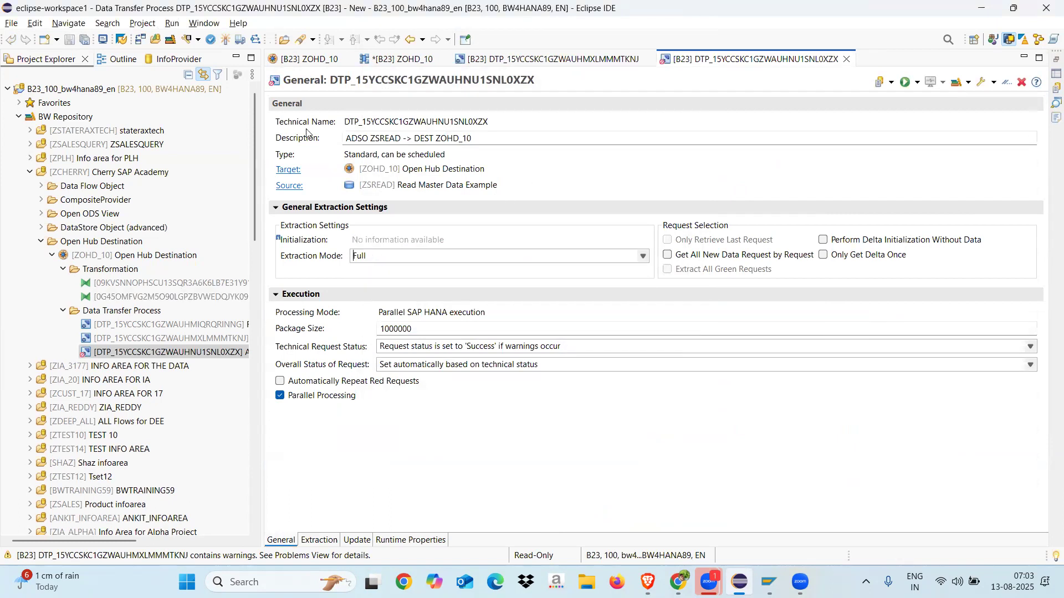
{"action": "left_click", "coordinate": [225, 41]}
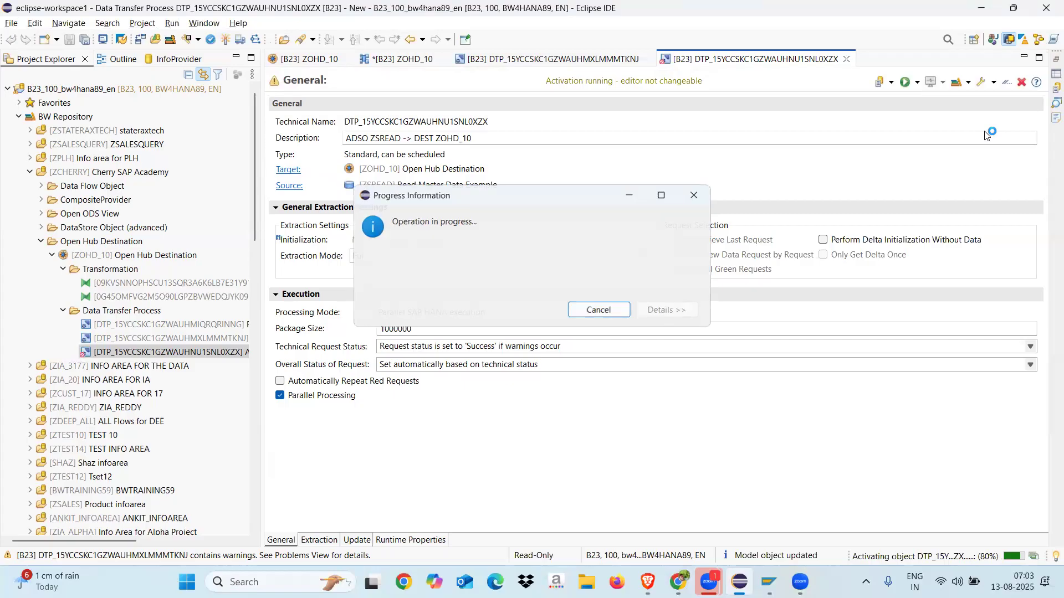
Execute the activated data transfer process from ZSREAD to ZOHD_10 in the background
{"action": "left_click", "coordinate": [917, 83]}
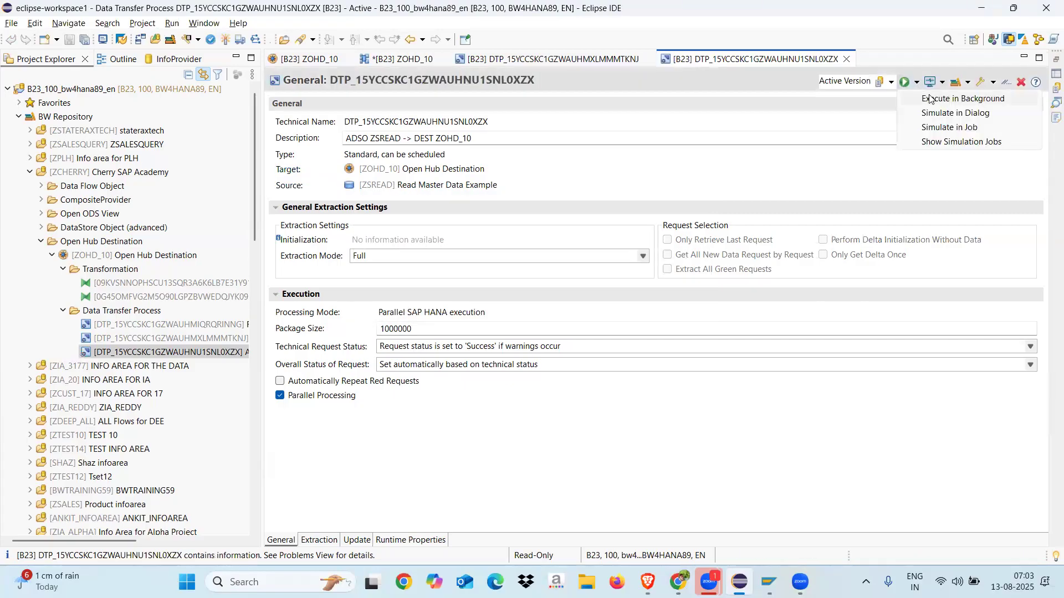
{"action": "left_click", "coordinate": [932, 100]}
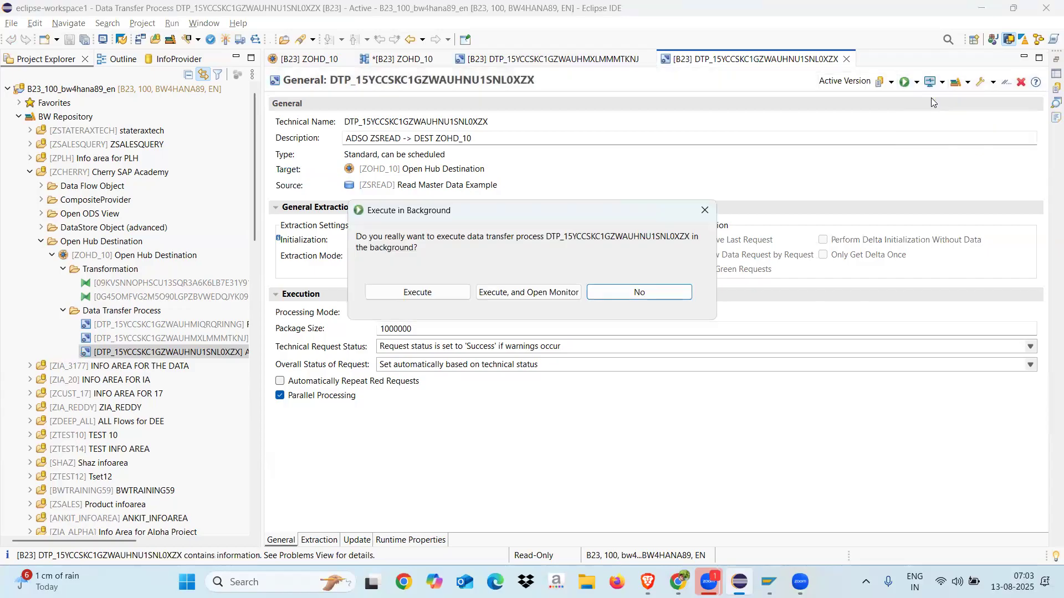
{"action": "left_click", "coordinate": [437, 291]}
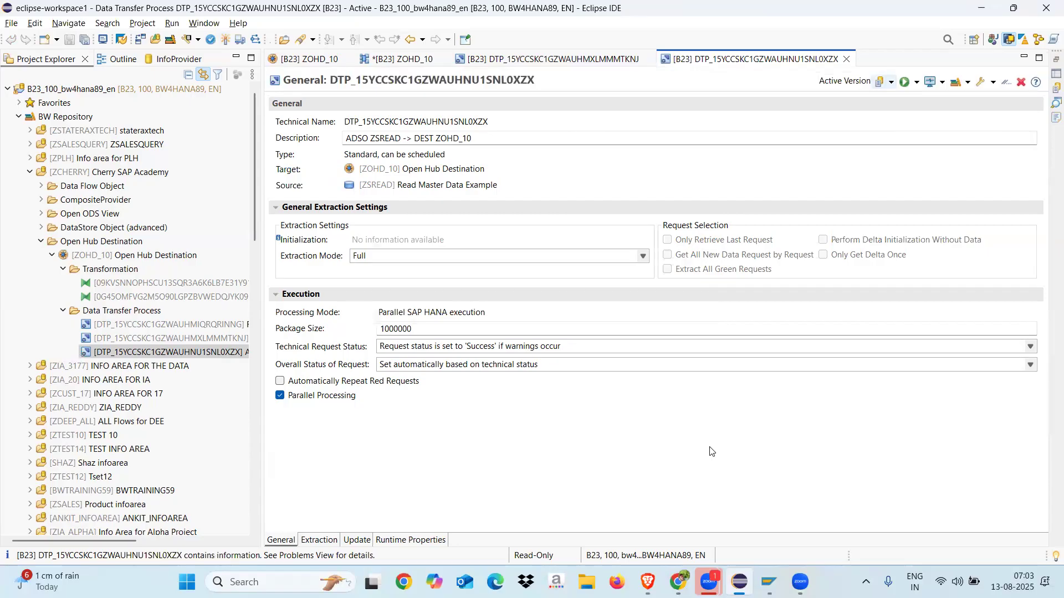
Switch to the Manage Open Hub ZOHD_10 window in SAP GUI and refresh the load request list
{"action": "mouse_move", "coordinate": [769, 582]}
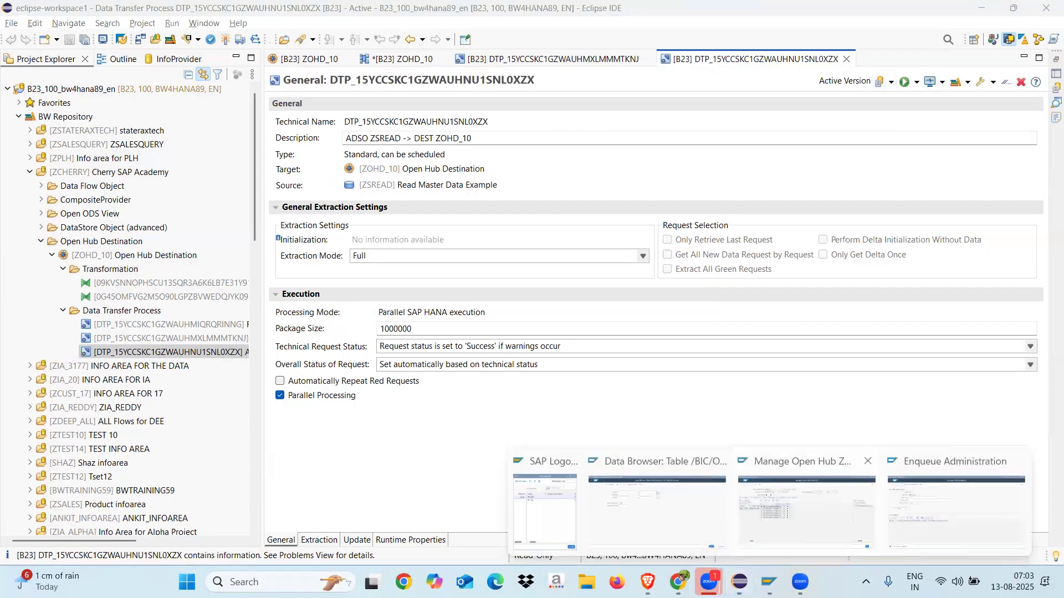
{"action": "left_click", "coordinate": [806, 502]}
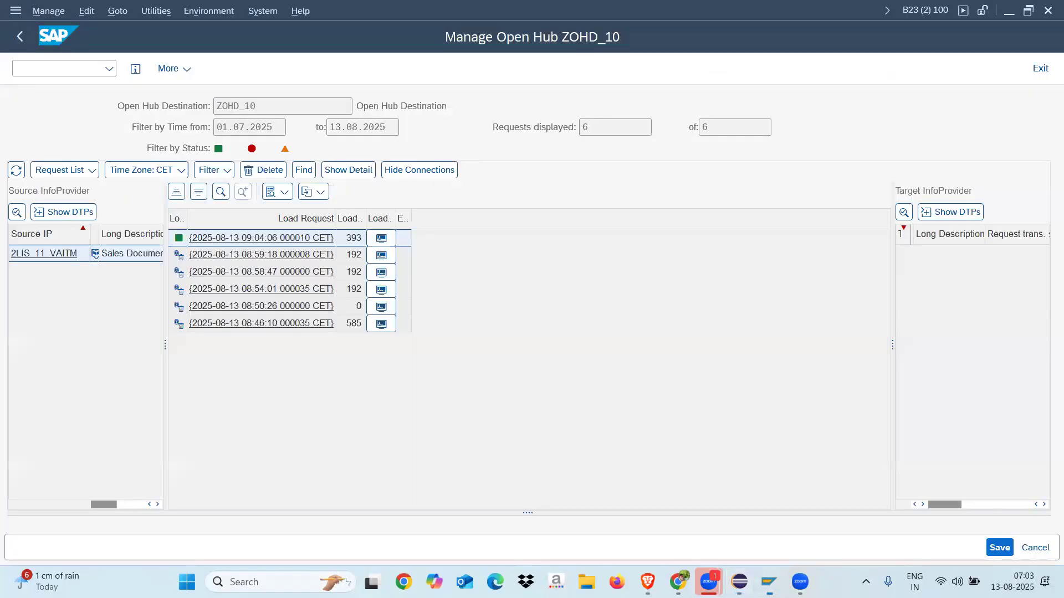
{"action": "left_click", "coordinate": [17, 172]}
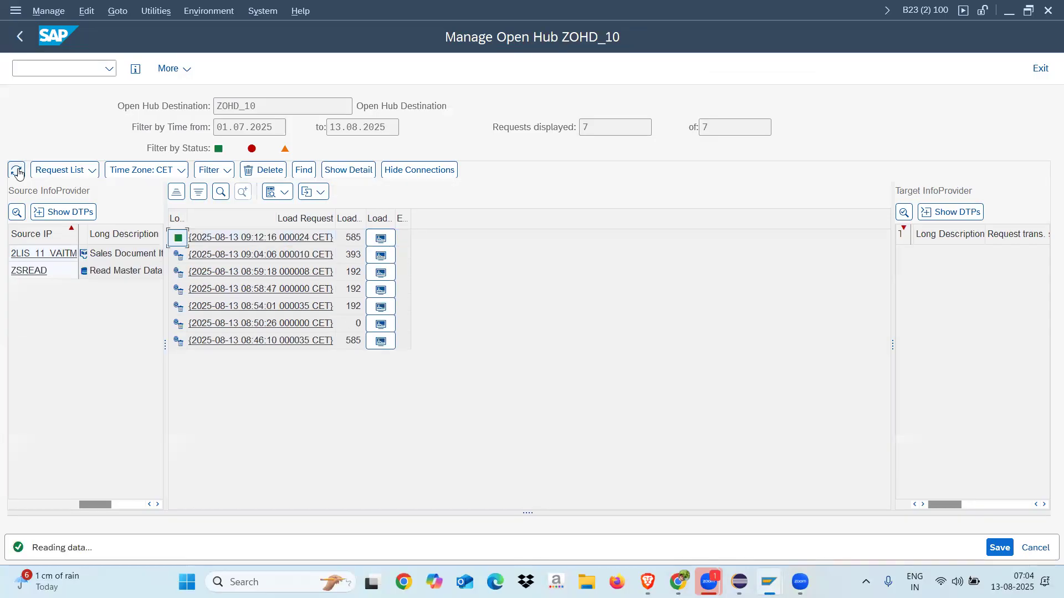
Widen the Source InfoProvider area and its source name column to show full names and descriptions
{"action": "left_click_drag", "start_coordinate": [166, 269], "coordinate": [219, 269]}
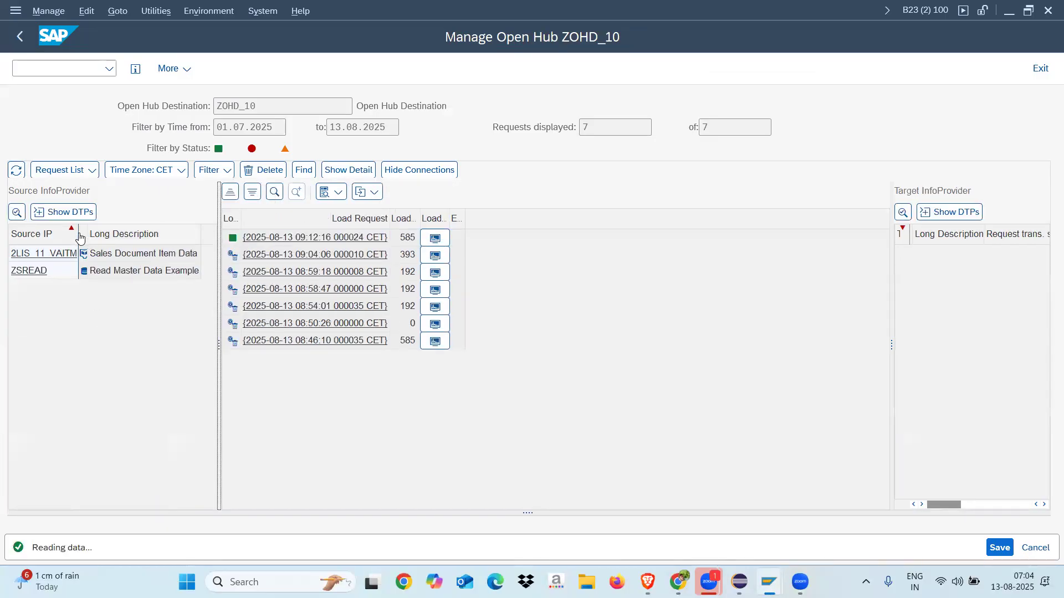
{"action": "mouse_move", "coordinate": [80, 237]}
{"action": "left_mouse_down"}
{"action": "mouse_move", "coordinate": [107, 237]}
{"action": "mouse_move", "coordinate": [97, 233]}
{"action": "left_mouse_up"}
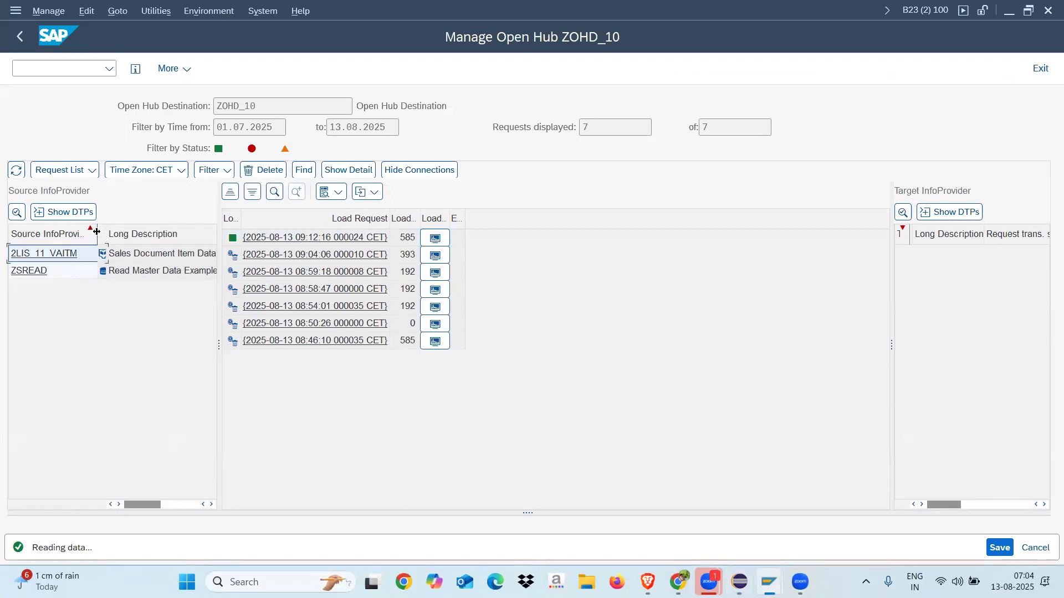
{"action": "mouse_move", "coordinate": [219, 347]}
{"action": "left_mouse_down"}
{"action": "mouse_move", "coordinate": [218, 364]}
{"action": "mouse_move", "coordinate": [268, 369]}
{"action": "mouse_move", "coordinate": [142, 330]}
{"action": "mouse_move", "coordinate": [116, 305]}
{"action": "left_mouse_up"}
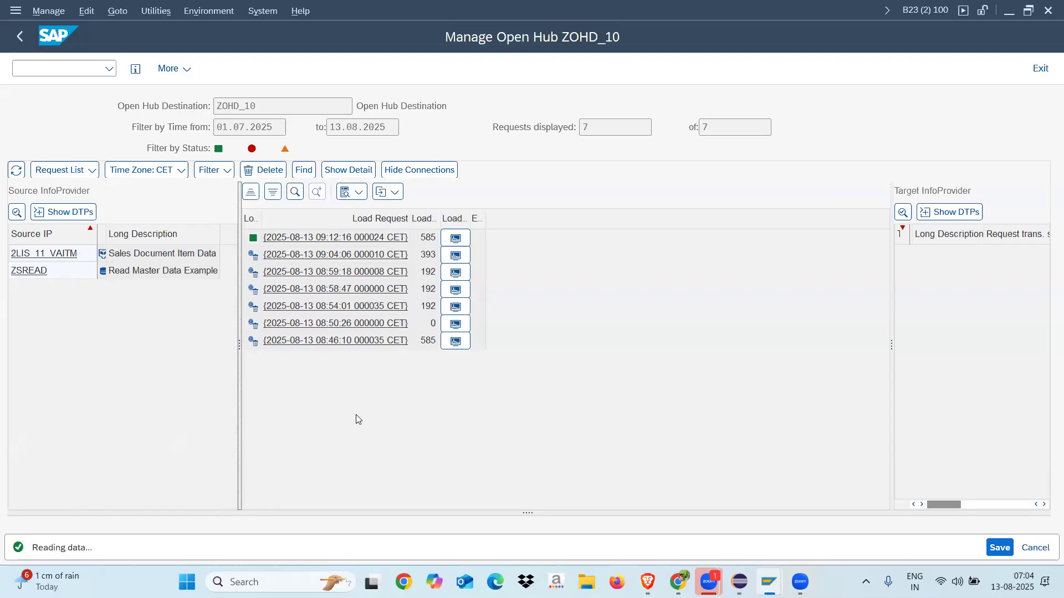
Mark the load request TSNs connected to the source InfoProvider ZSREAD
{"action": "right_click", "coordinate": [32, 276]}
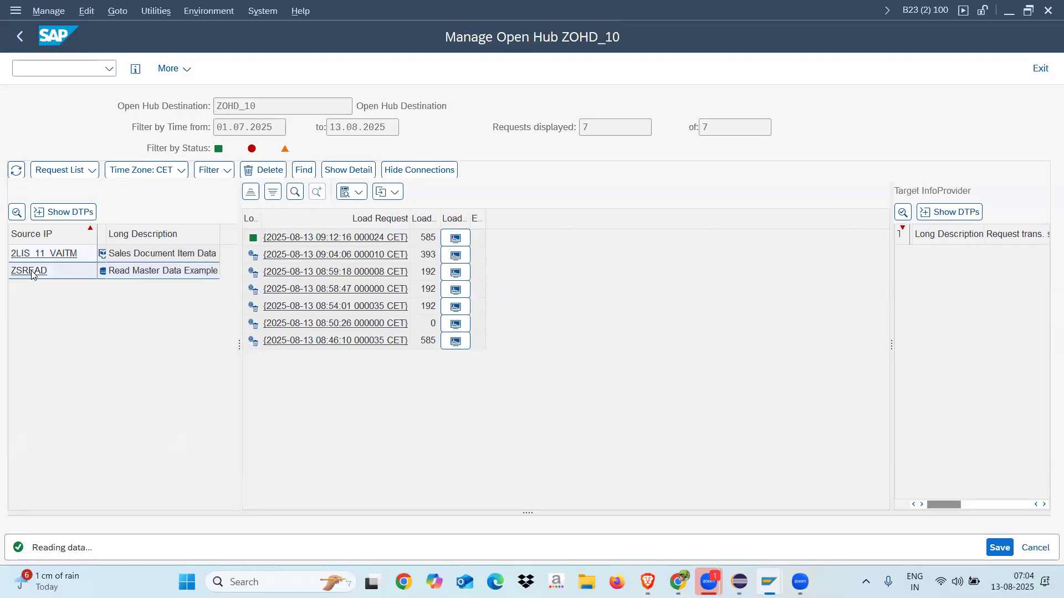
{"action": "left_click", "coordinate": [105, 284]}
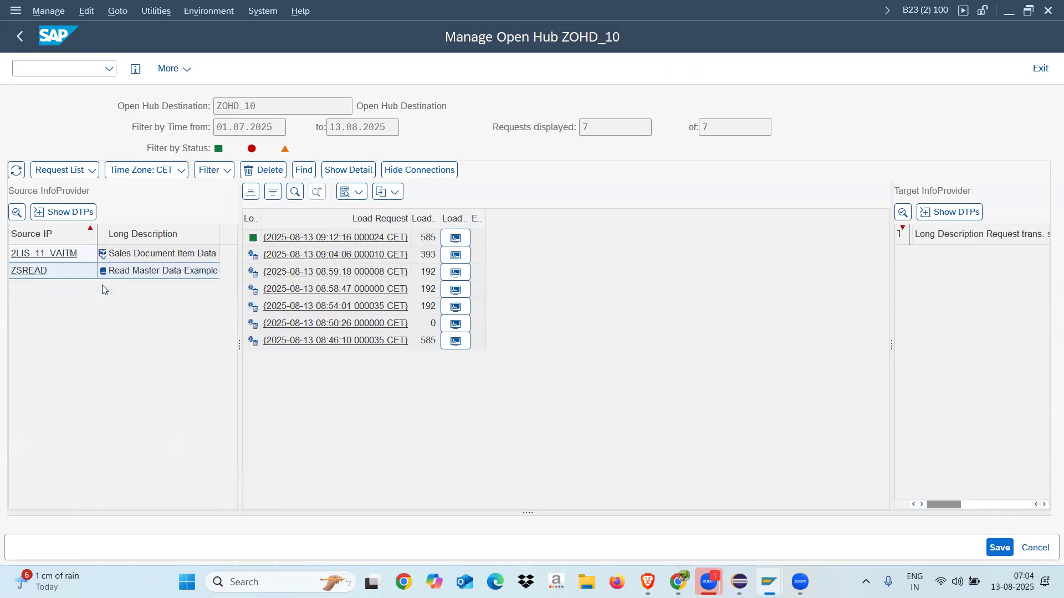
{"action": "right_click", "coordinate": [28, 271]}
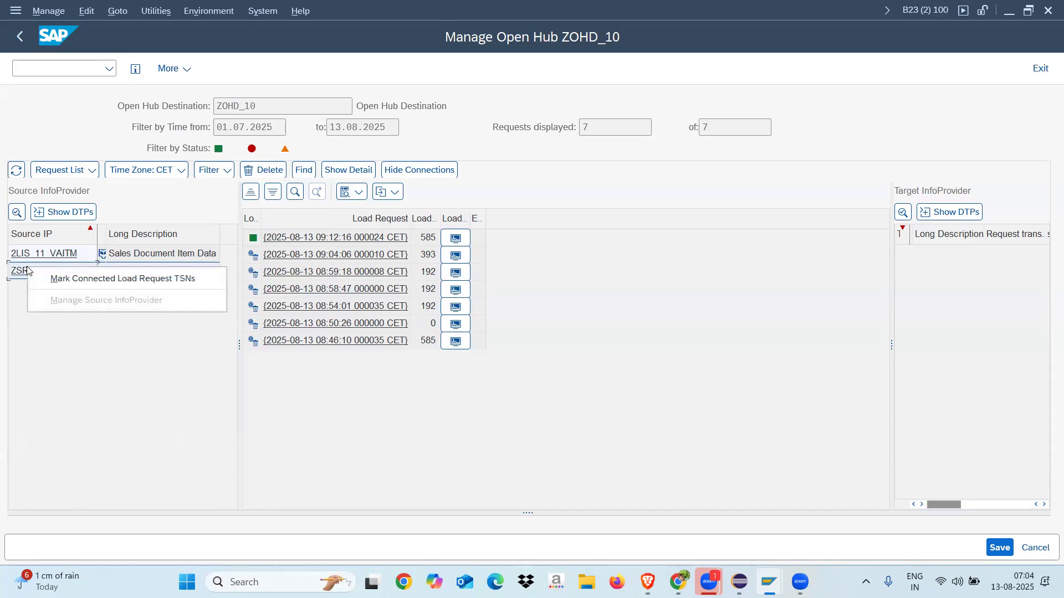
{"action": "left_click", "coordinate": [86, 281]}
Mark the load request TSNs connected to the source InfoProvider 2LIS_11_VAITM
{"action": "right_click", "coordinate": [62, 255]}
{"action": "left_click", "coordinate": [109, 264]}
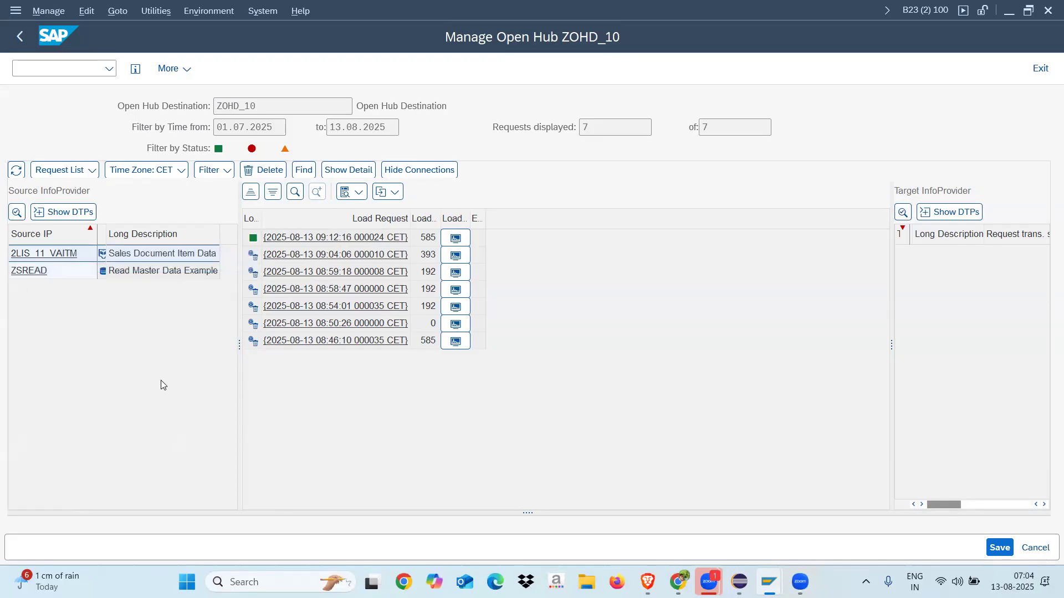
{"action": "right_click", "coordinate": [59, 260]}
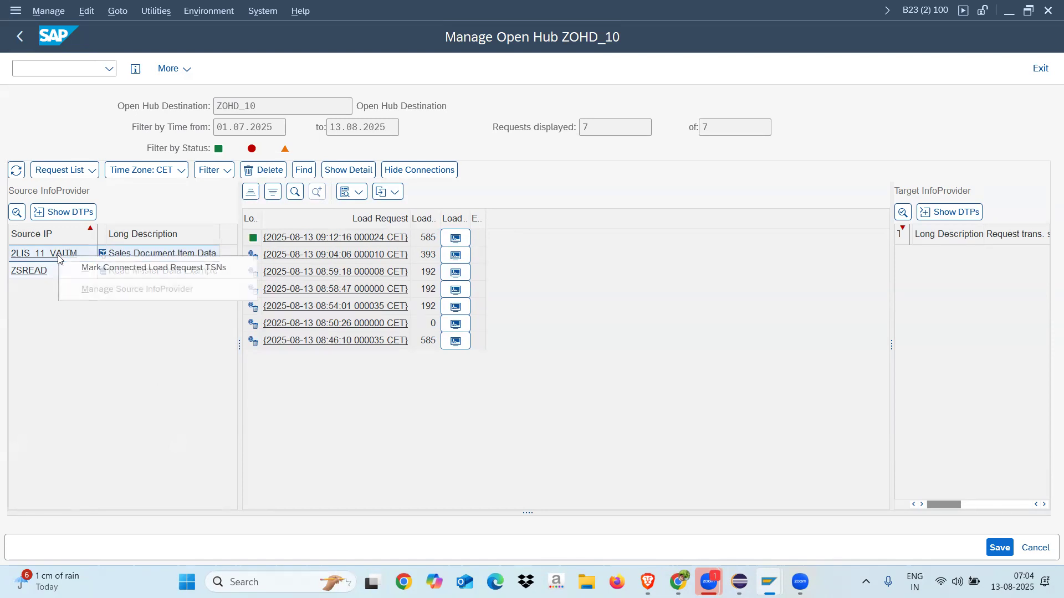
{"action": "left_click", "coordinate": [138, 271]}
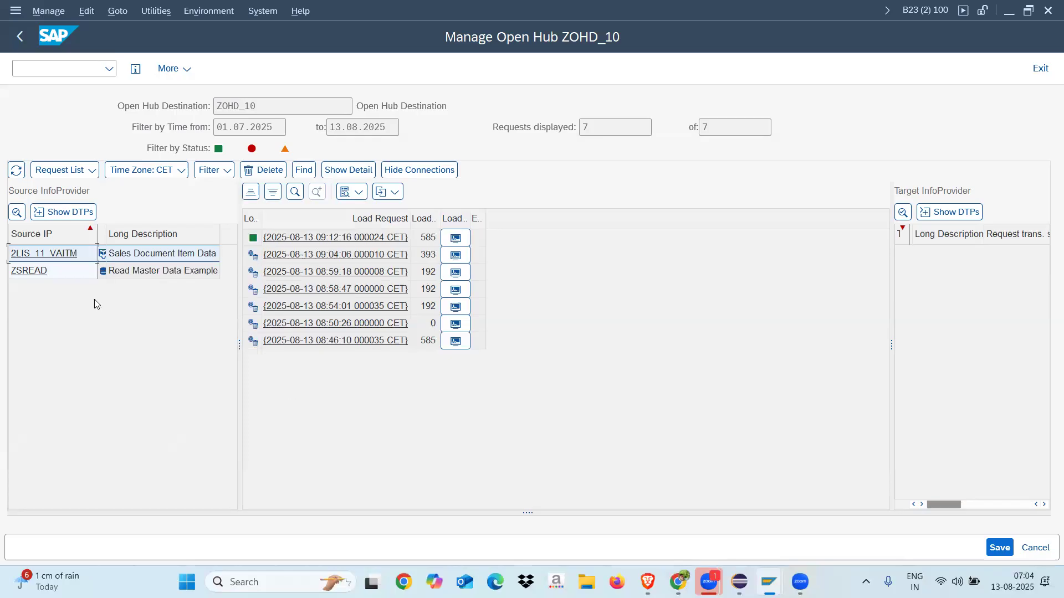
{"action": "right_click", "coordinate": [61, 259]}
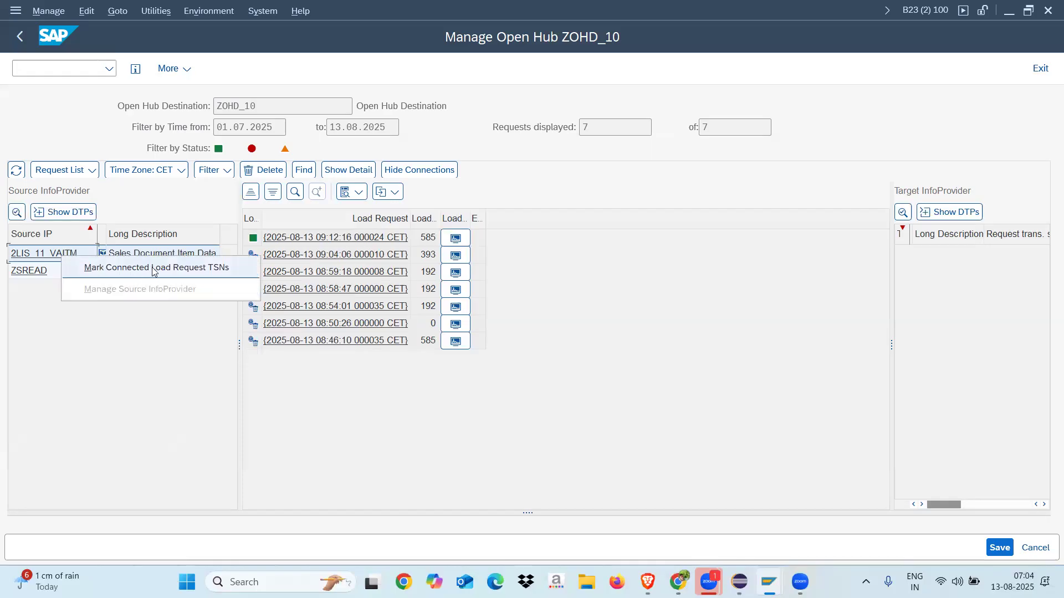
{"action": "left_click", "coordinate": [206, 268]}
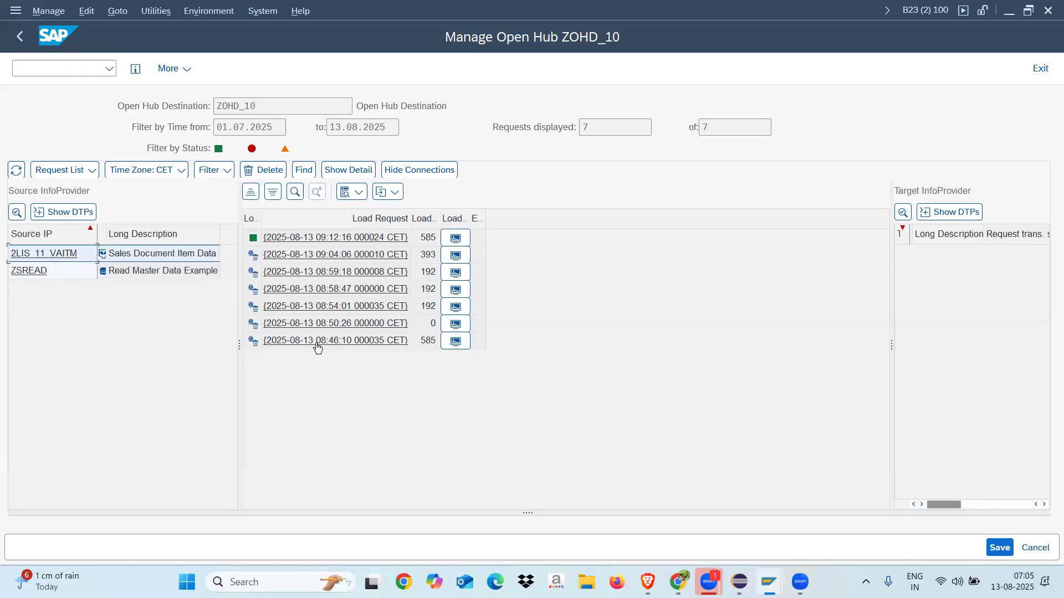
Mark the load request TSNs connected to the source InfoProvider ZSREAD
{"action": "left_click", "coordinate": [34, 275]}
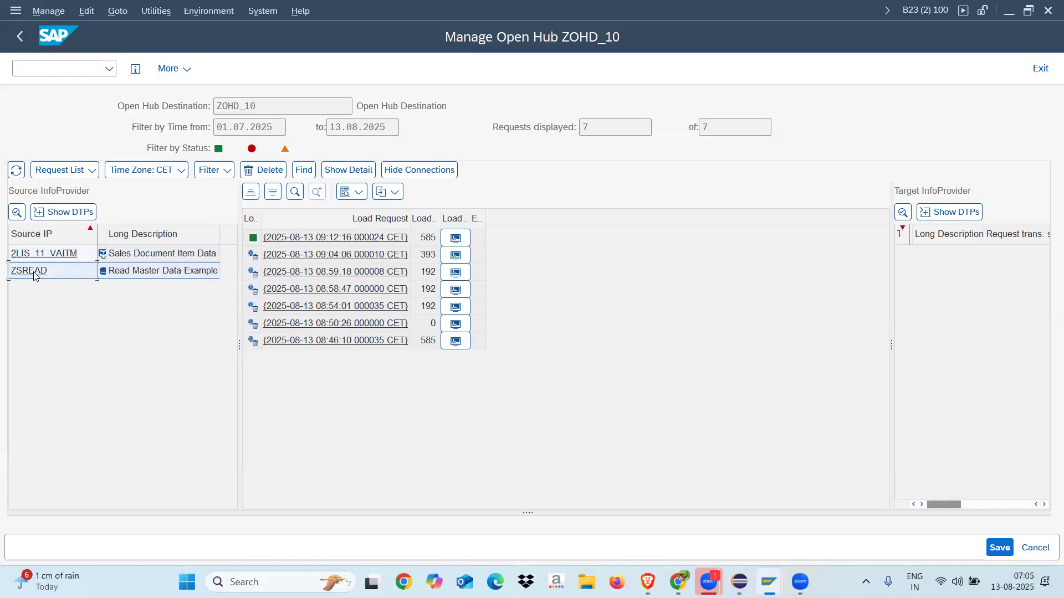
{"action": "right_click", "coordinate": [34, 275]}
{"action": "left_click", "coordinate": [61, 283]}
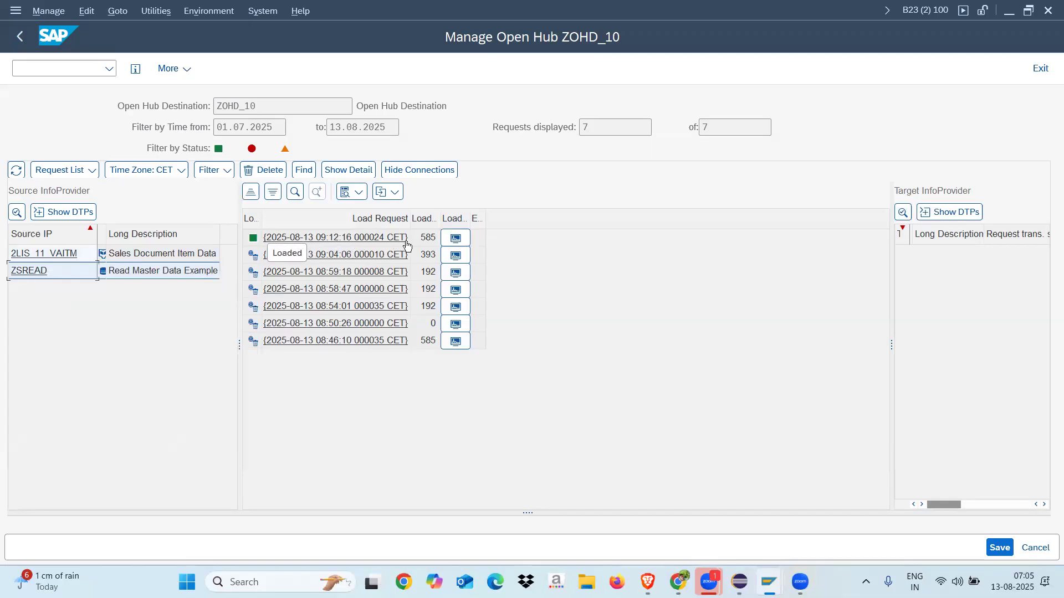
{"action": "left_click", "coordinate": [460, 240]}
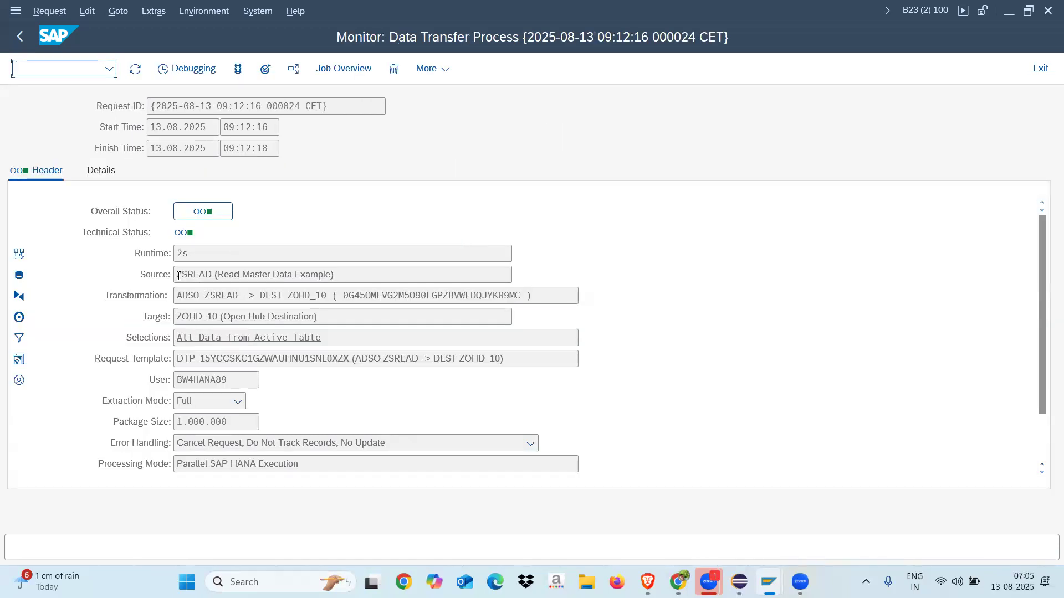
{"action": "right_click", "coordinate": [179, 279]}
{"action": "left_click", "coordinate": [236, 279]}
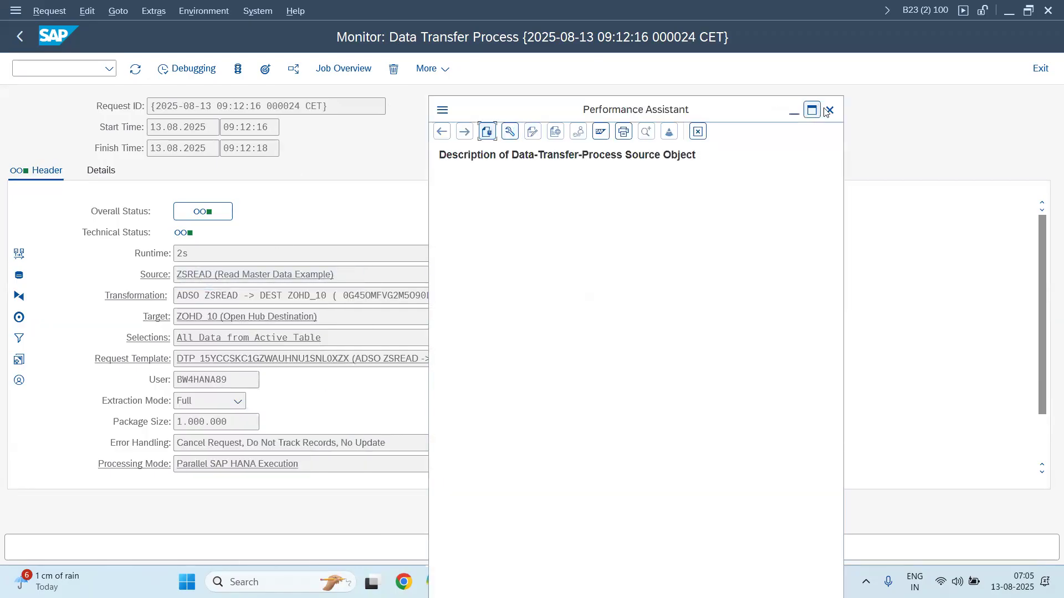
{"action": "left_click", "coordinate": [830, 111]}
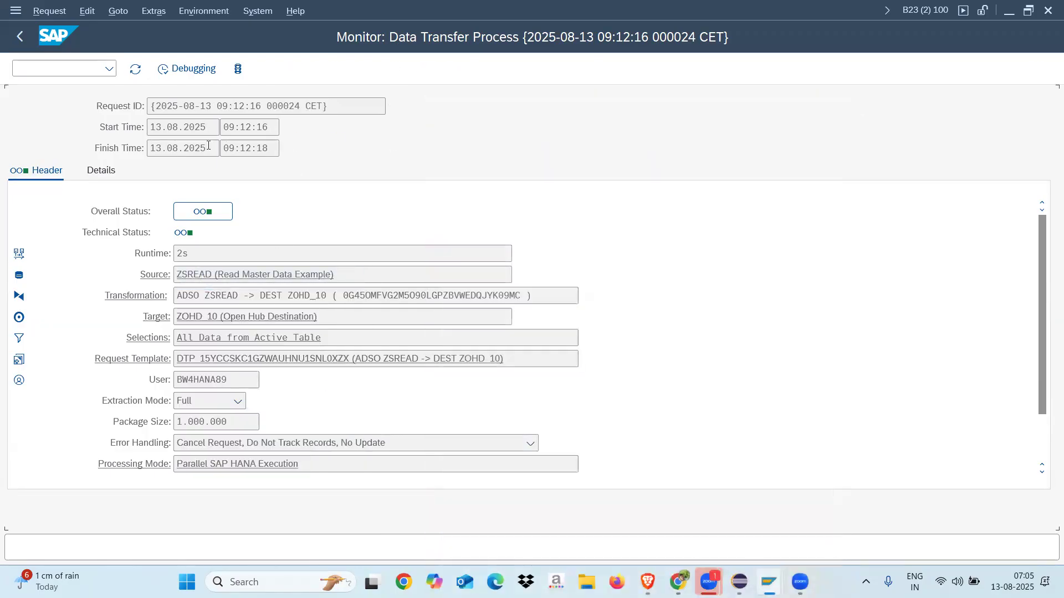
{"action": "left_click", "coordinate": [18, 36]}
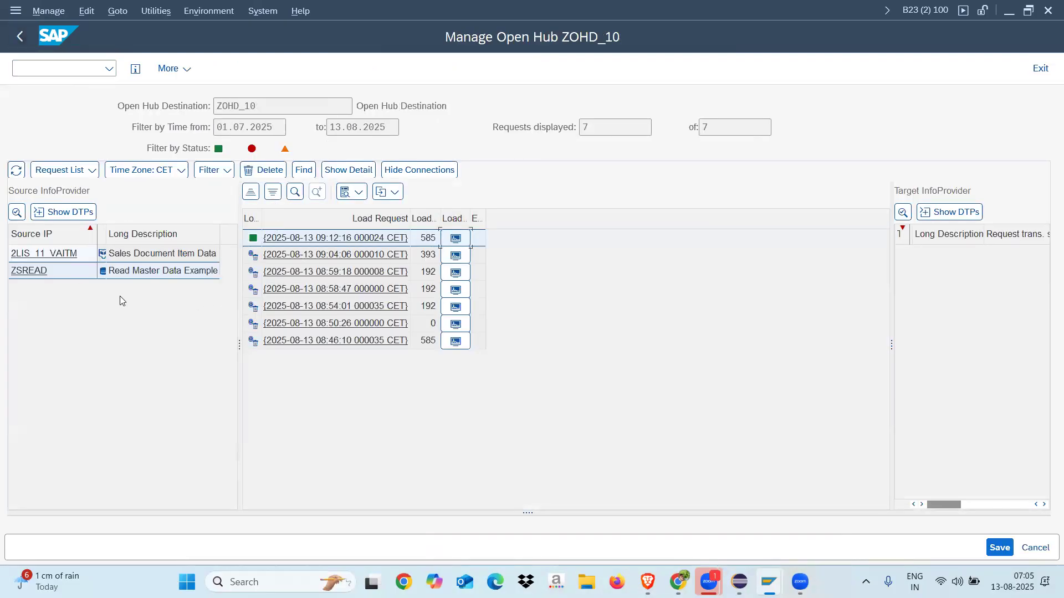
Mark the load request TSNs connected to the source InfoProvider 2LIS_11_VAITM
{"action": "right_click", "coordinate": [36, 273]}
{"action": "left_click", "coordinate": [65, 260]}
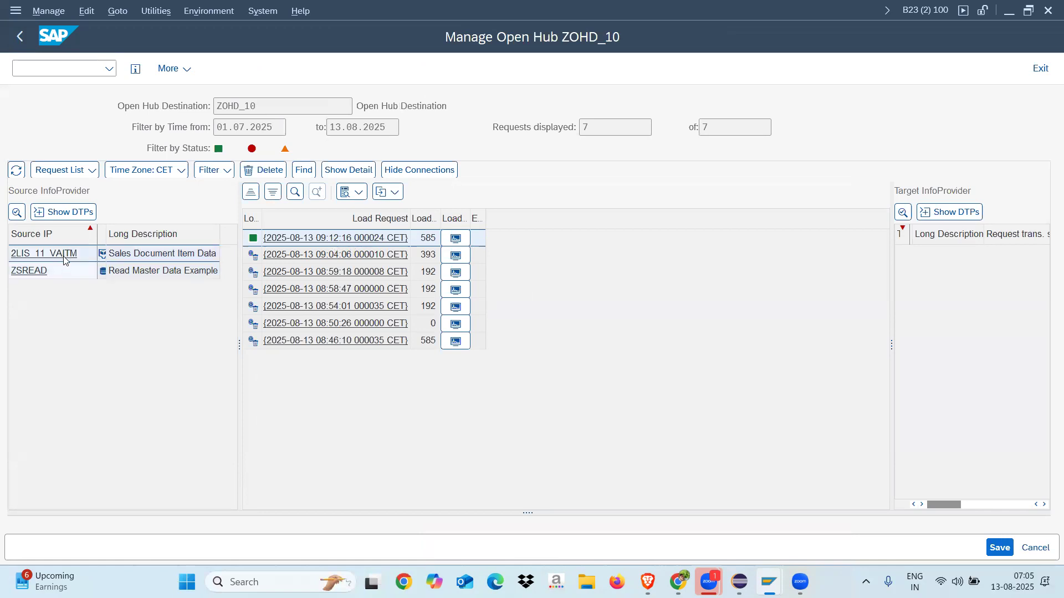
{"action": "right_click", "coordinate": [65, 261]}
{"action": "left_click", "coordinate": [113, 270]}
Check the displayed and total request counts and select the source InfoProviders ZSREAD and 2LIS_11_VAITM in turn
{"action": "double_click", "coordinate": [695, 128]}
{"action": "double_click", "coordinate": [582, 128]}
{"action": "left_click", "coordinate": [593, 129]}
{"action": "left_click_drag", "start_coordinate": [600, 128], "coordinate": [566, 129]}
{"action": "left_click", "coordinate": [31, 271]}
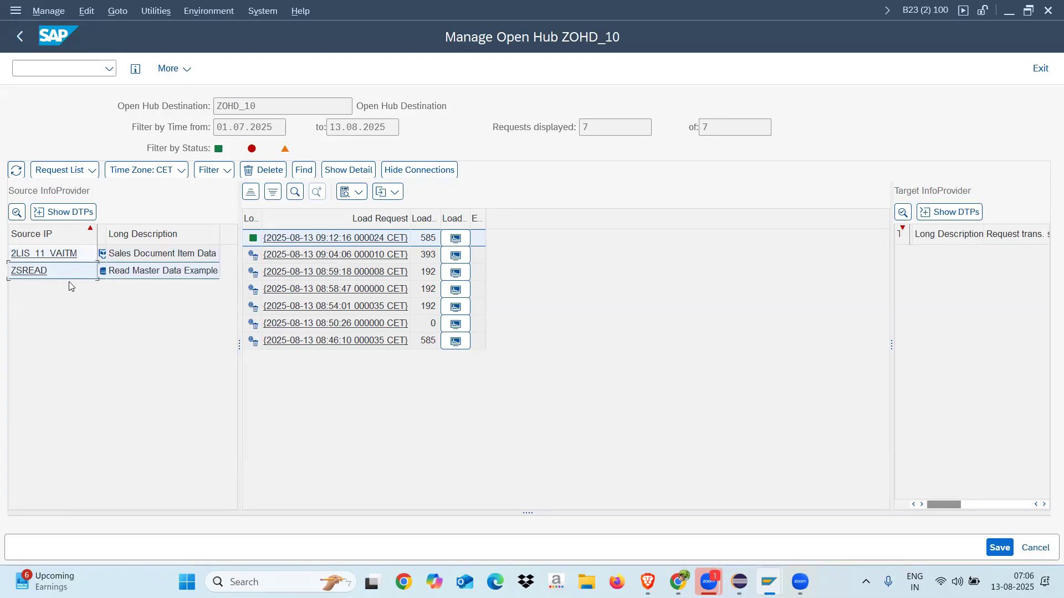
{"action": "left_click", "coordinate": [44, 258]}
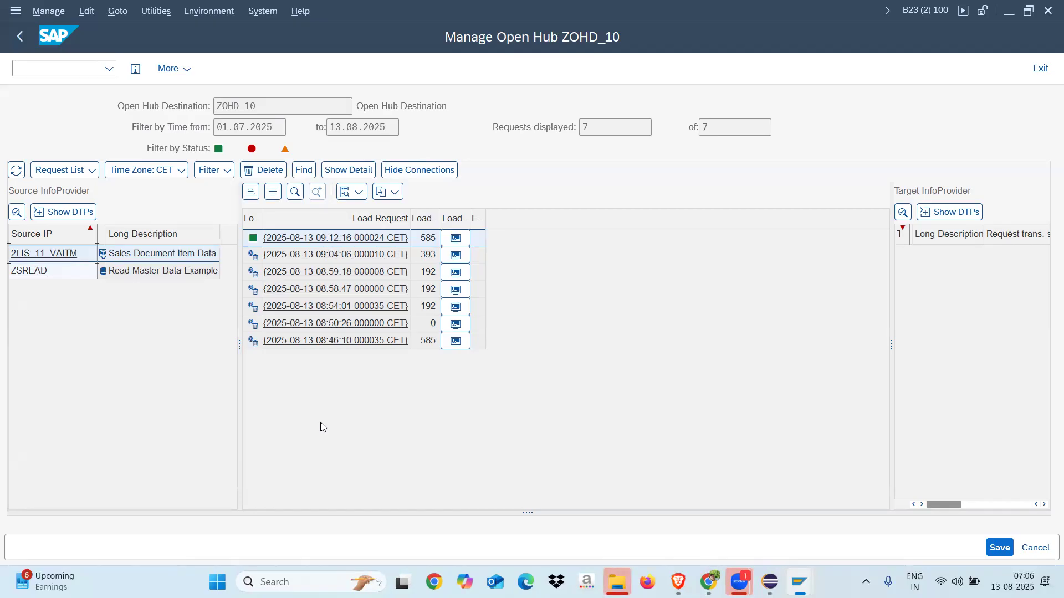
Go from the DTP monitor to the administration of the open hub target ZOHD_10 and show its connections
{"action": "left_click", "coordinate": [19, 38]}
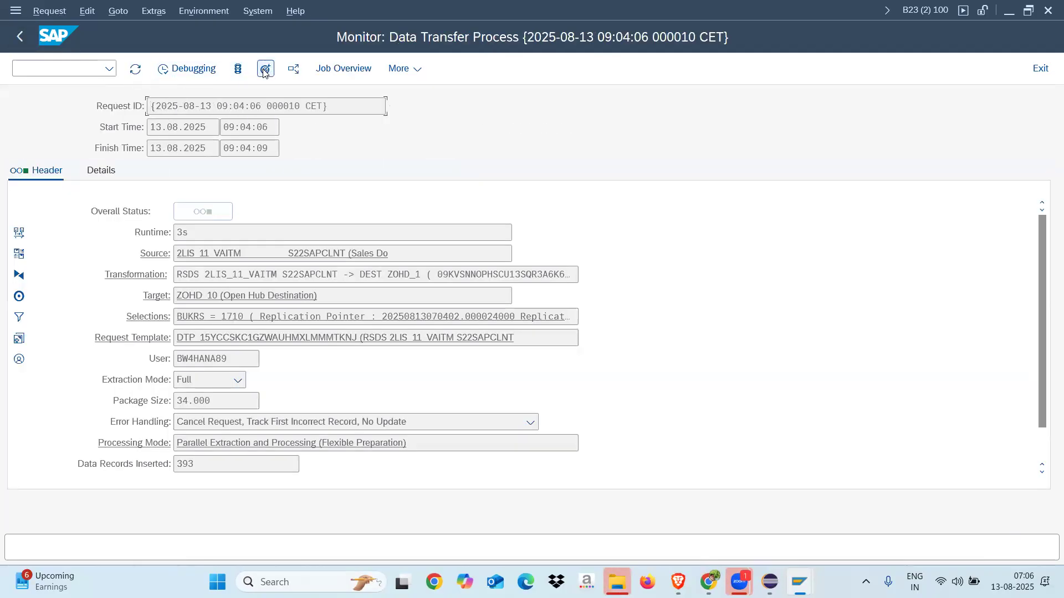
{"action": "left_click", "coordinate": [265, 70]}
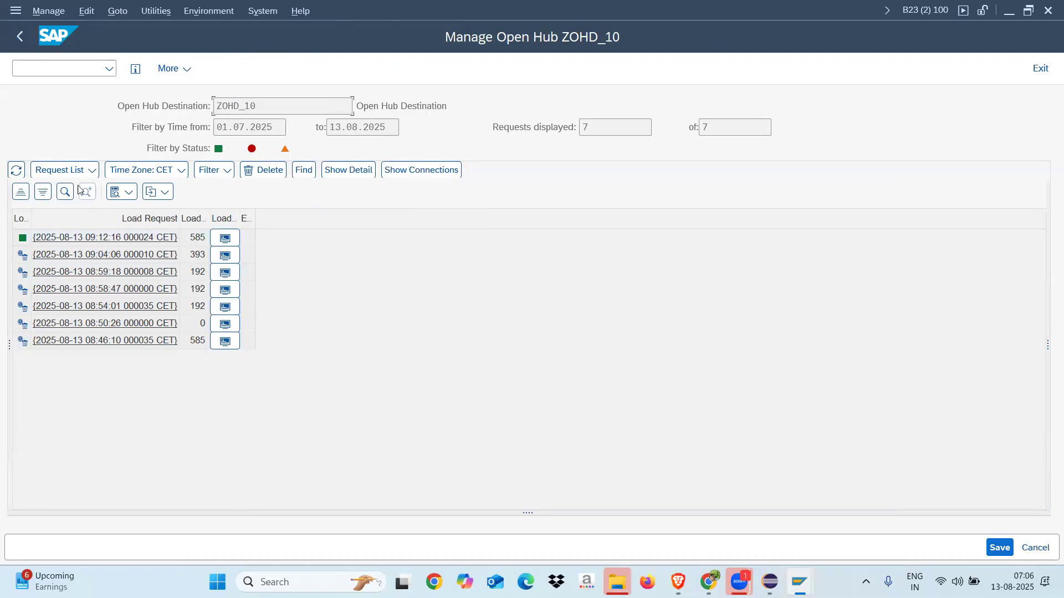
{"action": "left_click", "coordinate": [419, 167]}
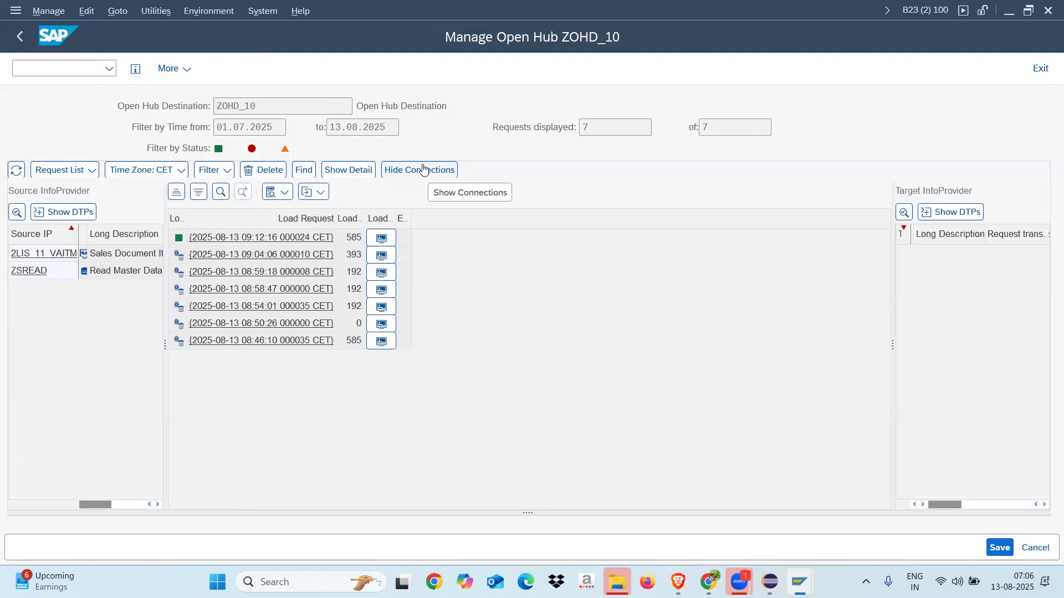
Mark the load request TSNs connected to 2LIS_11_VAITM and view the actions available for ZSREAD
{"action": "left_click", "coordinate": [34, 271]}
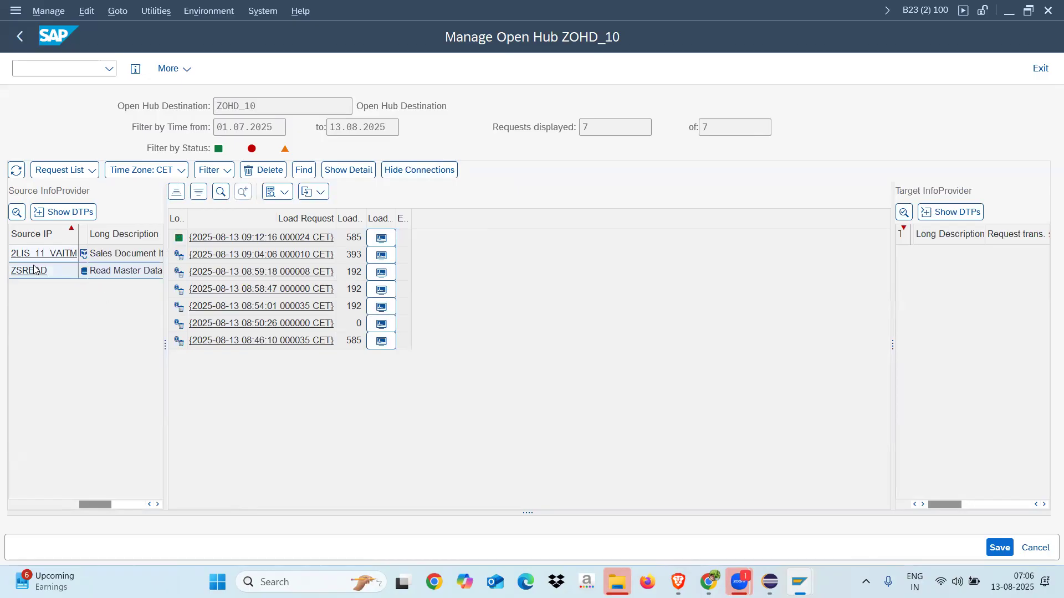
{"action": "left_click", "coordinate": [35, 255]}
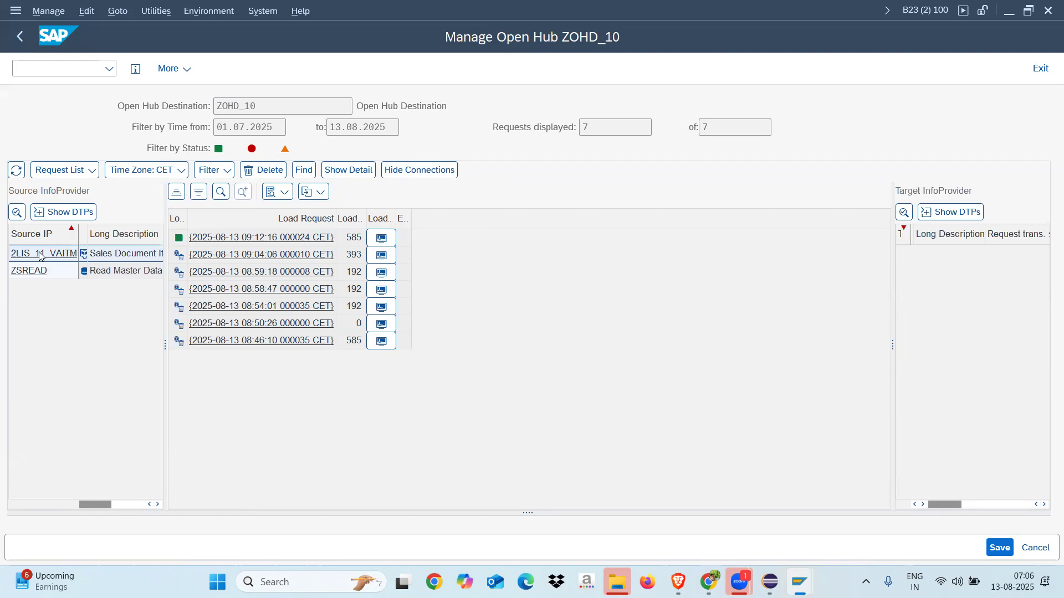
{"action": "right_click", "coordinate": [40, 253]}
{"action": "left_click", "coordinate": [90, 264]}
{"action": "right_click", "coordinate": [33, 275]}
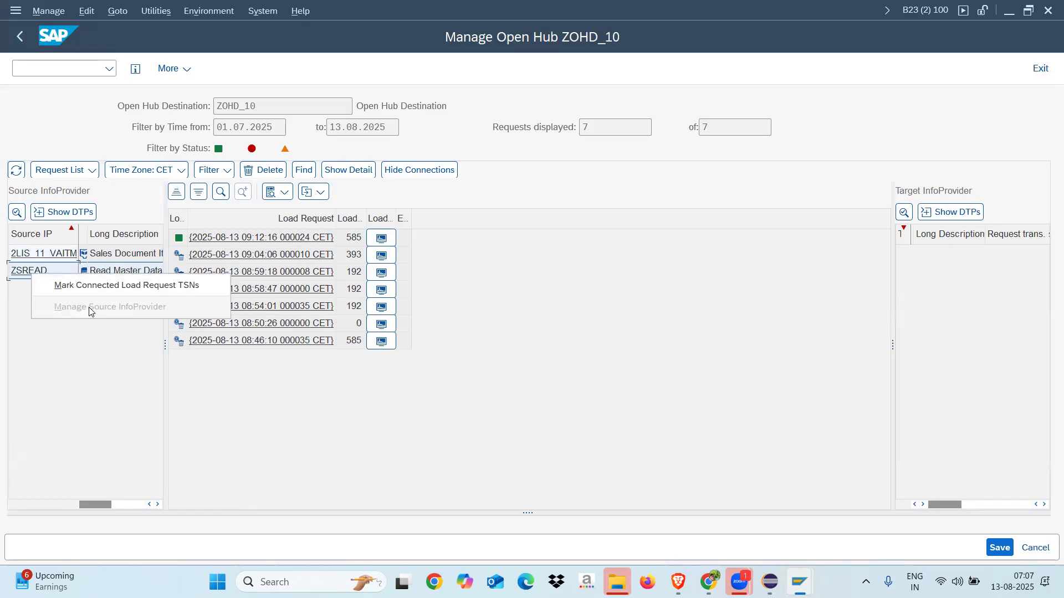
{"action": "left_click", "coordinate": [52, 348]}
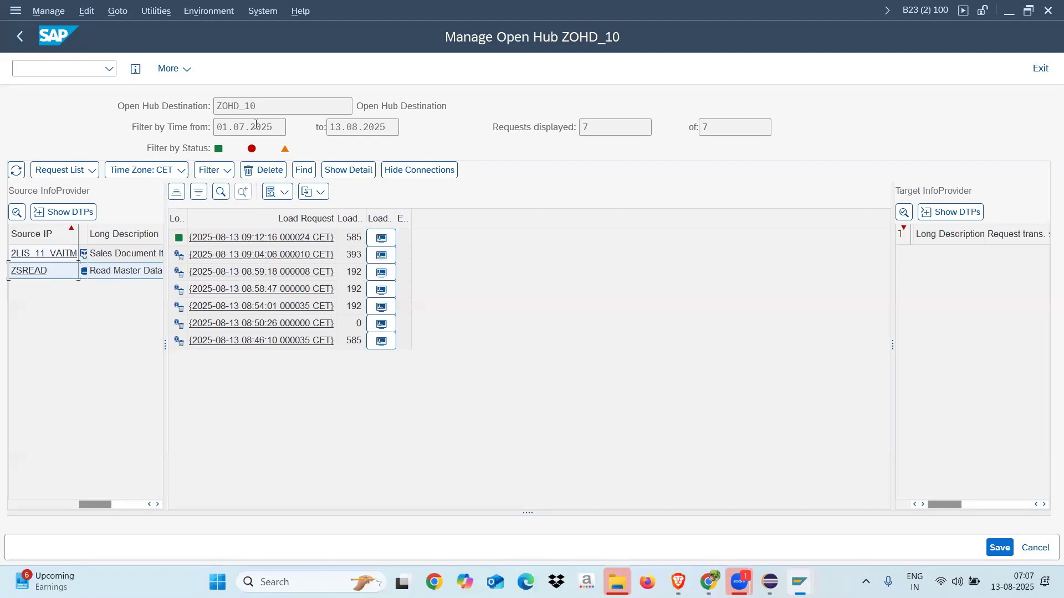
Widen the Target InfoProvider area and highlight the open hub destination name ZOHD_10
{"action": "left_click_drag", "start_coordinate": [258, 105], "coordinate": [202, 104]}
{"action": "left_click_drag", "start_coordinate": [890, 287], "coordinate": [588, 280]}
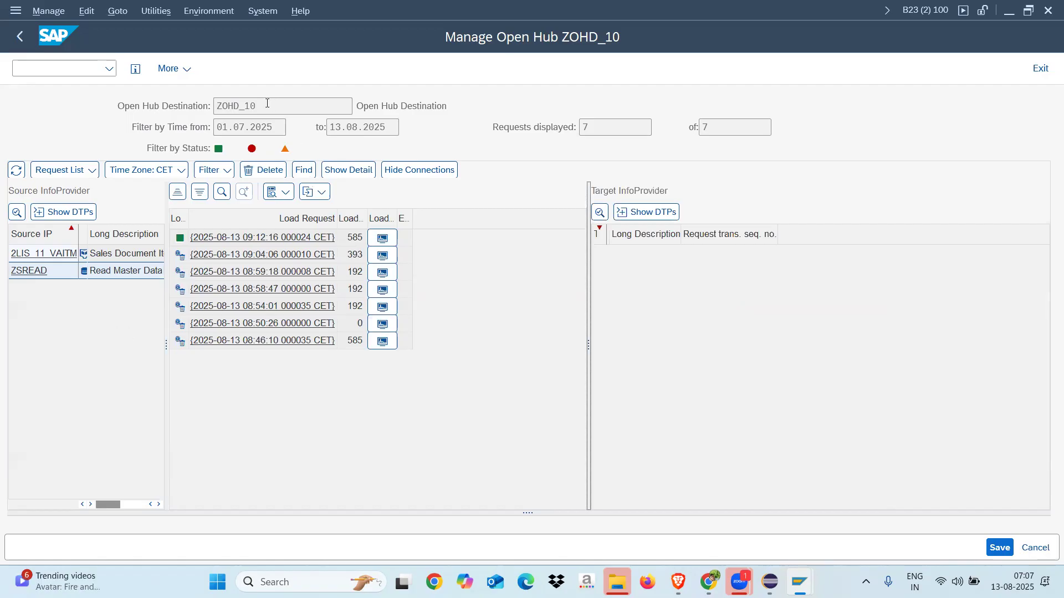
{"action": "left_click_drag", "start_coordinate": [267, 103], "coordinate": [201, 107]}
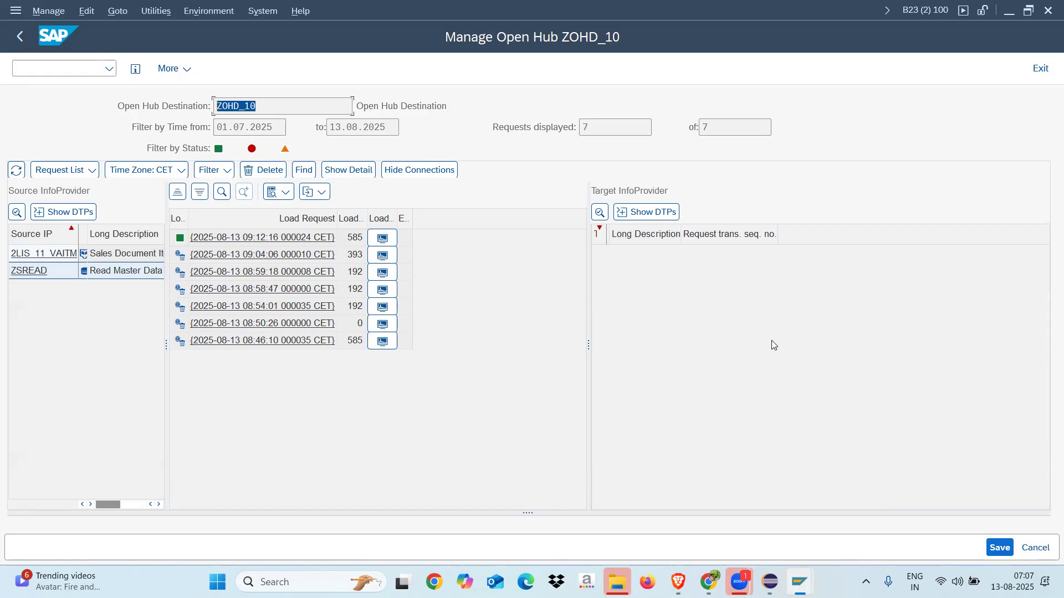
Open a blank Notepad document and maximize its window
{"action": "key", "text": "super+r"}
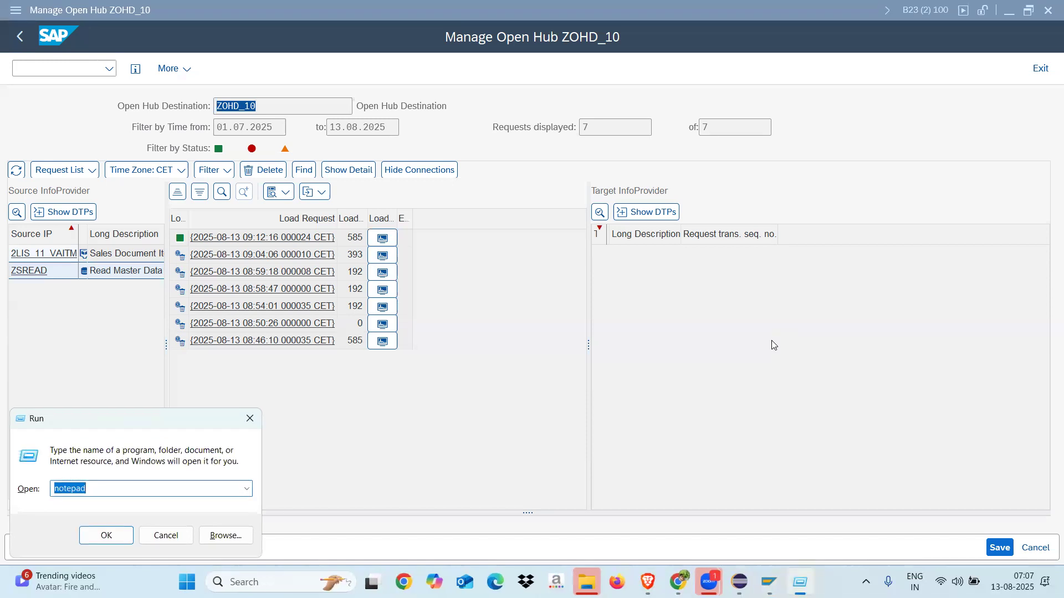
{"action": "key", "text": "Return"}
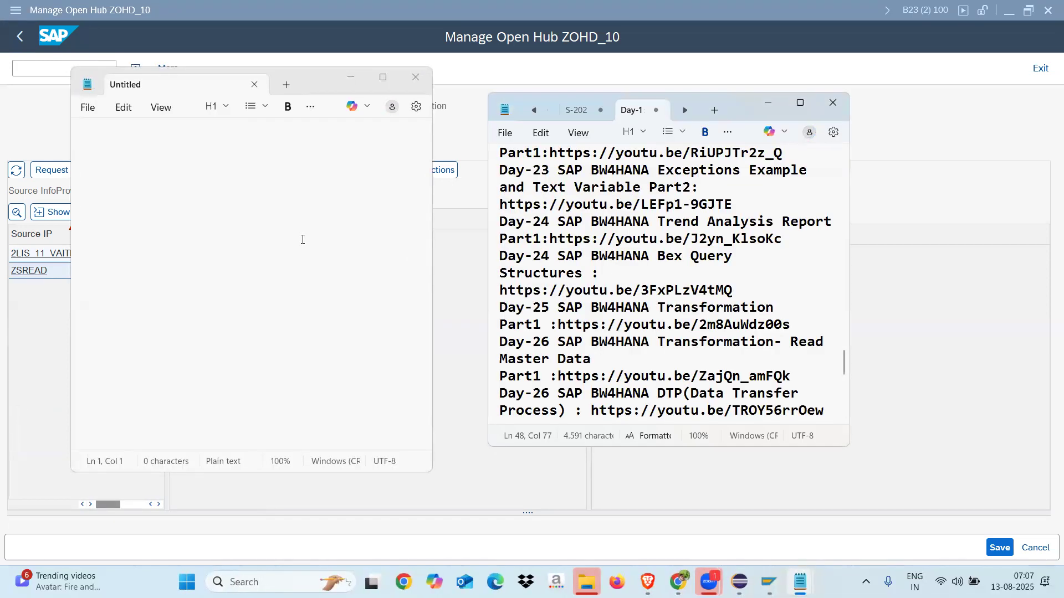
{"action": "left_click", "coordinate": [344, 147]}
{"action": "left_click", "coordinate": [383, 76]}
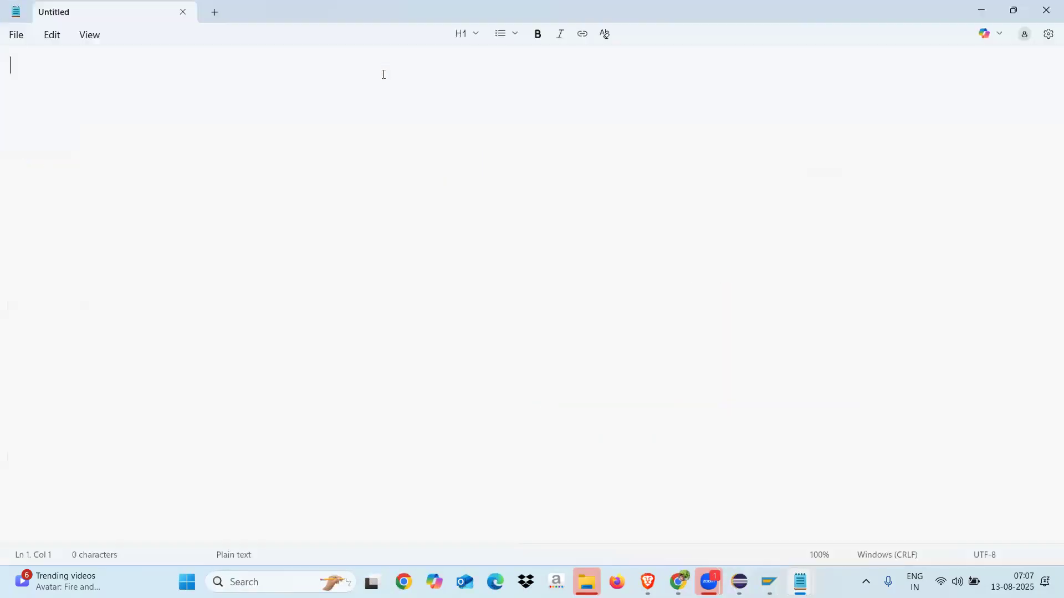
Write the heading "Open Hub Destination:" and below it "By using open hub destination, we can disturb the data from BW to outside"
{"action": "type", "text": "Open Hub Des"}
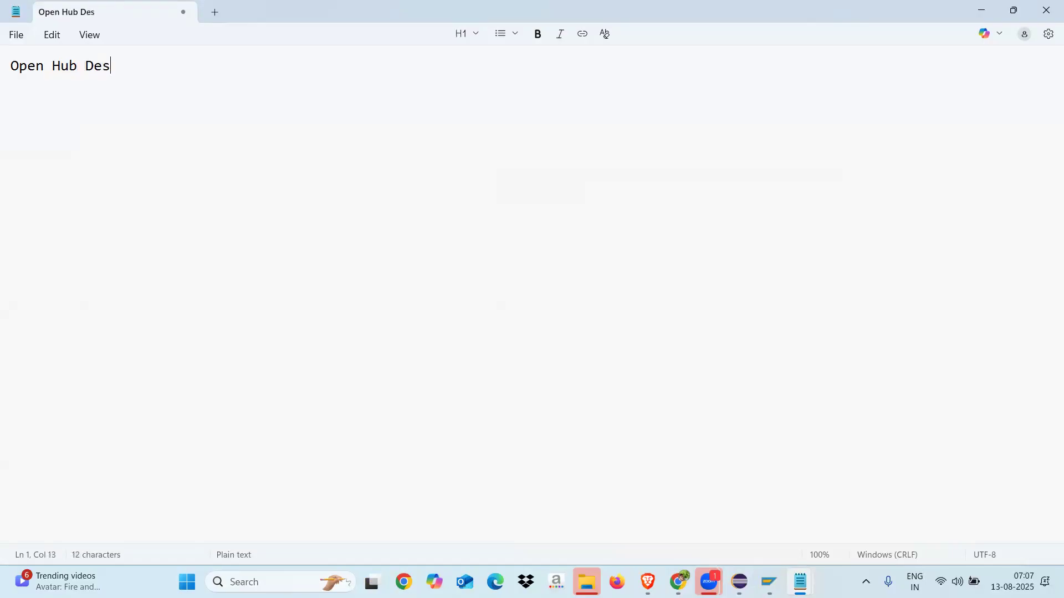
{"action": "type", "text": "tination:"}
{"action": "key", "text": "Return"}
{"action": "key", "text": "Return"}
{"action": "type", "text": "By using open hub destination, we can disturb the data from BW to ou"}
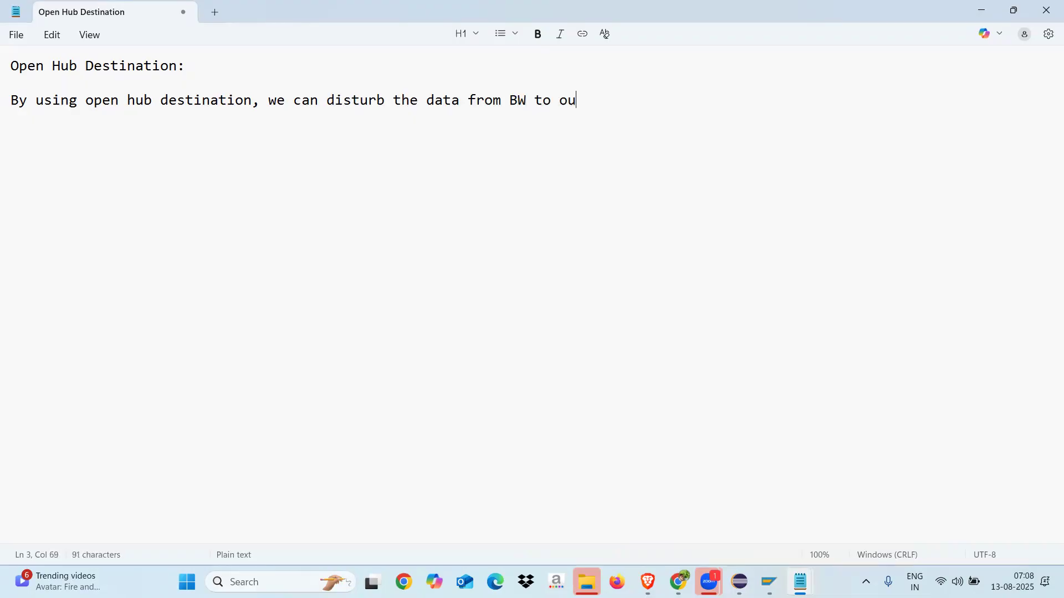
{"action": "type", "text": "tside   "}
Add the separate line "we can send the data from BW4HNAA to outside" to the note
{"action": "type", "text": "we cna"}
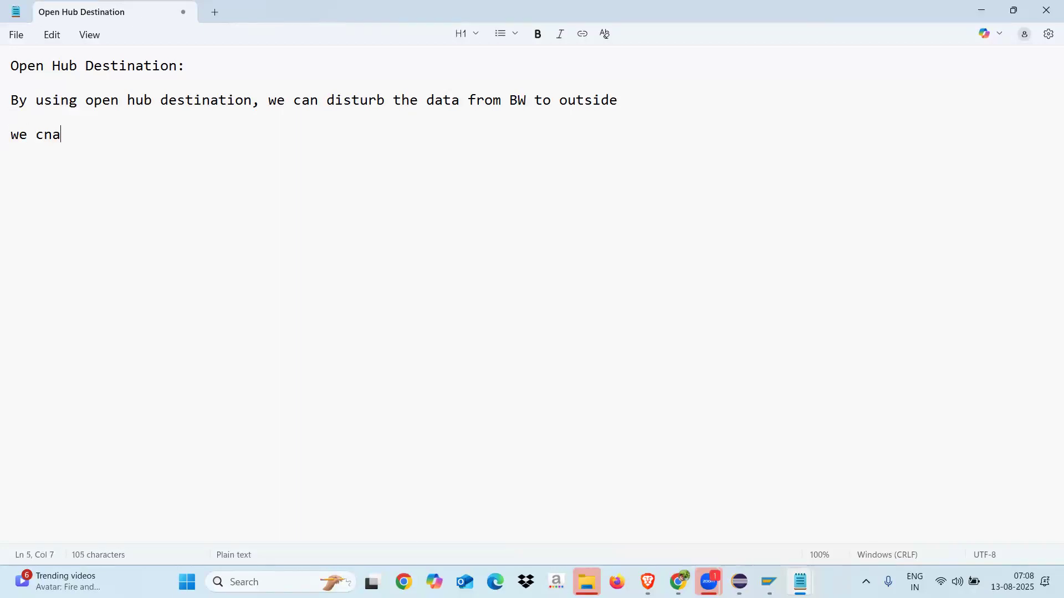
{"action": "key", "text": "BackSpace"}
{"action": "key", "text": "BackSpace"}
{"action": "type", "text": "an send the data "}
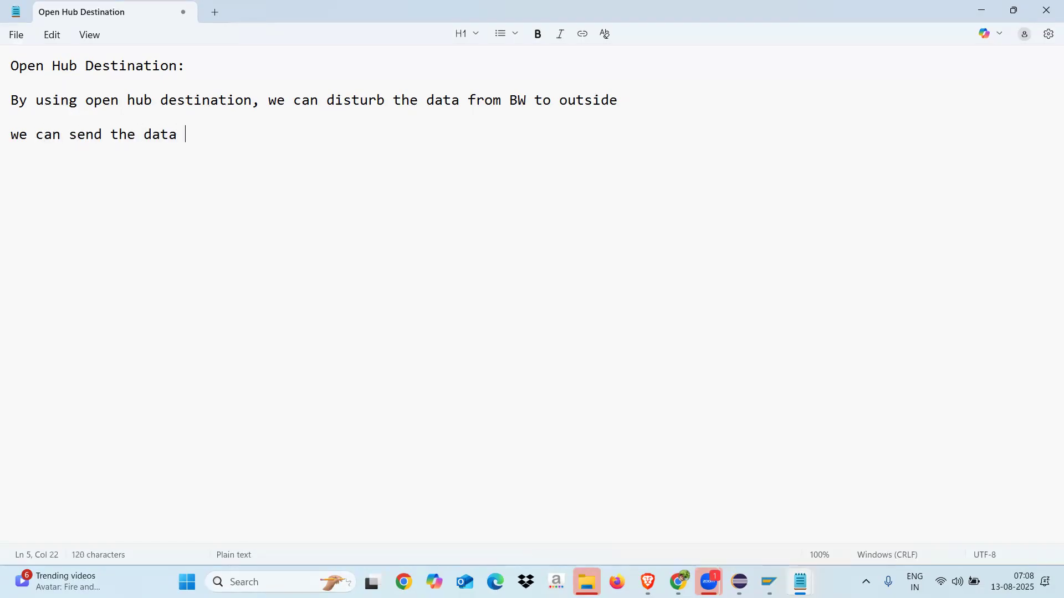
{"action": "type", "text": "from BW4HNAA to o"}
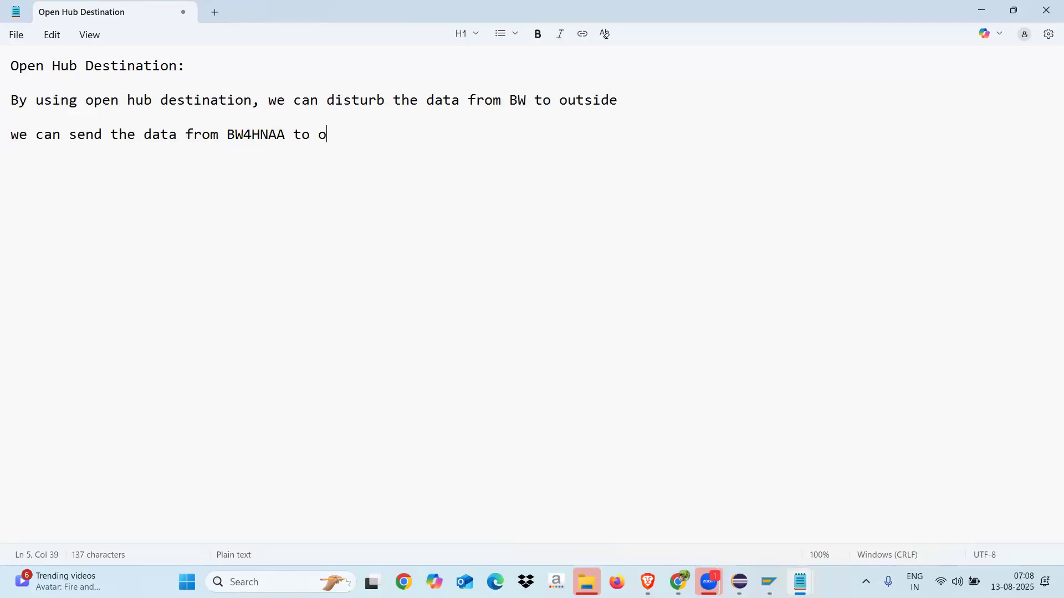
{"action": "type", "text": "utside  "}
Add the introductory line "we have 3 destinations :" followed by a blank line
{"action": "type", "text": "we have 3 de"}
{"action": "type", "text": "stinations "}
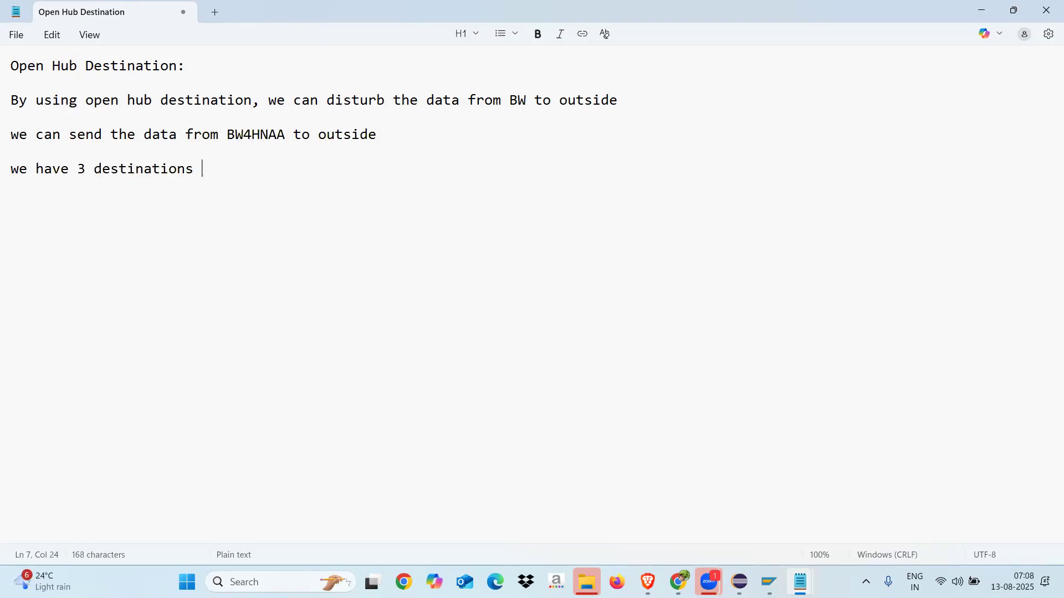
{"action": "type", "text": ":"}
{"action": "key", "text": "Return"}
{"action": "key", "text": "Return"}
List the three destinations File, Database table and Third party tool on separate lines, each divided by a blank line
{"action": "type", "text": "File"}
{"action": "key", "text": "Return"}
{"action": "key", "text": "Return"}
{"action": "type", "text": "Database table"}
{"action": "key", "text": "Return"}
{"action": "type", "text": "Th"}
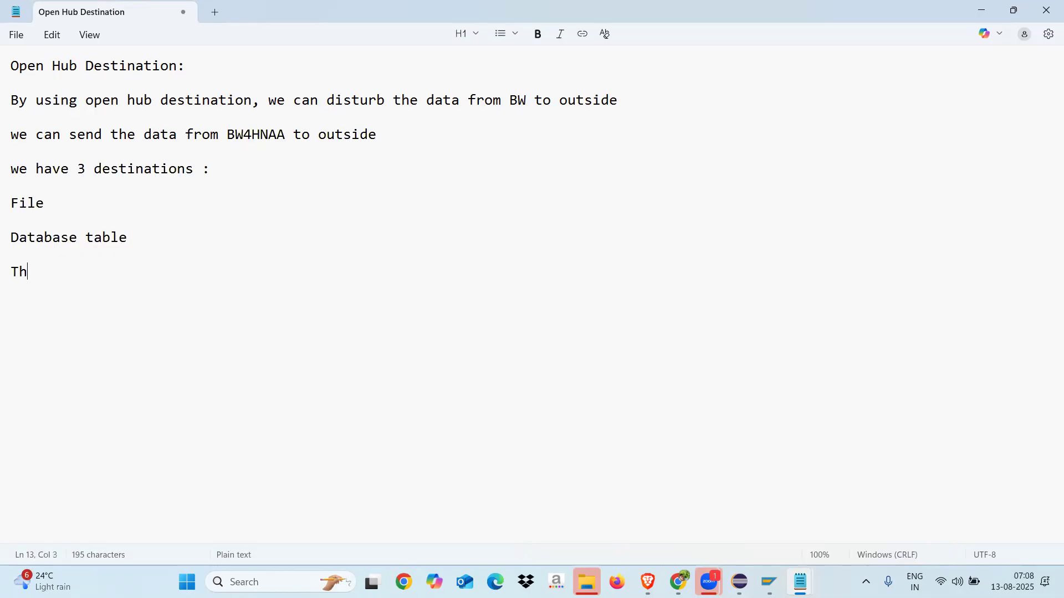
{"action": "type", "text": "rid part"}
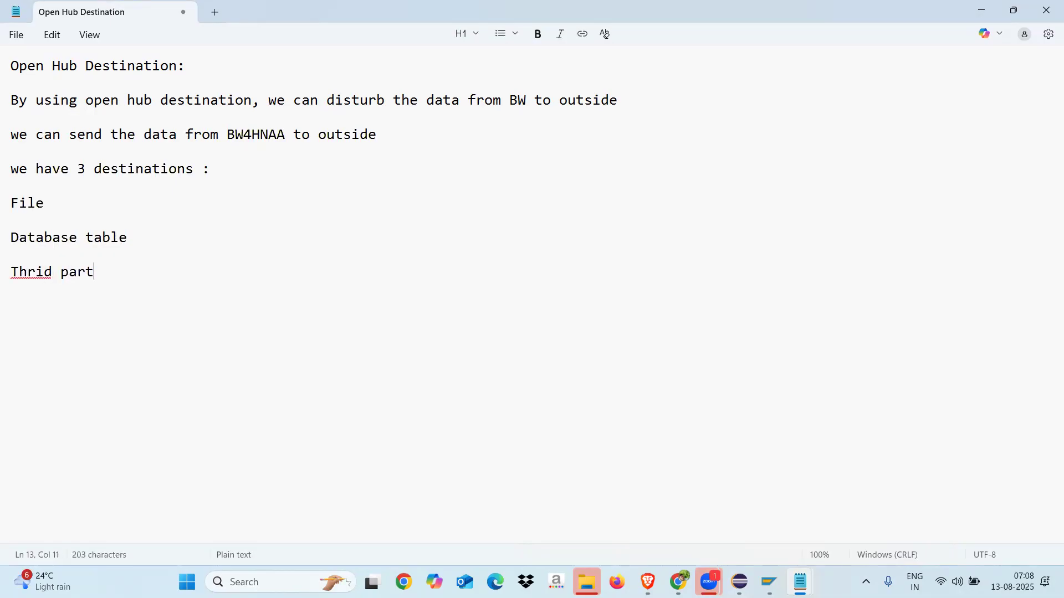
{"action": "type", "text": "y tool"}
{"action": "key", "text": "Return"}
{"action": "key", "text": "Return"}
{"action": "key", "text": "BackSpace"}
{"action": "left_click", "coordinate": [37, 276]}
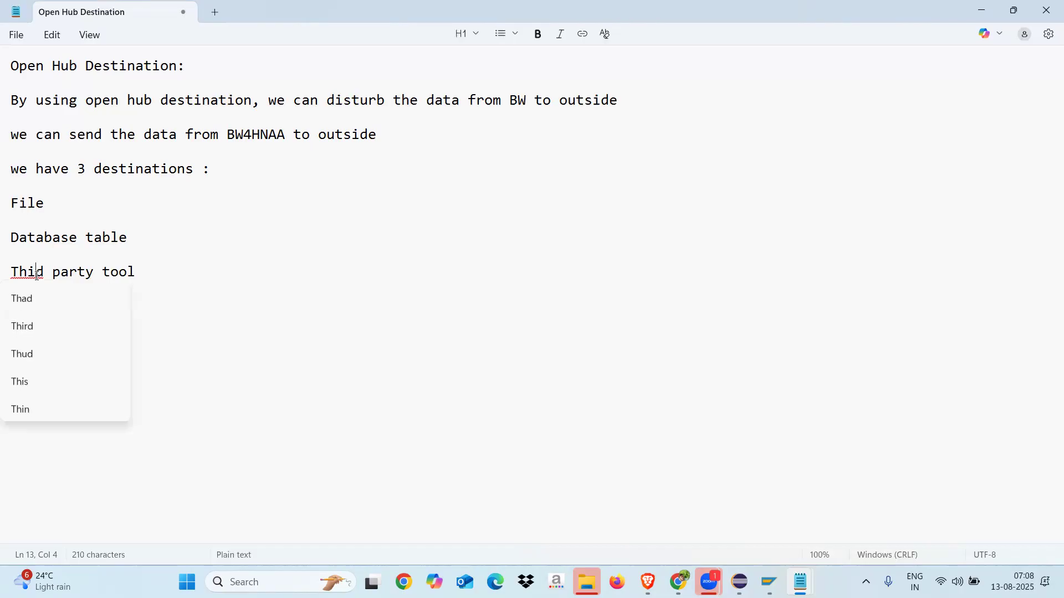
{"action": "type", "text": "r"}
Remove the space before the colon after "destinations" and highlight the listed destination types File and Database table
{"action": "left_click_drag", "start_coordinate": [156, 273], "coordinate": [6, 194]}
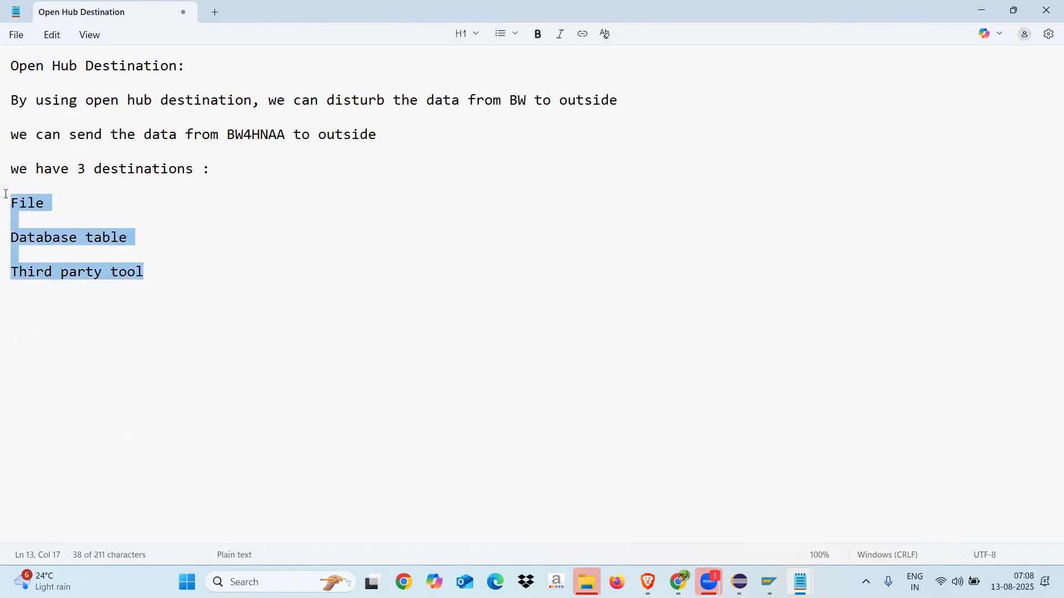
{"action": "left_click", "coordinate": [233, 296]}
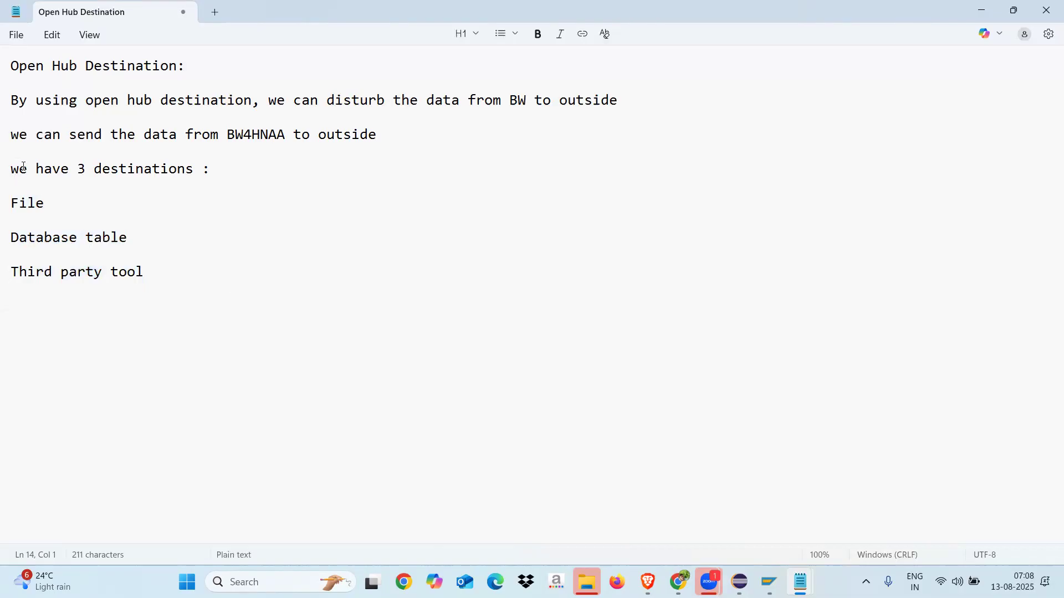
{"action": "left_click", "coordinate": [204, 171]}
{"action": "key", "text": "BackSpace"}
{"action": "double_click", "coordinate": [44, 204]}
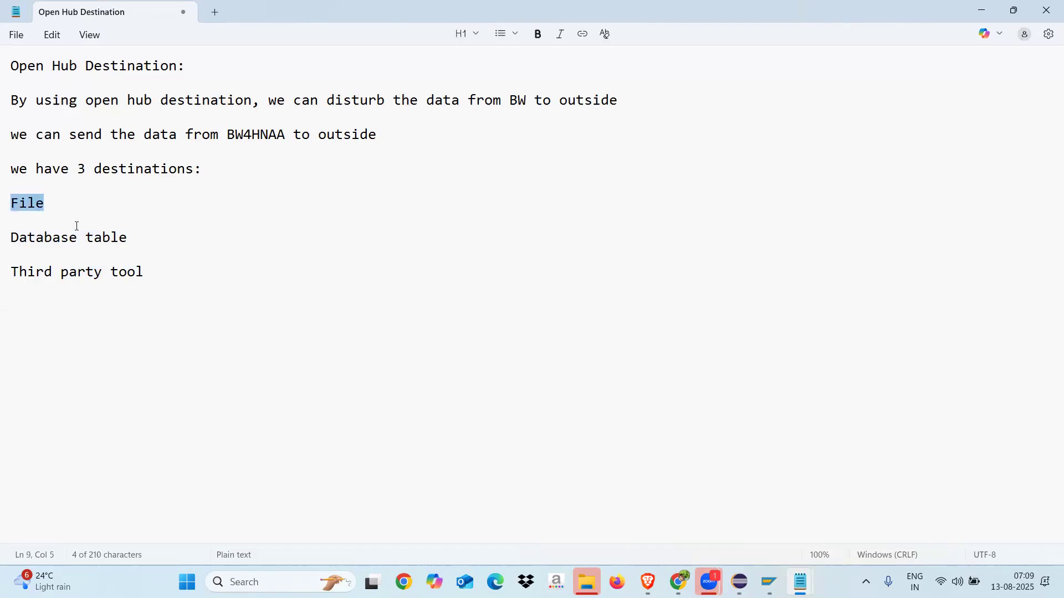
{"action": "left_click_drag", "start_coordinate": [134, 236], "coordinate": [11, 238]}
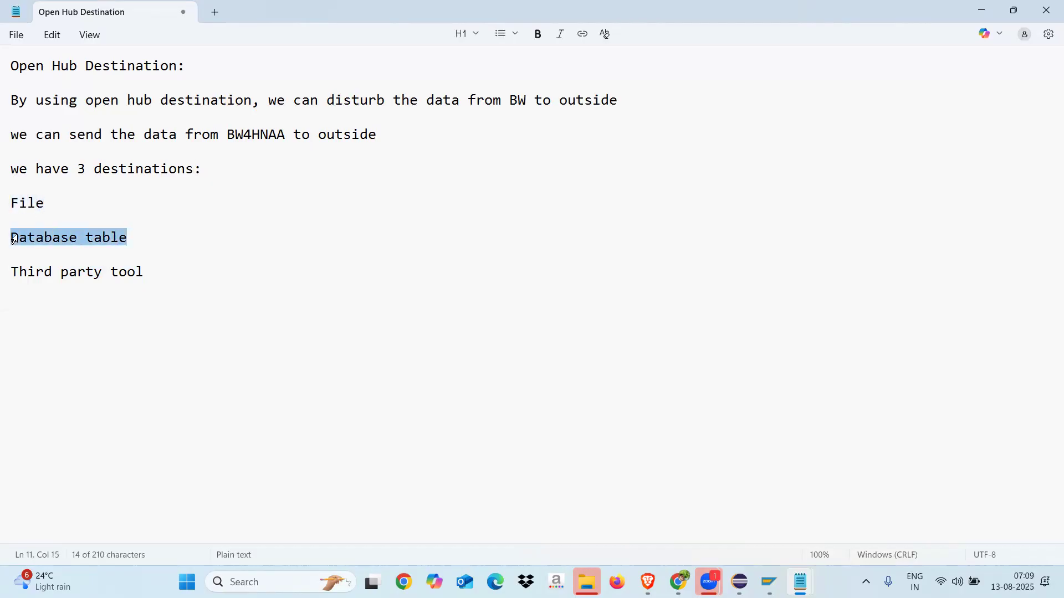
{"action": "left_click", "coordinate": [145, 235]}
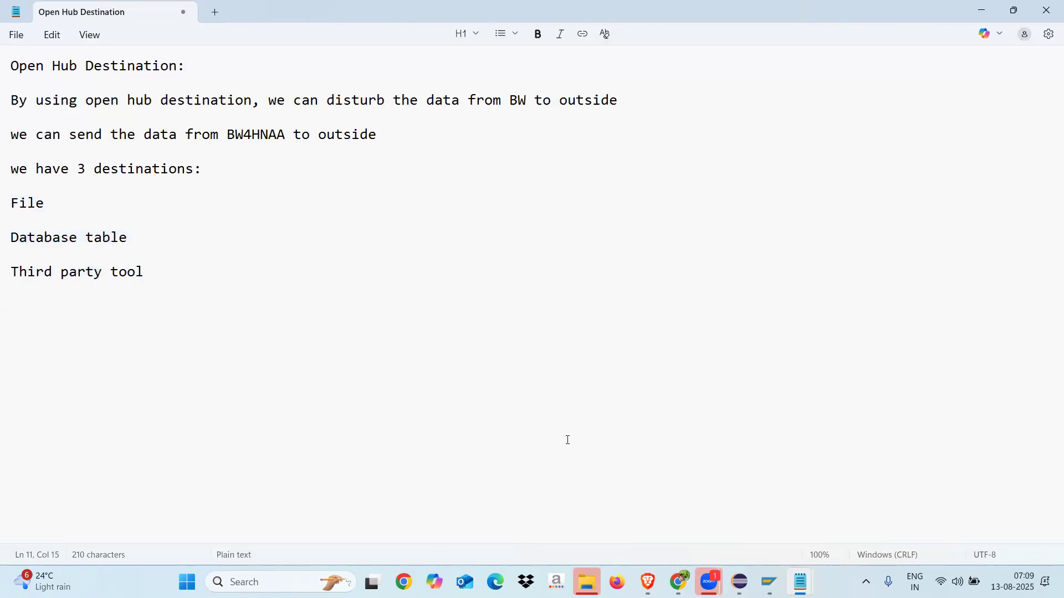
Highlight the Database table line, then add four blank lines below Third party tool
{"action": "left_click_drag", "start_coordinate": [129, 237], "coordinate": [14, 238]}
{"action": "left_click", "coordinate": [158, 271]}
{"action": "key", "text": "Return"}
{"action": "key", "text": "Return"}
{"action": "key", "text": "Return"}
{"action": "key", "text": "Return"}
Highlight the whole note text, the lines below the heading, and the heading Open Hub Destination
{"action": "left_click_drag", "start_coordinate": [13, 66], "coordinate": [160, 271]}
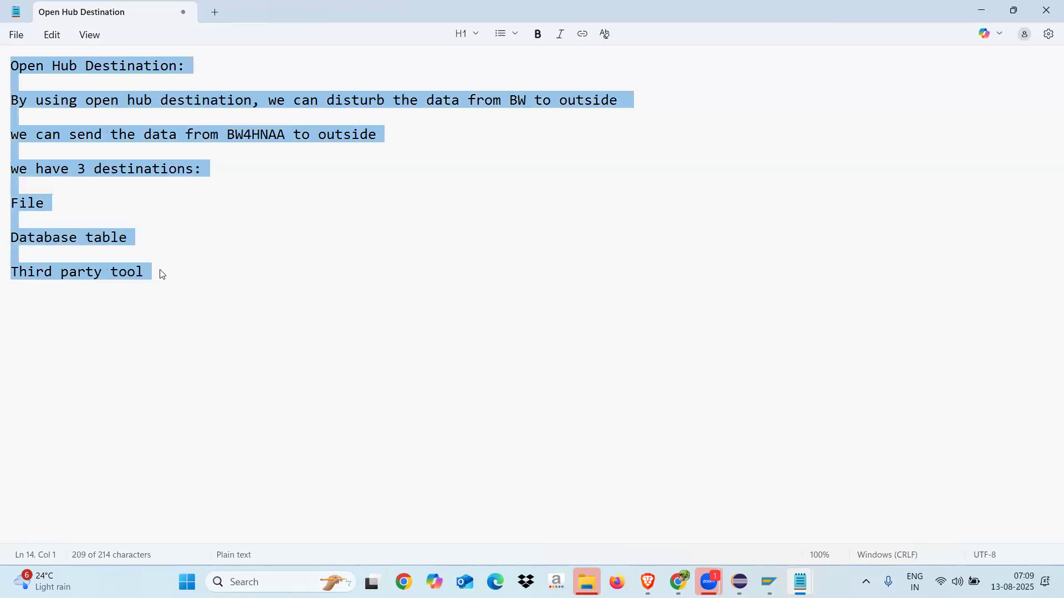
{"action": "left_click", "coordinate": [162, 274]}
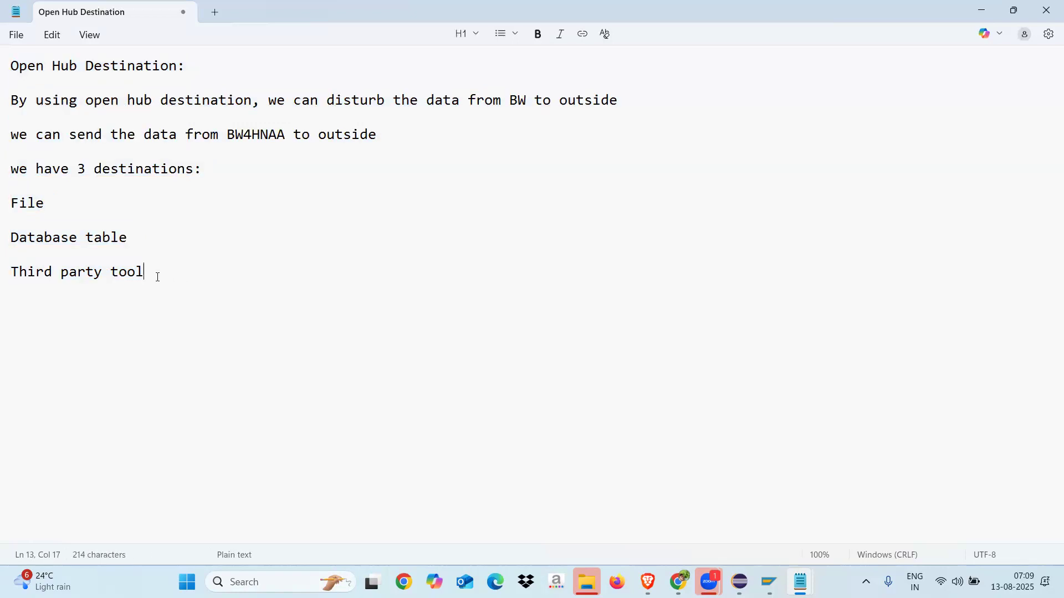
{"action": "left_click_drag", "start_coordinate": [148, 272], "coordinate": [8, 81]}
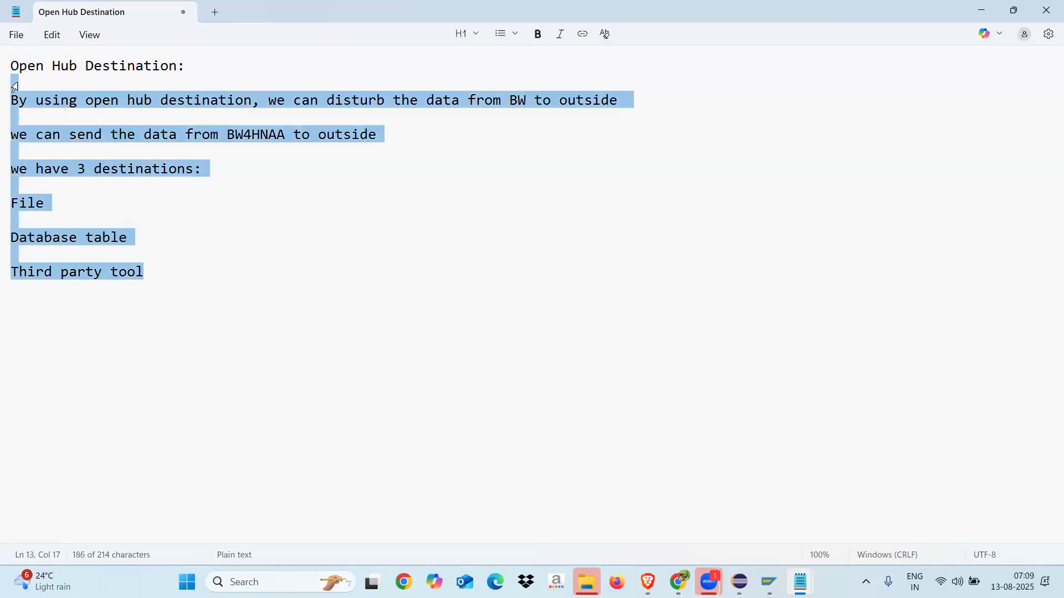
{"action": "left_click", "coordinate": [178, 285]}
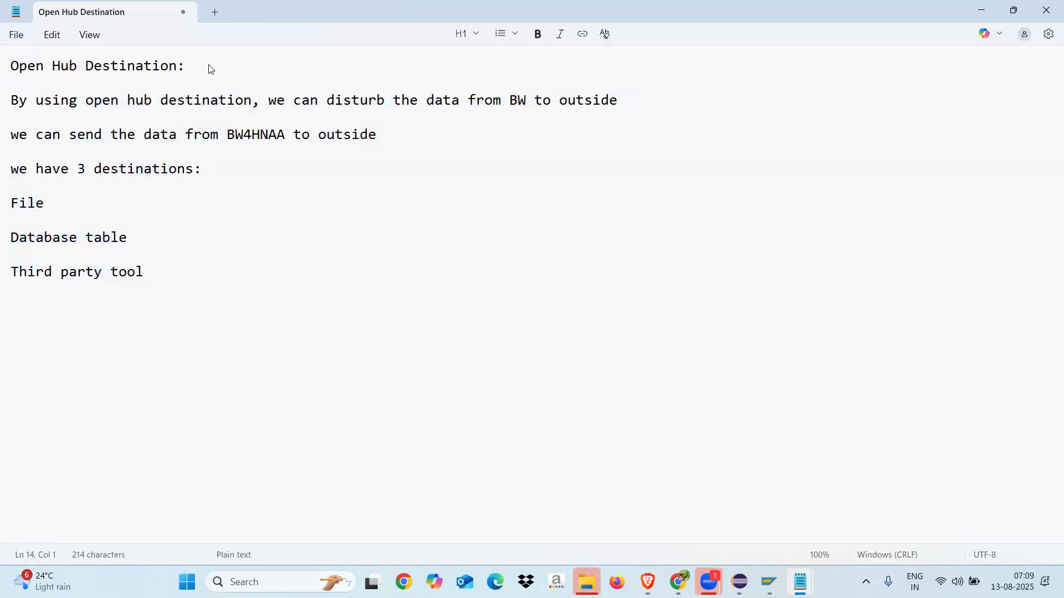
{"action": "left_click_drag", "start_coordinate": [199, 68], "coordinate": [13, 69]}
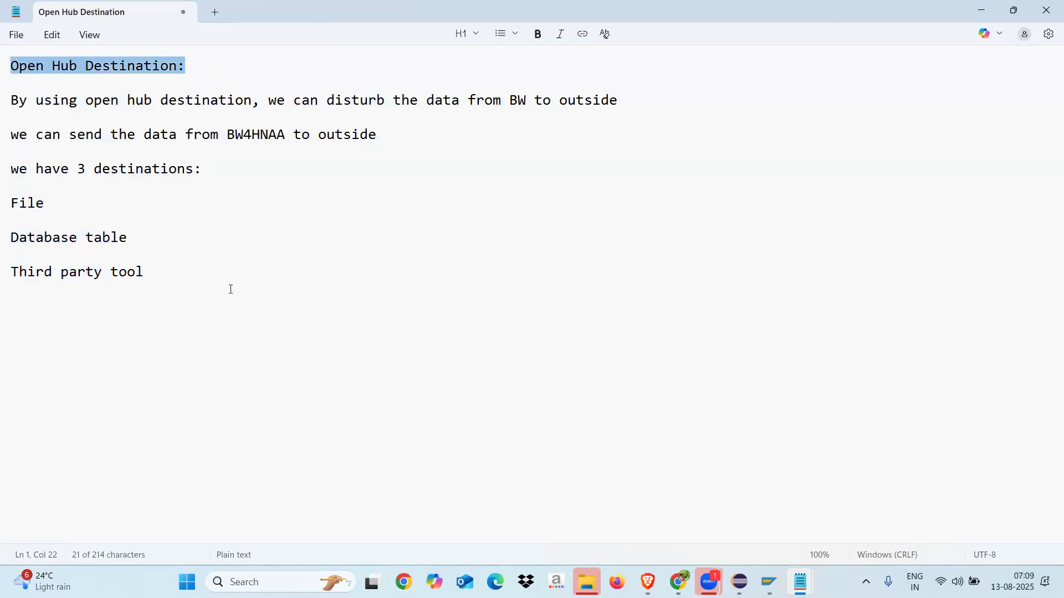
{"action": "left_click", "coordinate": [99, 329]}
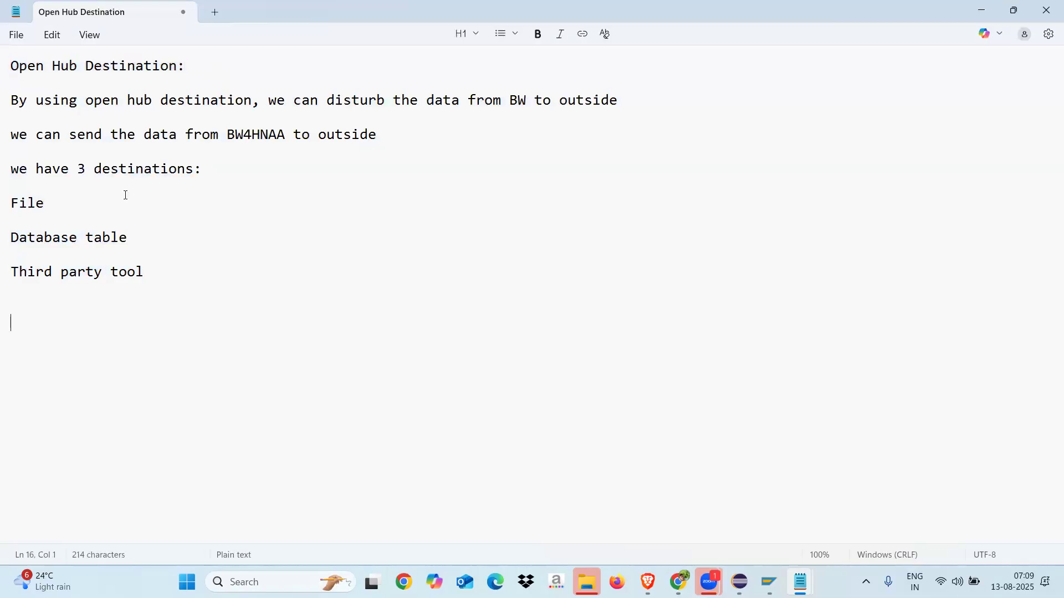
Review the list of three destinations, highlighting Third party tool, File and Database table in the note
{"action": "left_click_drag", "start_coordinate": [12, 169], "coordinate": [173, 188]}
{"action": "left_click", "coordinate": [128, 243]}
{"action": "left_click", "coordinate": [145, 271]}
{"action": "left_click_drag", "start_coordinate": [14, 267], "coordinate": [159, 271]}
{"action": "left_click", "coordinate": [170, 273]}
{"action": "left_click", "coordinate": [129, 240]}
{"action": "left_click_drag", "start_coordinate": [130, 239], "coordinate": [11, 204]}
{"action": "left_click", "coordinate": [130, 217]}
{"action": "left_click_drag", "start_coordinate": [132, 237], "coordinate": [11, 238]}
{"action": "left_click", "coordinate": [185, 247]}
Switch to SAP, open the ABAP Dictionary in a new session and display database table RSBFILE
{"action": "left_click", "coordinate": [769, 582]}
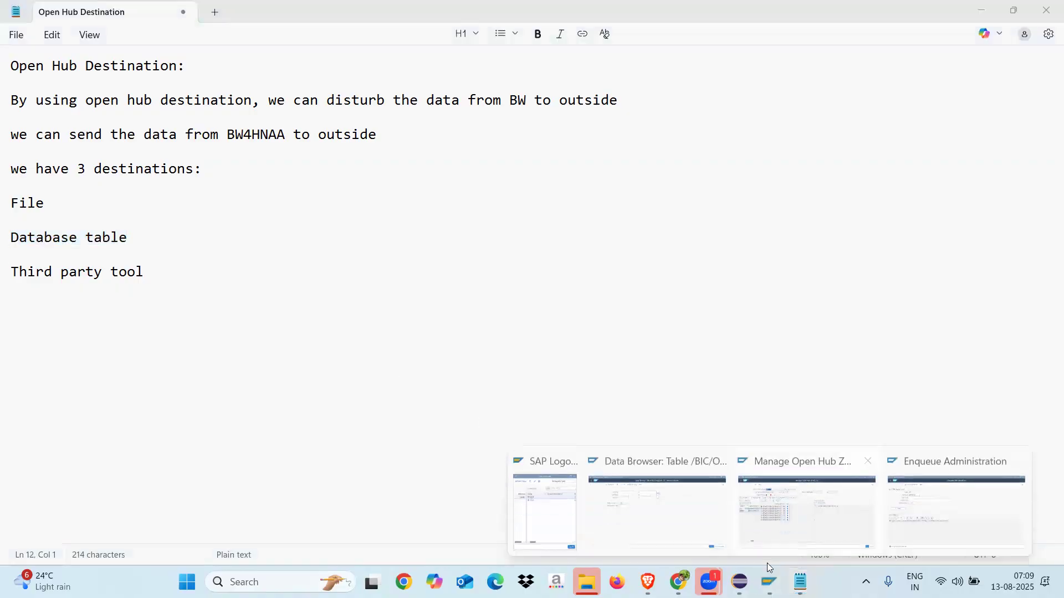
{"action": "left_click", "coordinate": [956, 509]}
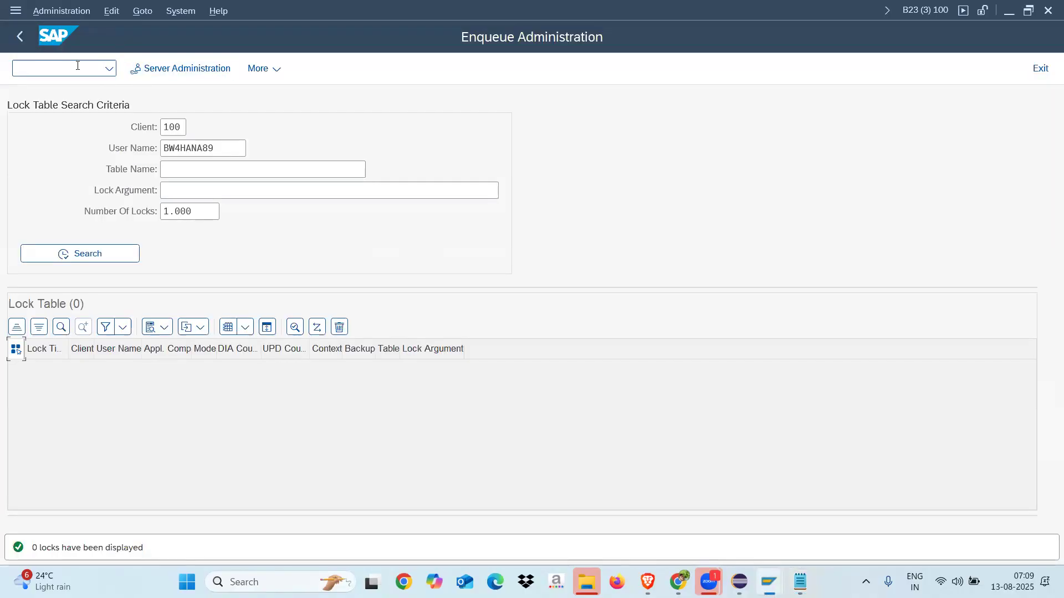
{"action": "type", "text": "/nsm12"}
{"action": "key", "text": "Return"}
{"action": "key", "text": "alt+Tab"}
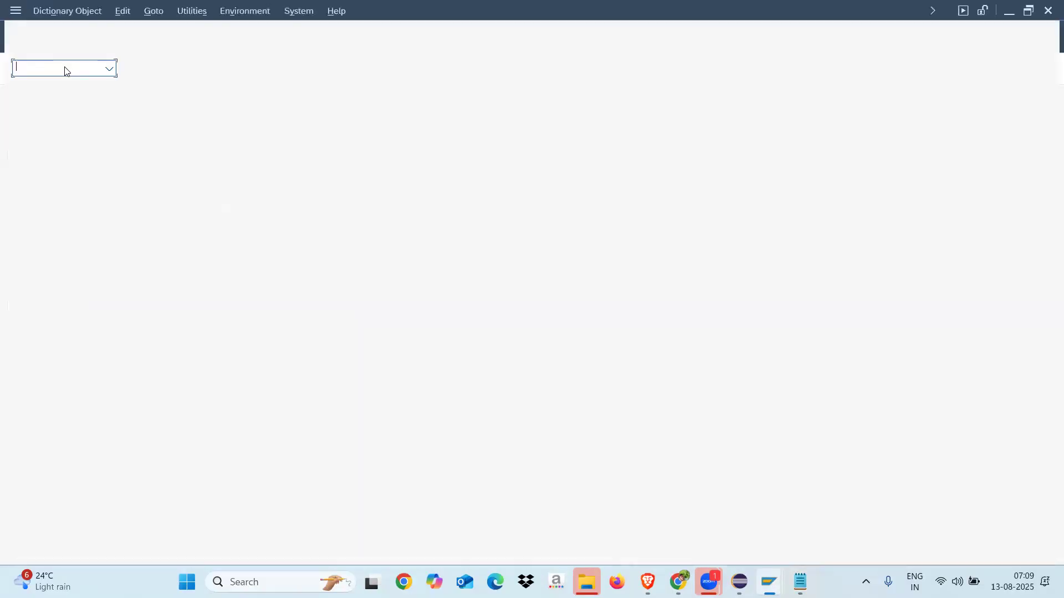
{"action": "type", "text": "RS"}
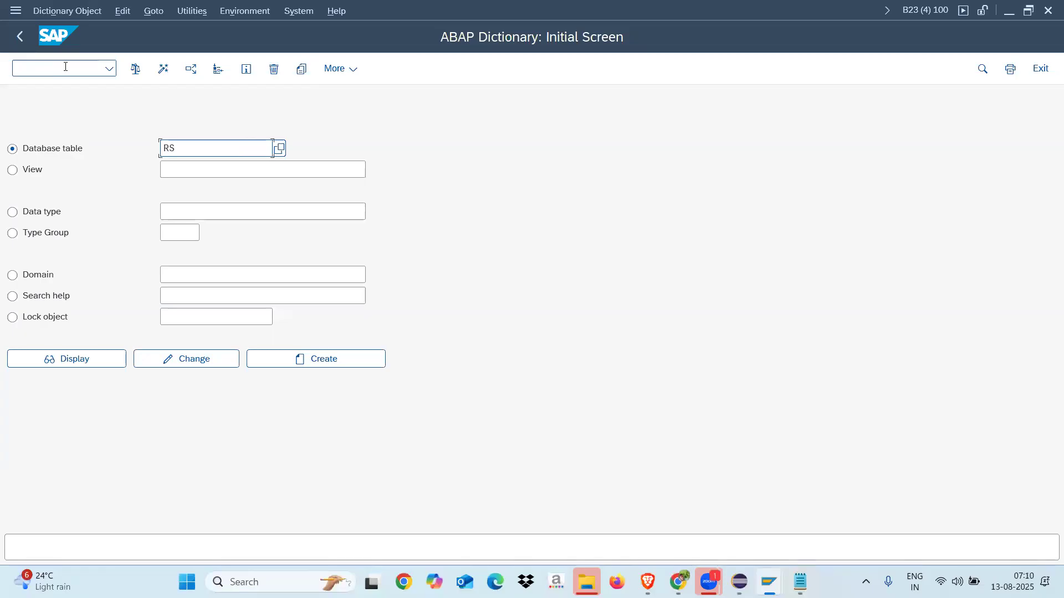
{"action": "type", "text": "BFILE"}
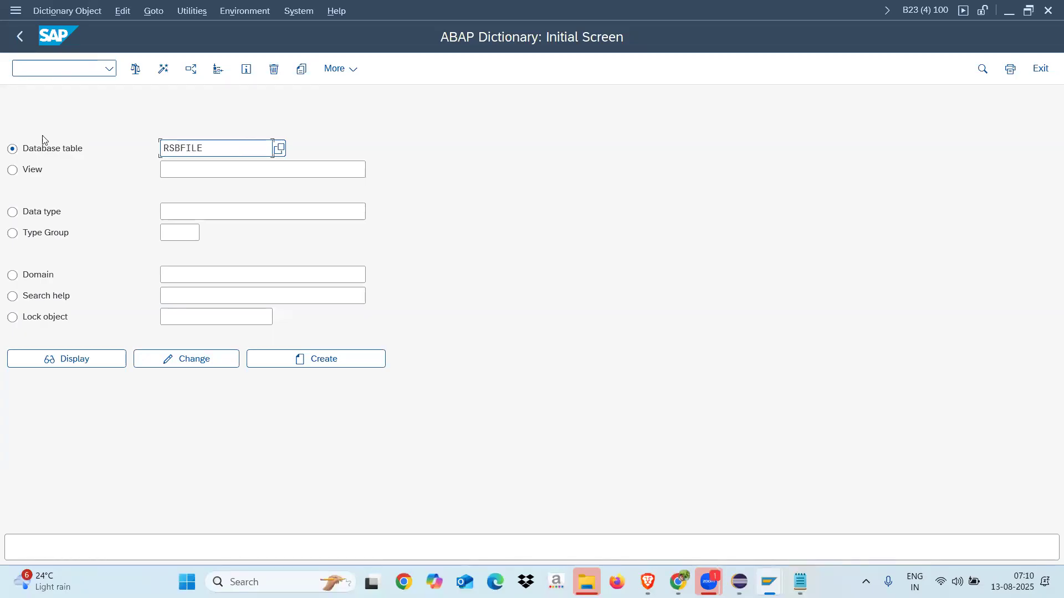
{"action": "left_click", "coordinate": [102, 364]}
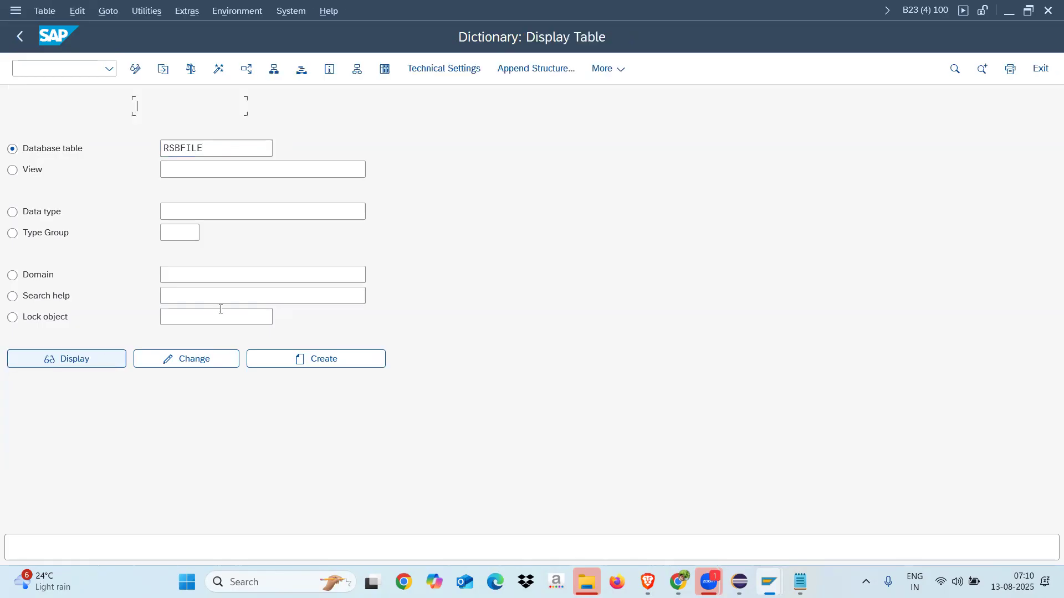
Open the contents of table RSBFILE, check the number of entries and list all entries without restrictions
{"action": "left_click", "coordinate": [389, 73]}
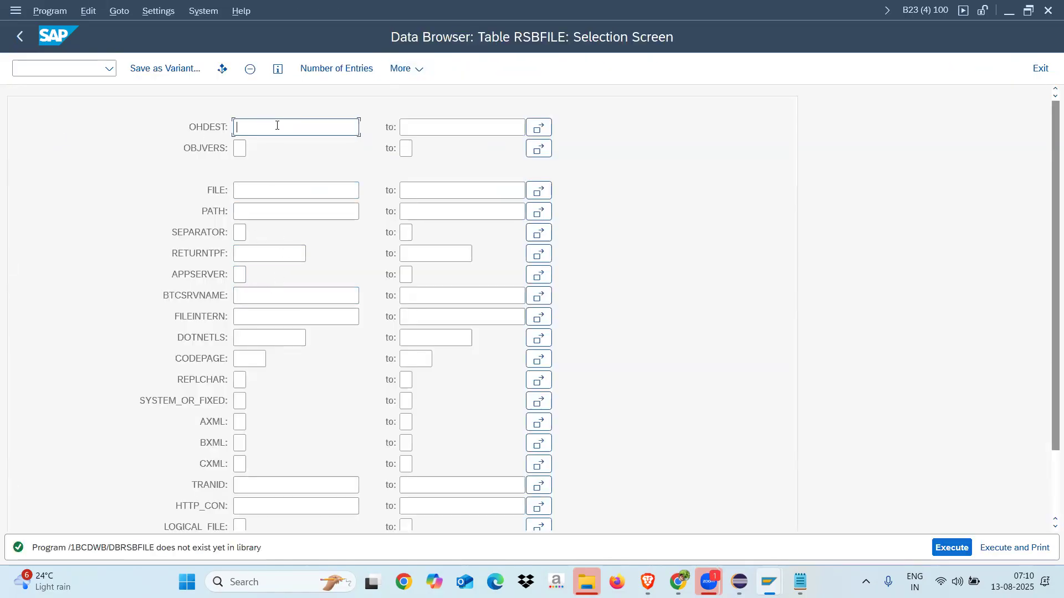
{"action": "left_click", "coordinate": [341, 73]}
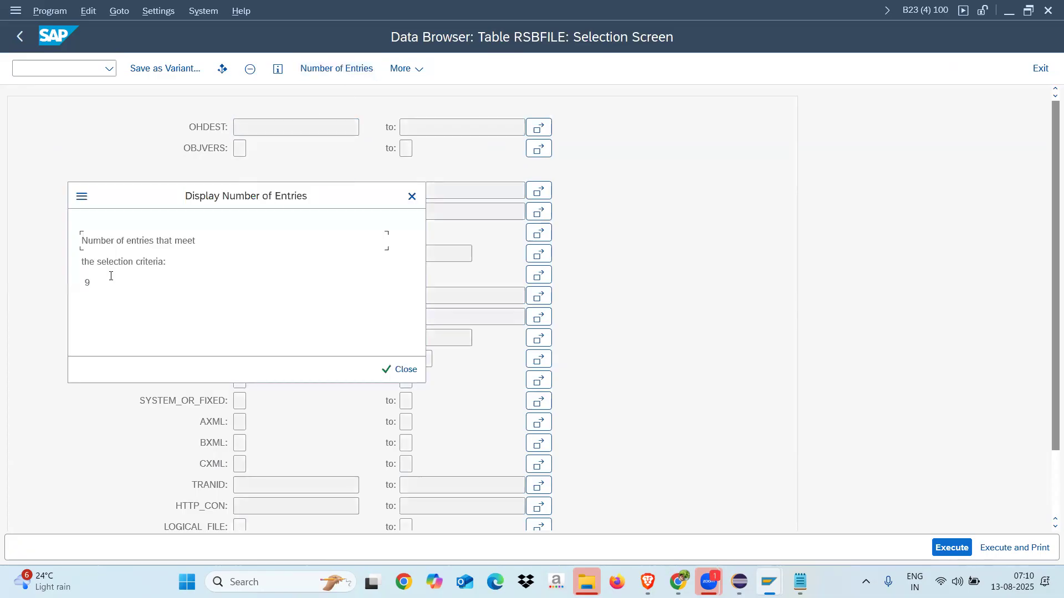
{"action": "left_click", "coordinate": [397, 376]}
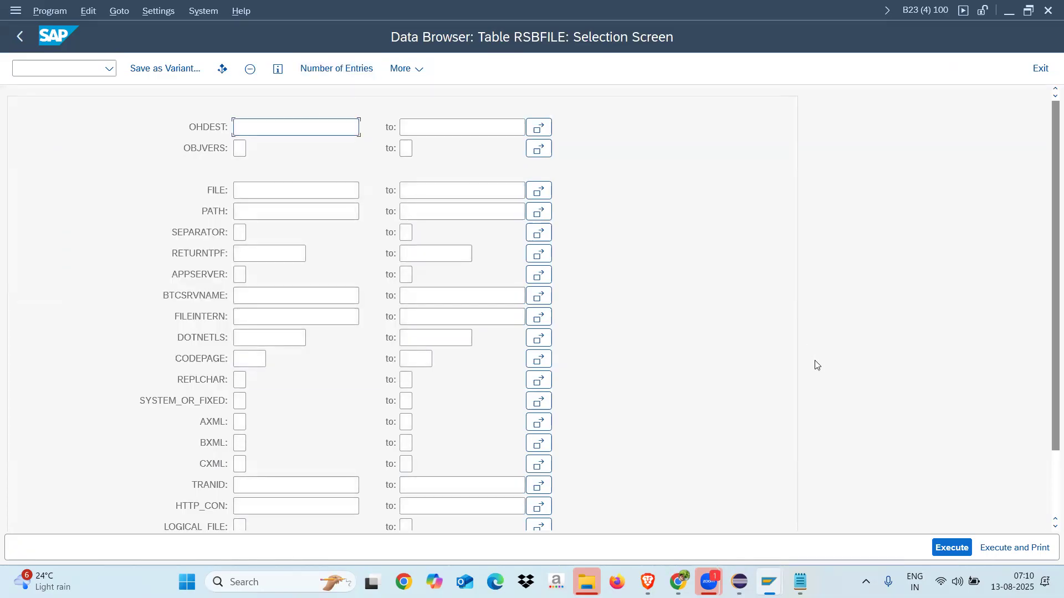
{"action": "left_click", "coordinate": [946, 549]}
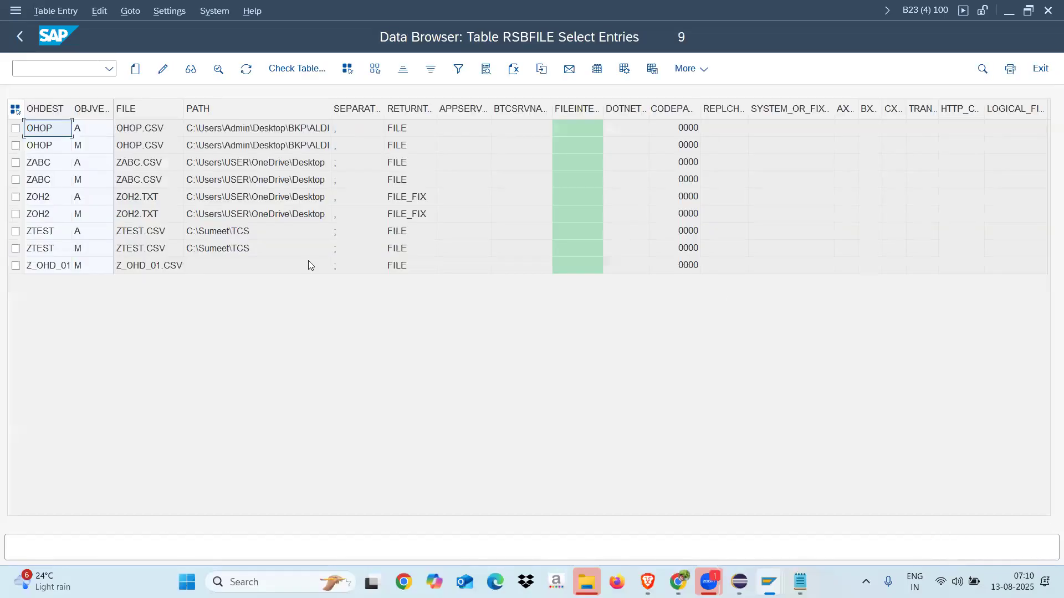
Widen the OHDEST, FILE and PATH columns and examine the file name, path and return type of entry Z_OHD_01
{"action": "left_click_drag", "start_coordinate": [72, 110], "coordinate": [115, 114]}
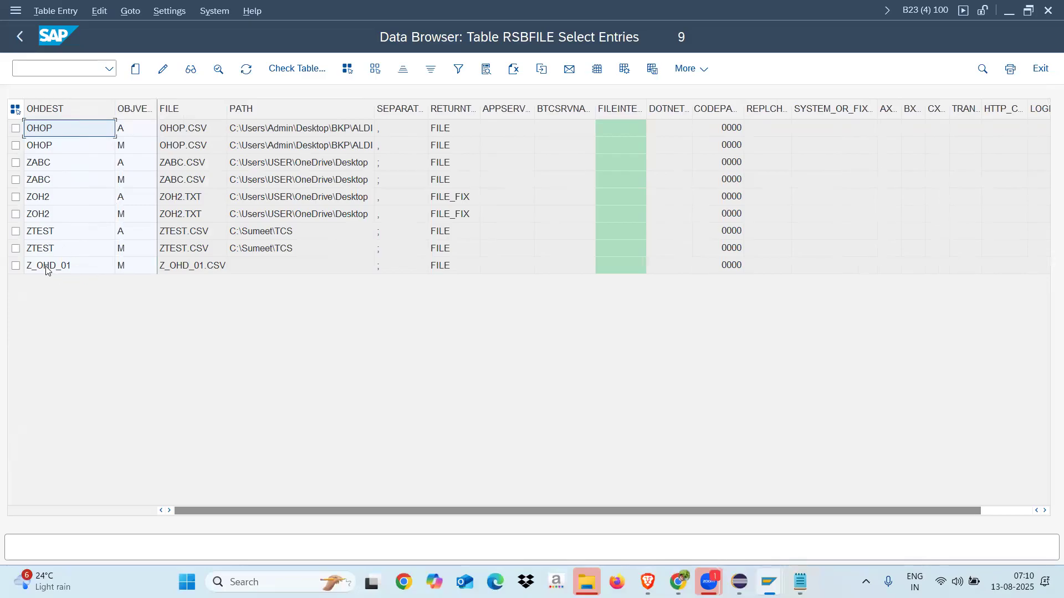
{"action": "left_click", "coordinate": [75, 266]}
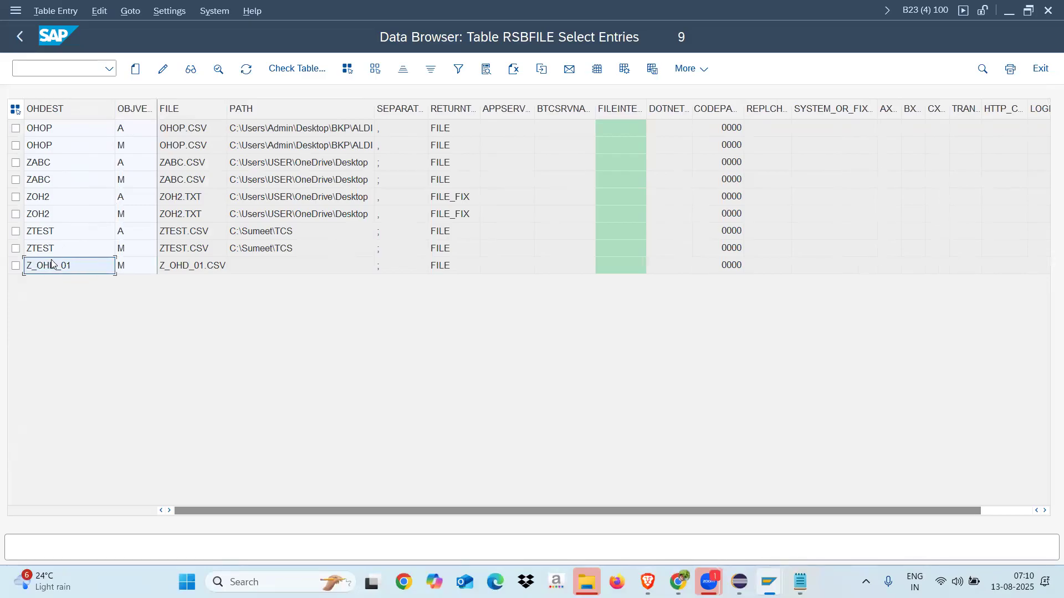
{"action": "left_click", "coordinate": [199, 270]}
{"action": "left_click_drag", "start_coordinate": [228, 109], "coordinate": [265, 109]}
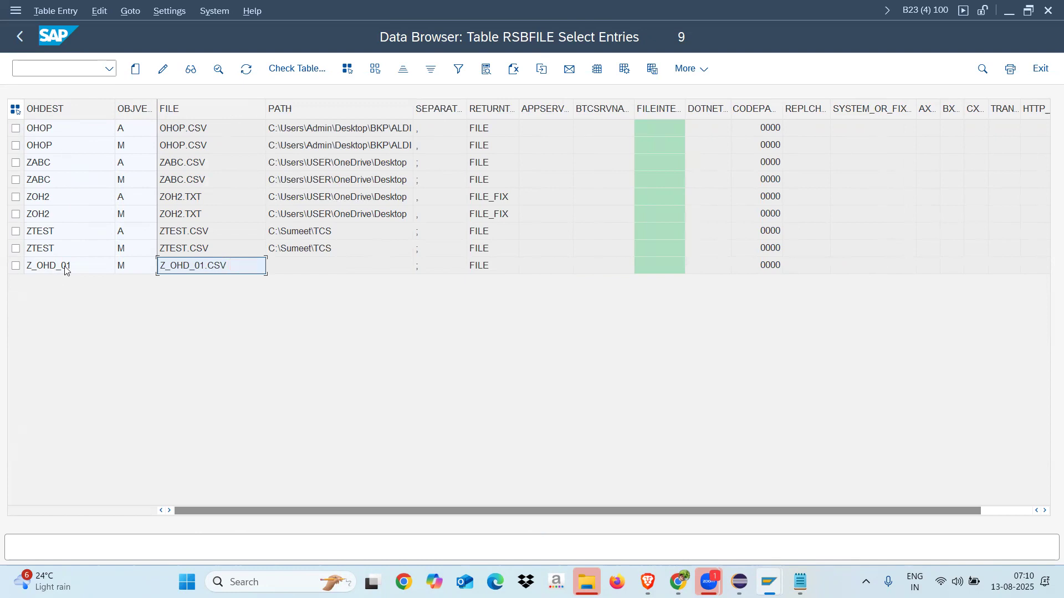
{"action": "left_click", "coordinate": [486, 272]}
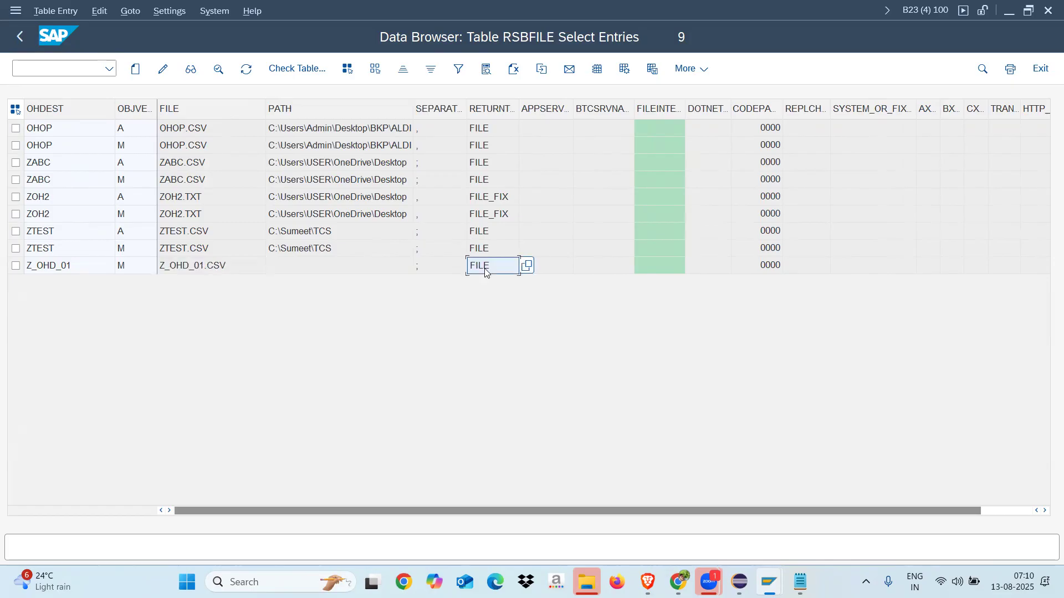
{"action": "left_click", "coordinate": [208, 268]}
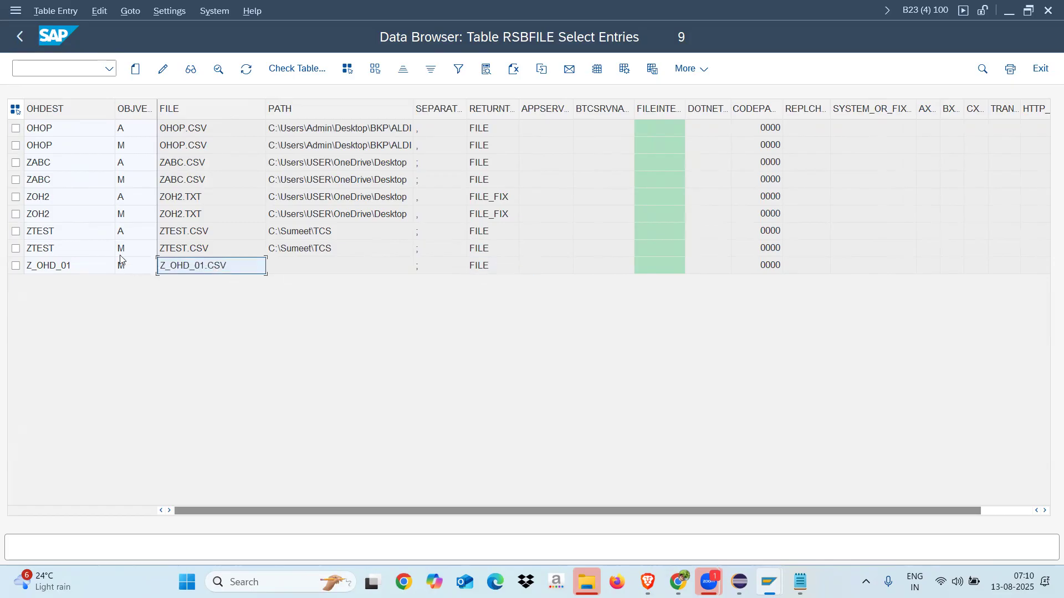
{"action": "left_click", "coordinate": [50, 271]}
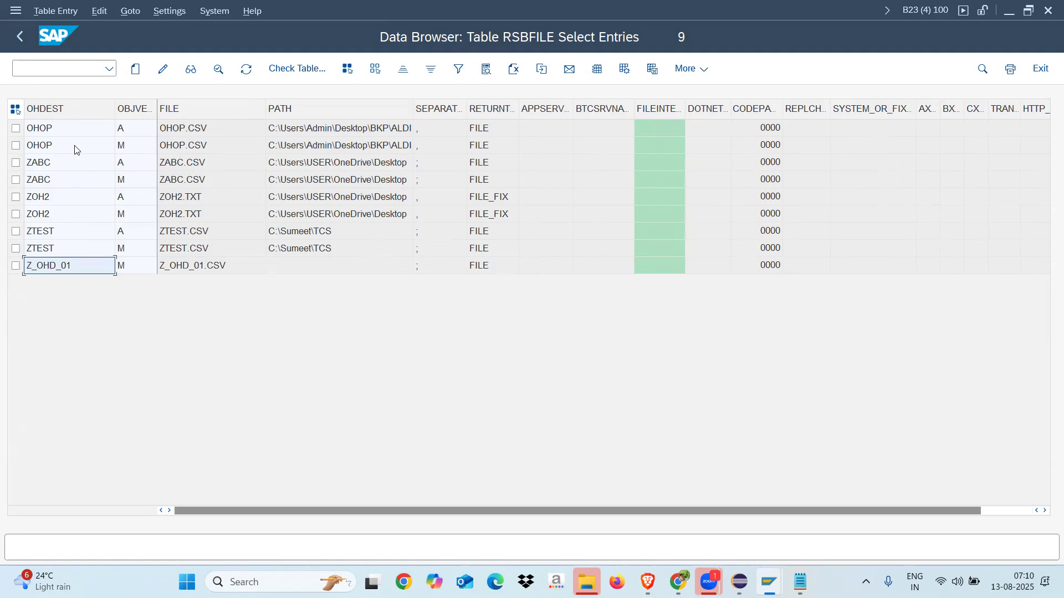
{"action": "left_click", "coordinate": [334, 271]}
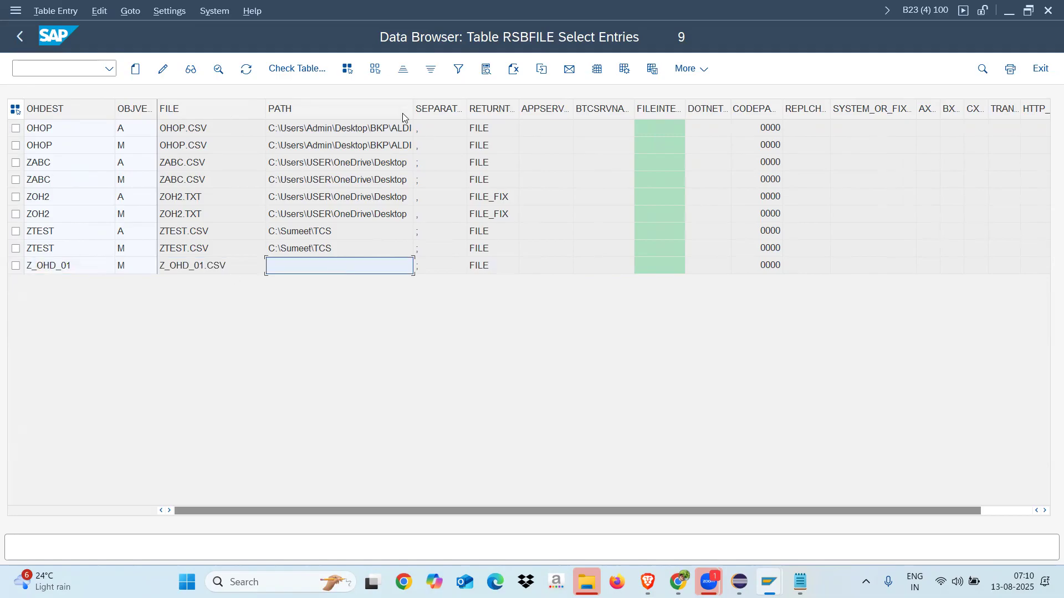
{"action": "left_click_drag", "start_coordinate": [413, 109], "coordinate": [445, 108]}
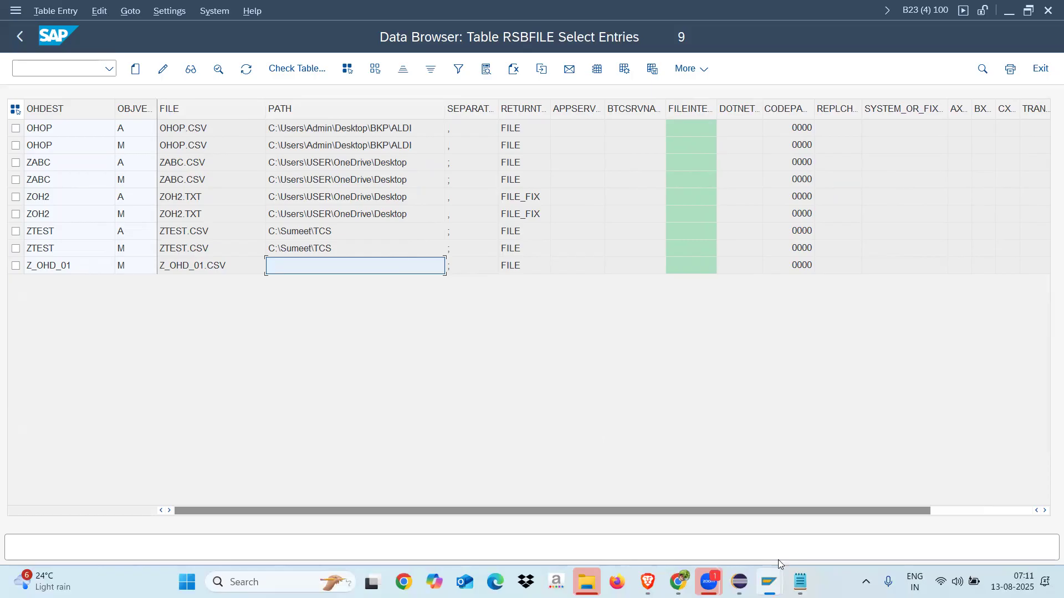
Switch to Eclipse and review the ZOHD_10 definition plus the Company Code filter and general settings of the 2LIS_11_VAITM DTP
{"action": "left_click", "coordinate": [726, 559]}
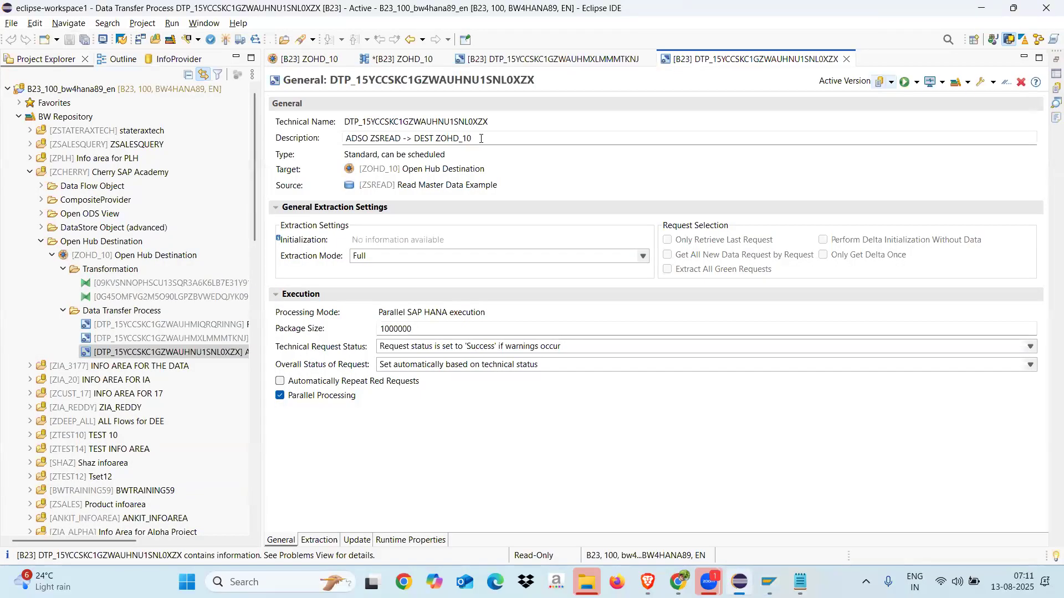
{"action": "left_click", "coordinate": [315, 60]}
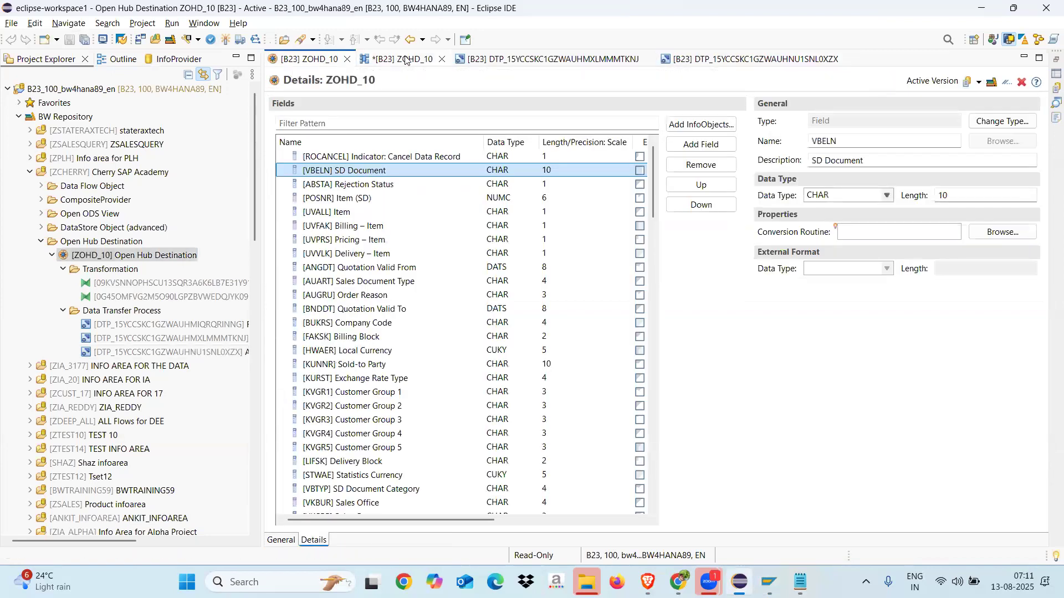
{"action": "left_click", "coordinate": [406, 60]}
{"action": "left_click", "coordinate": [498, 60]}
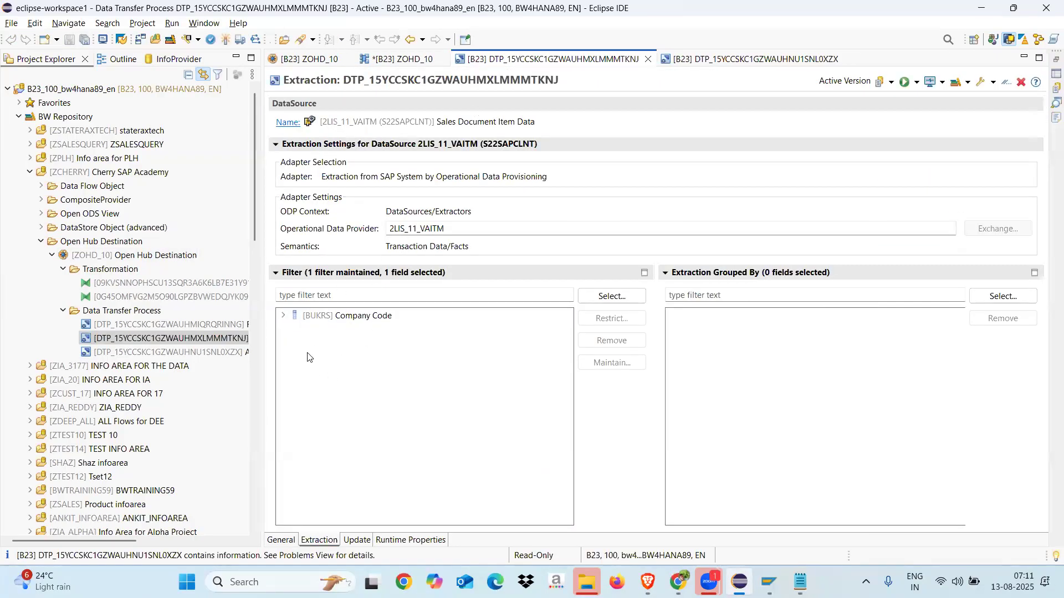
{"action": "left_click", "coordinate": [283, 319]}
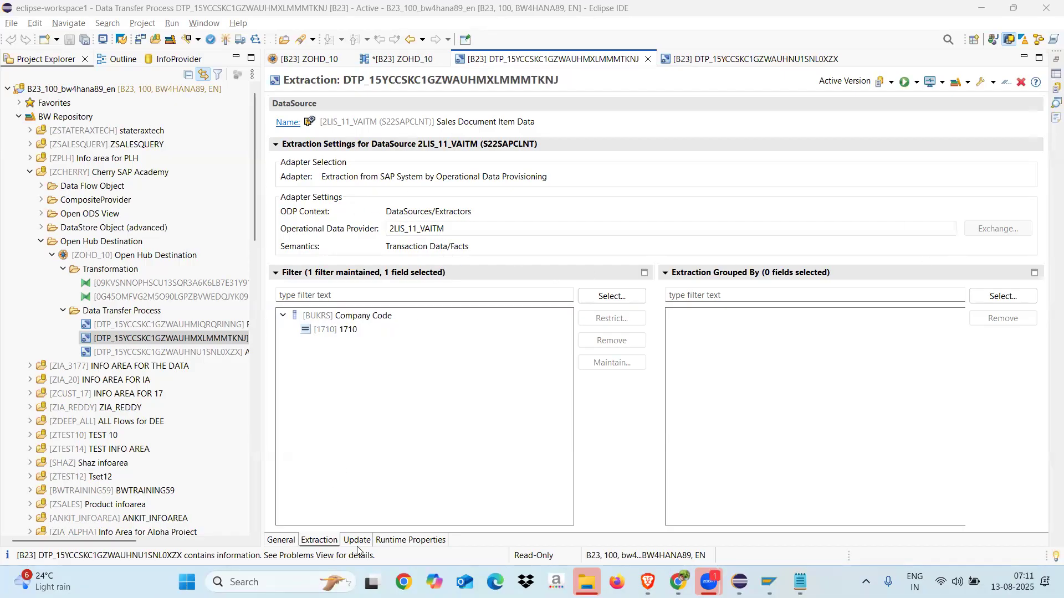
{"action": "left_click", "coordinate": [281, 540]}
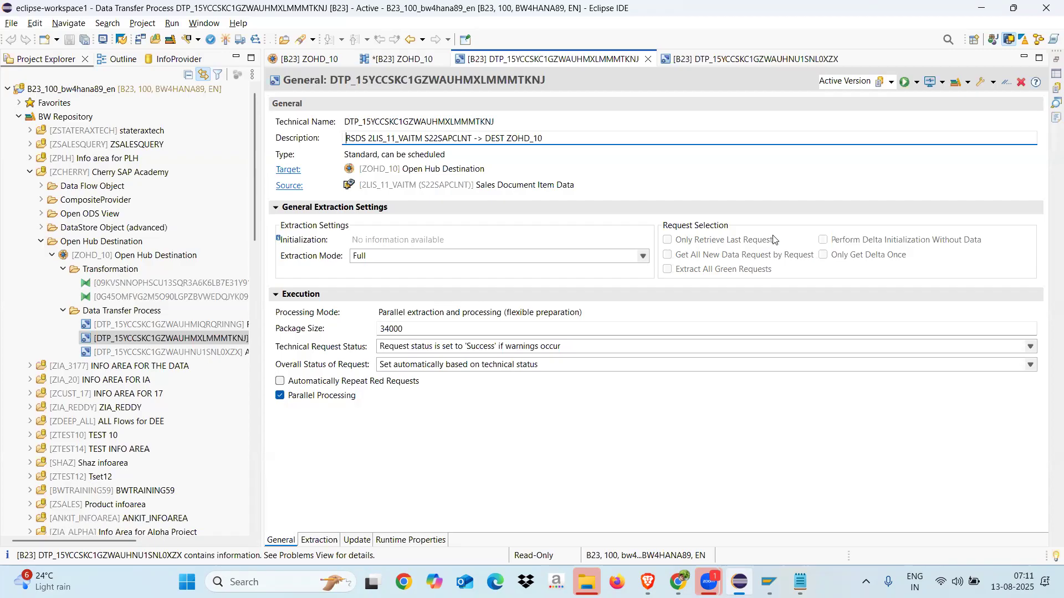
Switch back to SAP, run transaction RSDTP for DTP_15YCCSKC1GZWAUHMXLMMMTKNJ and open its extraction settings
{"action": "left_click", "coordinate": [769, 581]}
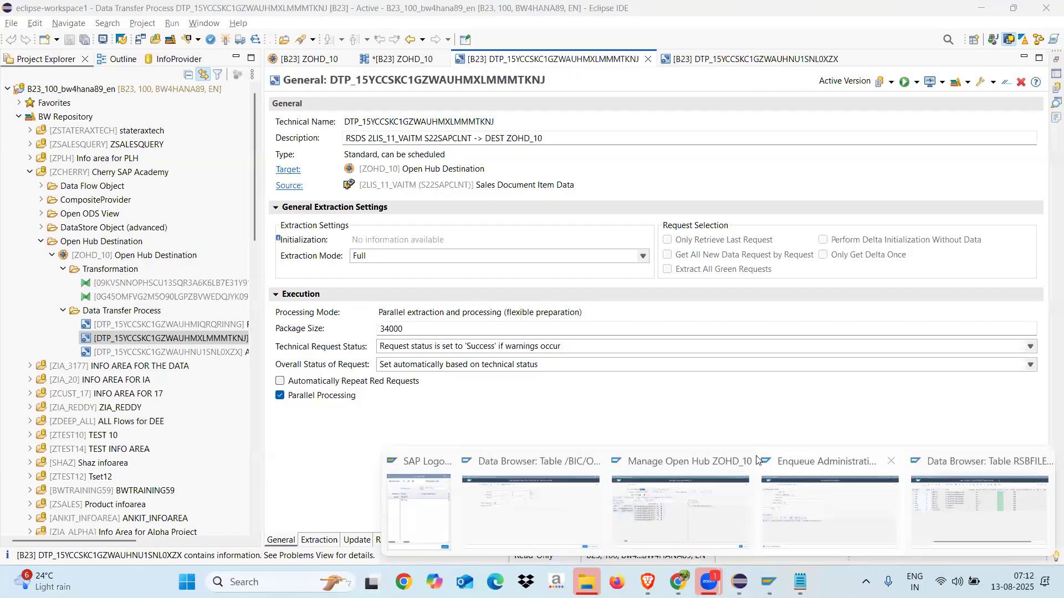
{"action": "left_click", "coordinate": [731, 494]}
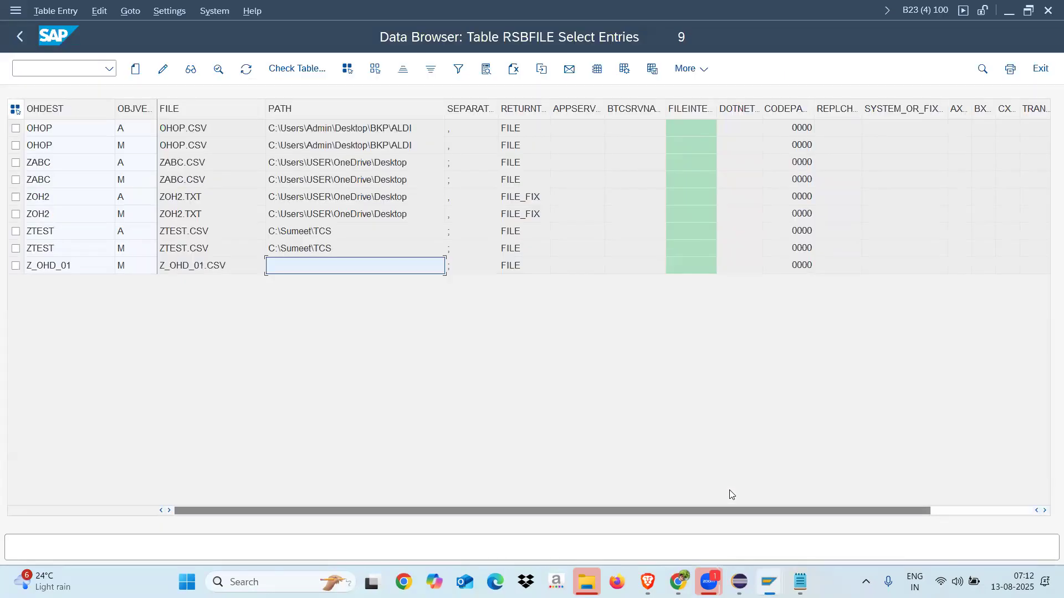
{"action": "left_click", "coordinate": [49, 66]}
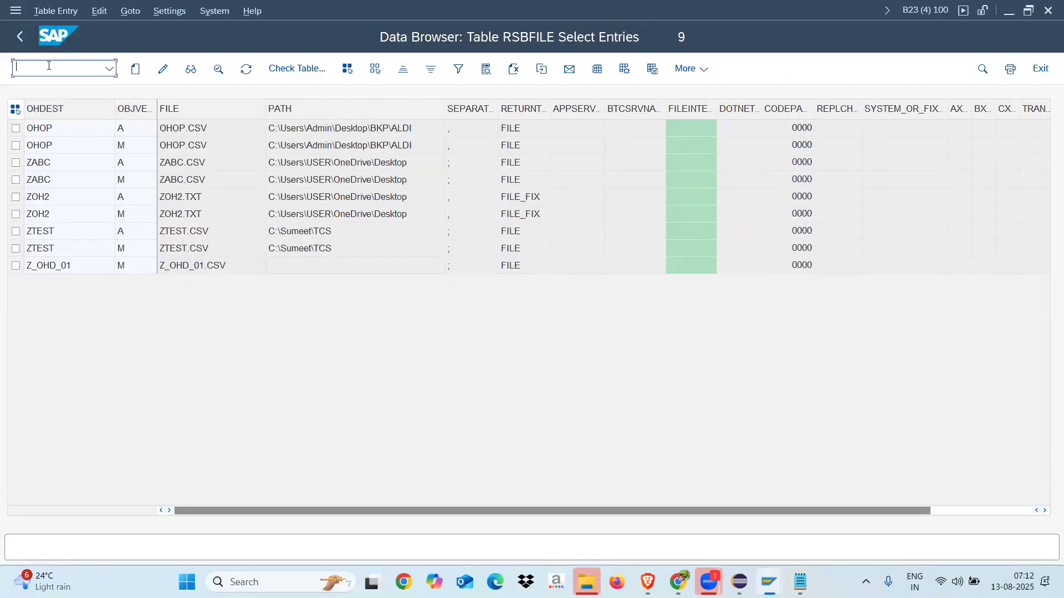
{"action": "type", "text": "/nrsdtp"}
{"action": "key", "text": "Return"}
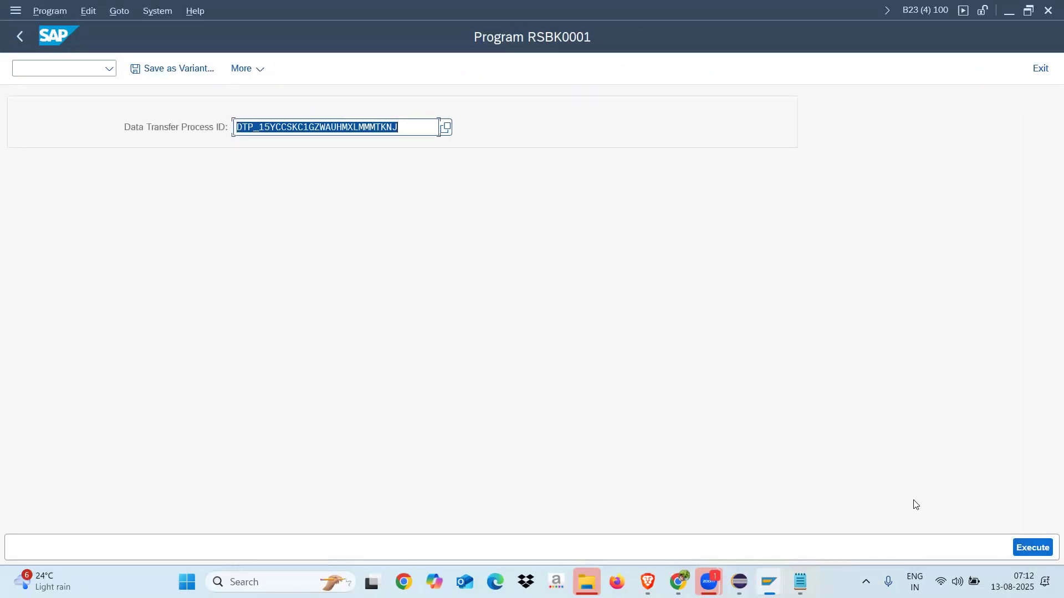
{"action": "left_click", "coordinate": [1034, 548]}
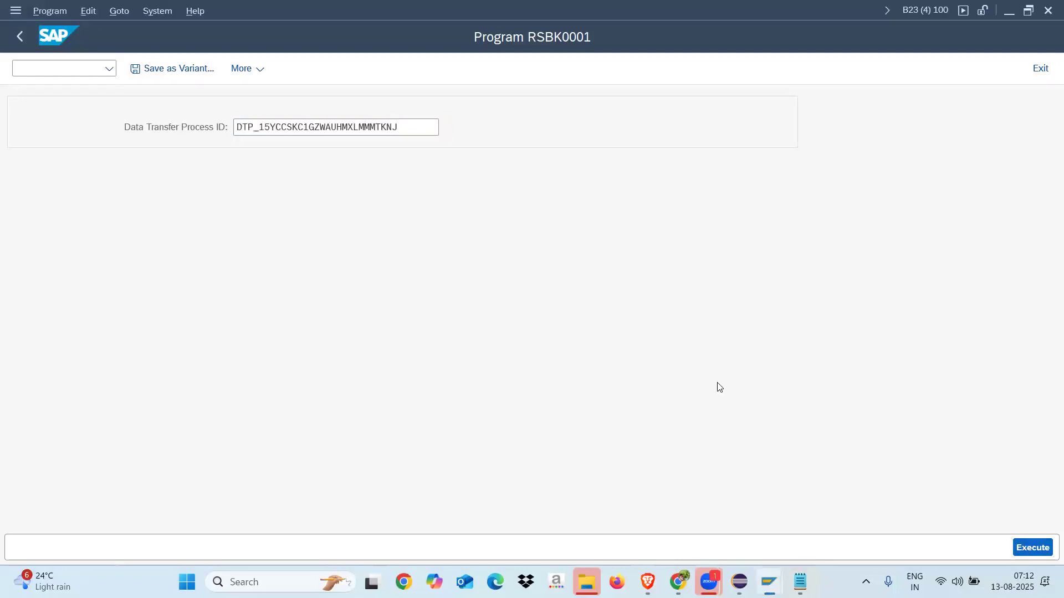
{"action": "left_click", "coordinate": [33, 191]}
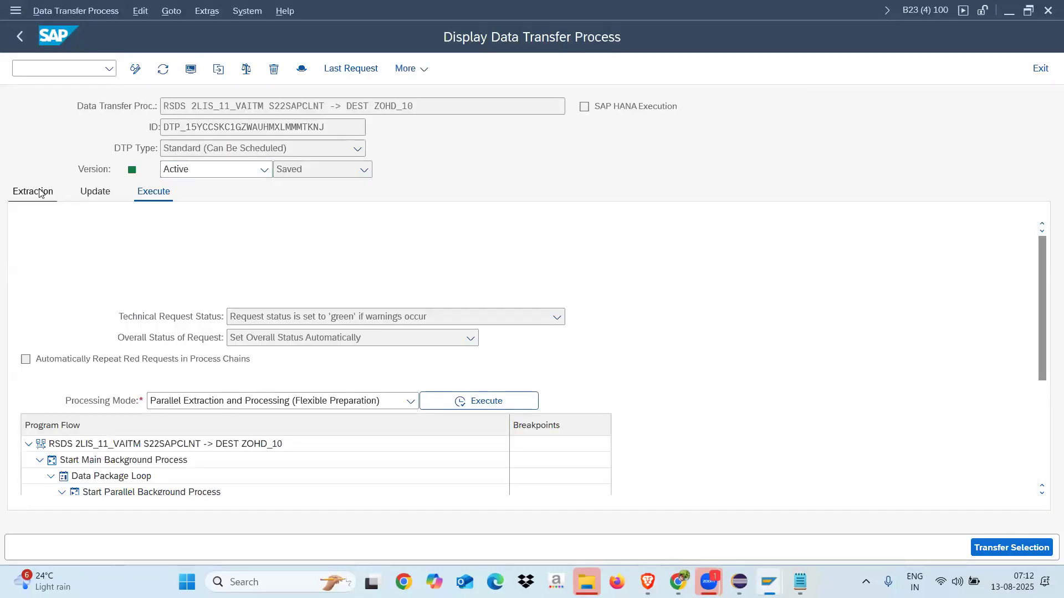
Open the help for the Only retrieve last request option, read its description and use note, and close the help
{"action": "left_click", "coordinate": [216, 341]}
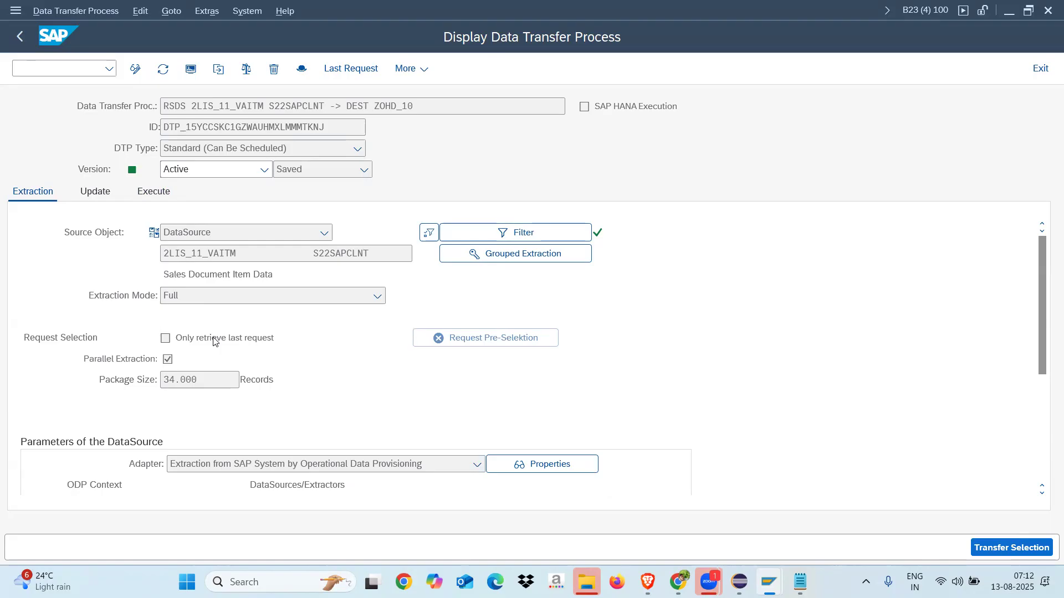
{"action": "key", "text": "F1"}
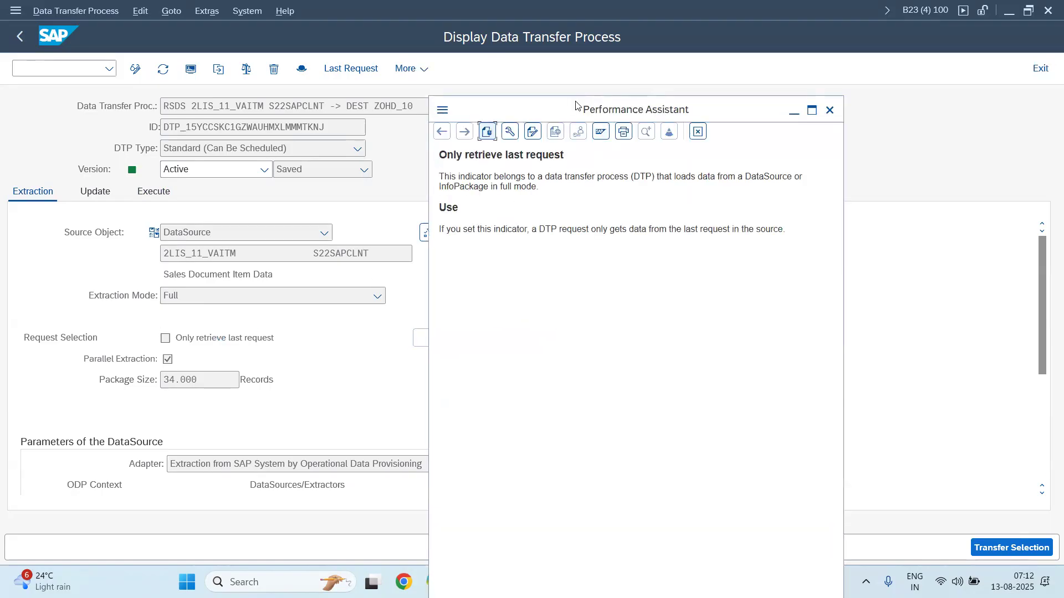
{"action": "left_click_drag", "start_coordinate": [576, 105], "coordinate": [468, 106]}
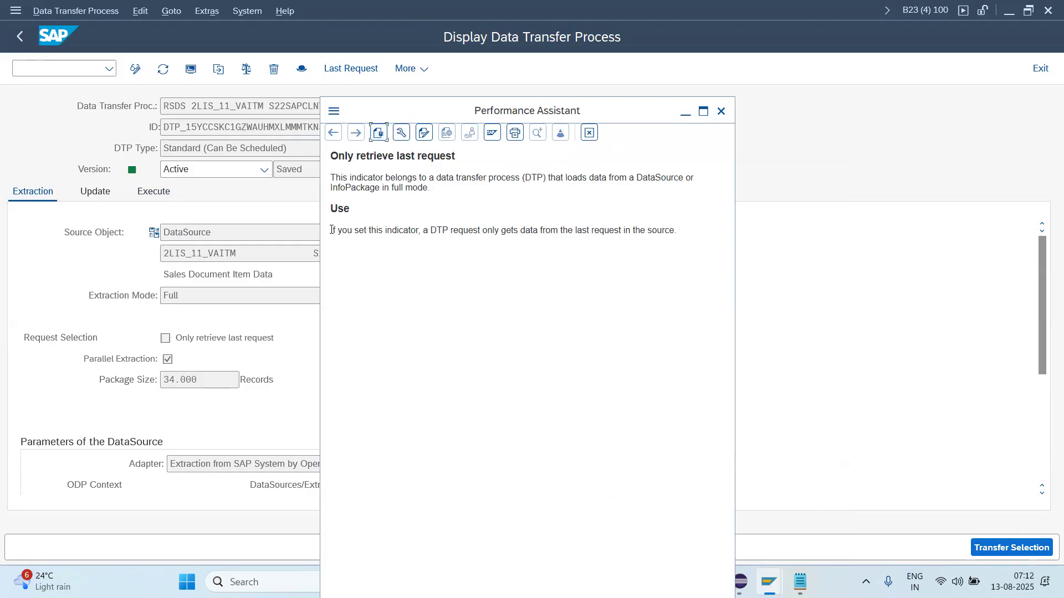
{"action": "left_click_drag", "start_coordinate": [331, 230], "coordinate": [421, 231]}
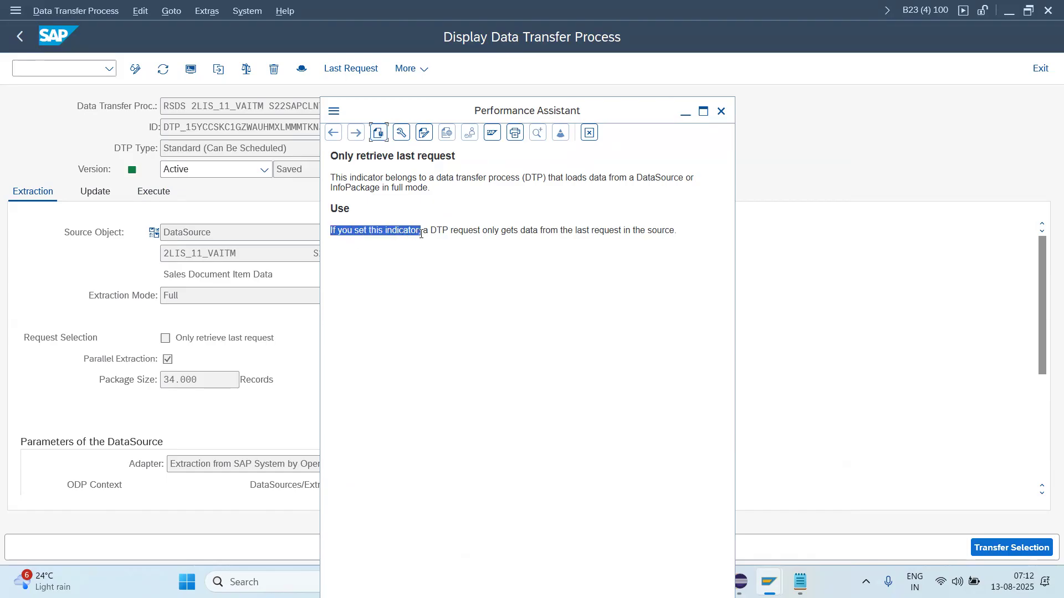
{"action": "left_click_drag", "start_coordinate": [422, 230], "coordinate": [679, 231]}
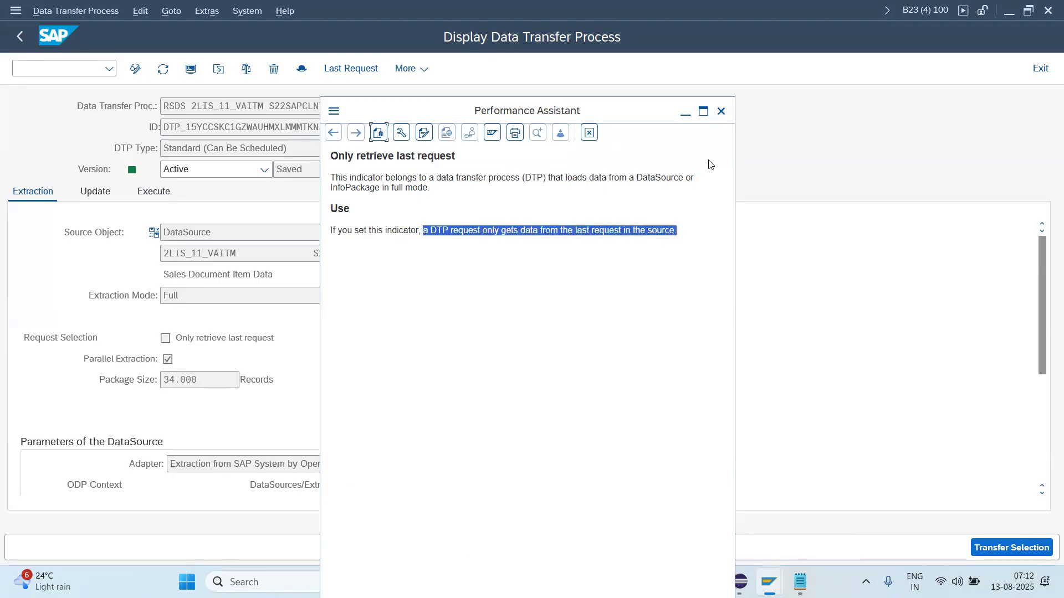
{"action": "left_click", "coordinate": [721, 112]}
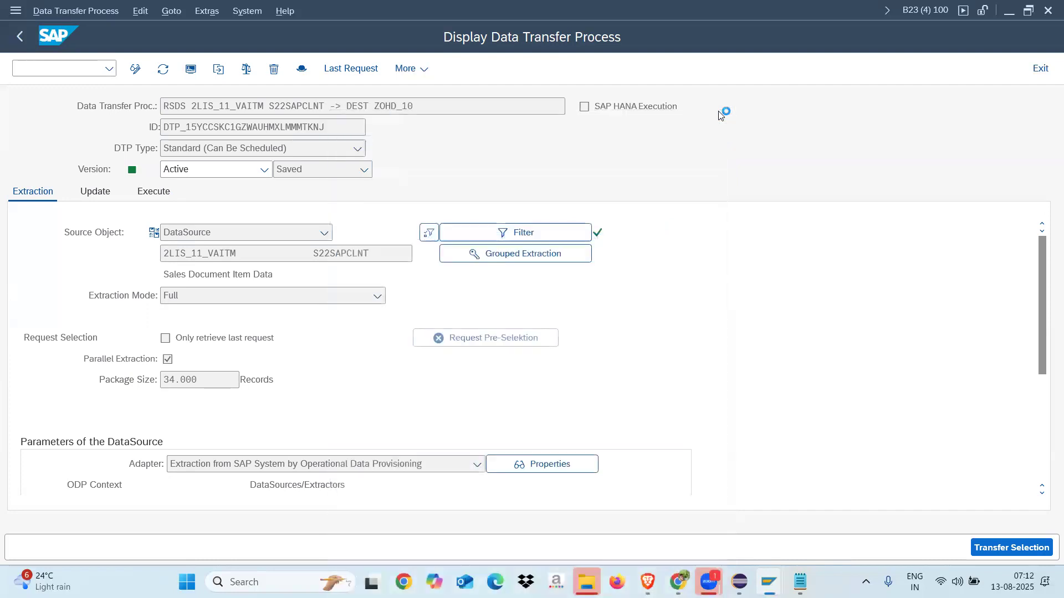
Switch to the Open Hub Destination notes in Notepad and add the lines "PSA 10" and "ADSO--9" below "Third party tool"
{"action": "mouse_move", "coordinate": [800, 582]}
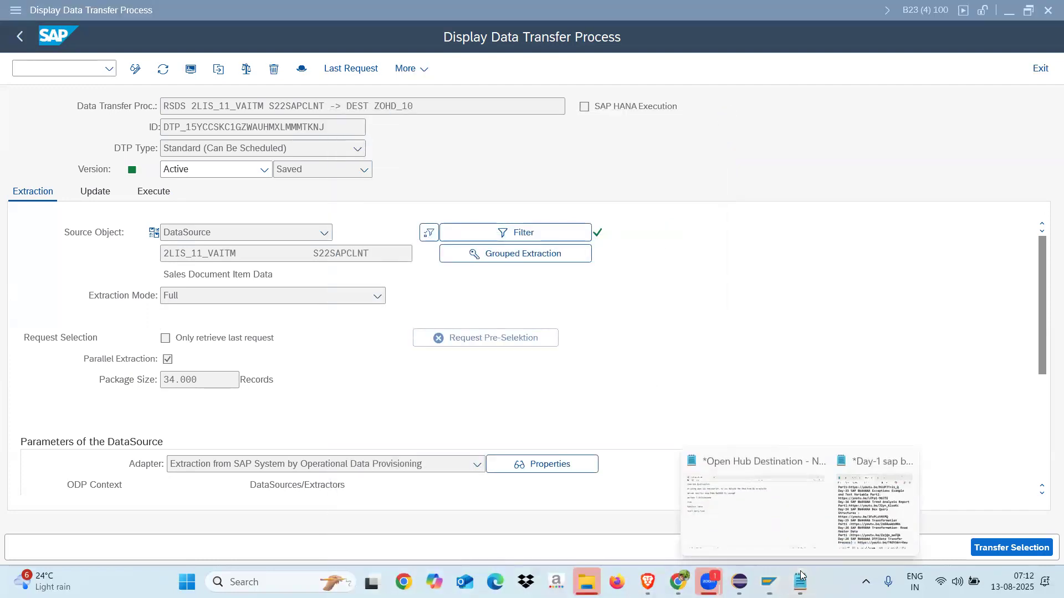
{"action": "left_click", "coordinate": [776, 502]}
{"action": "left_click", "coordinate": [163, 266]}
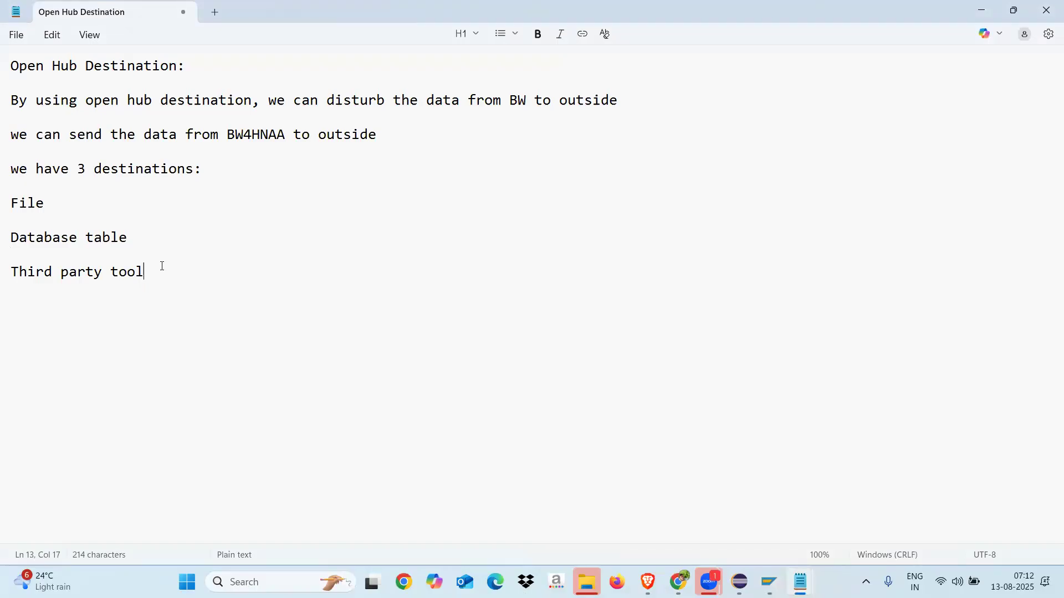
{"action": "key", "text": "Return"}
{"action": "key", "text": "Return"}
{"action": "key", "text": "Return"}
{"action": "type", "text": "PSA 10"}
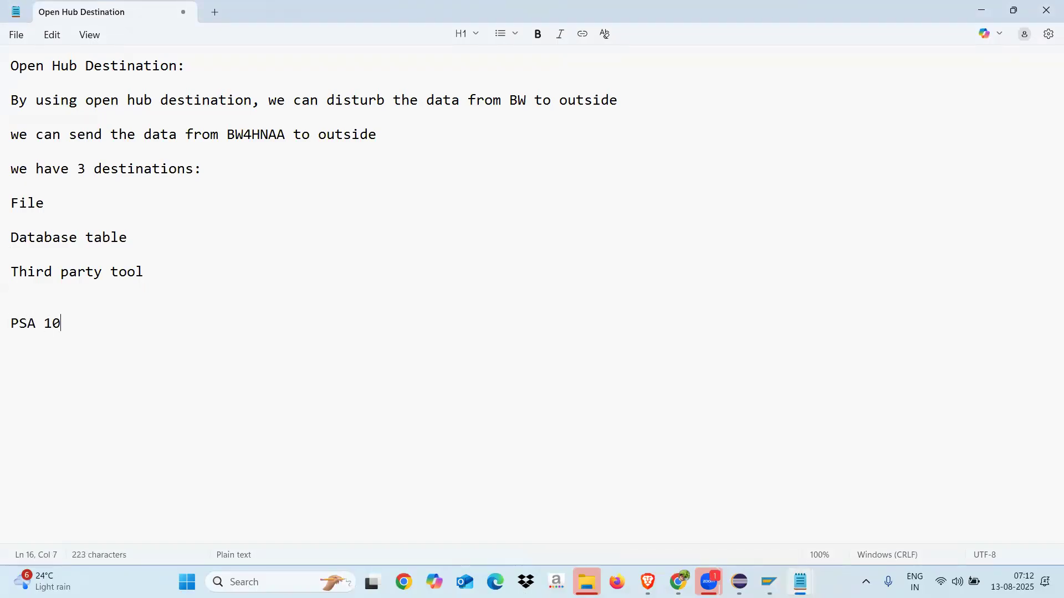
{"action": "key", "text": "Return"}
{"action": "key", "text": "Return"}
{"action": "key", "text": "Return"}
{"action": "type", "text": "ADSO--9"}
Append "Requests" to both the PSA 10 line and the ADSO--9 line
{"action": "left_click", "coordinate": [62, 327]}
{"action": "type", "text": "Requests"}
{"action": "left_click", "coordinate": [73, 382]}
{"action": "type", "text": "Requests"}
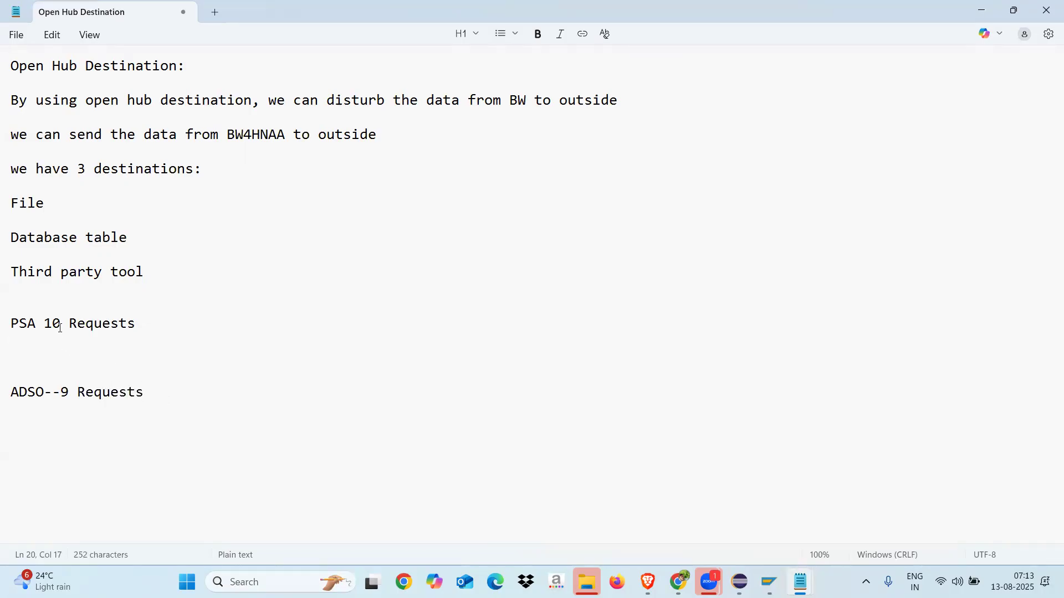
Review the PSA requests line, look at the Only retrieve last request option in SAP, and return to the Notepad notes
{"action": "triple_click", "coordinate": [12, 329]}
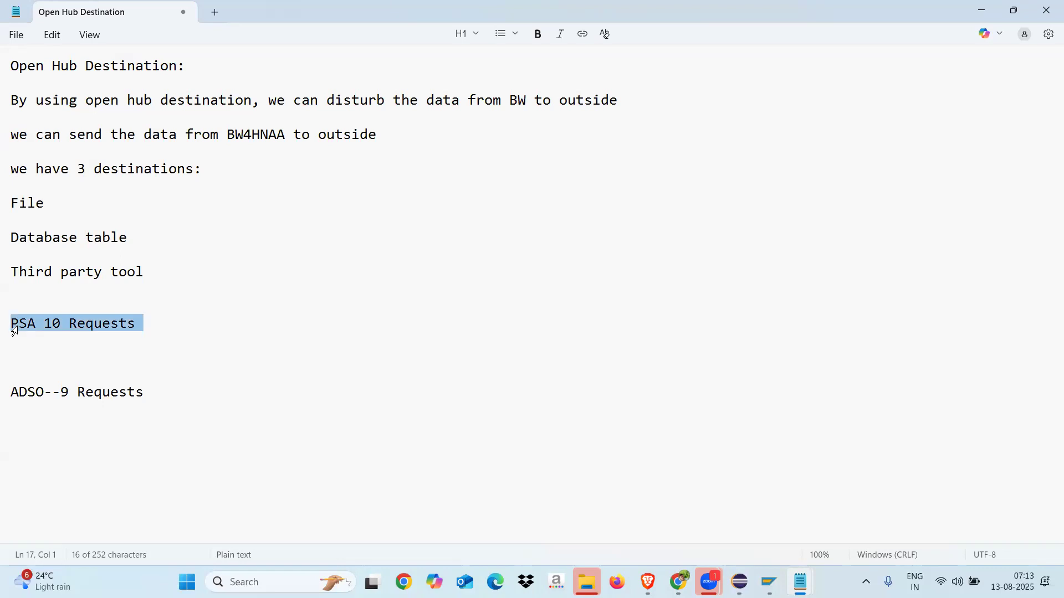
{"action": "left_click", "coordinate": [45, 343]}
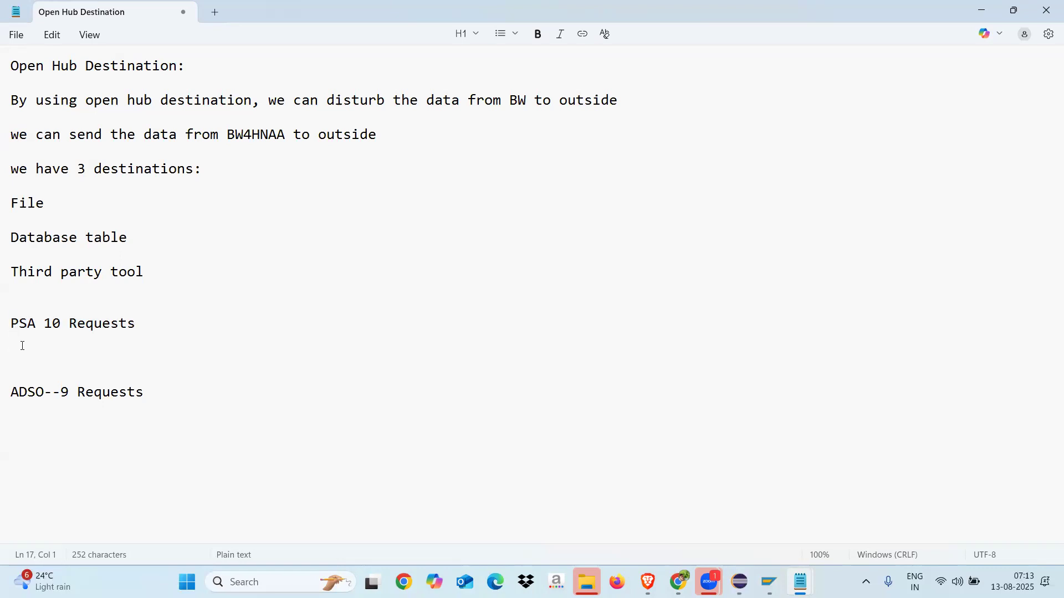
{"action": "key", "text": "Return"}
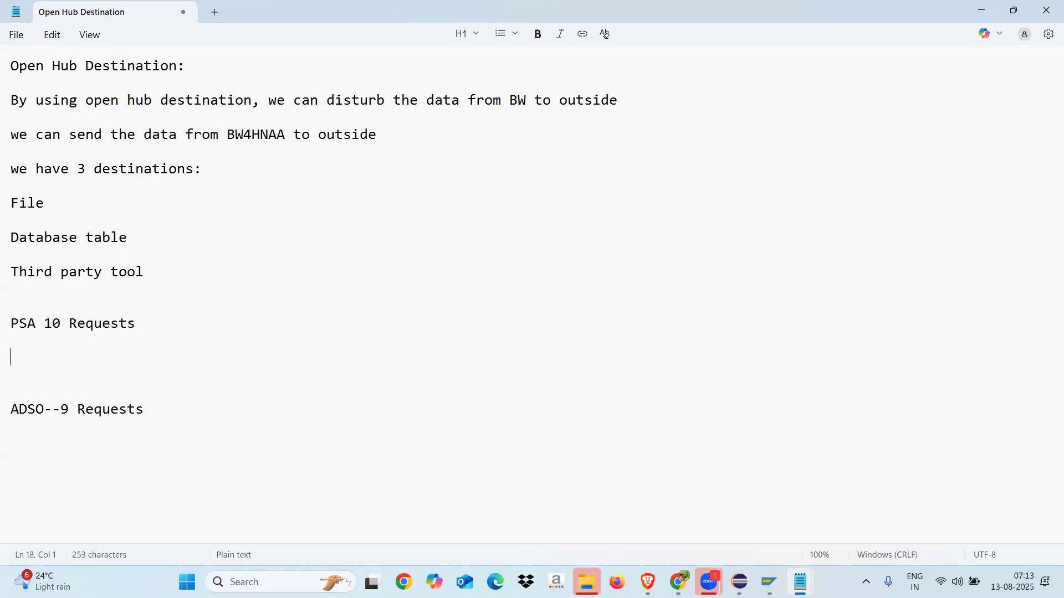
{"action": "key", "text": "Delete"}
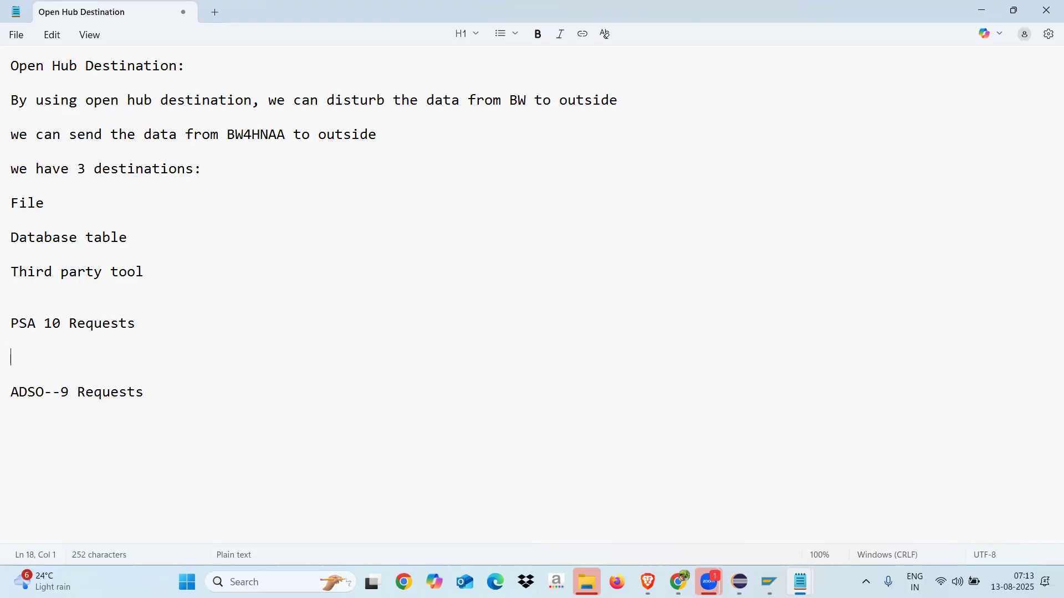
{"action": "left_click", "coordinate": [47, 323]}
{"action": "key", "text": "alt+Tab"}
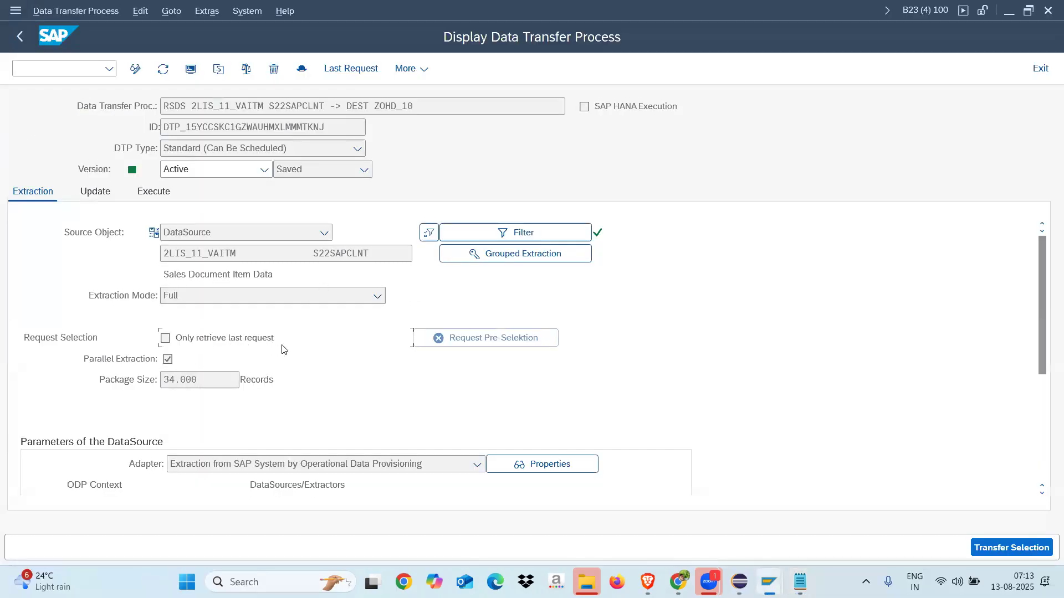
{"action": "key", "text": "alt+Tab"}
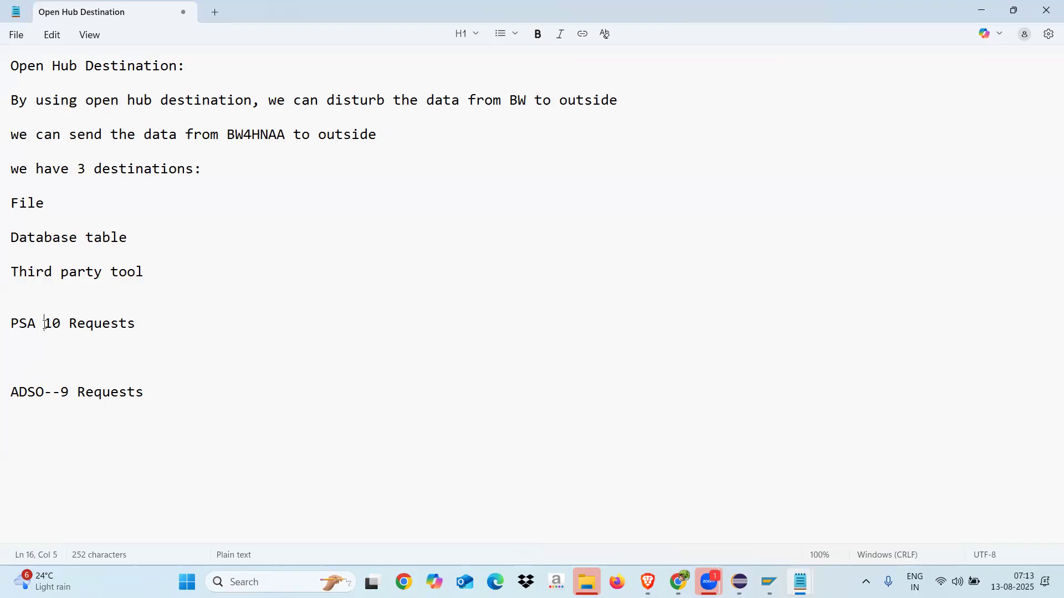
List the numbers 1 to 10 on separate lines below "PSA 10 Requests" and add "--" after 10
{"action": "left_click", "coordinate": [144, 326]}
{"action": "key", "text": "Return"}
{"action": "type", "text": "1"}
{"action": "key", "text": "Return"}
{"action": "type", "text": "2"}
{"action": "key", "text": "Return"}
{"action": "type", "text": "3"}
{"action": "key", "text": "Return"}
{"action": "type", "text": "4"}
{"action": "key", "text": "Return"}
{"action": "type", "text": "5"}
{"action": "key", "text": "Return"}
{"action": "type", "text": "6 7"}
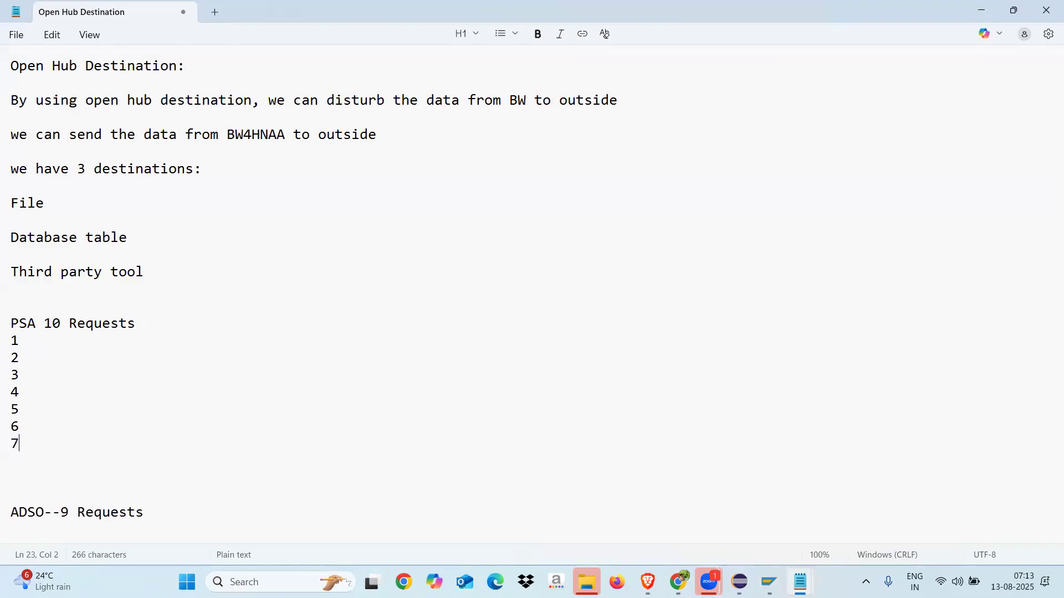
{"action": "key", "text": "Return"}
{"action": "type", "text": "89"}
{"action": "key", "text": "BackSpace"}
{"action": "key", "text": "Return"}
{"action": "type", "text": "9"}
{"action": "key", "text": "Return"}
{"action": "type", "text": "10"}
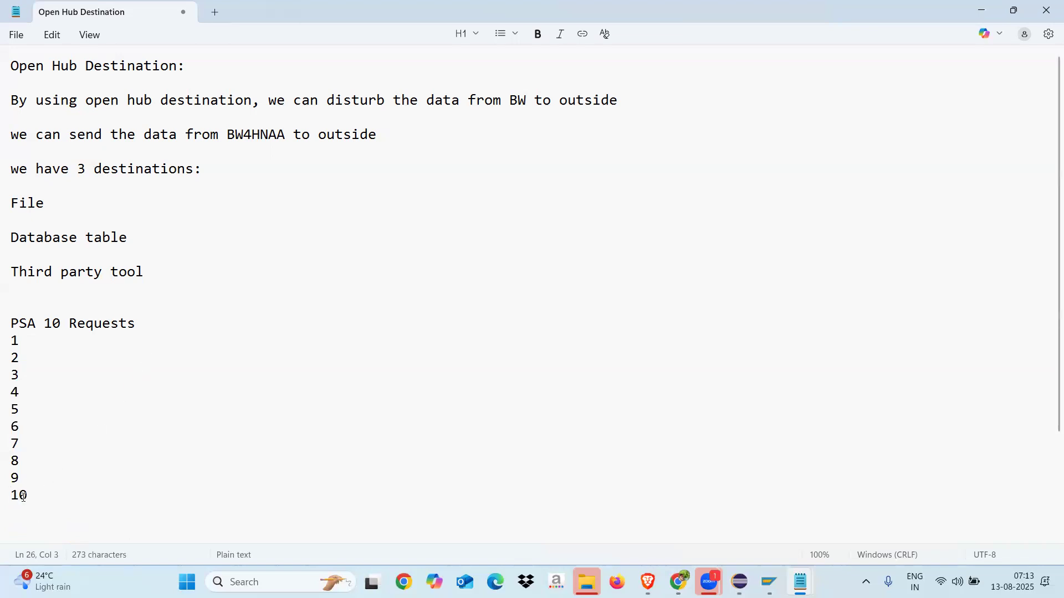
{"action": "type", "text": "--"}
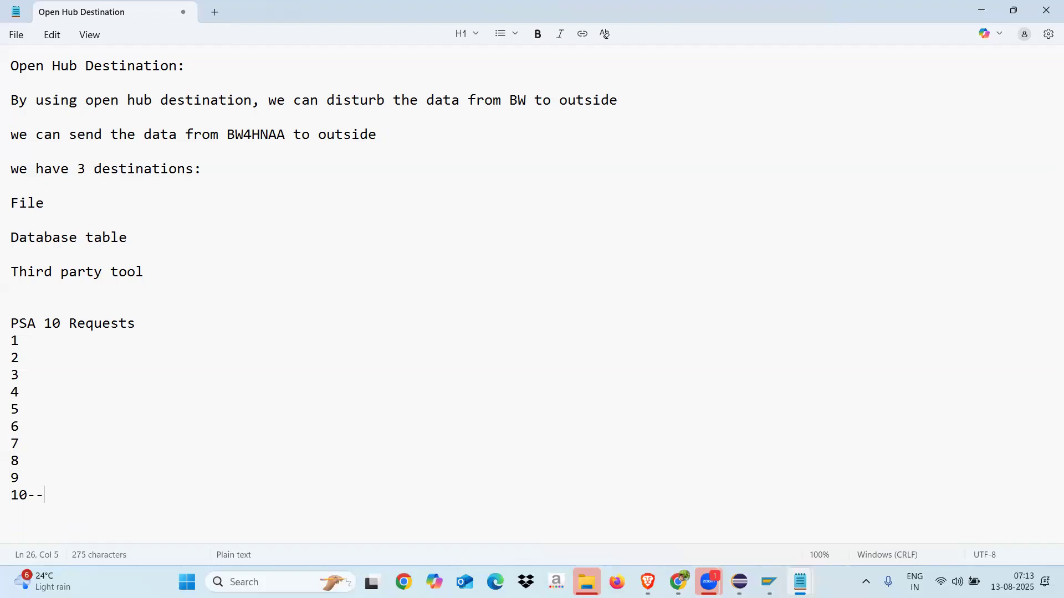
Highlight requests 1 to 9 and append "Not updated" to the "PSA 10 Requests" line
{"action": "triple_click", "coordinate": [14, 345]}
{"action": "left_click_drag", "start_coordinate": [14, 347], "coordinate": [17, 479]}
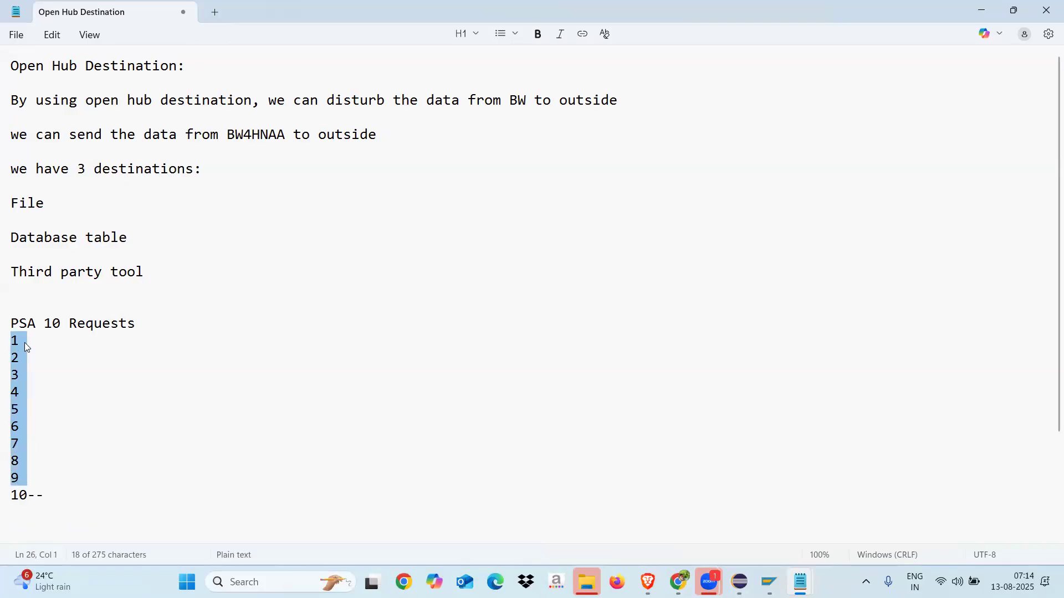
{"action": "left_click", "coordinate": [63, 440]}
{"action": "left_click", "coordinate": [142, 325]}
{"action": "type", "text": "No"}
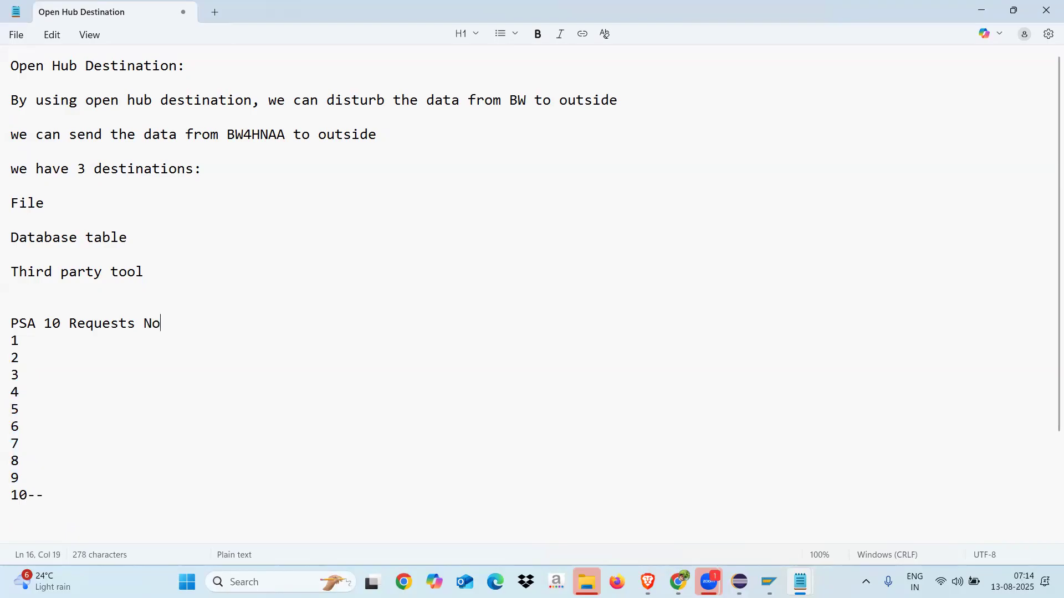
{"action": "type", "text": "t updated"}
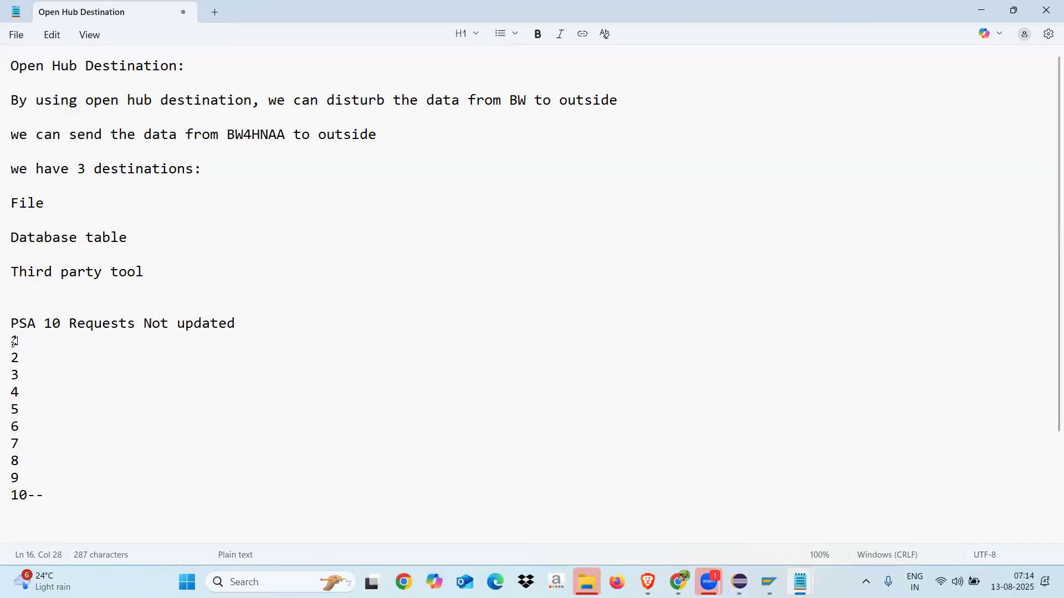
Complete the line for request 10 with the note "it will bring only last request in the source"
{"action": "left_click_drag", "start_coordinate": [14, 340], "coordinate": [17, 479]}
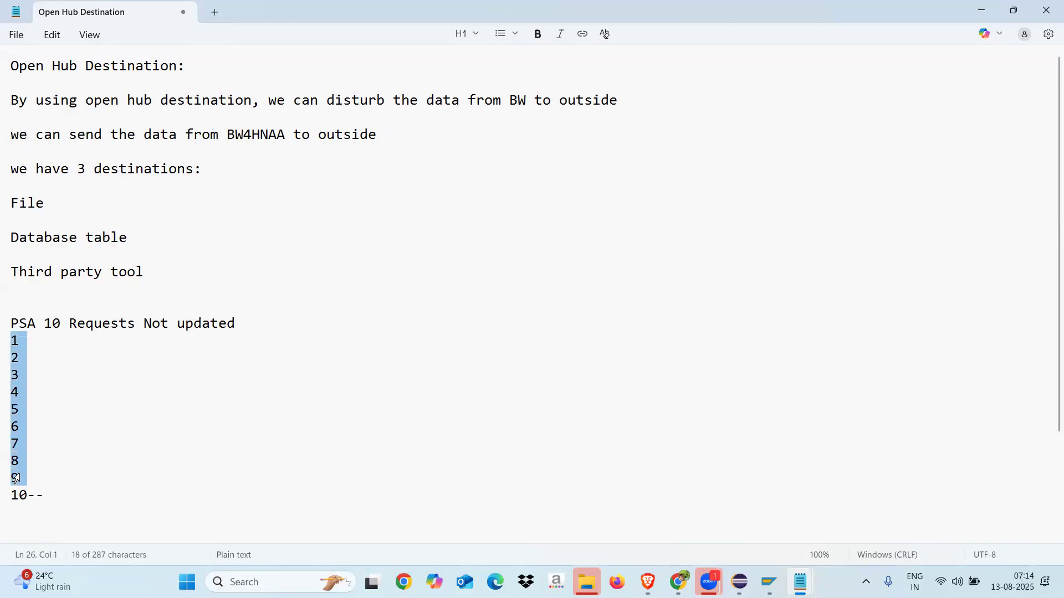
{"action": "left_click", "coordinate": [61, 476]}
{"action": "left_click_drag", "start_coordinate": [12, 497], "coordinate": [31, 498]}
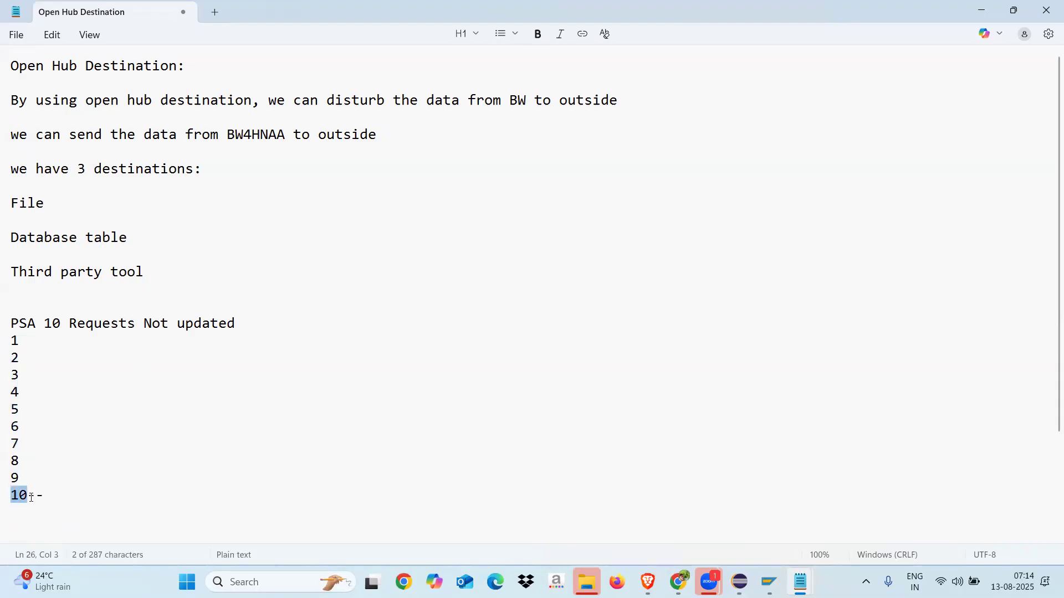
{"action": "left_click", "coordinate": [46, 497]}
{"action": "type", "text": "it will"}
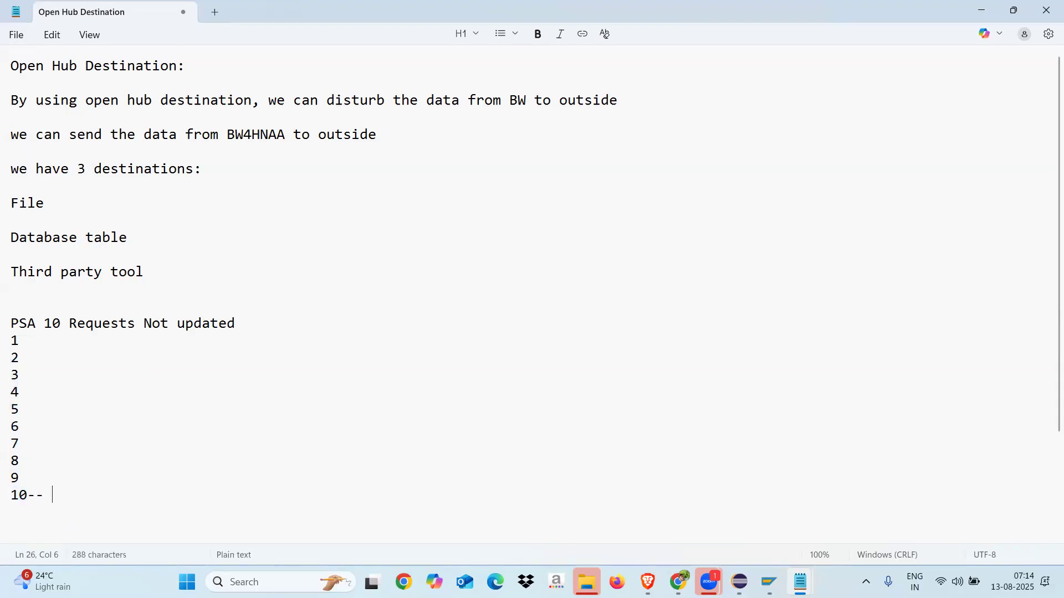
{"action": "type", "text": " b"}
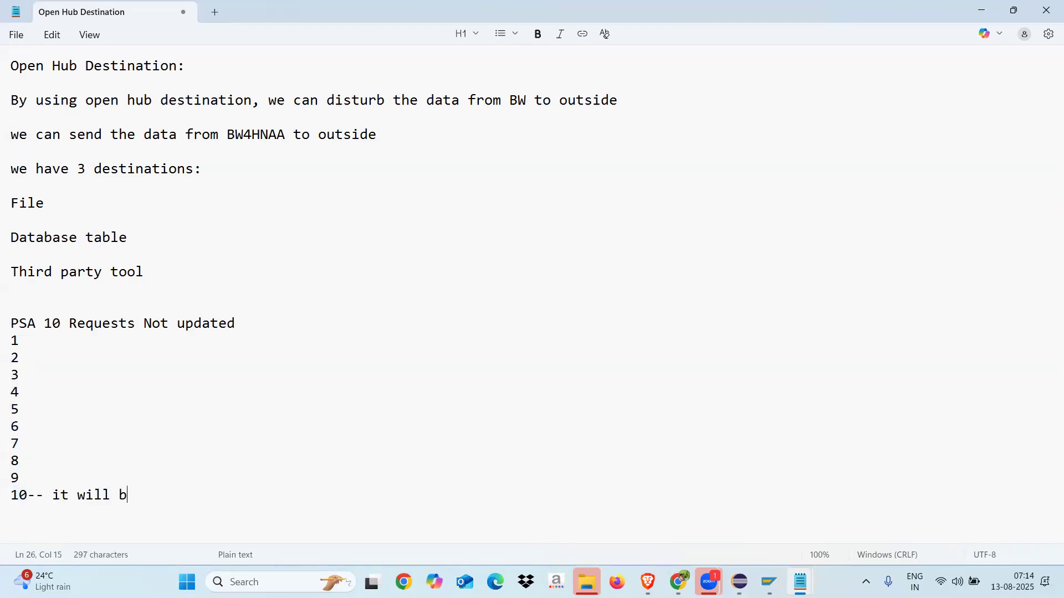
{"action": "type", "text": "ring only "}
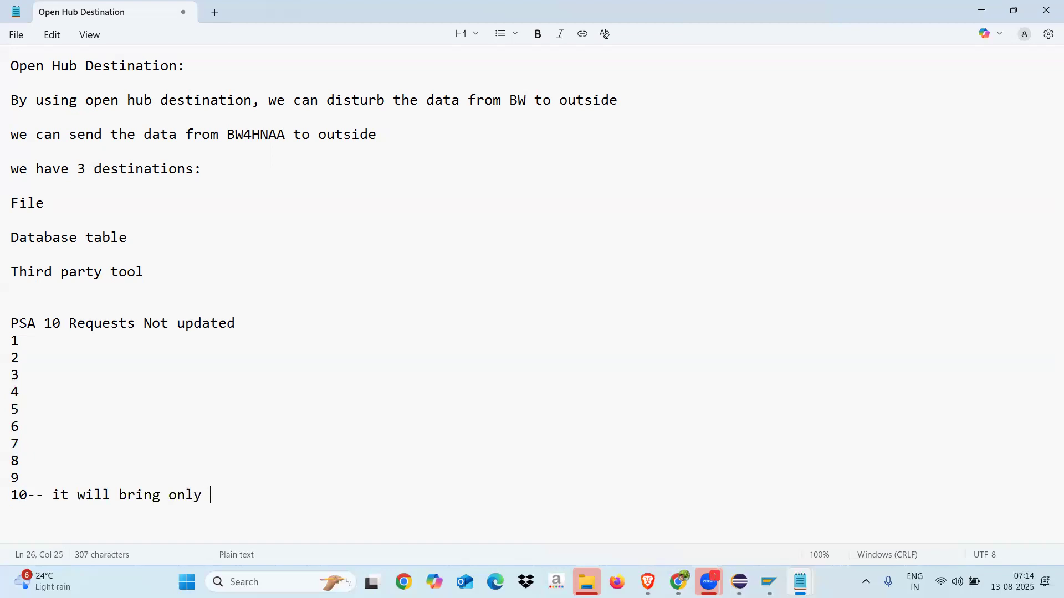
{"action": "type", "text": "last requ"}
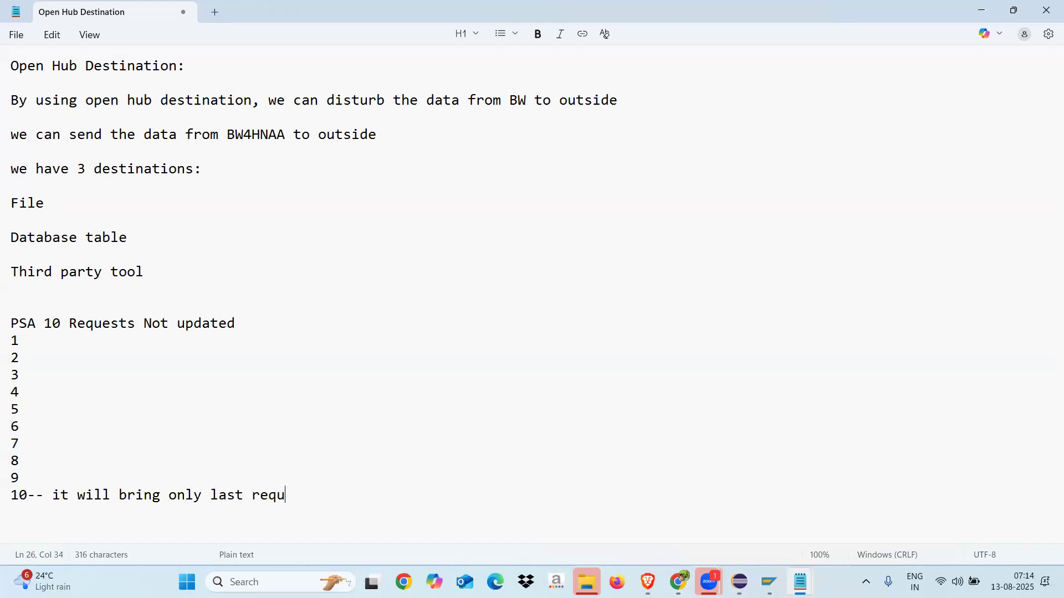
{"action": "type", "text": "est in the source"}
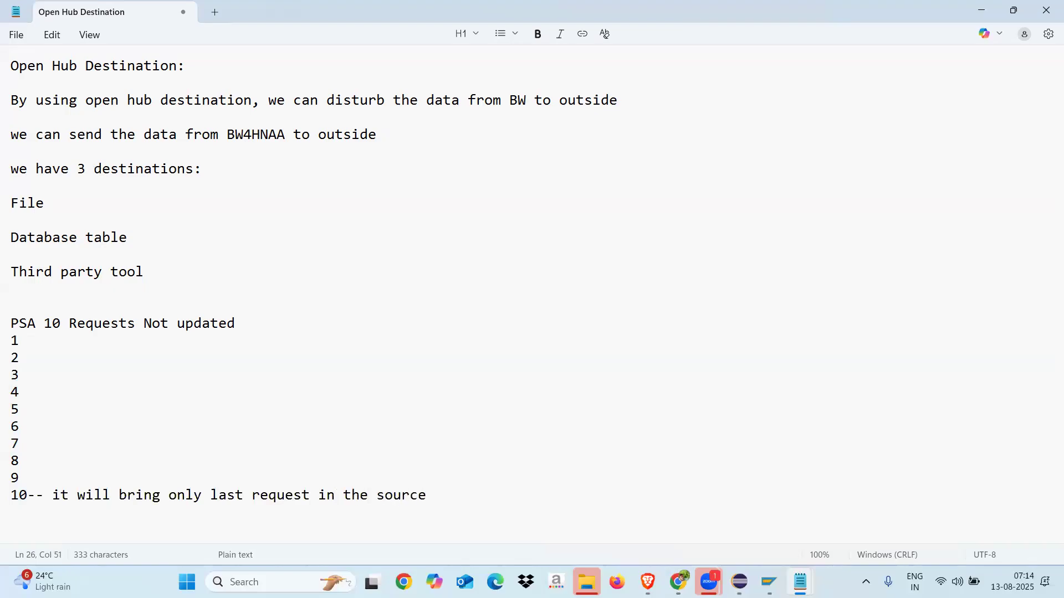
Delete requests 2 to 9 from the list and renumber the last request line from 10 to 2
{"action": "double_click", "coordinate": [28, 497]}
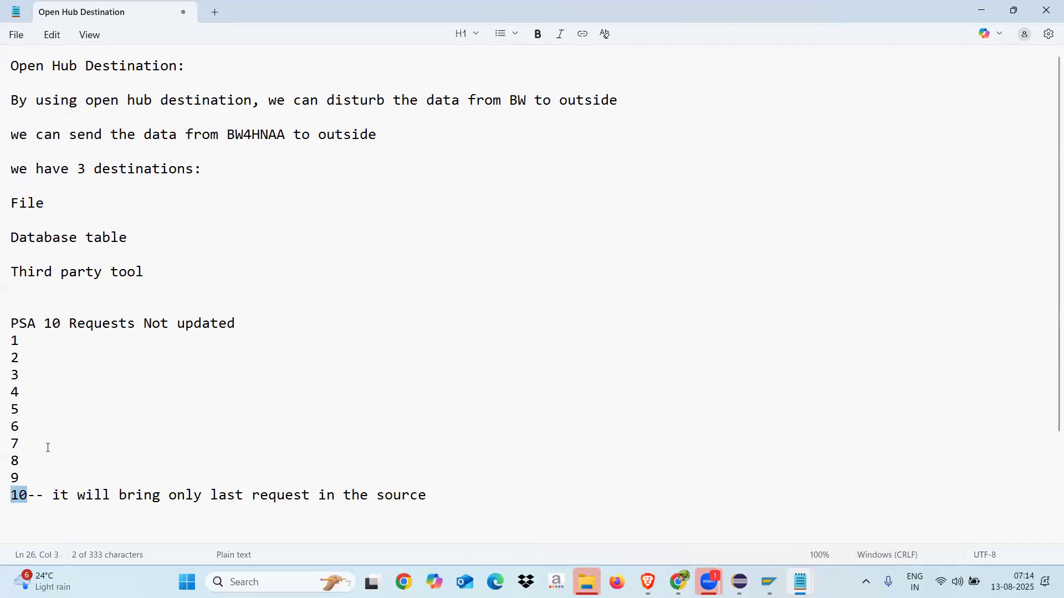
{"action": "left_click", "coordinate": [28, 477]}
{"action": "key", "text": "BackSpace"}
{"action": "key", "text": "BackSpace"}
{"action": "key", "text": "BackSpace"}
{"action": "key", "text": "BackSpace"}
{"action": "key", "text": "BackSpace"}
{"action": "key", "text": "BackSpace"}
{"action": "key", "text": "BackSpace"}
{"action": "key", "text": "BackSpace"}
{"action": "key", "text": "BackSpace"}
{"action": "key", "text": "BackSpace"}
{"action": "key", "text": "BackSpace"}
{"action": "key", "text": "BackSpace"}
{"action": "key", "text": "BackSpace"}
{"action": "key", "text": "BackSpace"}
{"action": "key", "text": "BackSpace"}
{"action": "key", "text": "BackSpace"}
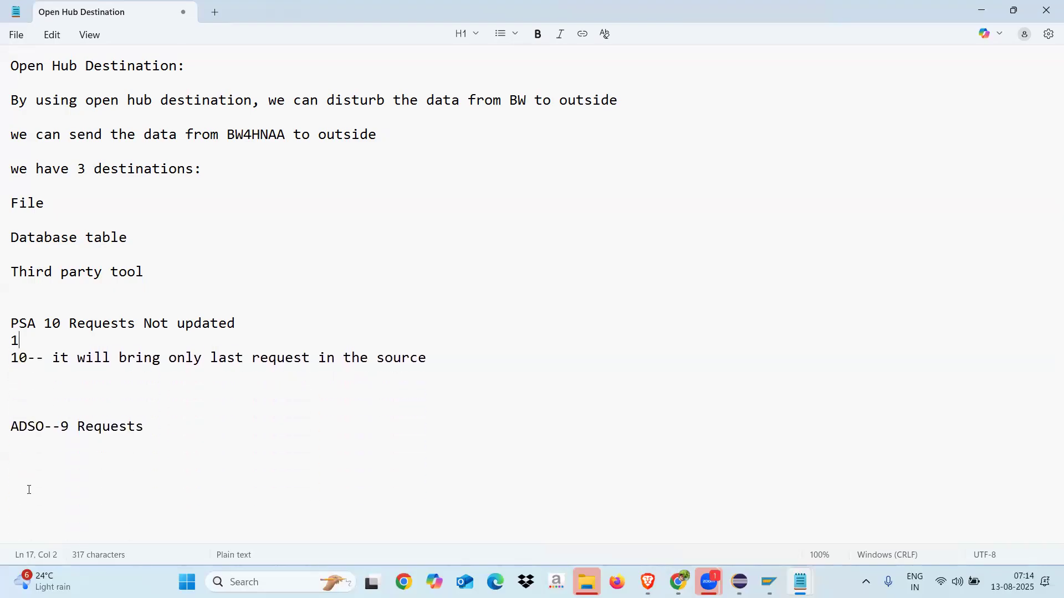
{"action": "key", "text": "BackSpace"}
{"action": "key", "text": "BackSpace"}
{"action": "type", "text": "2"}
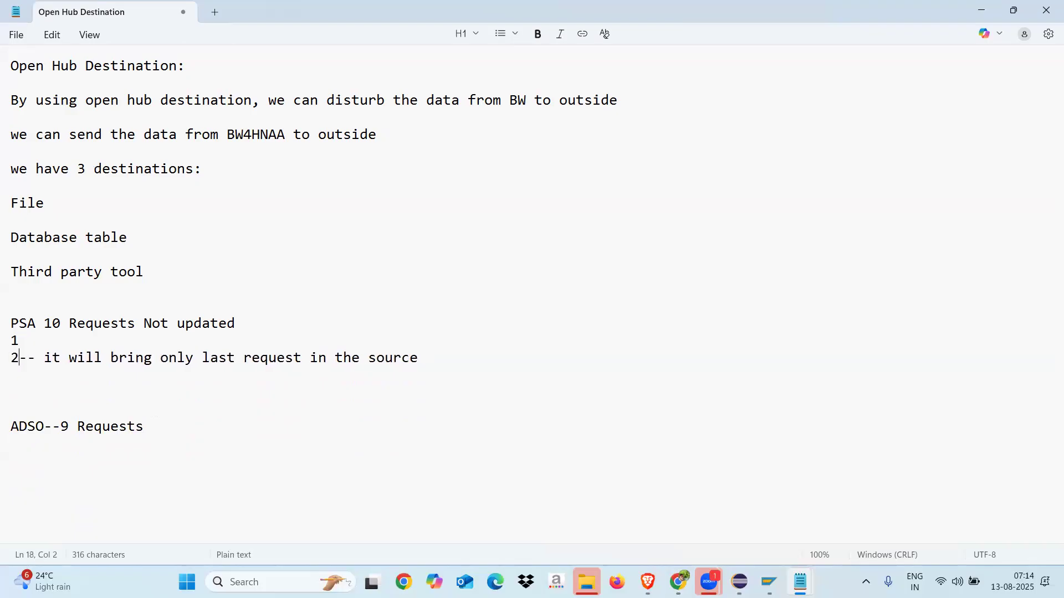
Remove the line for request 1 so the last-request note directly follows the "PSA 10 Requests Not updated" line
{"action": "triple_click", "coordinate": [14, 358]}
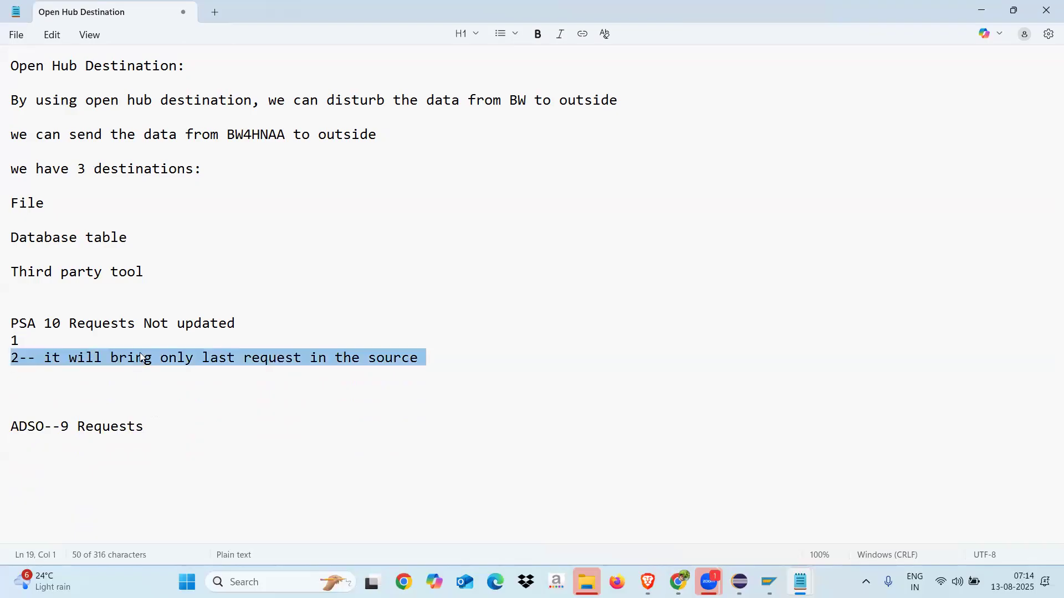
{"action": "left_click", "coordinate": [22, 340]}
{"action": "key", "text": "BackSpace"}
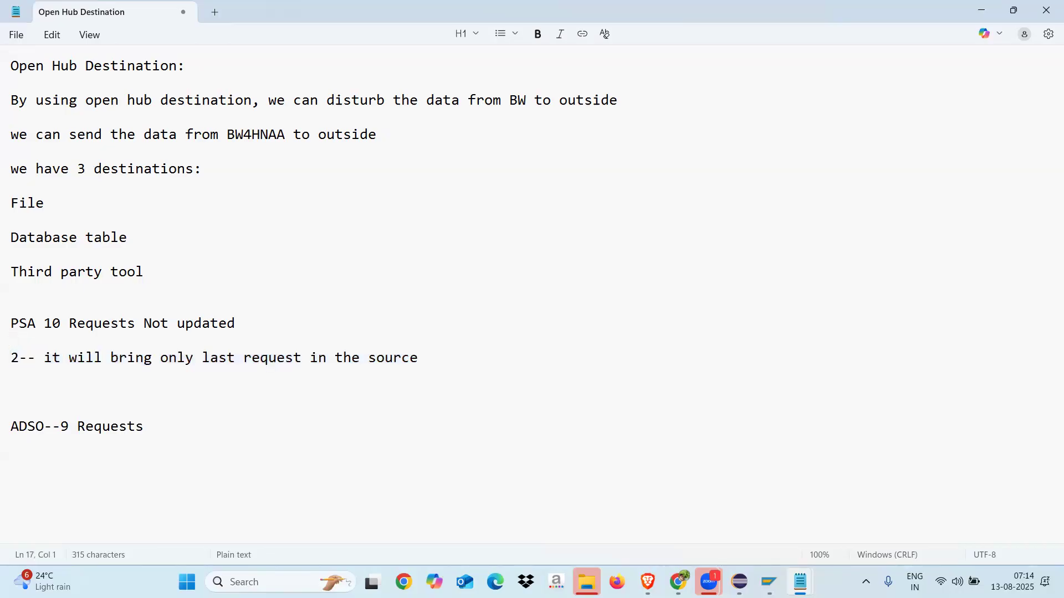
{"action": "key", "text": "Delete"}
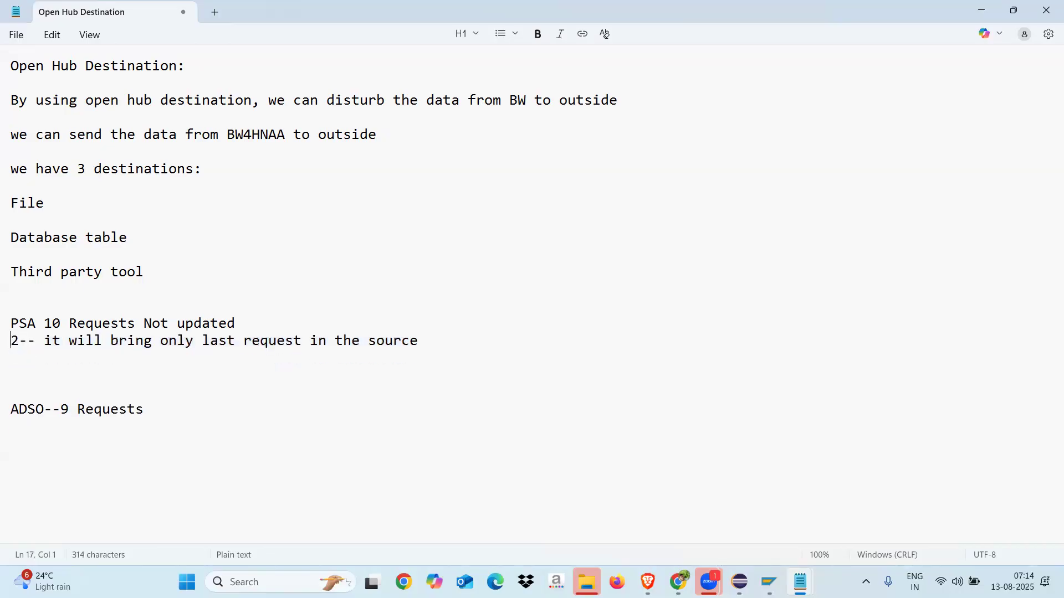
Renumber the last-request note line as 1
{"action": "type", "text": "1"}
{"action": "key", "text": "Delete"}
{"action": "left_click", "coordinate": [248, 323]}
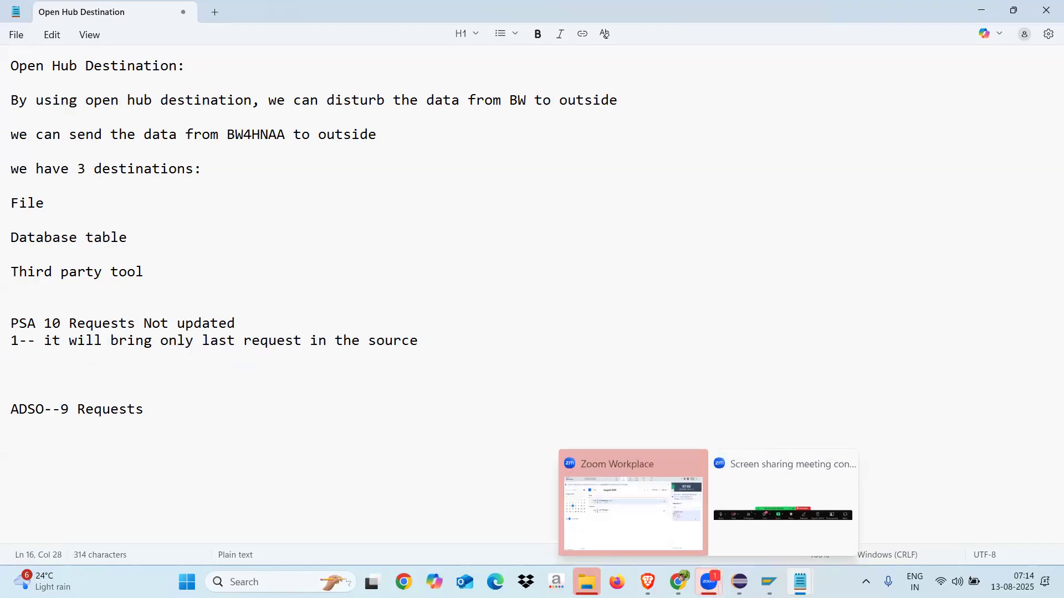
Switch to the ZOHD_10 DTP display in SAP and read the field help for Only retrieve last request, highlighting its Use explanation
{"action": "mouse_move", "coordinate": [770, 582]}
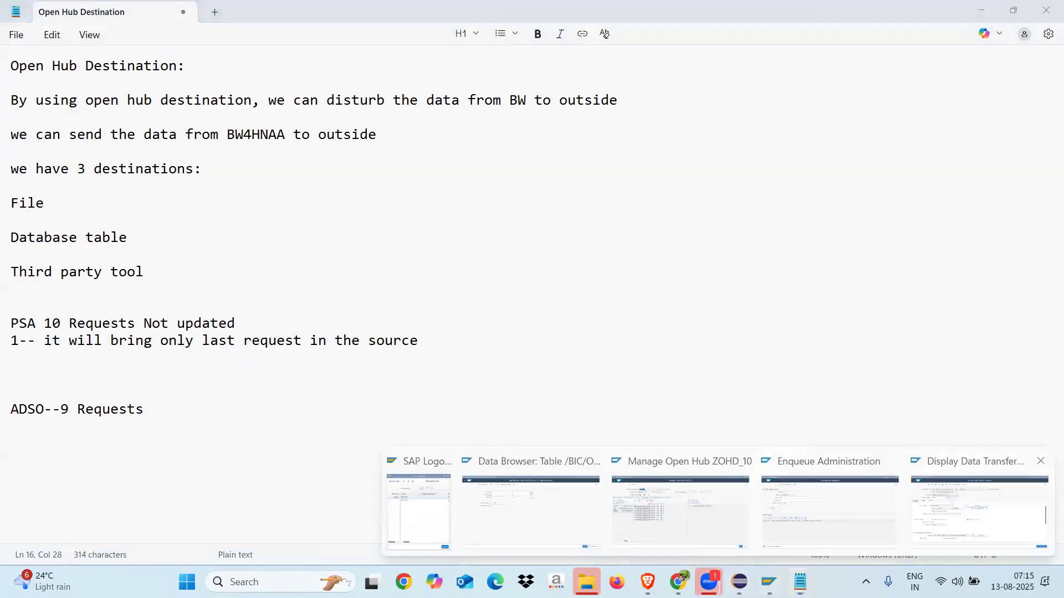
{"action": "left_click", "coordinate": [979, 504]}
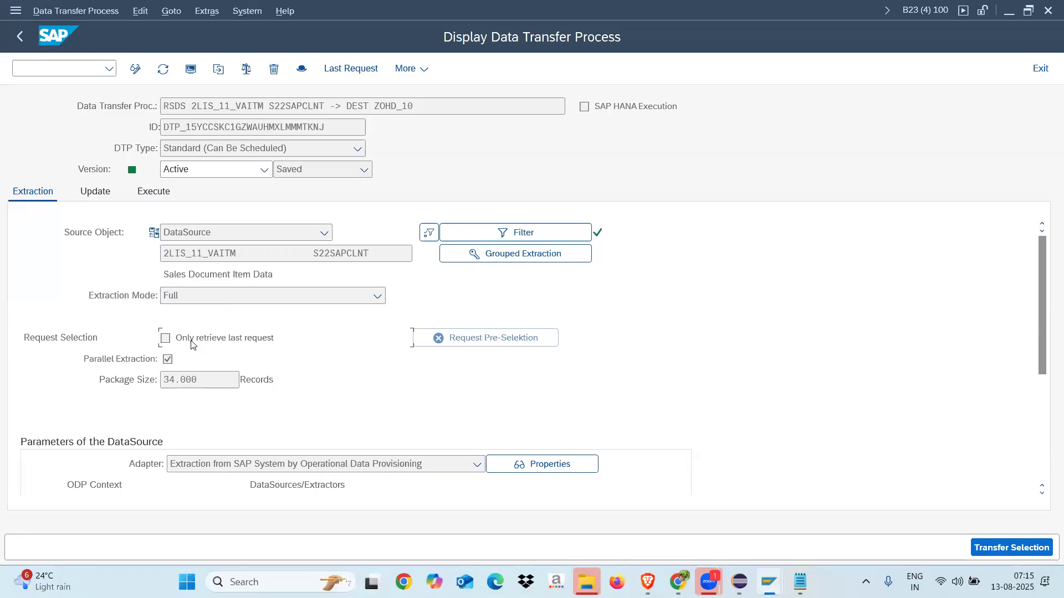
{"action": "key", "text": "F1"}
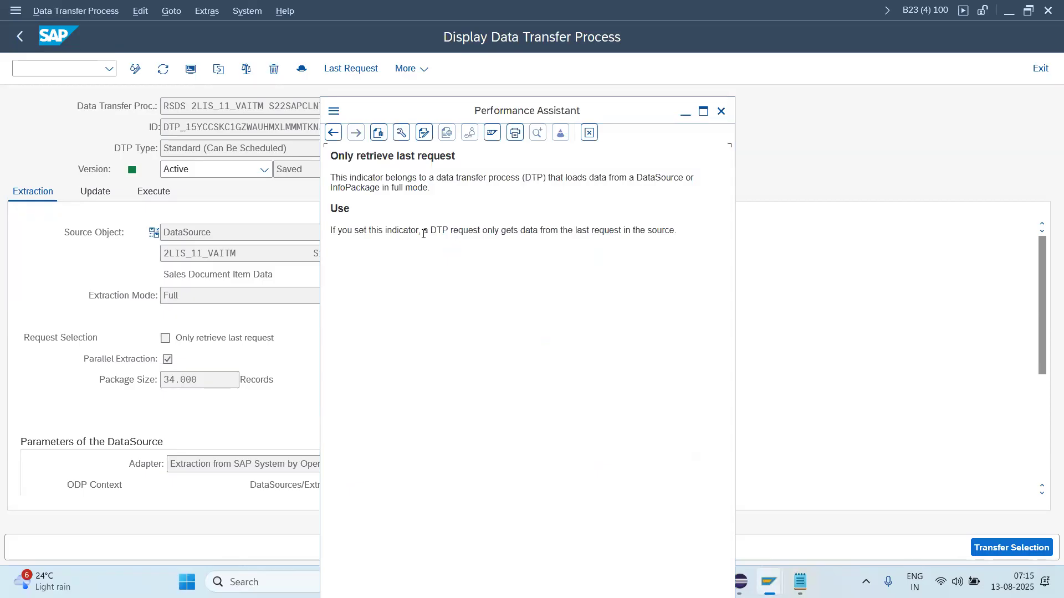
{"action": "left_click_drag", "start_coordinate": [423, 234], "coordinate": [684, 235]}
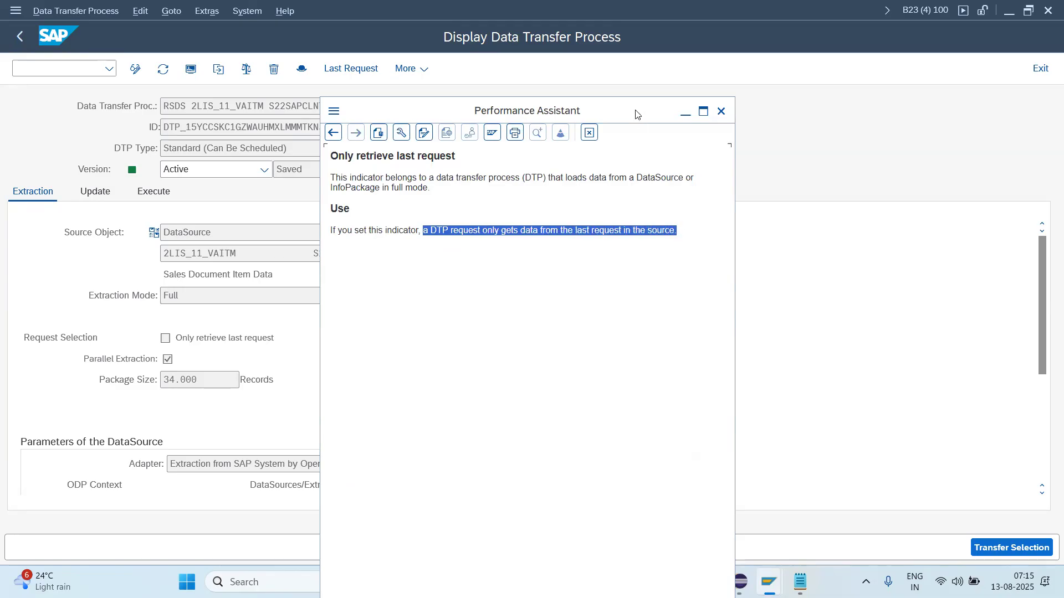
{"action": "left_click_drag", "start_coordinate": [637, 114], "coordinate": [735, 129]}
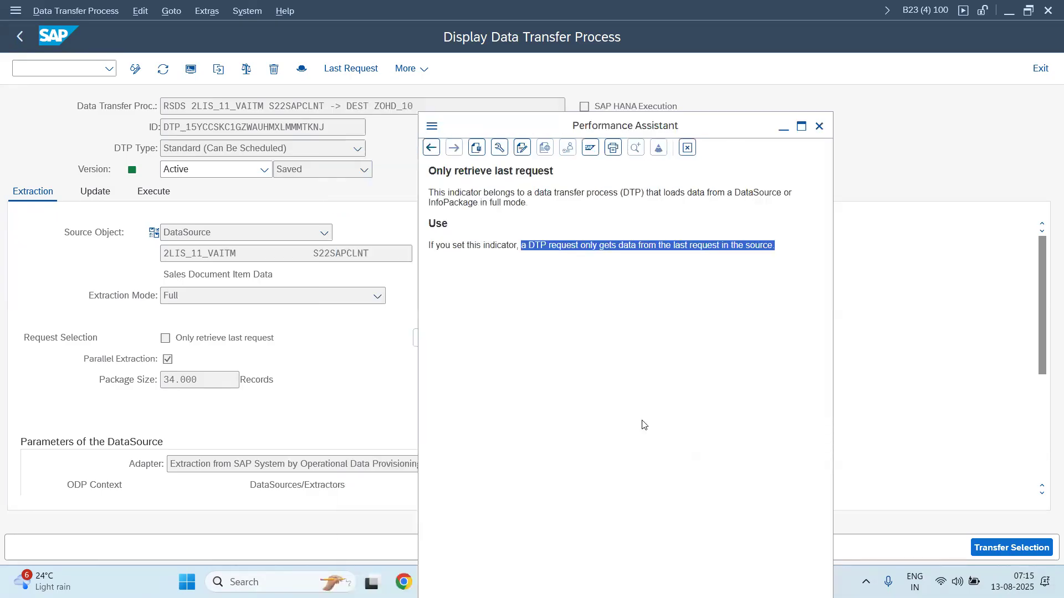
{"action": "left_click", "coordinate": [820, 125]}
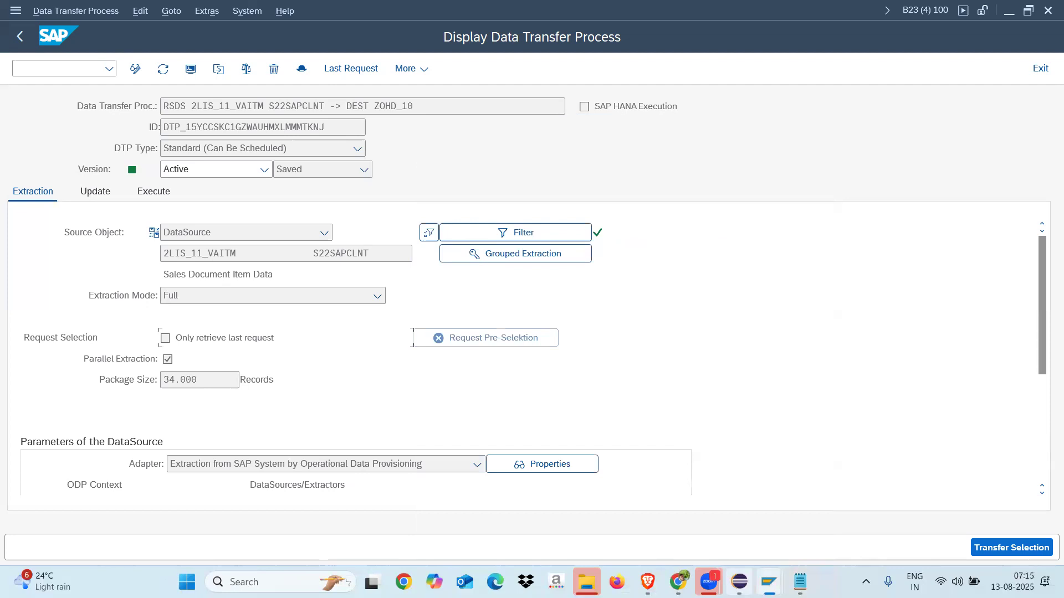
Return to the Open Hub Destination notes and add "BW on HANA" and, a few lines lower, "ECC" below the ADSO line
{"action": "mouse_move", "coordinate": [746, 581]}
{"action": "mouse_move", "coordinate": [800, 582]}
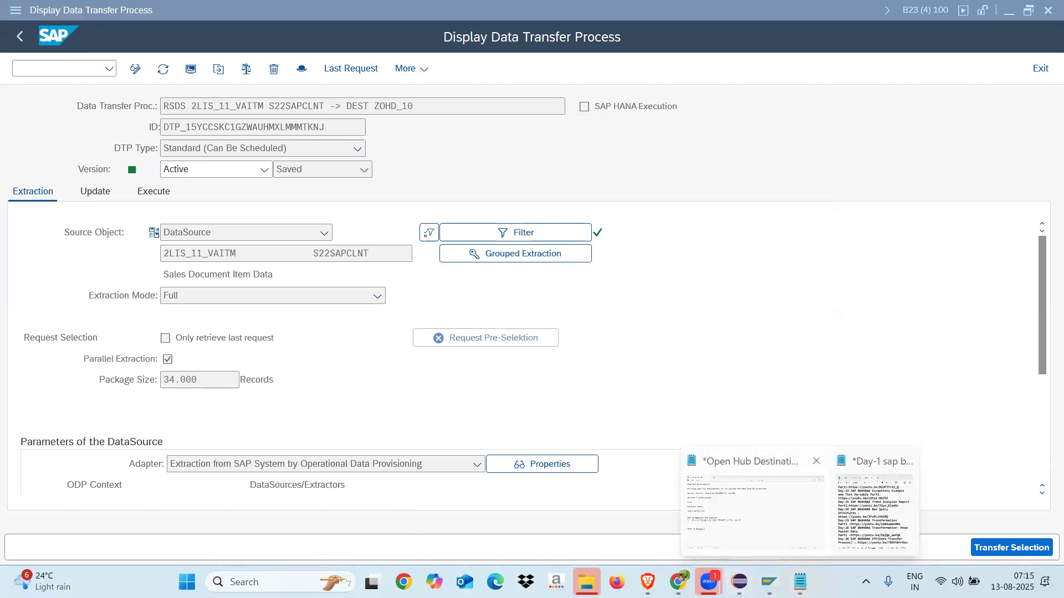
{"action": "left_click", "coordinate": [731, 504]}
{"action": "left_click", "coordinate": [26, 462]}
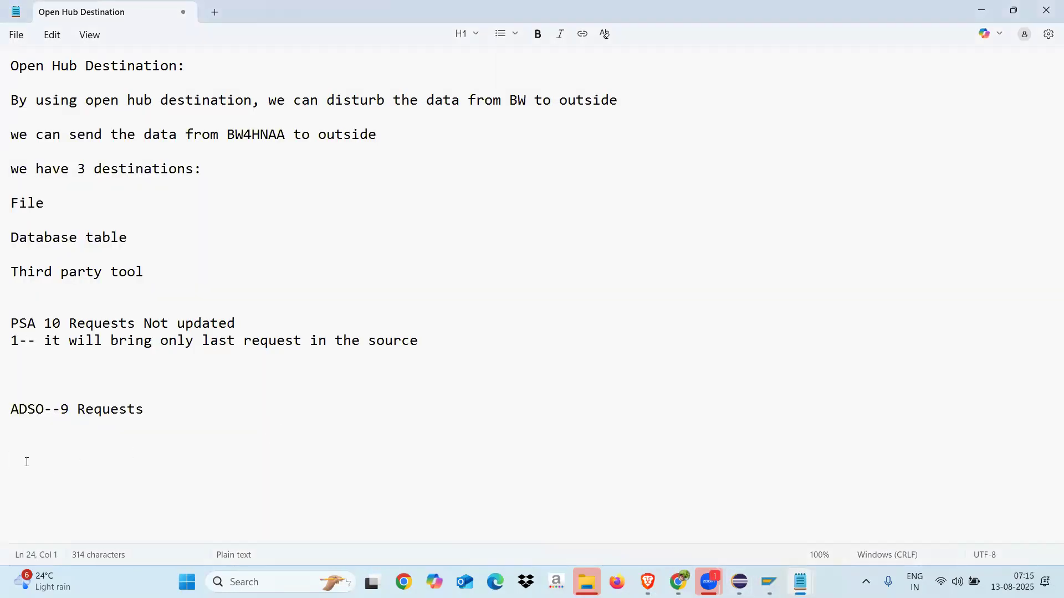
{"action": "type", "text": "BW on HANA"}
{"action": "key", "text": "Return"}
{"action": "key", "text": "Return"}
{"action": "key", "text": "Return"}
{"action": "type", "text": "ECC"}
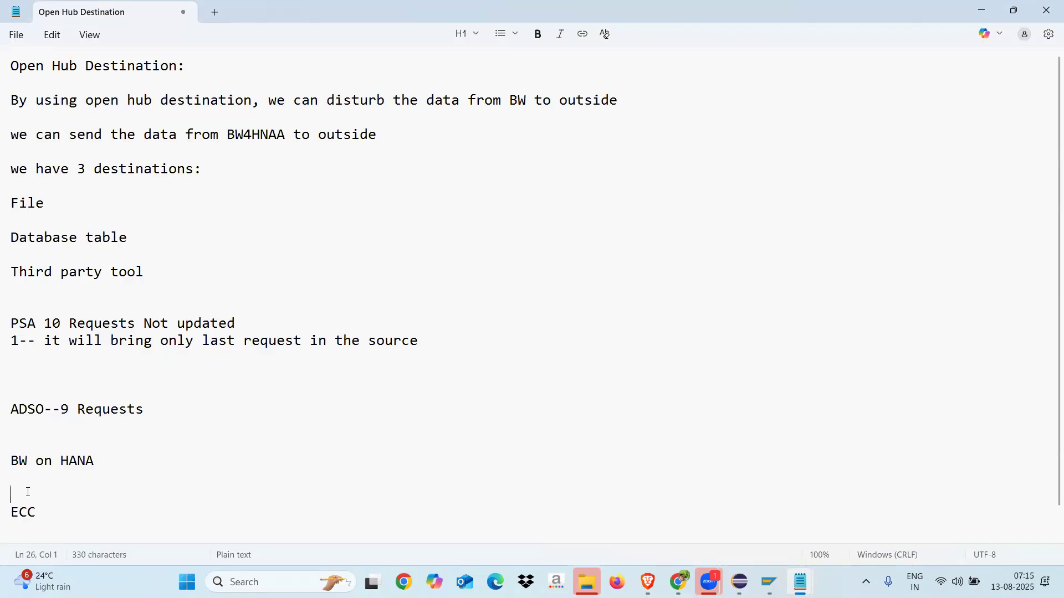
Insert the line "PSA- FULL" between "BW on HANA" and "ECC", keeping blank lines around it
{"action": "key", "text": "Return"}
{"action": "key", "text": "Return"}
{"action": "key", "text": "Up"}
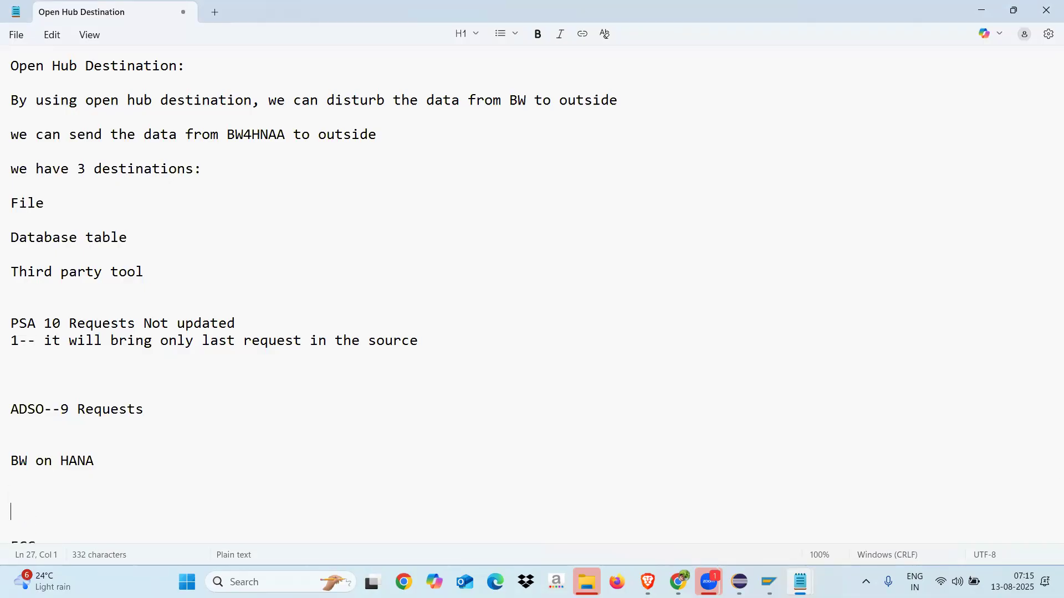
{"action": "type", "text": "PSA- FULL"}
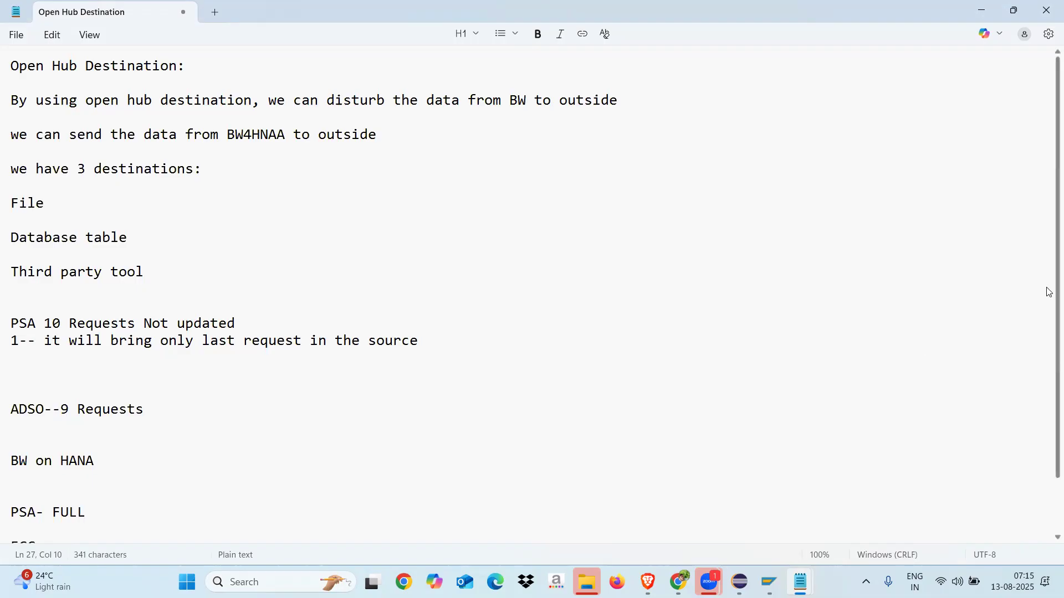
{"action": "scroll", "coordinate": [1049, 385], "scroll_direction": "down", "scroll_amount": 1}
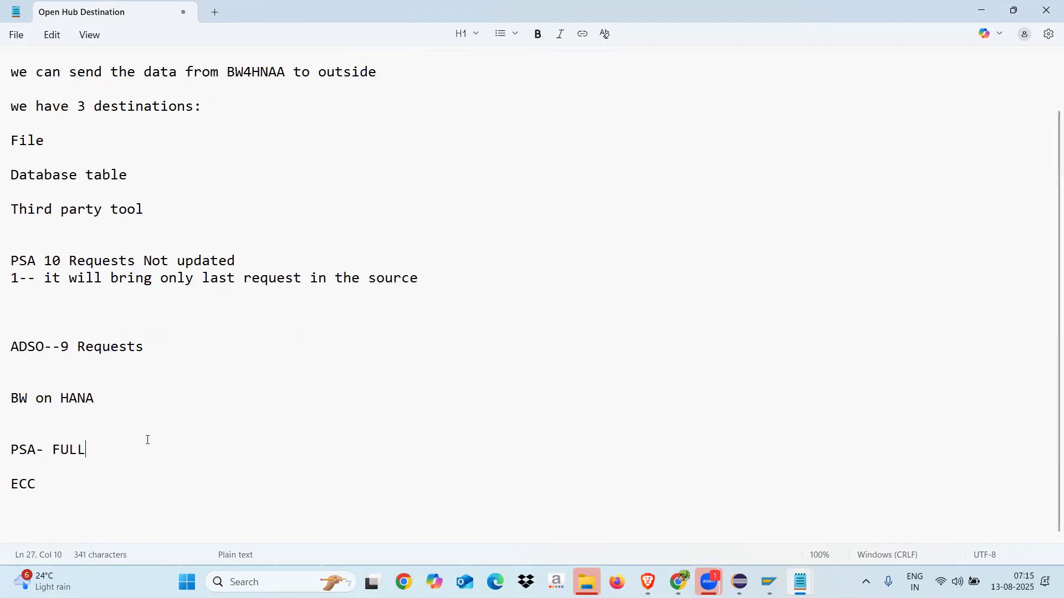
{"action": "left_click", "coordinate": [23, 430]}
Switch to the ZOHD_10 DTP in SAP, set it to change mode, and try Only retrieve last request and the request pre-selection
{"action": "left_click", "coordinate": [769, 582]}
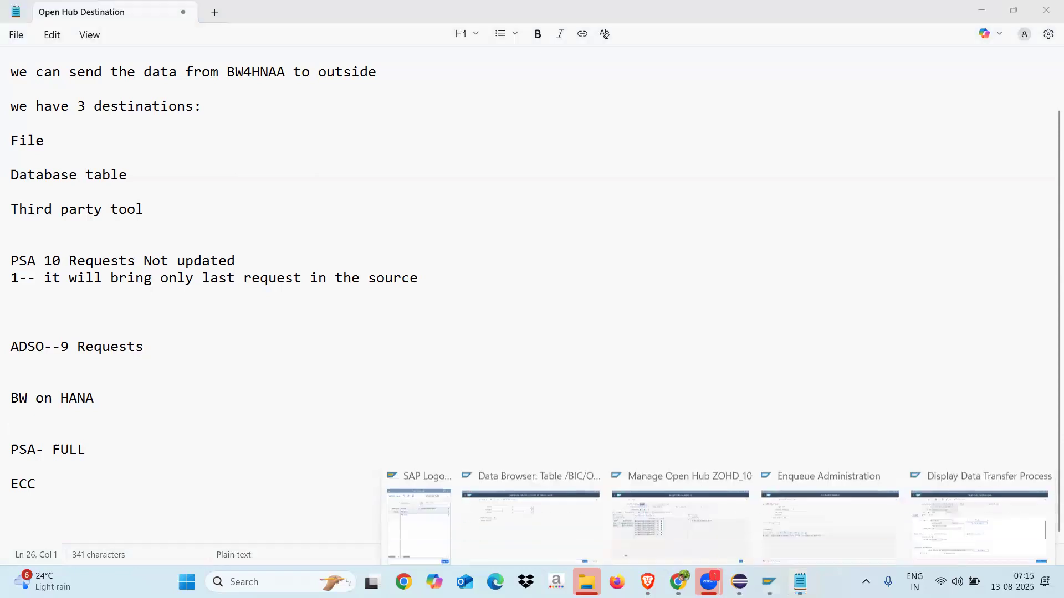
{"action": "left_click", "coordinate": [918, 503]}
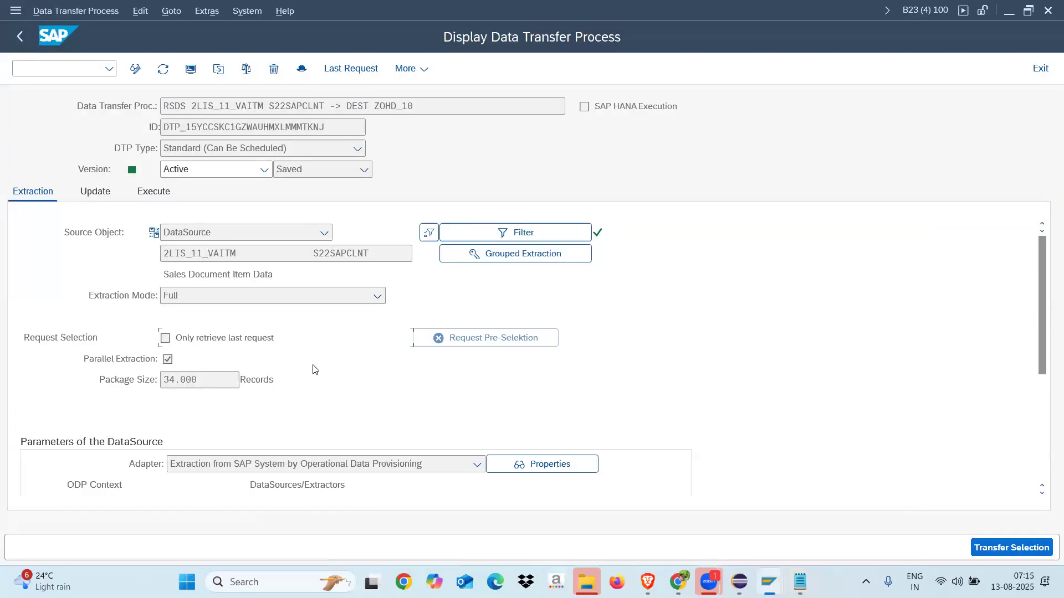
{"action": "left_click", "coordinate": [135, 69]}
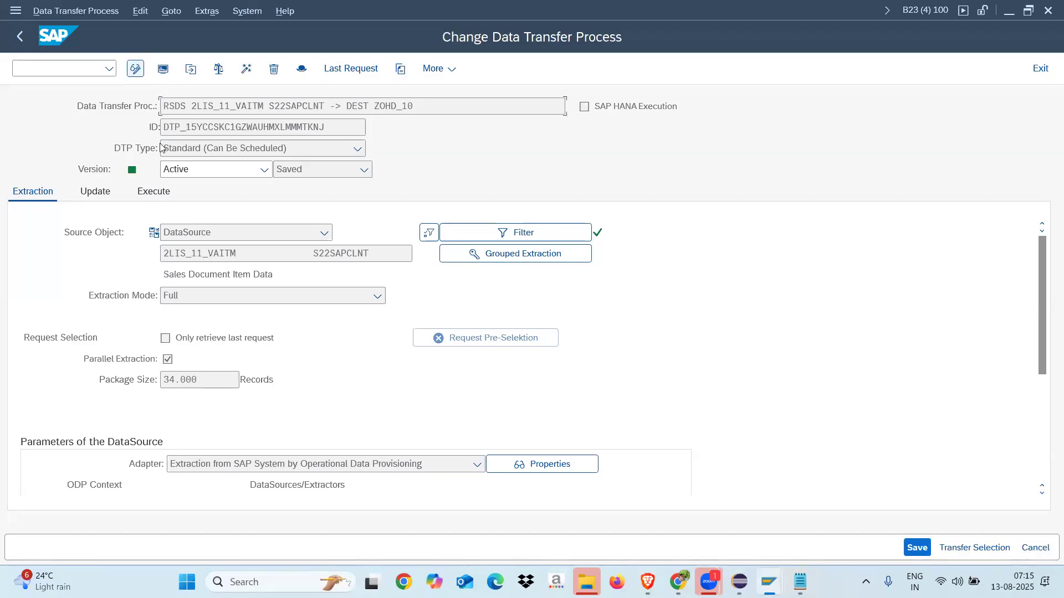
{"action": "left_click", "coordinate": [165, 338]}
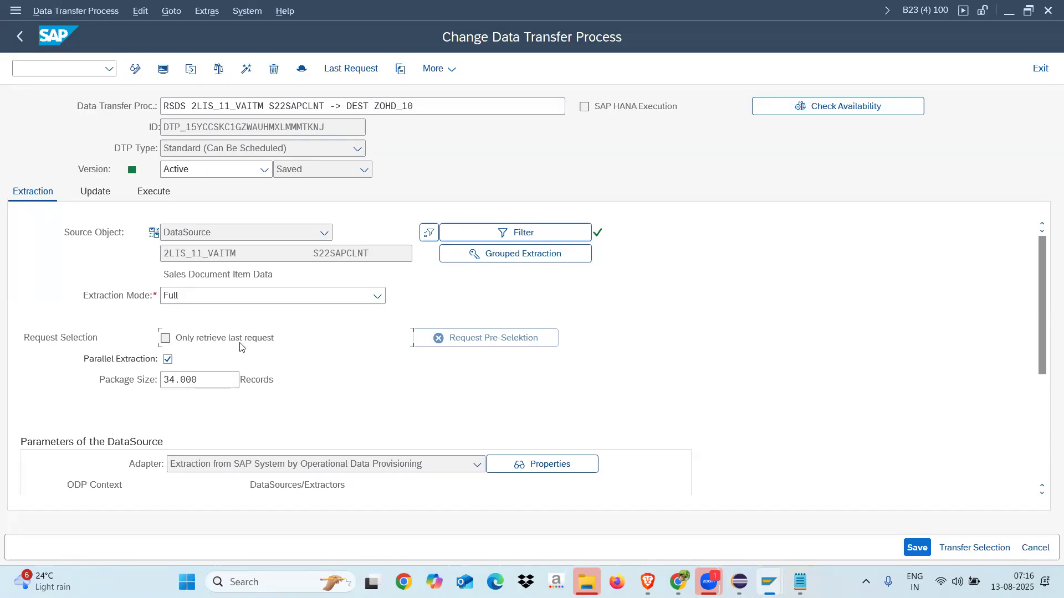
{"action": "left_click", "coordinate": [482, 339]}
Return to the Open Hub Destination notes and append "10 requests" to the "PSA- FULL" line
{"action": "left_click", "coordinate": [799, 582]}
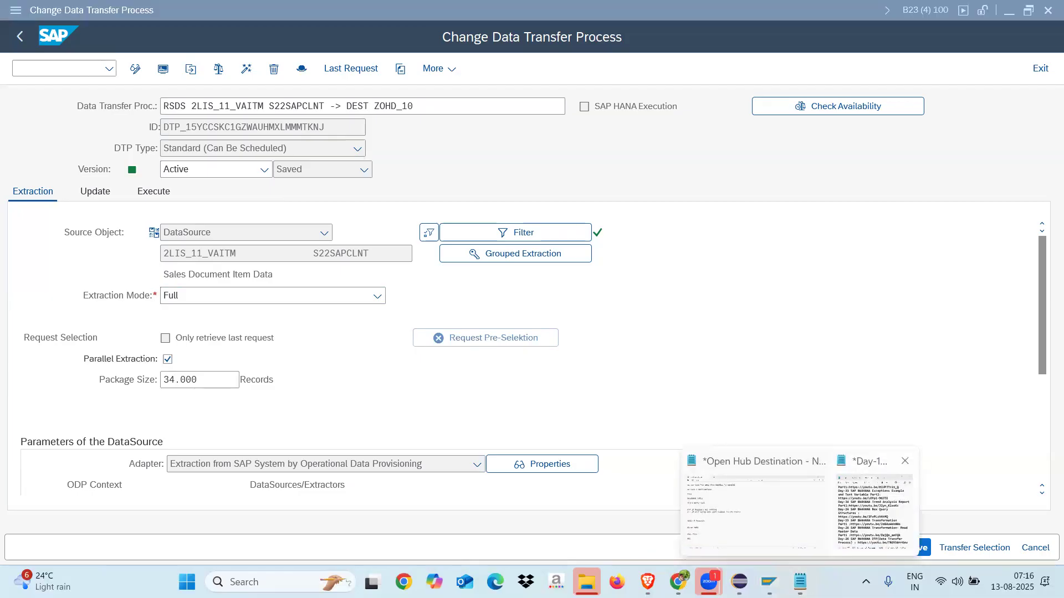
{"action": "left_click", "coordinate": [756, 507]}
{"action": "left_click", "coordinate": [90, 450]}
{"action": "type", "text": "10 requeata"}
{"action": "key", "text": "BackSpace"}
{"action": "key", "text": "BackSpace"}
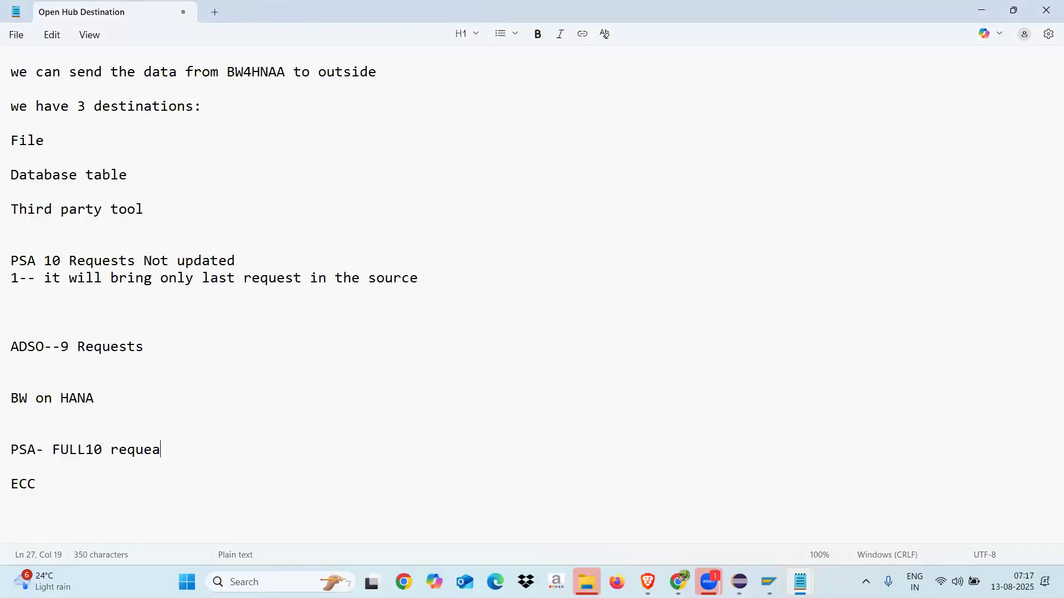
{"action": "key", "text": "BackSpace"}
{"action": "type", "text": "sts"}
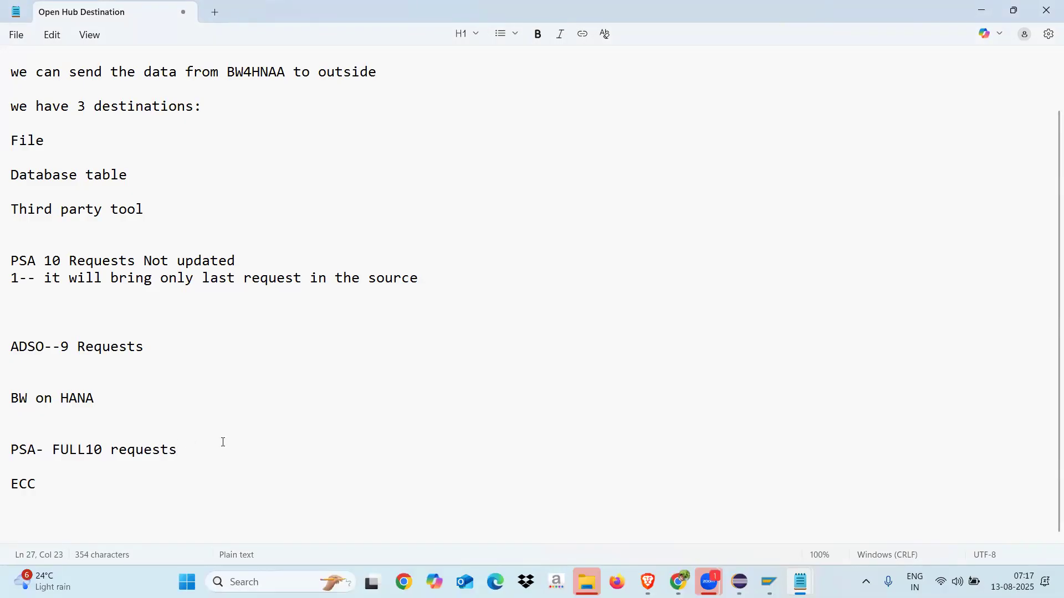
Switch back to the DTP in SAP and open the multiple selection for Company Code in its filter
{"action": "key", "text": "alt+Tab"}
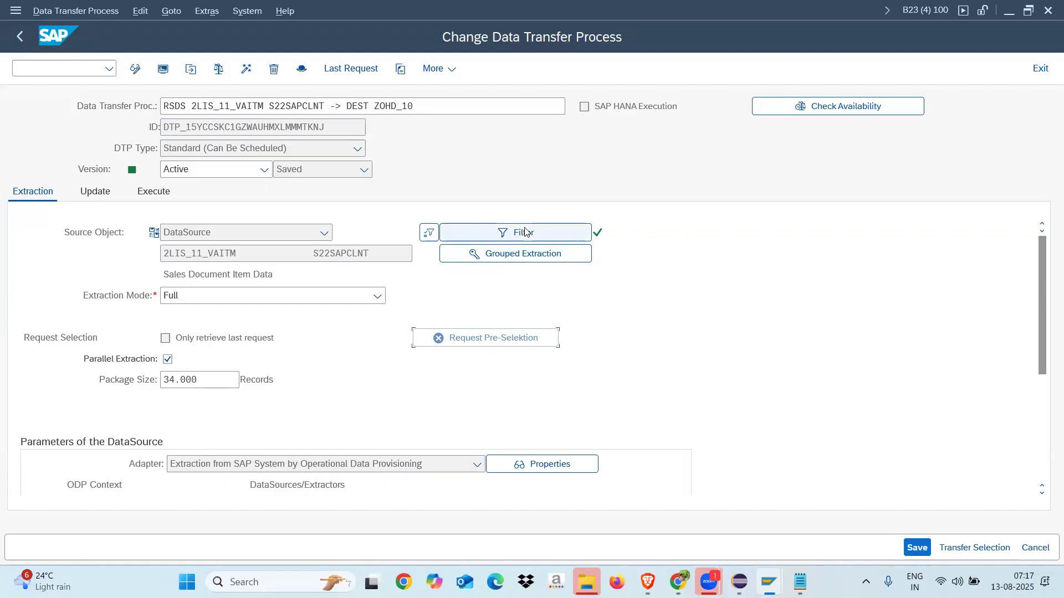
{"action": "left_click", "coordinate": [431, 234]}
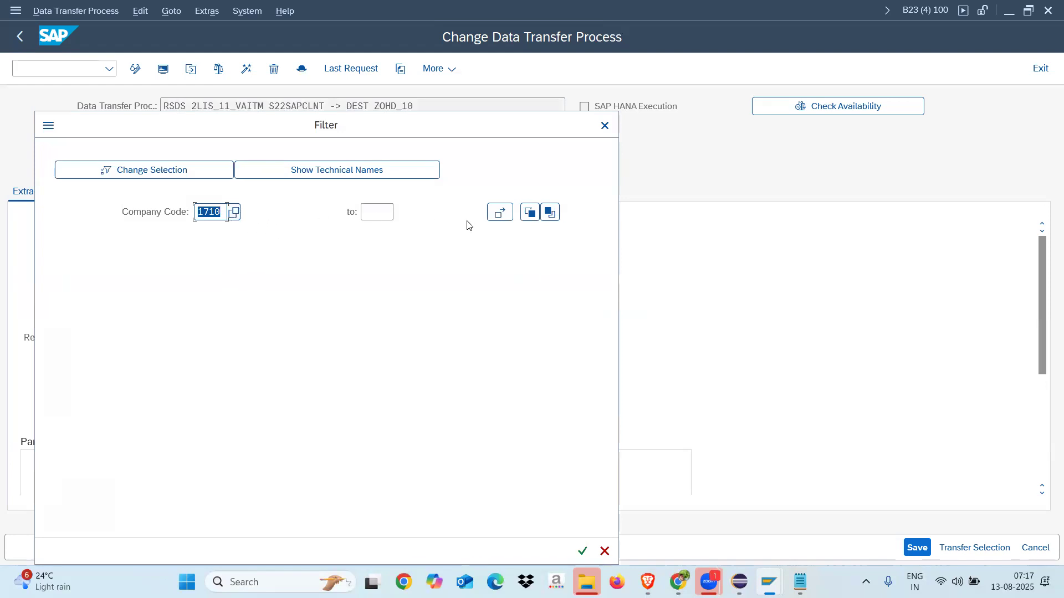
{"action": "left_click", "coordinate": [499, 215]}
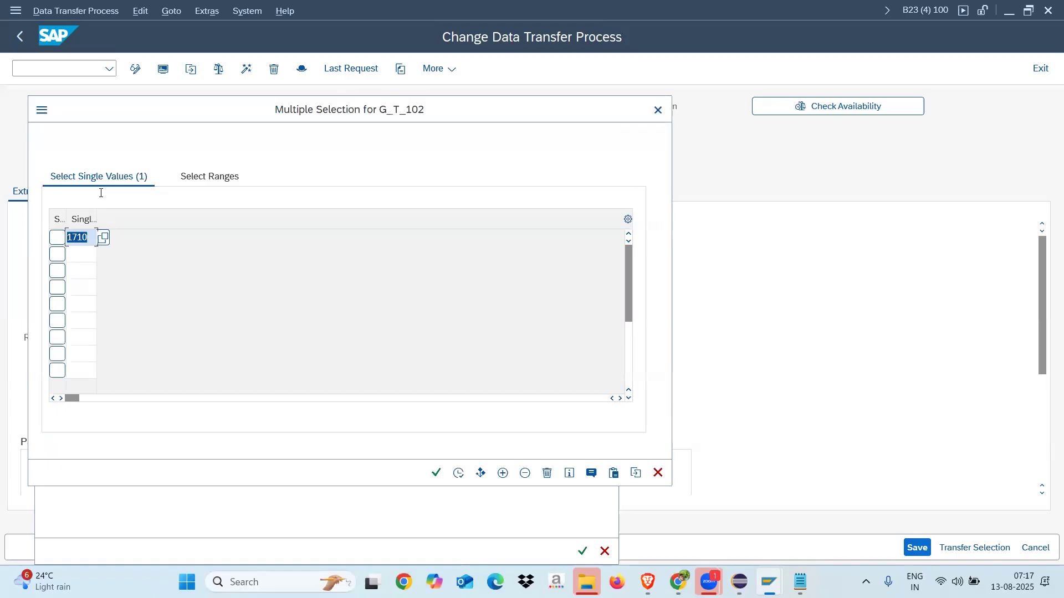
Replace the company code filter value with DELL and apply the filter to the DTP
{"action": "left_click", "coordinate": [82, 257]}
{"action": "left_click", "coordinate": [88, 238]}
{"action": "key", "text": "BackSpace"}
{"action": "key", "text": "BackSpace"}
{"action": "key", "text": "BackSpace"}
{"action": "key", "text": "BackSpace"}
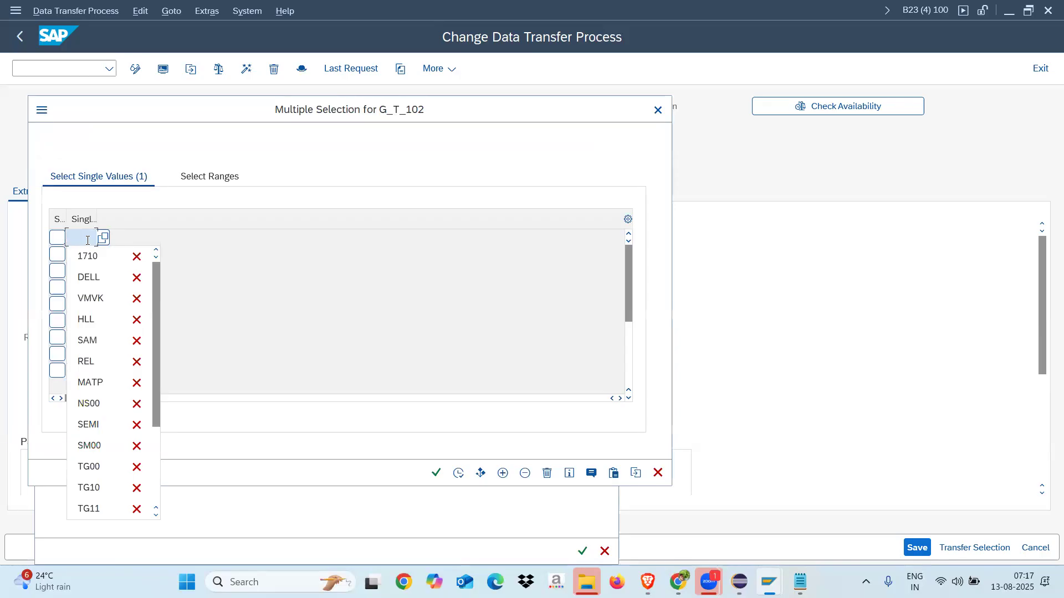
{"action": "type", "text": "DEL"}
{"action": "left_click", "coordinate": [89, 257]}
{"action": "left_click", "coordinate": [437, 472]}
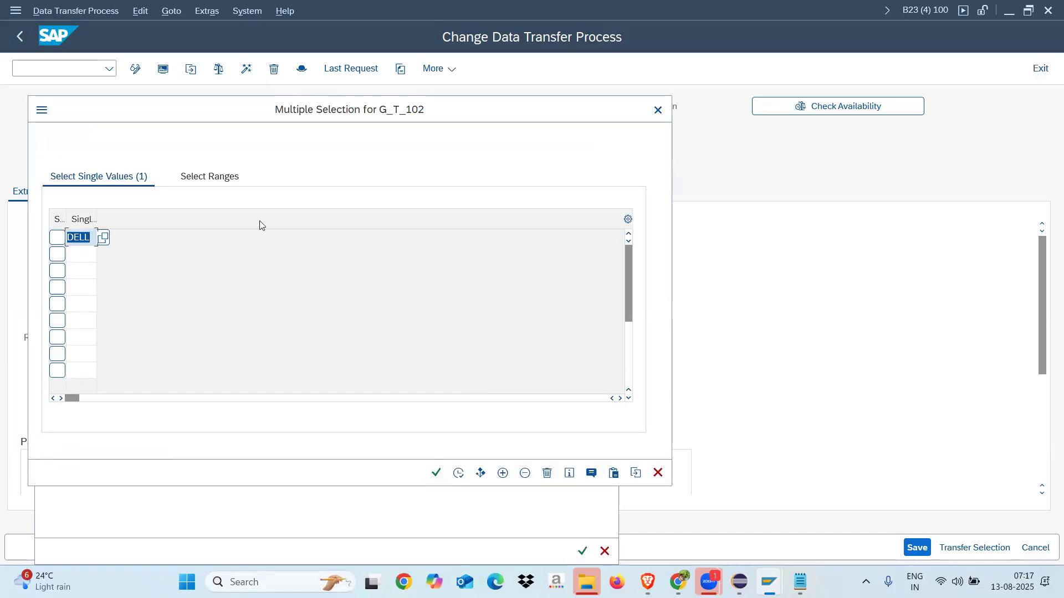
{"action": "left_click", "coordinate": [459, 473]}
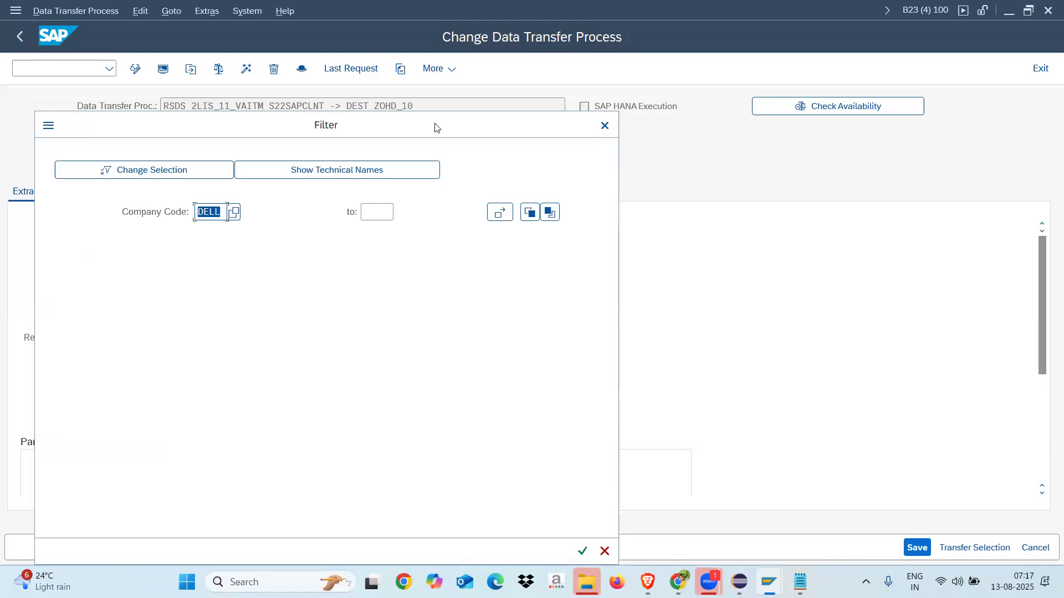
{"action": "left_click_drag", "start_coordinate": [436, 127], "coordinate": [447, 38]}
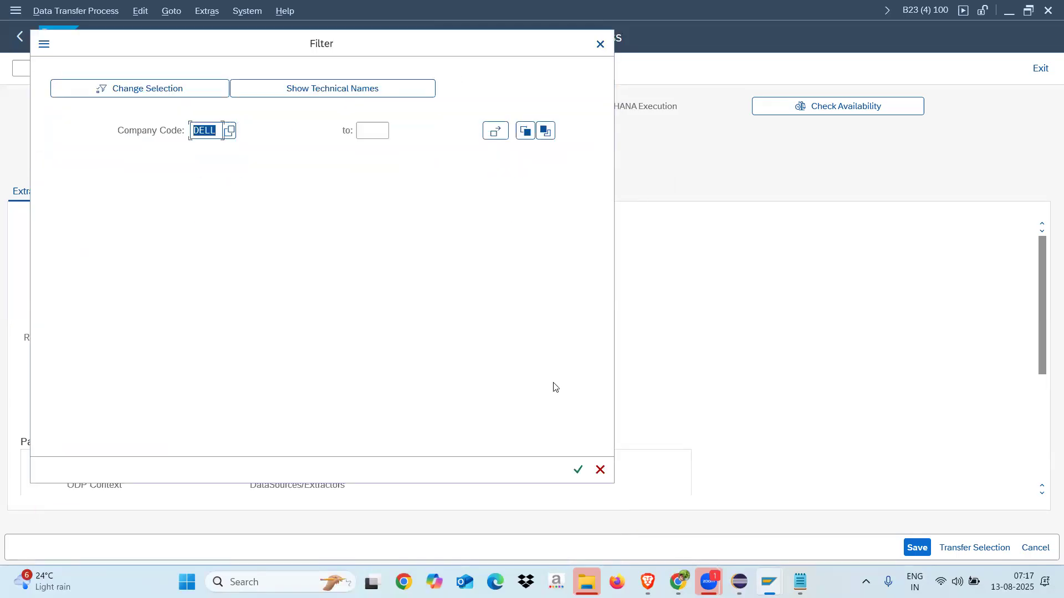
{"action": "left_click", "coordinate": [578, 471]}
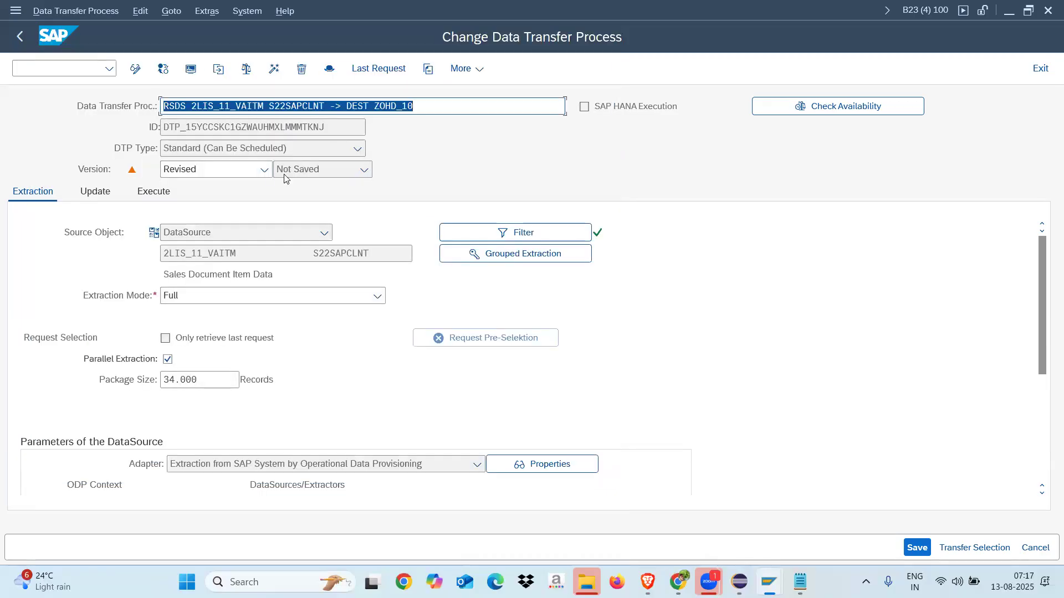
Activate the revised DTP, execute it, and open the monitor for its request
{"action": "left_click", "coordinate": [275, 70]}
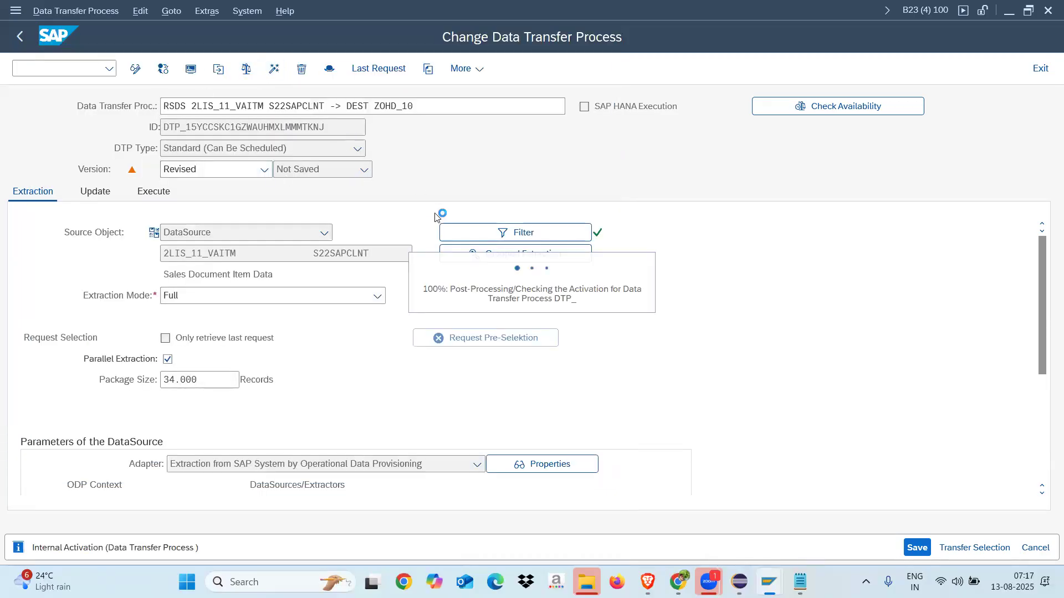
{"action": "left_click", "coordinate": [428, 370]}
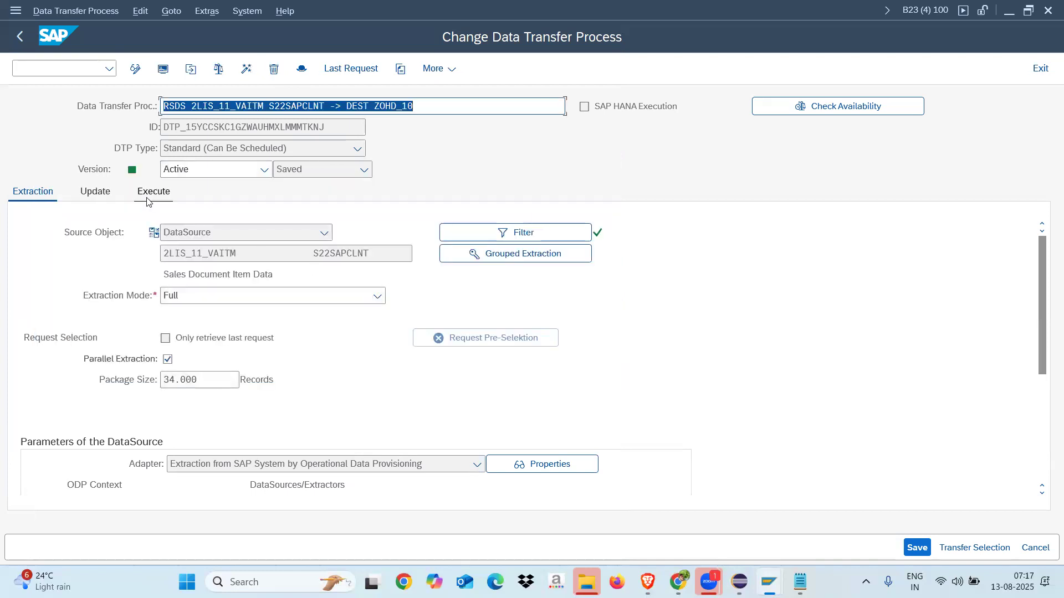
{"action": "left_click", "coordinate": [145, 195]}
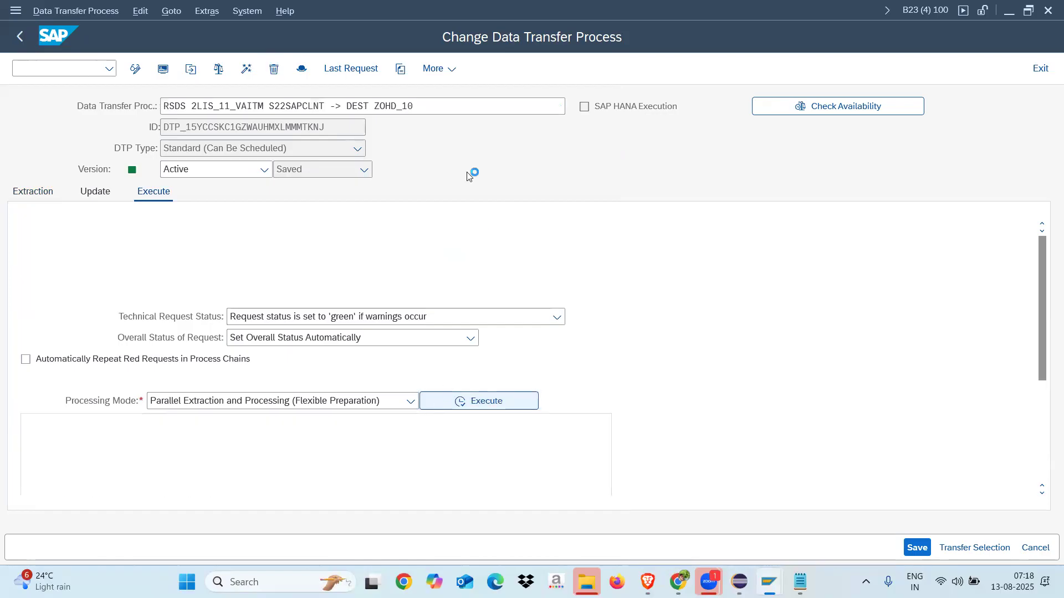
{"action": "left_click", "coordinate": [284, 366]}
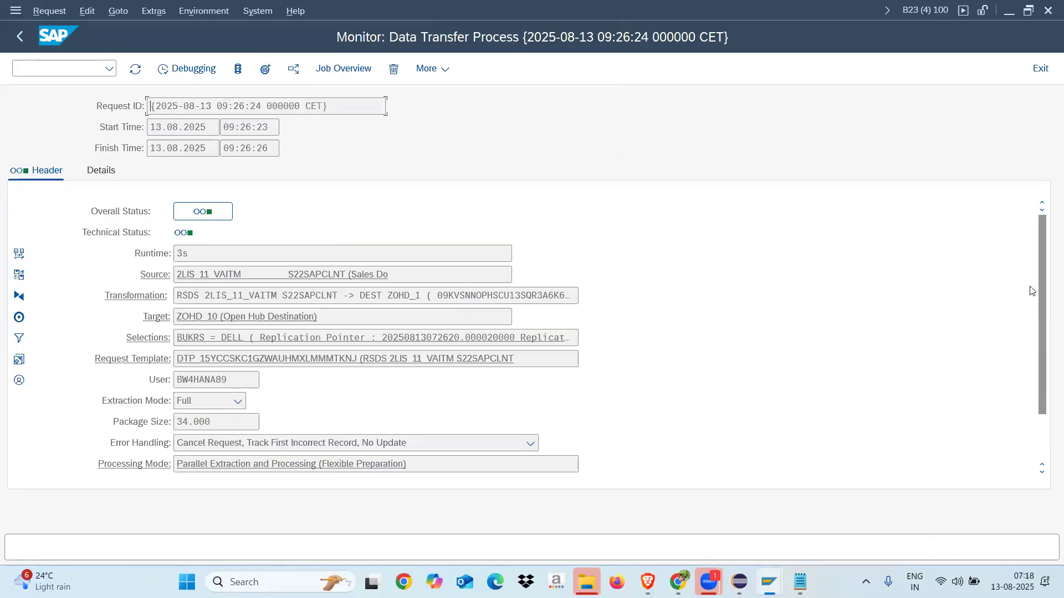
Check the number of data records inserted and the BUKRS value in the request's selections
{"action": "left_click_drag", "start_coordinate": [1040, 288], "coordinate": [1041, 339]}
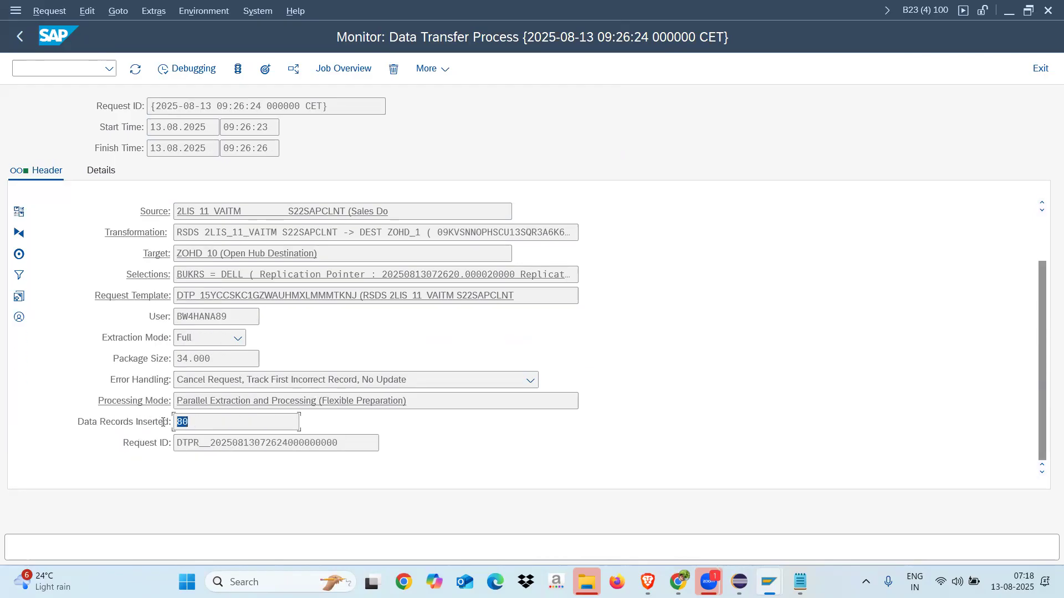
{"action": "left_click", "coordinate": [157, 280]}
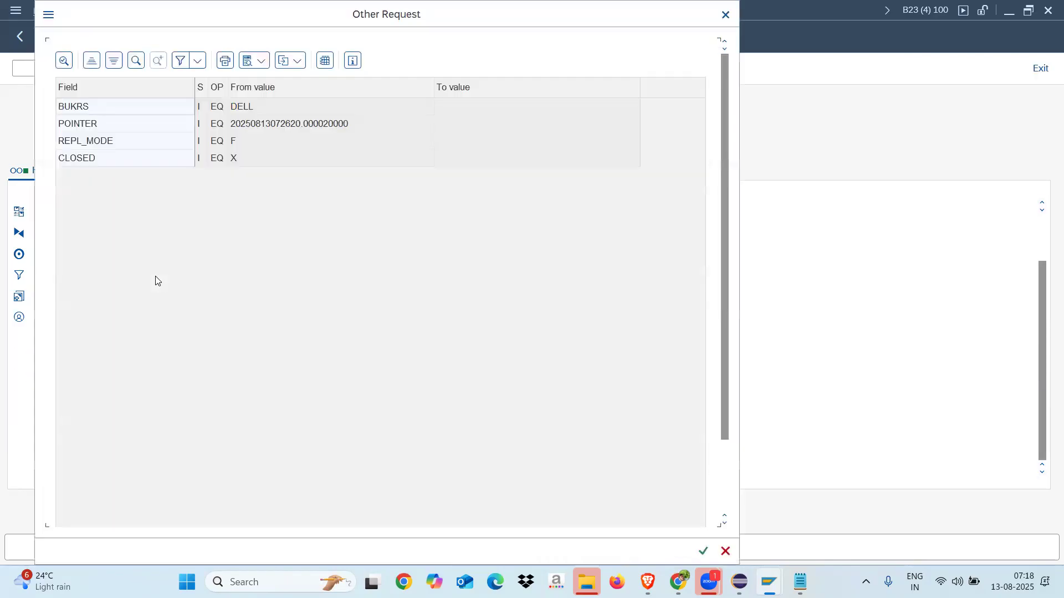
{"action": "left_click", "coordinate": [244, 108]}
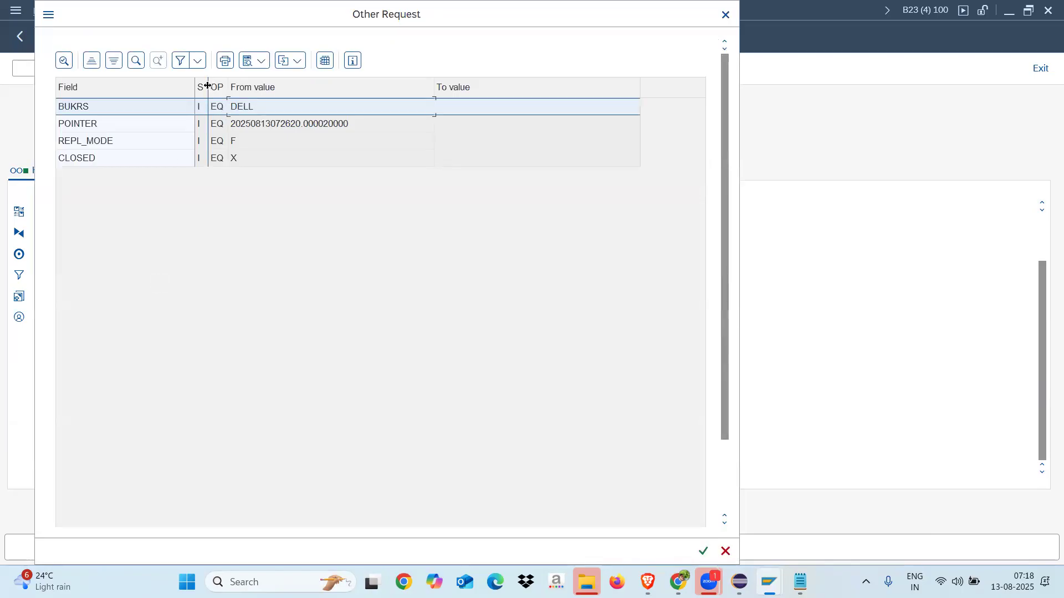
Examine the Sign column and the POINTER and REPL_MODE values in the request's selections
{"action": "left_click_drag", "start_coordinate": [207, 86], "coordinate": [229, 86]}
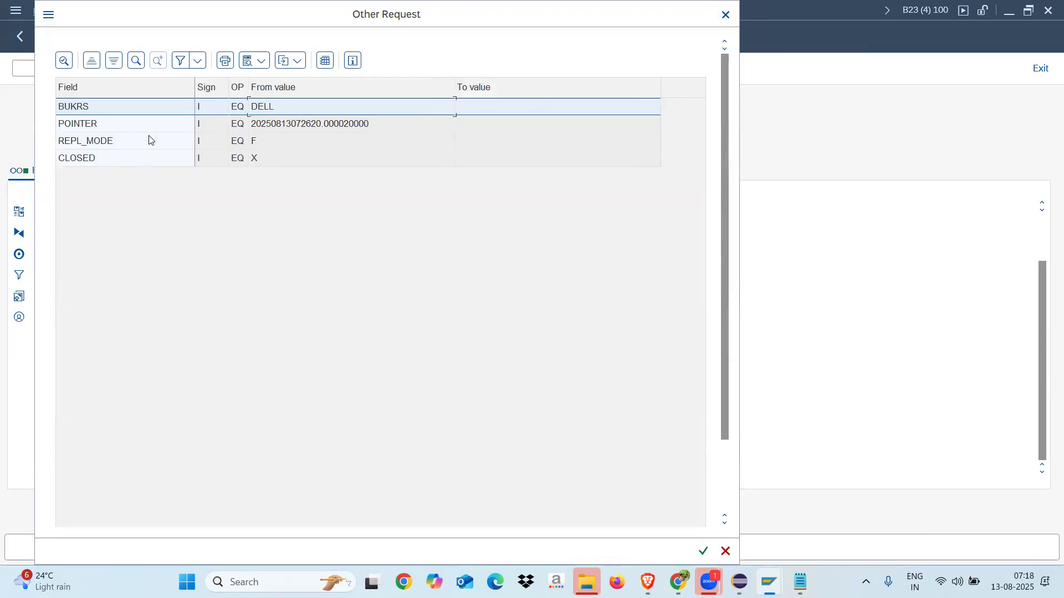
{"action": "left_click", "coordinate": [264, 142]}
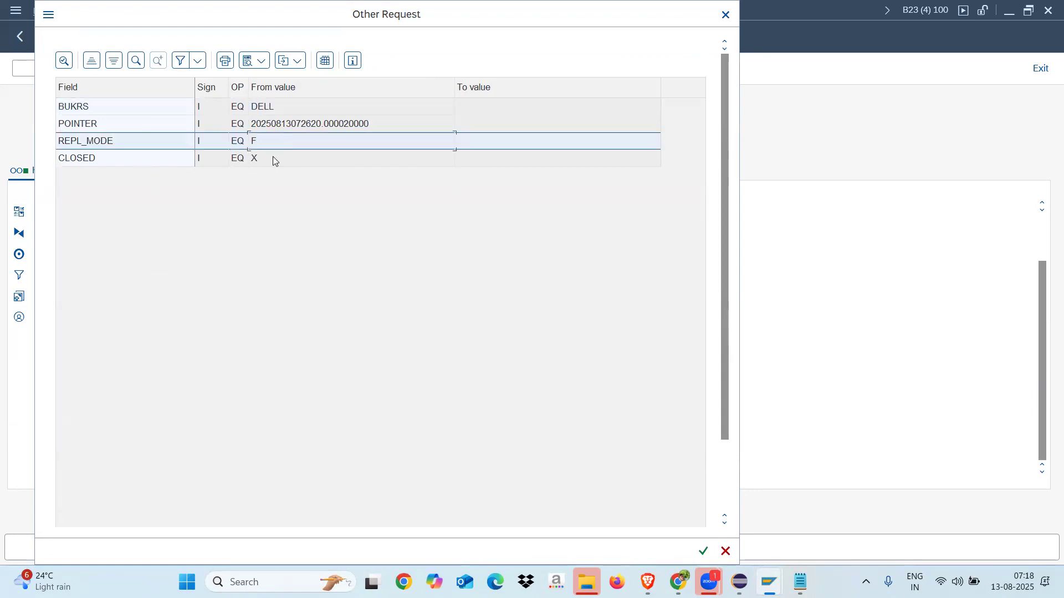
{"action": "left_click", "coordinate": [725, 15]}
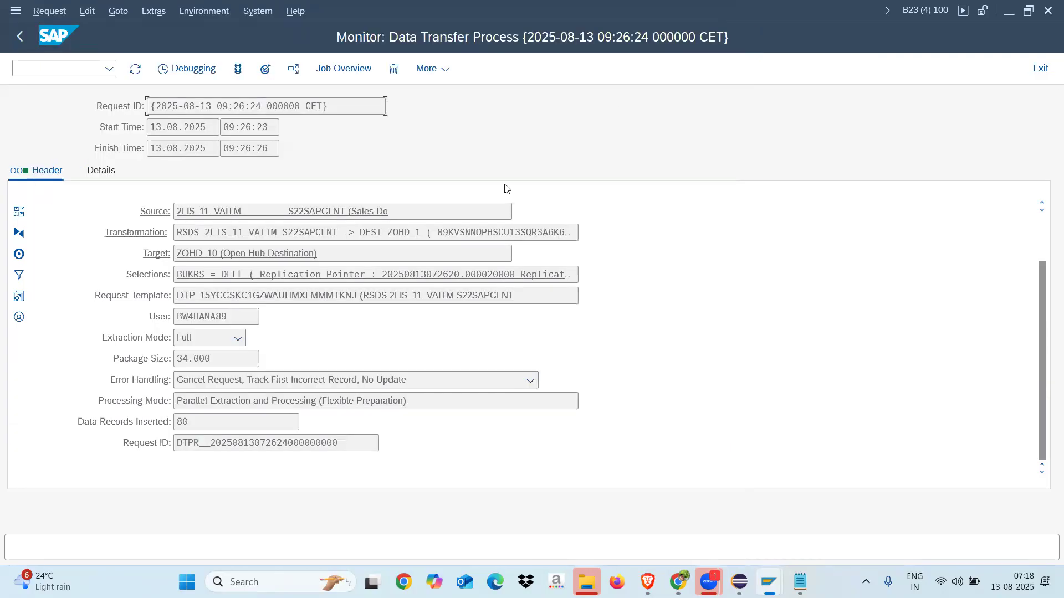
{"action": "left_click", "coordinate": [139, 276]}
{"action": "left_click", "coordinate": [253, 125]}
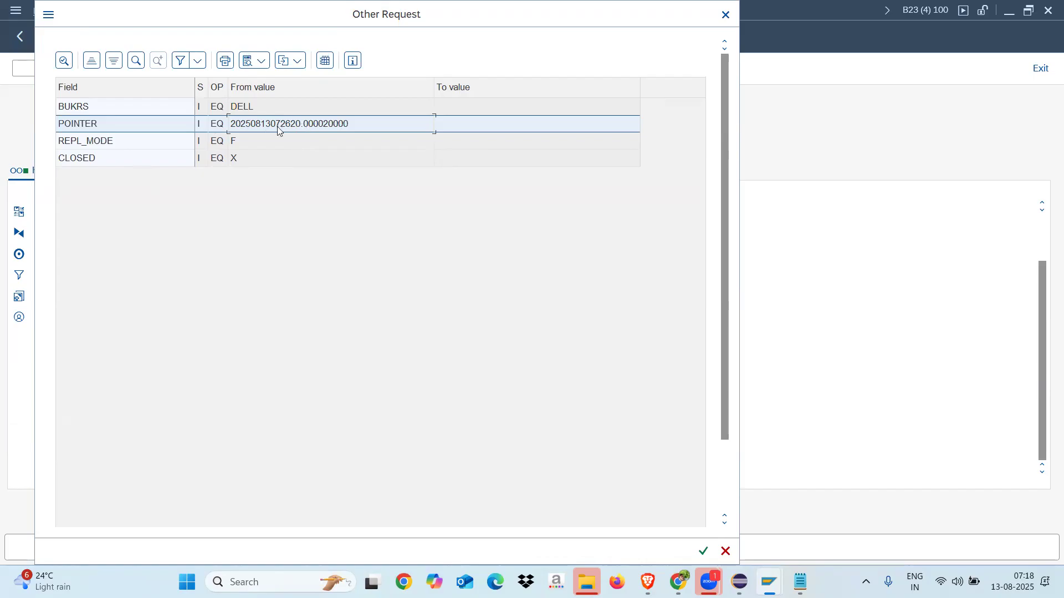
{"action": "left_click", "coordinate": [726, 15]}
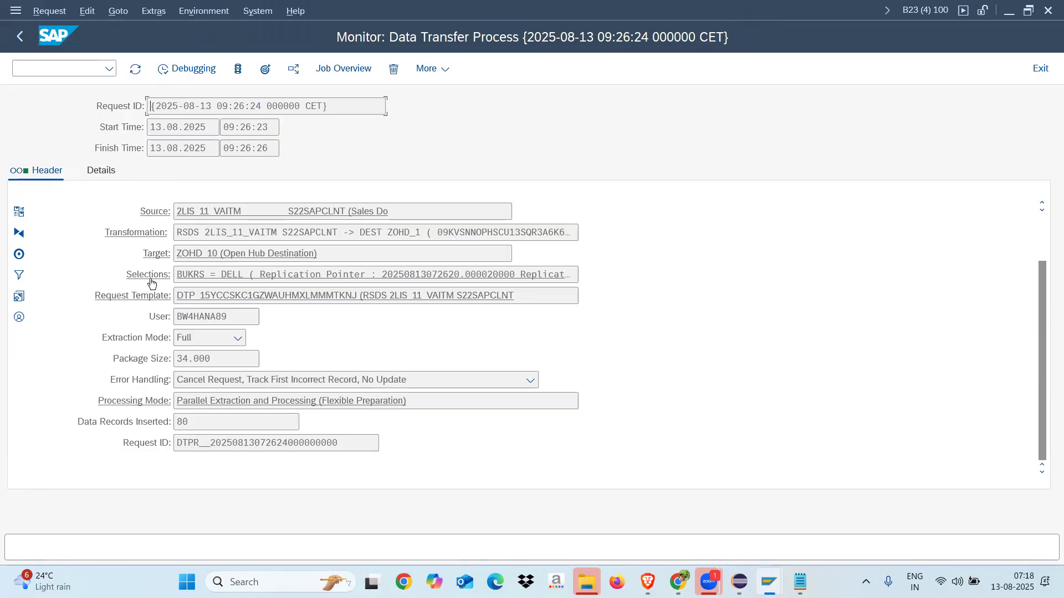
Return to the DTP's update settings, and add the heading "Error Handling:" at the end of the Open Hub Destination notes in Notepad
{"action": "left_click", "coordinate": [18, 38]}
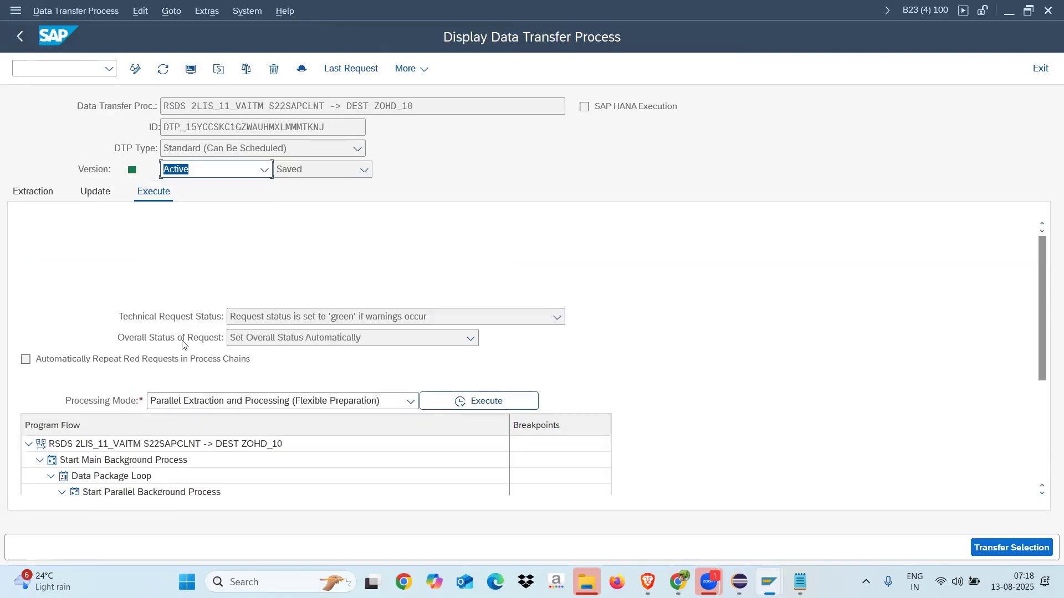
{"action": "left_click", "coordinate": [95, 192]}
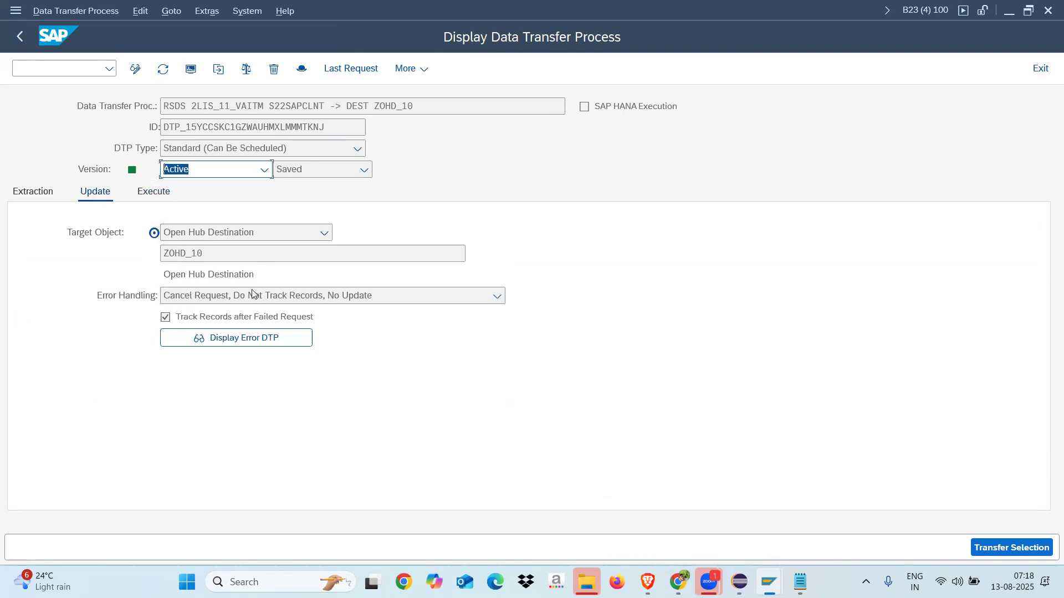
{"action": "mouse_move", "coordinate": [799, 582]}
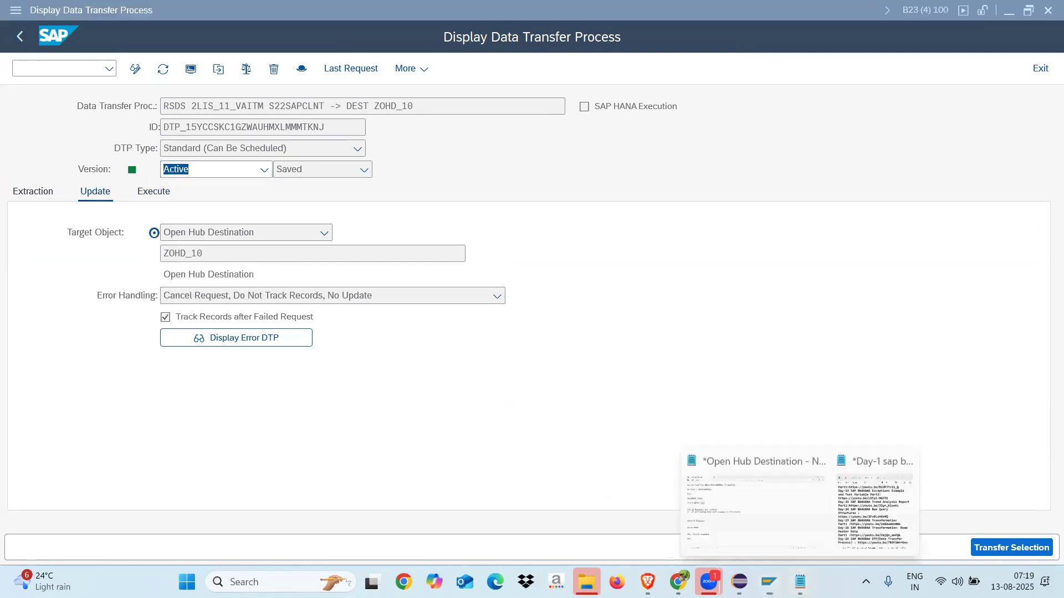
{"action": "left_click", "coordinate": [789, 497]}
{"action": "left_click", "coordinate": [40, 510]}
{"action": "key", "text": "Return"}
{"action": "key", "text": "Return"}
{"action": "type", "text": "Error Handling:"}
{"action": "key", "text": "Return"}
{"action": "key", "text": "Return"}
{"action": "key", "text": "Return"}
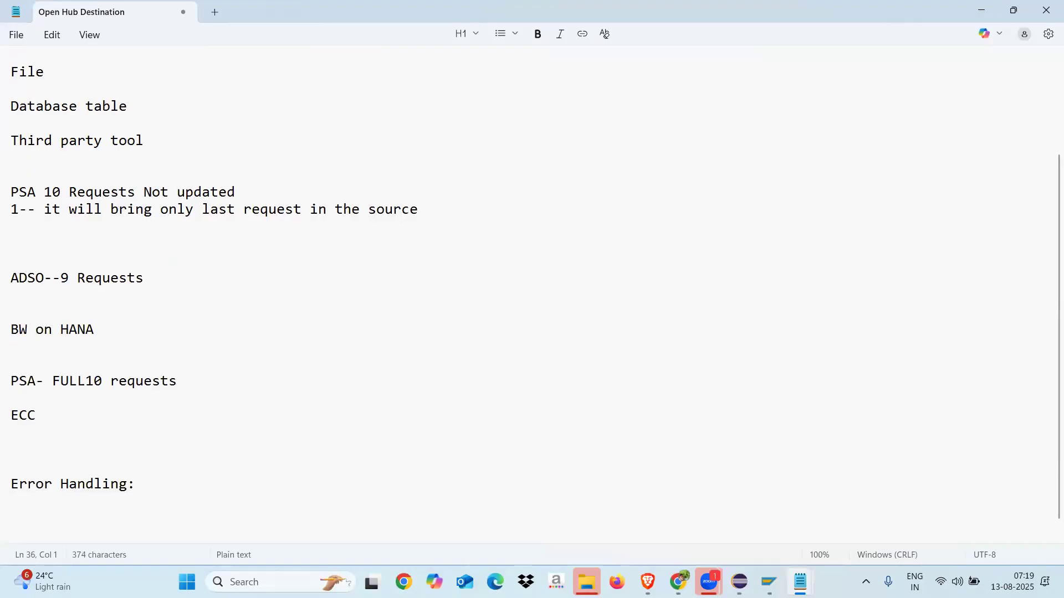
Check the DTP's error handling options in SAP and note "Cancel request do not track" under the Notepad heading
{"action": "key", "text": "alt+Tab"}
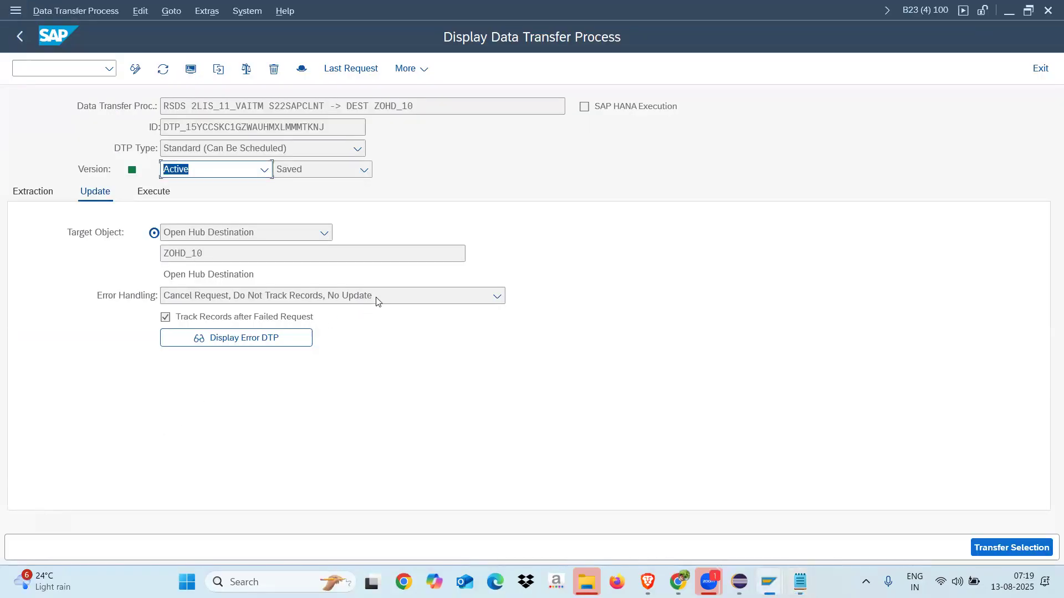
{"action": "left_click", "coordinate": [263, 297]}
{"action": "left_click", "coordinate": [197, 301]}
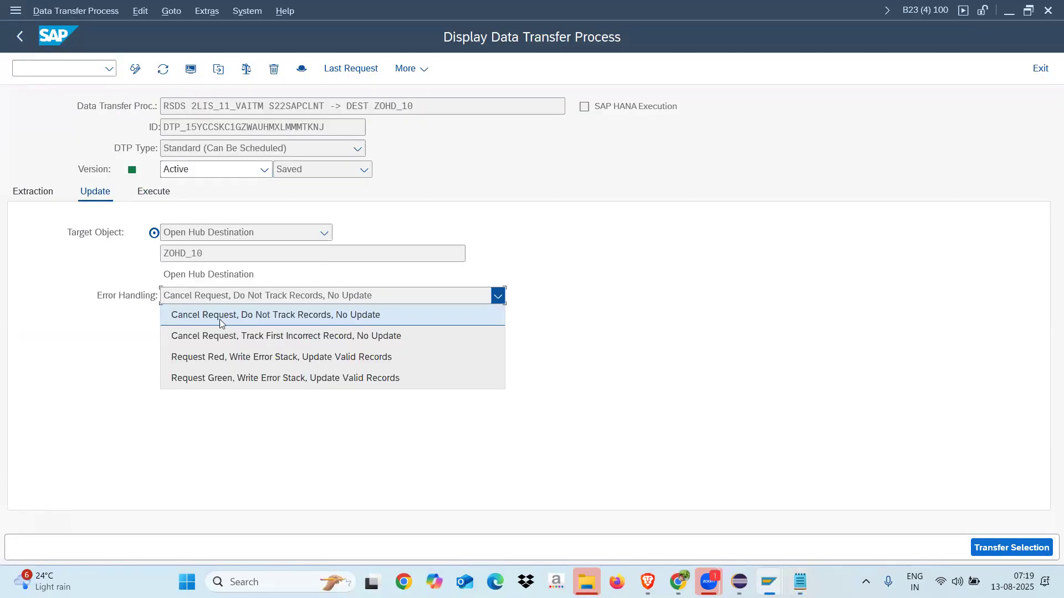
{"action": "left_click", "coordinate": [220, 319]}
{"action": "key", "text": "alt+Tab"}
{"action": "type", "text": "Cancel re"}
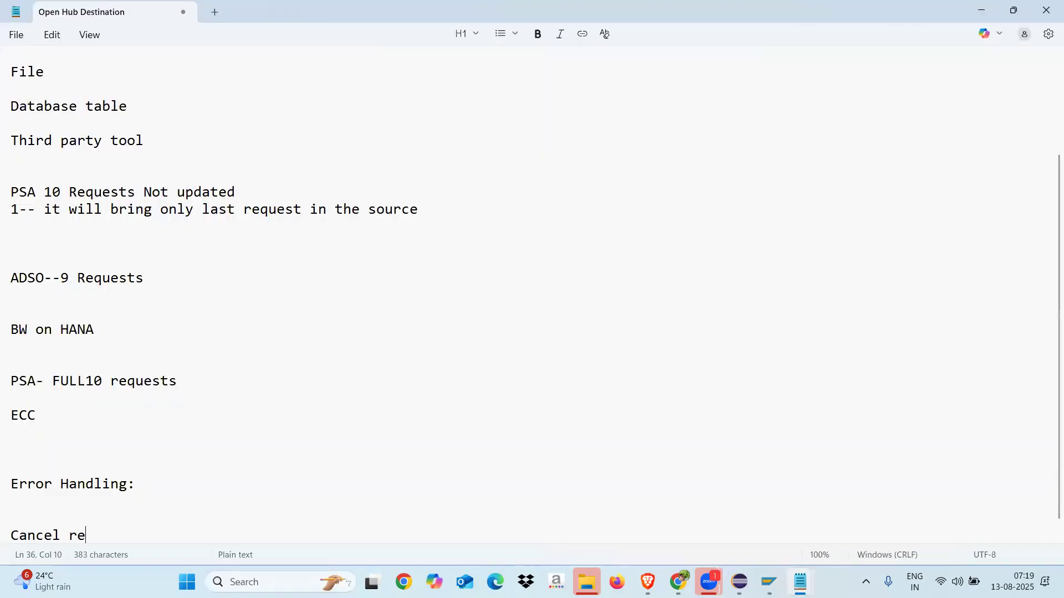
{"action": "type", "text": "quest do n"}
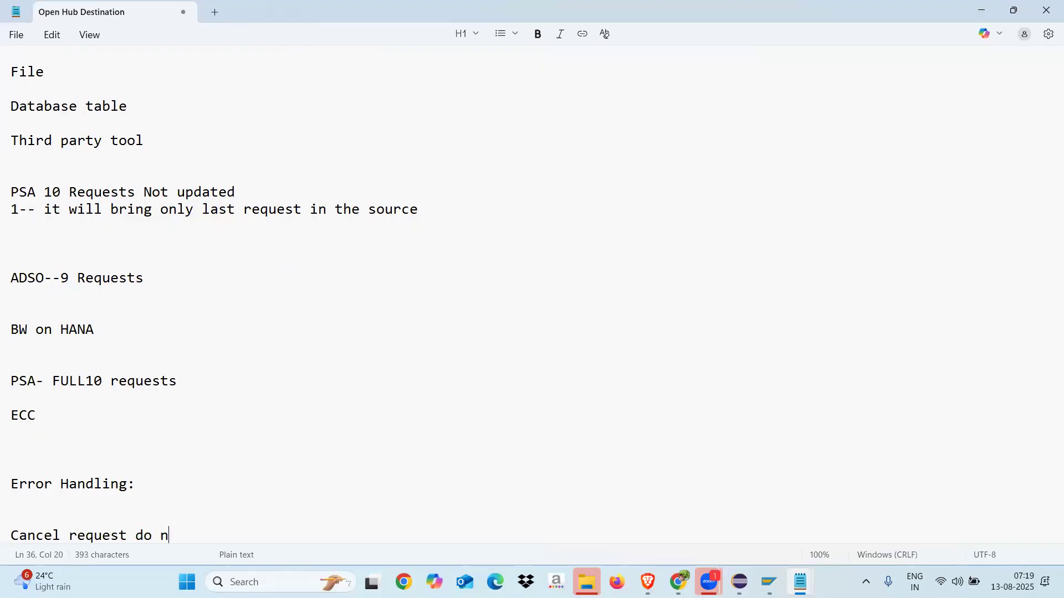
{"action": "type", "text": "ot track"}
{"action": "key", "text": "Return"}
{"action": "key", "text": "Return"}
Switch to SAP and read the DTP's error handling option that tracks the first incorrect record
{"action": "key", "text": "alt+Tab"}
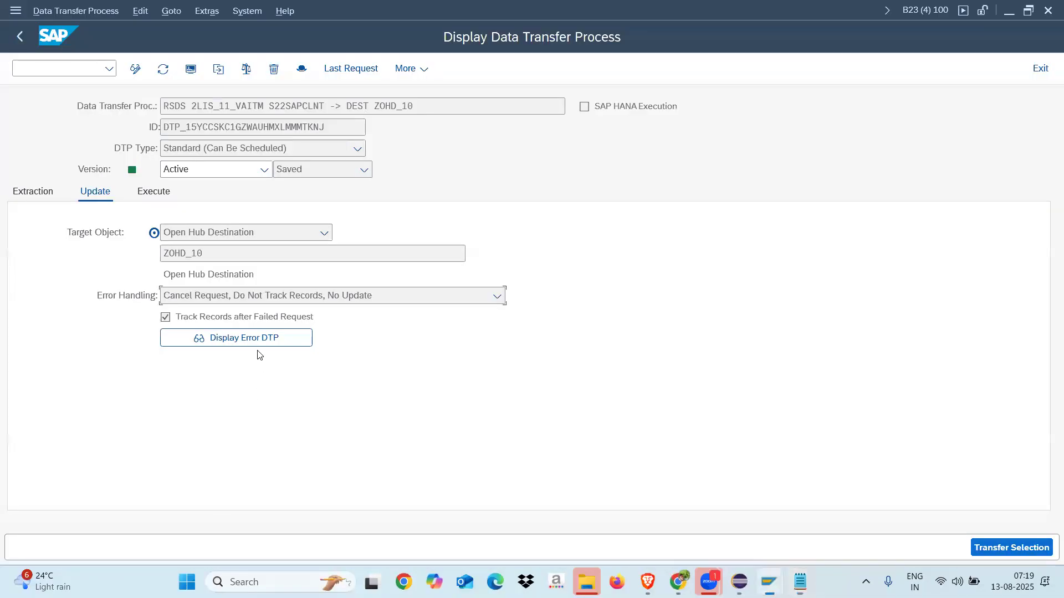
{"action": "left_click", "coordinate": [256, 299]}
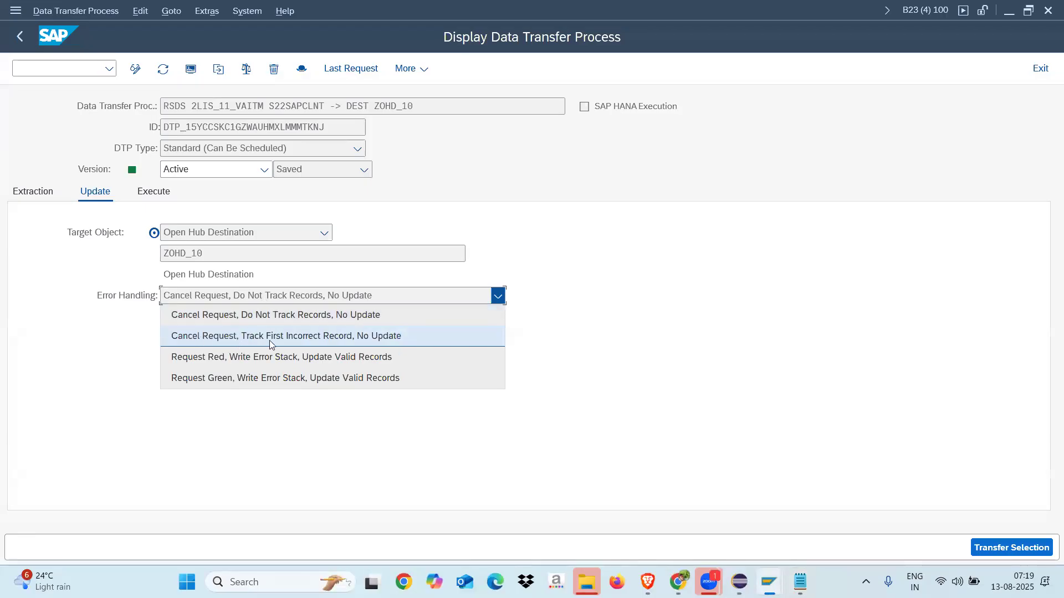
{"action": "left_click", "coordinate": [91, 363]}
In Notepad, duplicate the "Cancel request do not track" line below itself and reduce the copy to "Cancel request track"
{"action": "key", "text": "alt+Tab"}
{"action": "left_click_drag", "start_coordinate": [242, 501], "coordinate": [13, 503]}
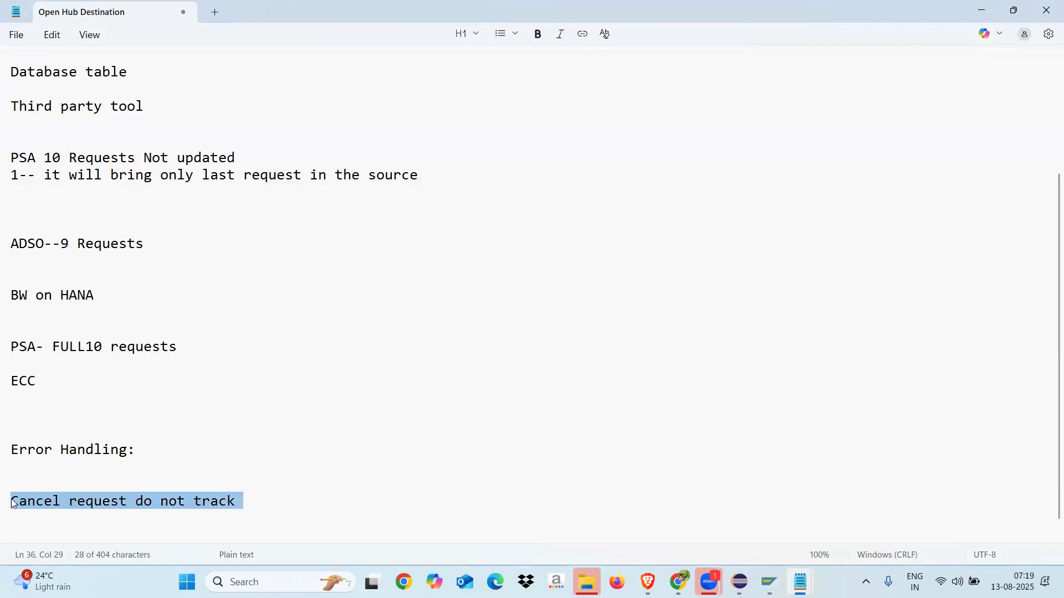
{"action": "key", "text": "ctrl+c"}
{"action": "left_click", "coordinate": [23, 527]}
{"action": "key", "text": "ctrl+v"}
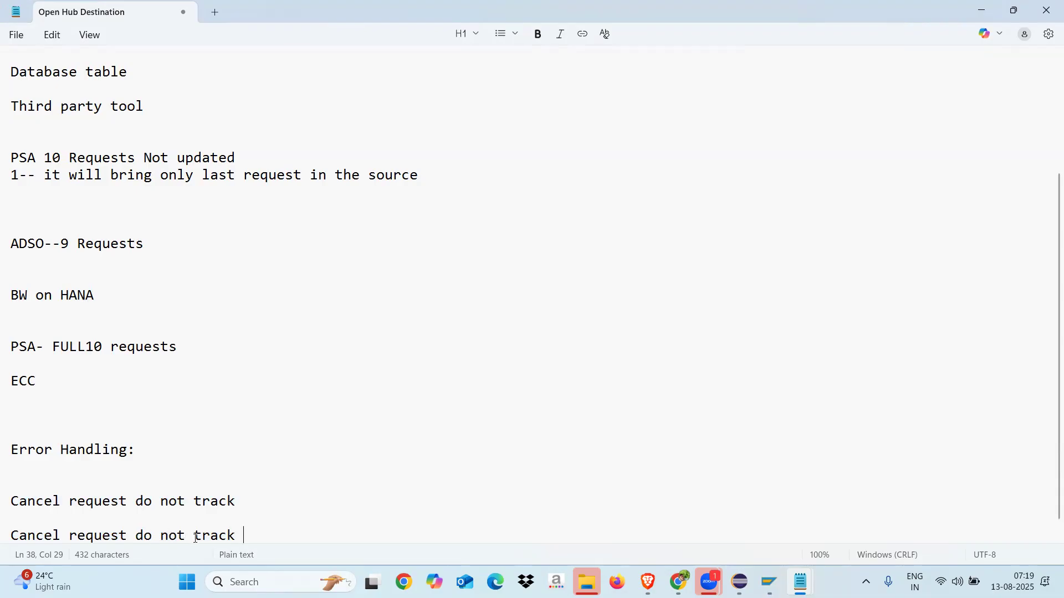
{"action": "key", "text": "BackSpace"}
{"action": "key", "text": "BackSpace"}
{"action": "key", "text": "BackSpace"}
{"action": "key", "text": "BackSpace"}
{"action": "key", "text": "BackSpace"}
{"action": "key", "text": "BackSpace"}
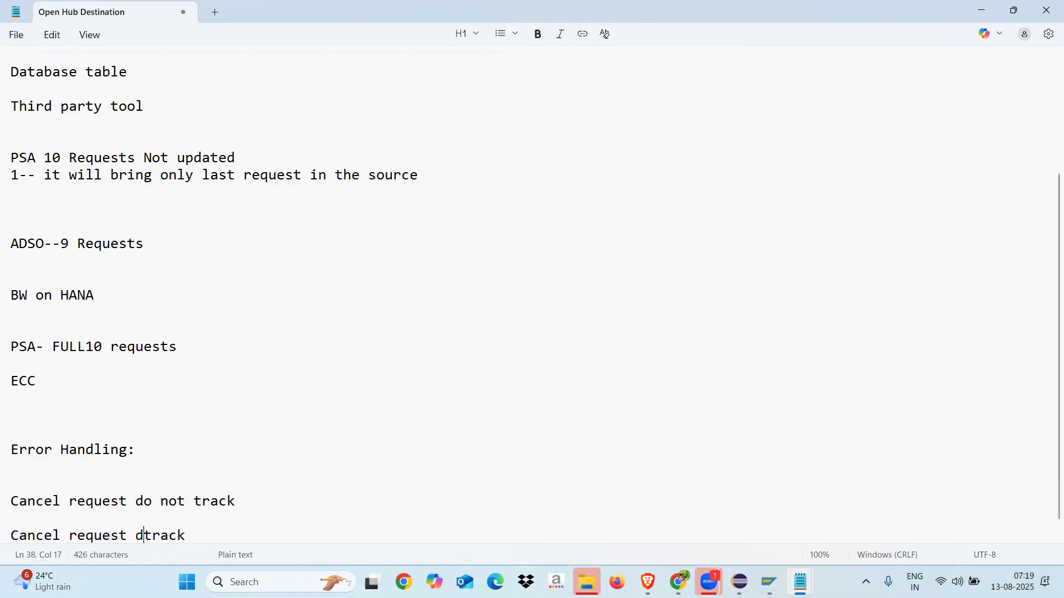
{"action": "key", "text": "BackSpace"}
{"action": "left_click", "coordinate": [231, 537]}
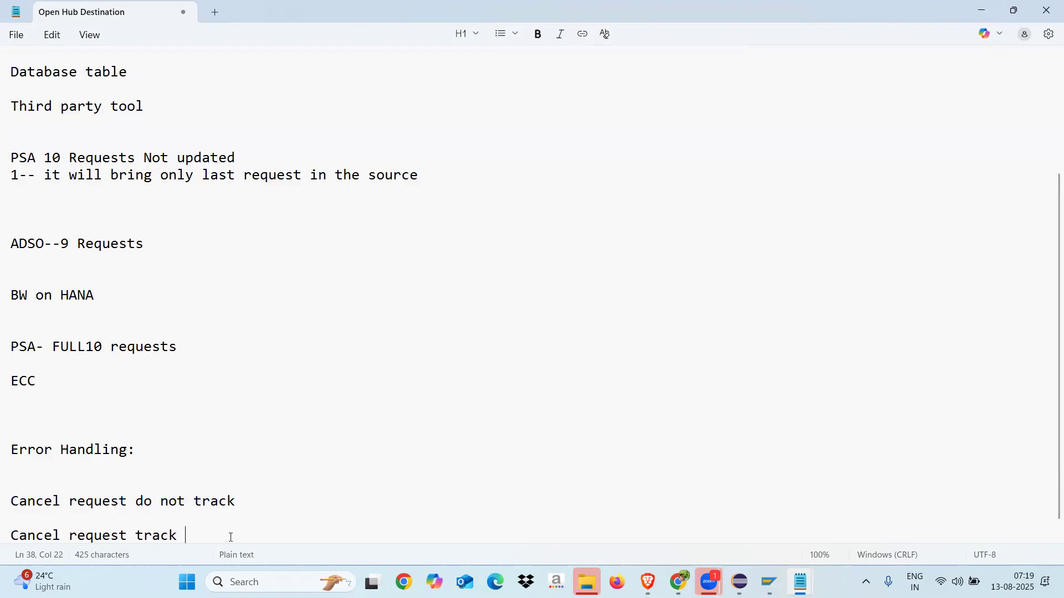
Complete the copied line as "Cancel request track first record" and append "no update" to the "Cancel request do not track" line
{"action": "type", "text": "frist req"}
{"action": "key", "text": "BackSpace"}
{"action": "type", "text": "cord"}
{"action": "key", "text": "BackSpace"}
{"action": "key", "text": "BackSpace"}
{"action": "key", "text": "BackSpace"}
{"action": "key", "text": "BackSpace"}
{"action": "type", "text": "irst"}
{"action": "type", "text": "no updat"}
{"action": "type", "text": "e"}
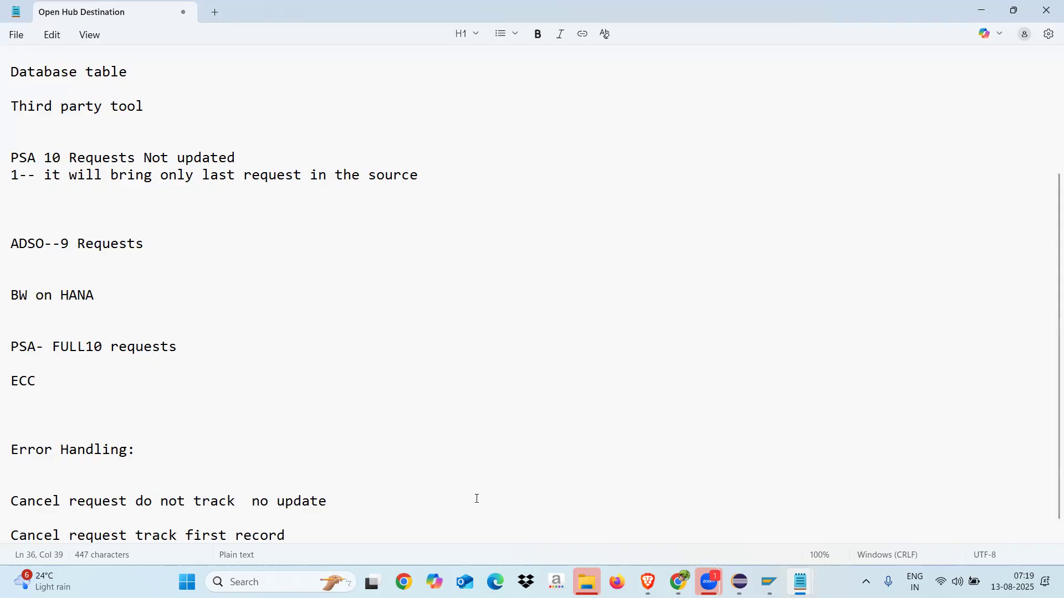
Add a long run of blank lines at the end of the notes to make room below the error handling options
{"action": "left_click", "coordinate": [1056, 537]}
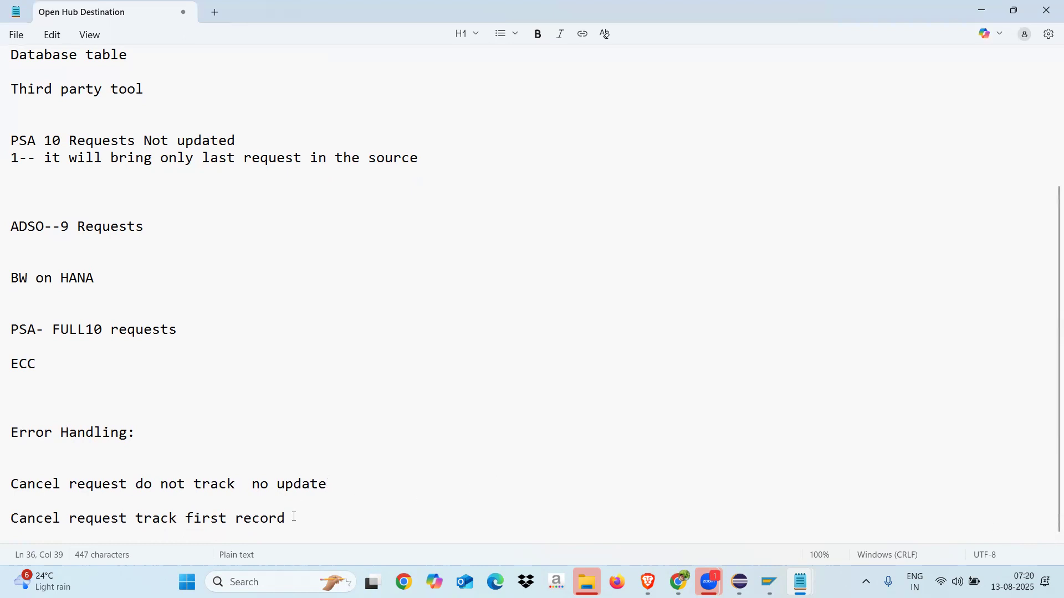
{"action": "key", "text": "Return"}
{"action": "key", "text": "Return"}
{"action": "key", "text": "Return"}
{"action": "key", "text": "Return"}
{"action": "key", "text": "Return"}
{"action": "key", "text": "Return"}
{"action": "key", "text": "Return"}
{"action": "key", "text": "Return"}
{"action": "key", "text": "Return"}
{"action": "key", "text": "Return"}
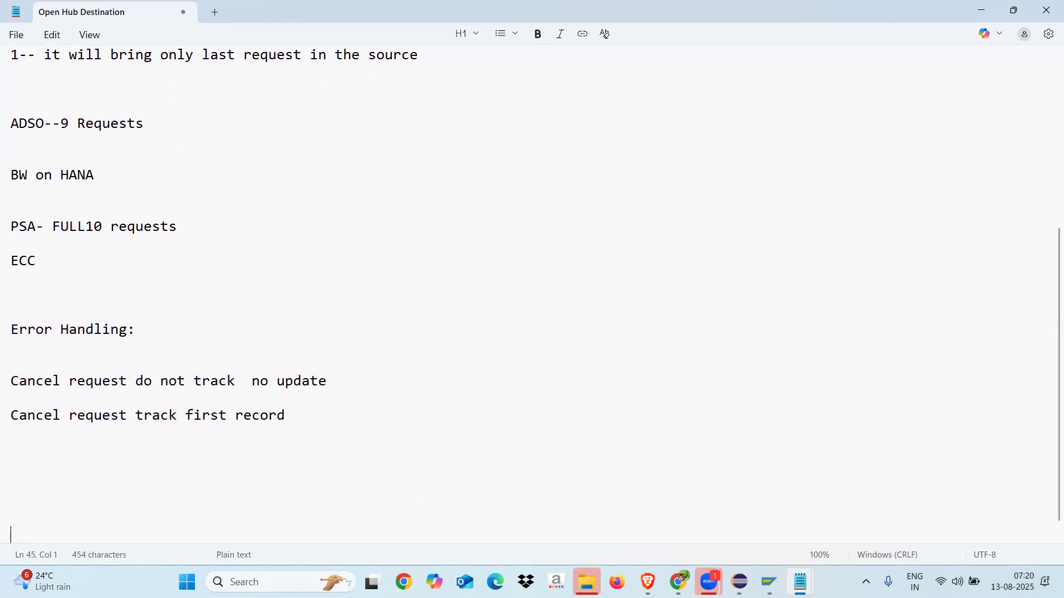
{"action": "key", "text": "Return"}
{"action": "key", "text": "Return"}
{"action": "key", "text": "Return"}
{"action": "key", "text": "Return"}
{"action": "key", "text": "Return"}
{"action": "key", "text": "Return"}
{"action": "key", "text": "Return"}
{"action": "key", "text": "Return"}
{"action": "key", "text": "Return"}
{"action": "key", "text": "Return"}
{"action": "key", "text": "Return"}
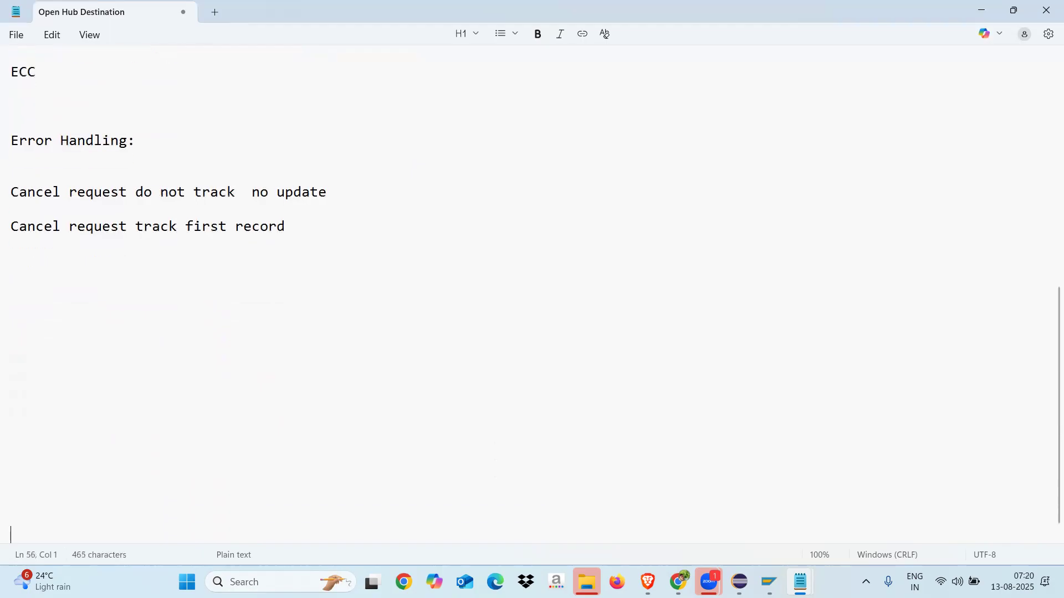
{"action": "key", "text": "Return"}
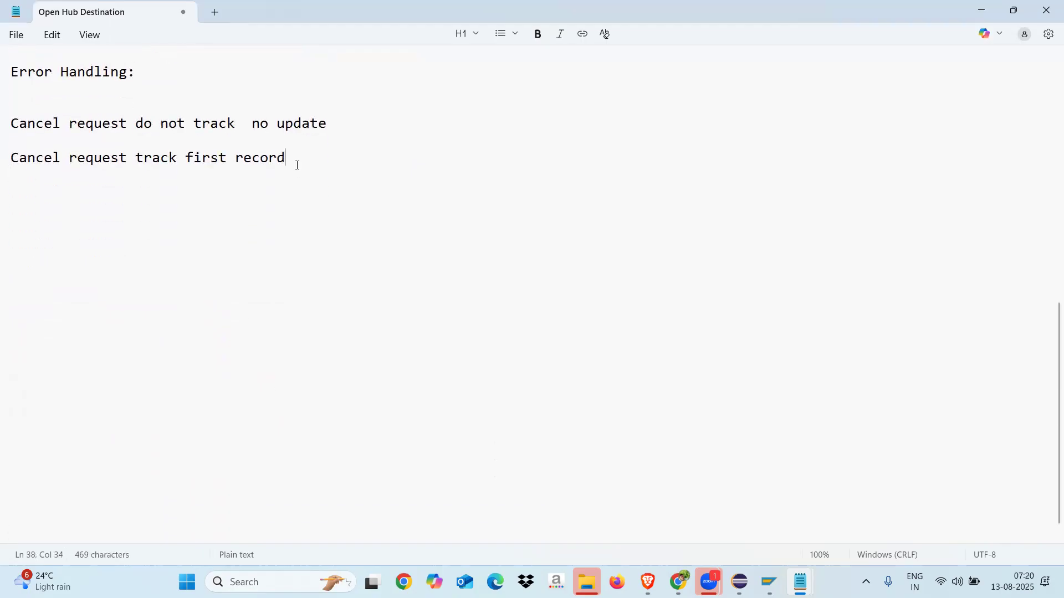
Add the option "Request Red, write error stock, no update" below the "Cancel request track first record" line
{"action": "key", "text": "Return"}
{"action": "type", "text": "Reqy"}
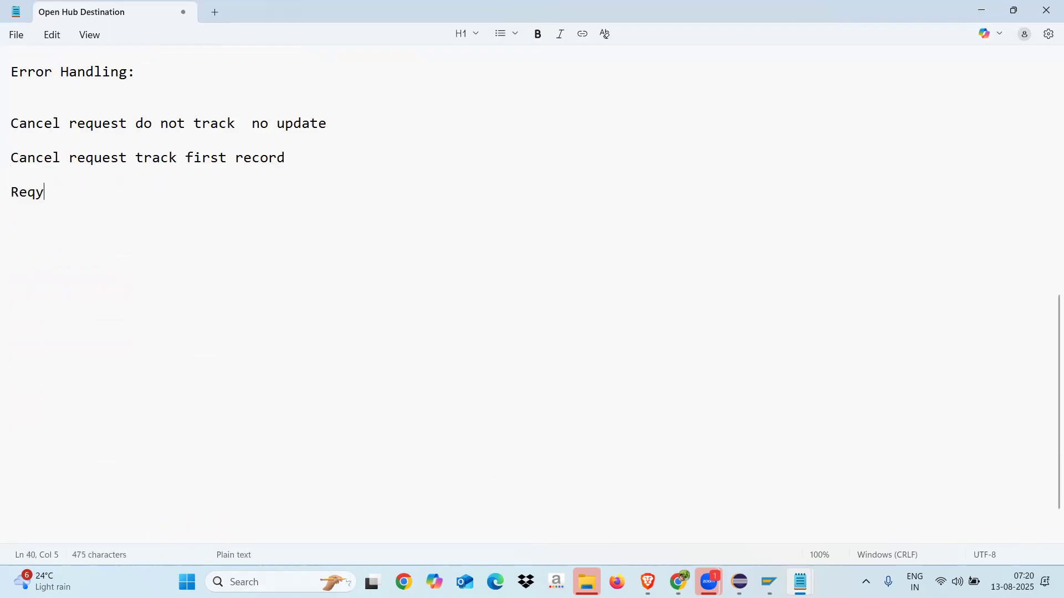
{"action": "key", "text": "BackSpace"}
{"action": "type", "text": "uest Red,"}
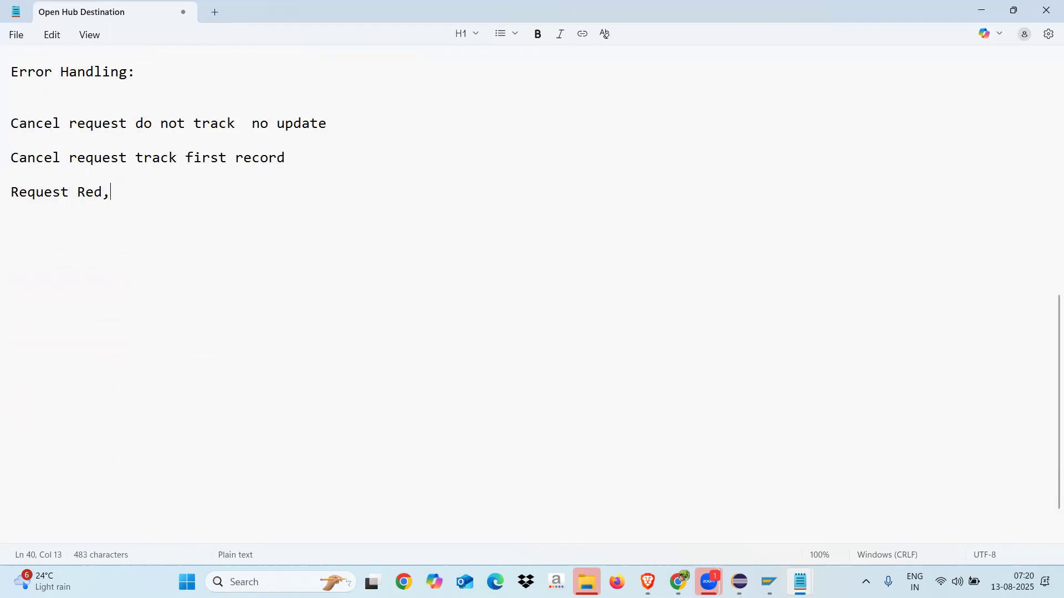
{"action": "type", "text": " write "}
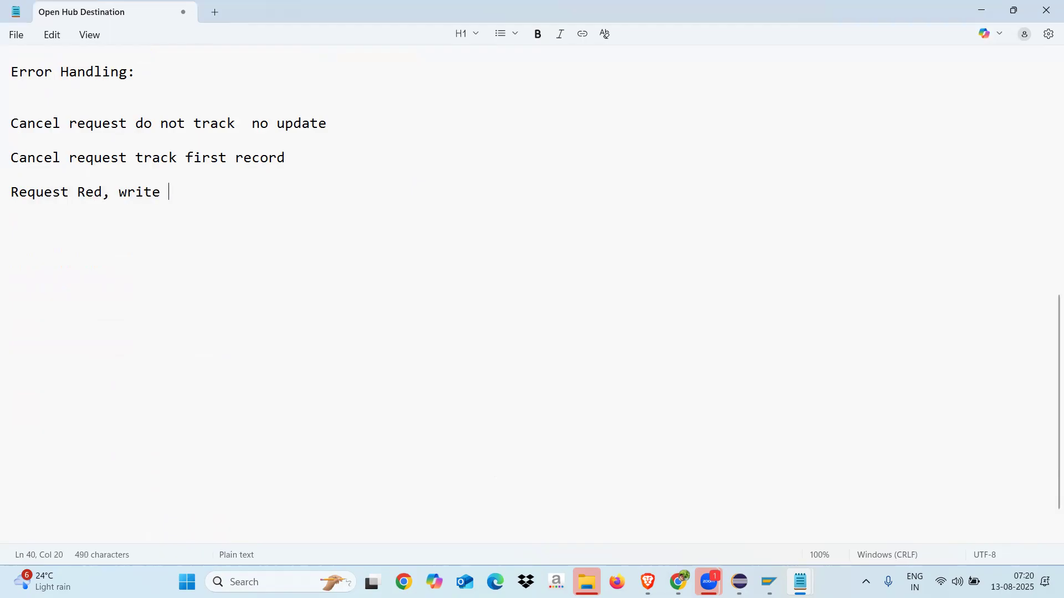
{"action": "type", "text": "error sti"}
{"action": "key", "text": "BackSpace"}
{"action": "type", "text": "ock, no update"}
Add the option "Request green, write error stock, Valid record update" below the Request Red line
{"action": "key", "text": "Return"}
{"action": "key", "text": "Return"}
{"action": "type", "text": "R"}
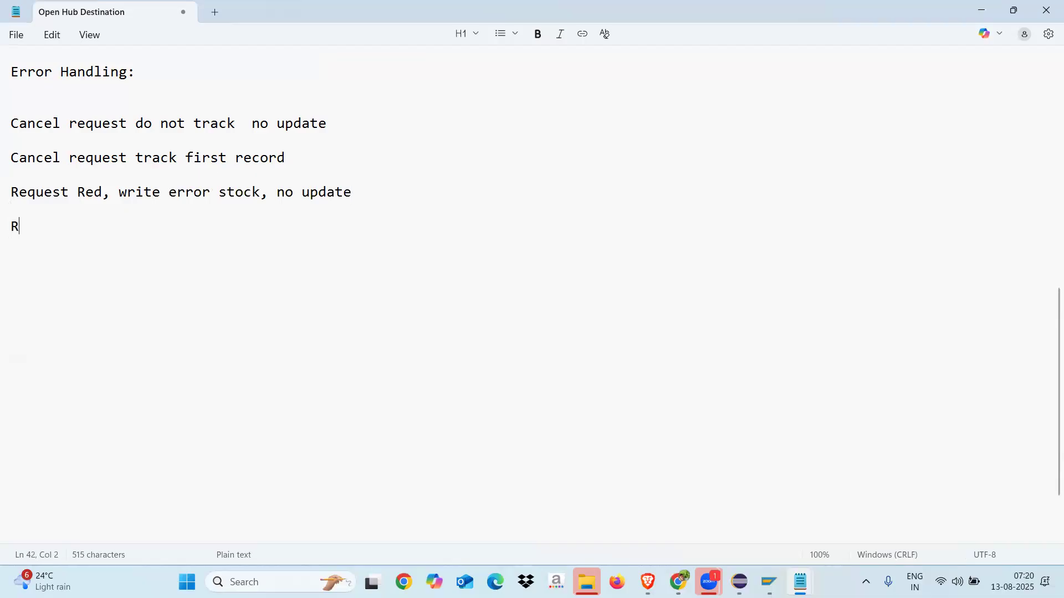
{"action": "type", "text": "equest g"}
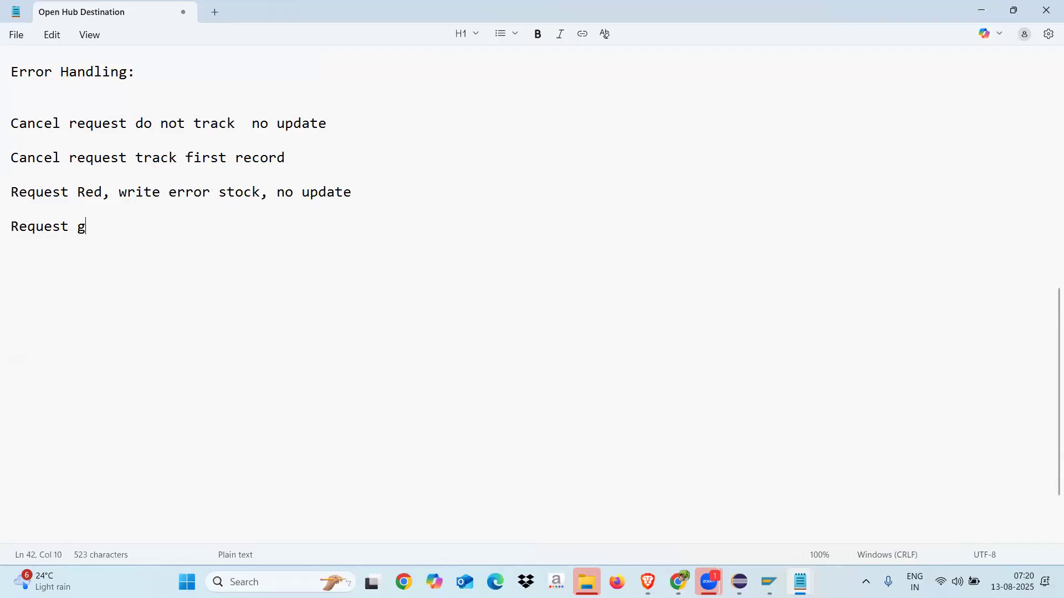
{"action": "type", "text": "reen, write er"}
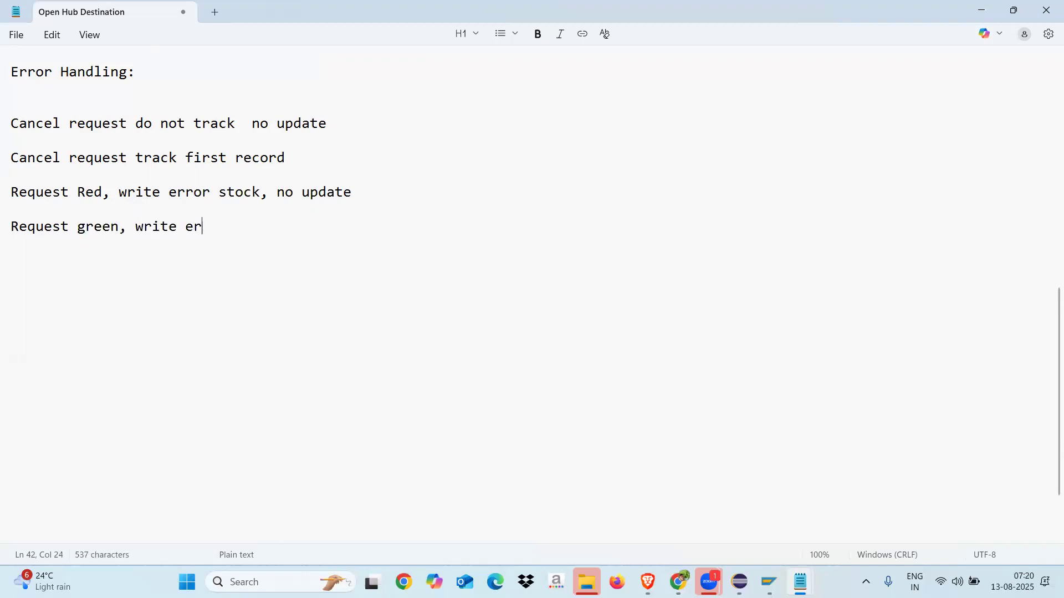
{"action": "type", "text": "ror stock, Valid record update"}
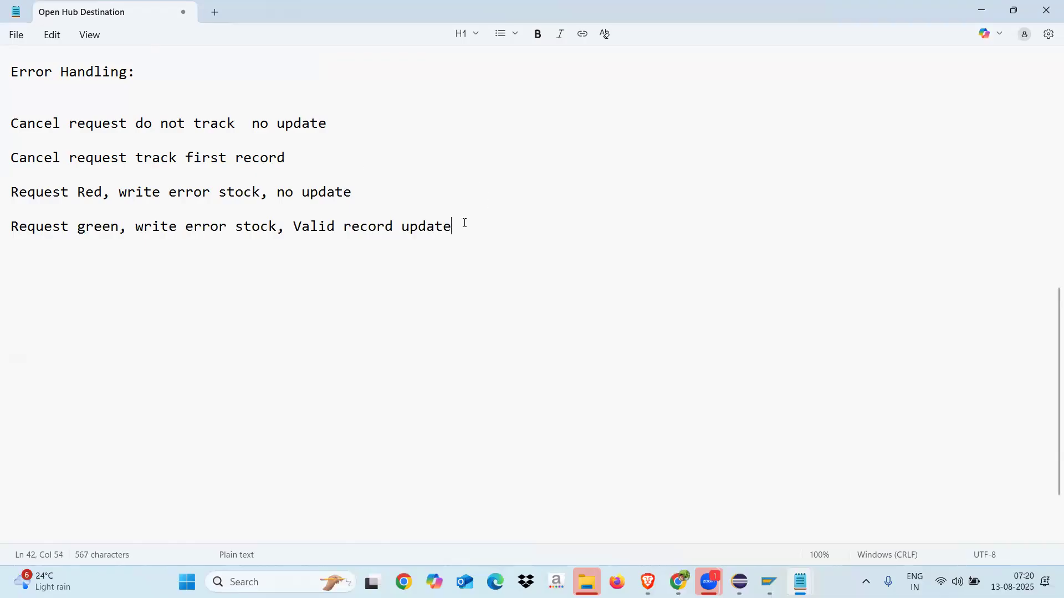
Review the noted Request green option and the two Cancel request options by highlighting their lines
{"action": "left_click_drag", "start_coordinate": [465, 223], "coordinate": [10, 235]}
{"action": "left_click_drag", "start_coordinate": [13, 124], "coordinate": [168, 124]}
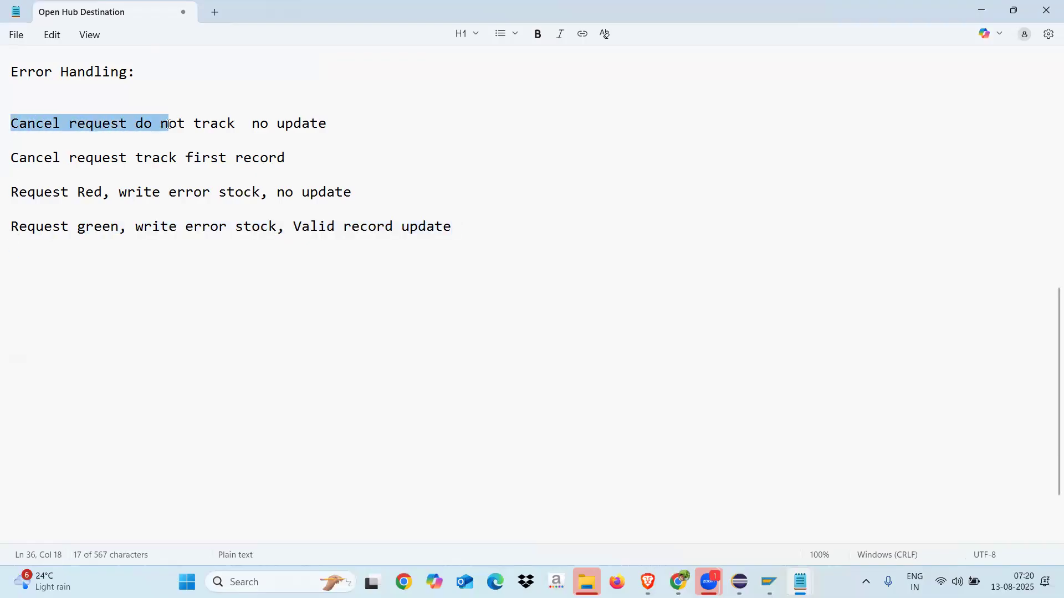
{"action": "left_click_drag", "start_coordinate": [297, 158], "coordinate": [6, 161]}
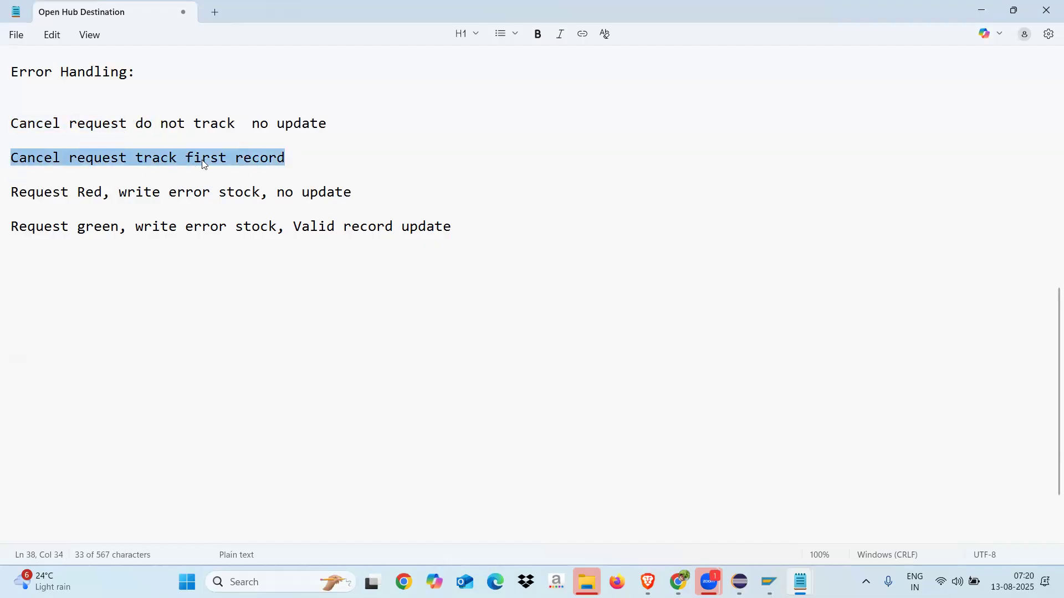
Append "no update" to the "Cancel request track first record" line and highlight the end of that line
{"action": "left_click", "coordinate": [293, 157]}
{"action": "type", "text": "no update"}
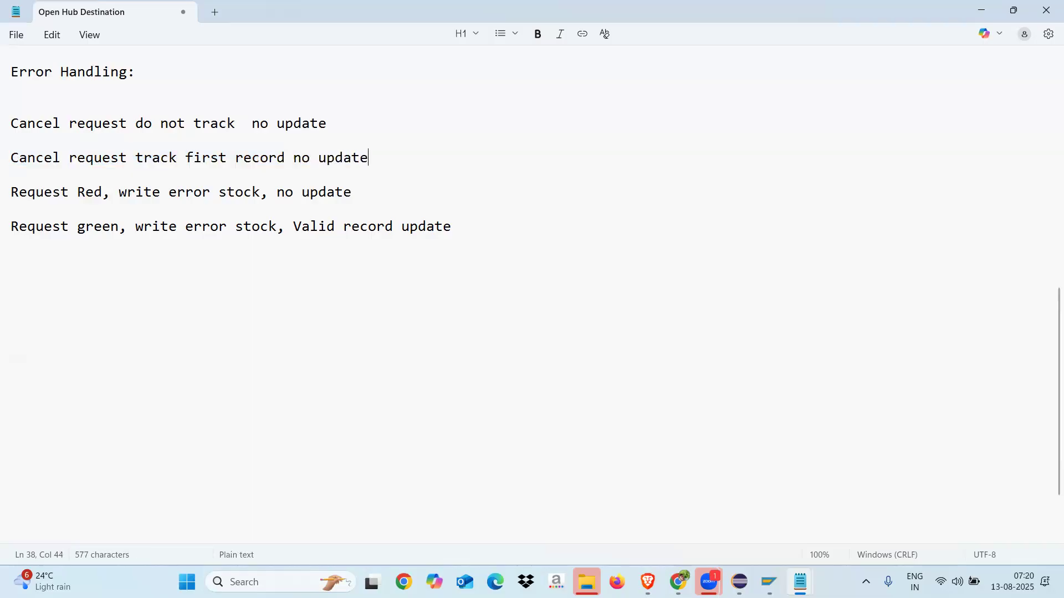
{"action": "key", "text": "ctrl+shift+Left"}
{"action": "key", "text": "ctrl+shift+Left"}
{"action": "key", "text": "ctrl+shift+Left"}
{"action": "key", "text": "ctrl+shift+Left"}
{"action": "key", "text": "ctrl+shift+Left"}
{"action": "key", "text": "ctrl+shift+Left"}
{"action": "key", "text": "ctrl+shift+Left"}
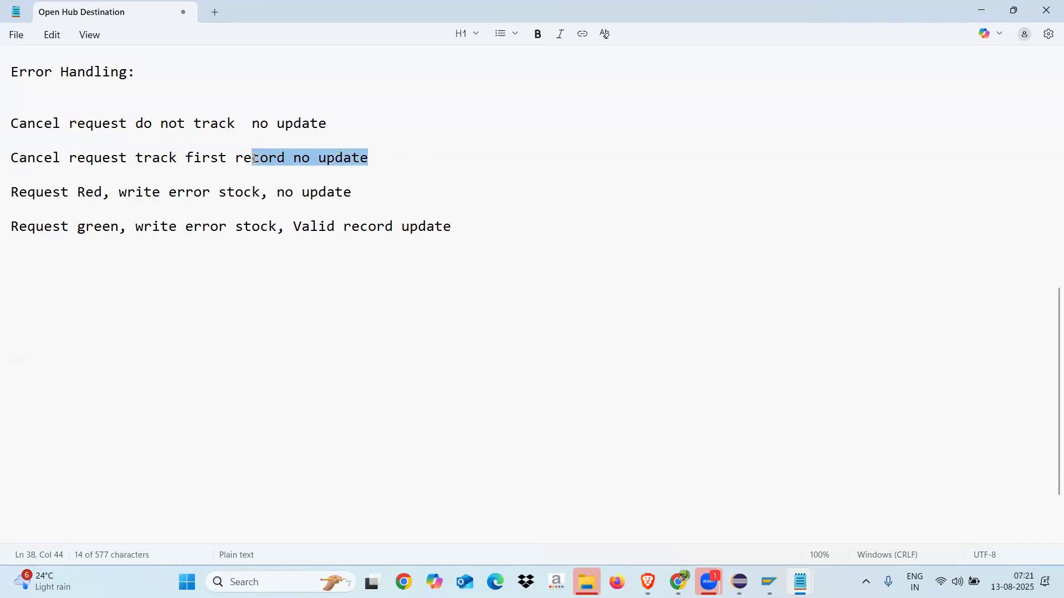
Append "--By default" to the "Cancel request track first record no update" line
{"action": "left_click", "coordinate": [396, 159]}
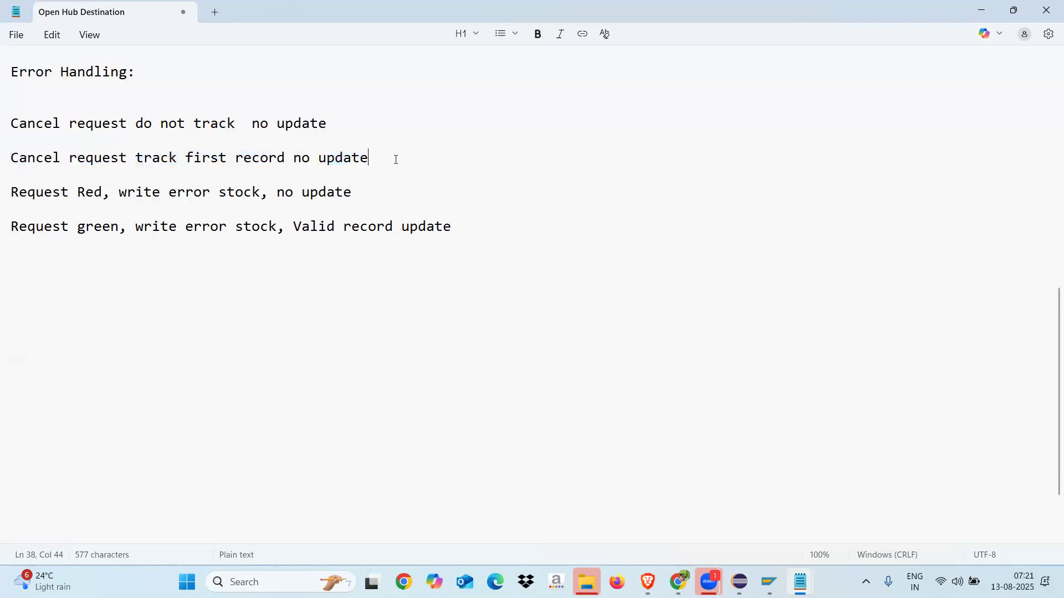
{"action": "type", "text": "--By default"}
Switch to the SAP Display Data Transfer Process window and compare its Error Handling options with the noted wording
{"action": "mouse_move", "coordinate": [769, 582]}
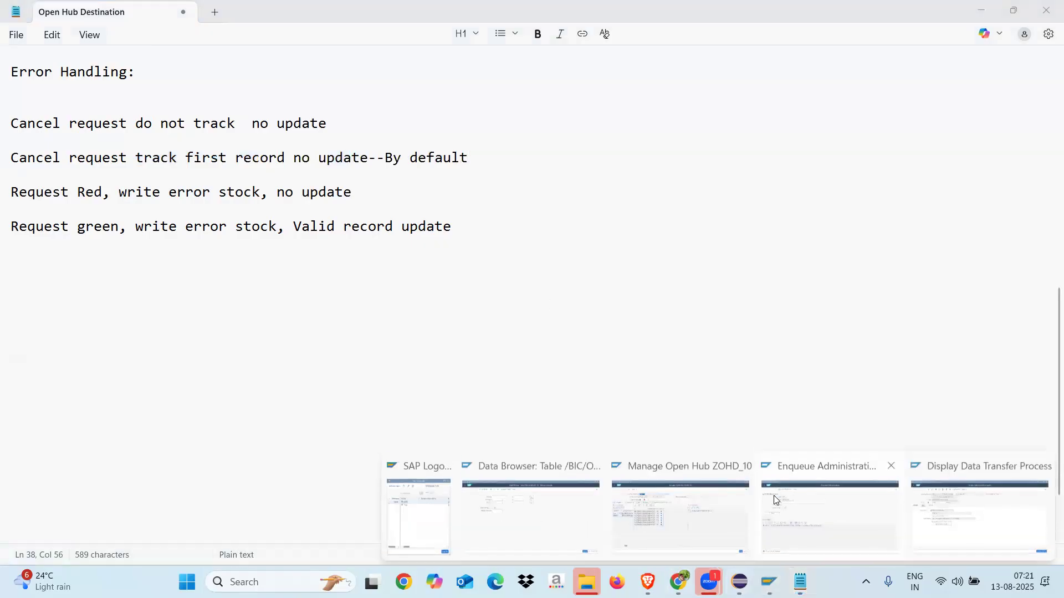
{"action": "left_click", "coordinate": [945, 516]}
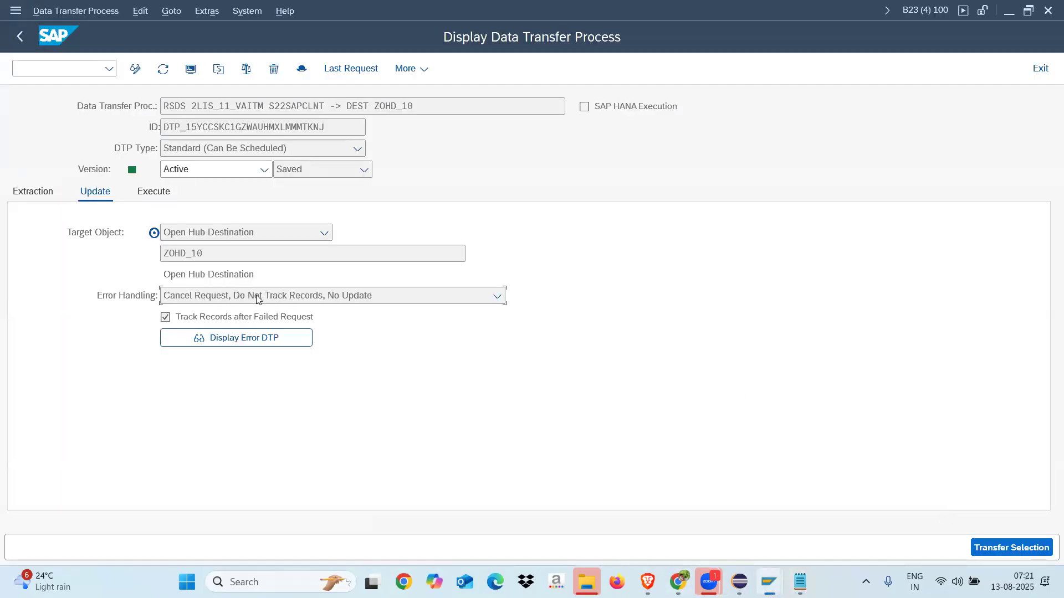
{"action": "left_click", "coordinate": [371, 296]}
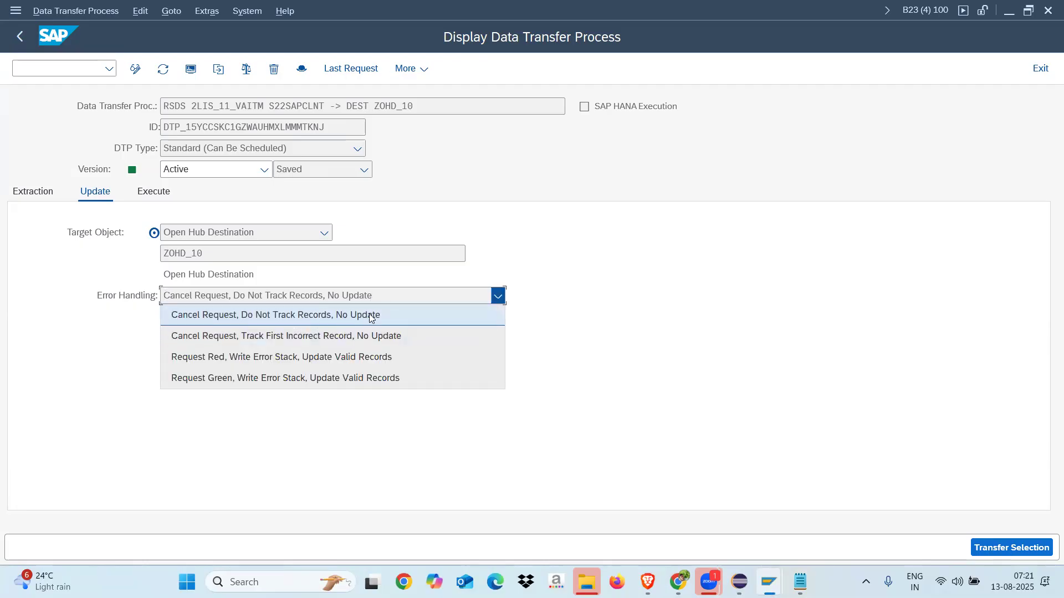
{"action": "key", "text": "Down"}
{"action": "key", "text": "Return"}
{"action": "key", "text": "alt+Tab"}
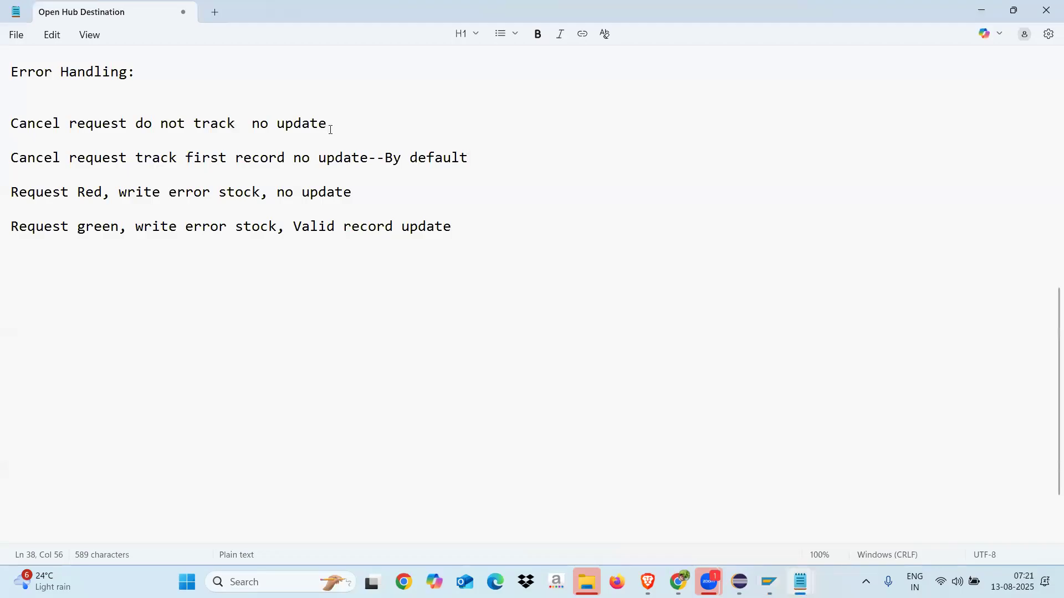
{"action": "key", "text": "alt+Tab"}
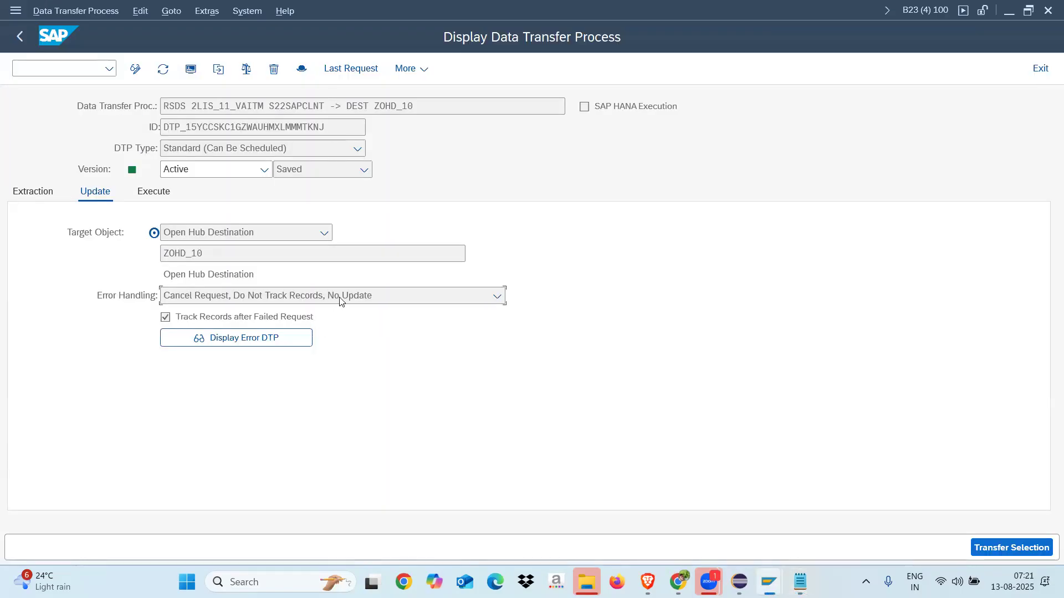
{"action": "left_click", "coordinate": [340, 299]}
{"action": "left_click", "coordinate": [464, 278]}
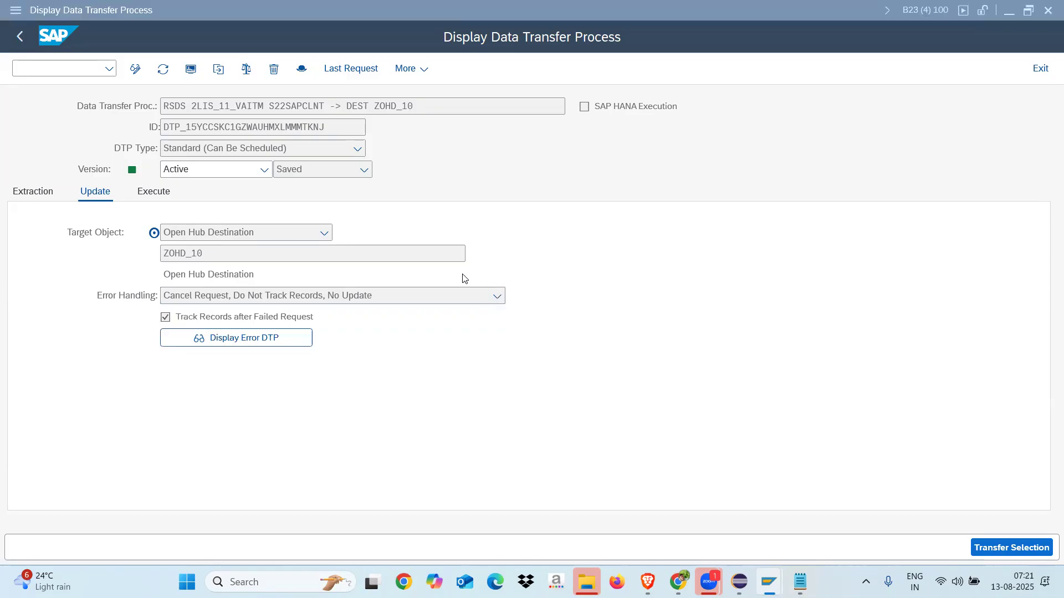
Back in the Notepad notes, insert "record" after "Cancel request do not track" and highlight "Cancel request" in that line
{"action": "key", "text": "alt+Tab"}
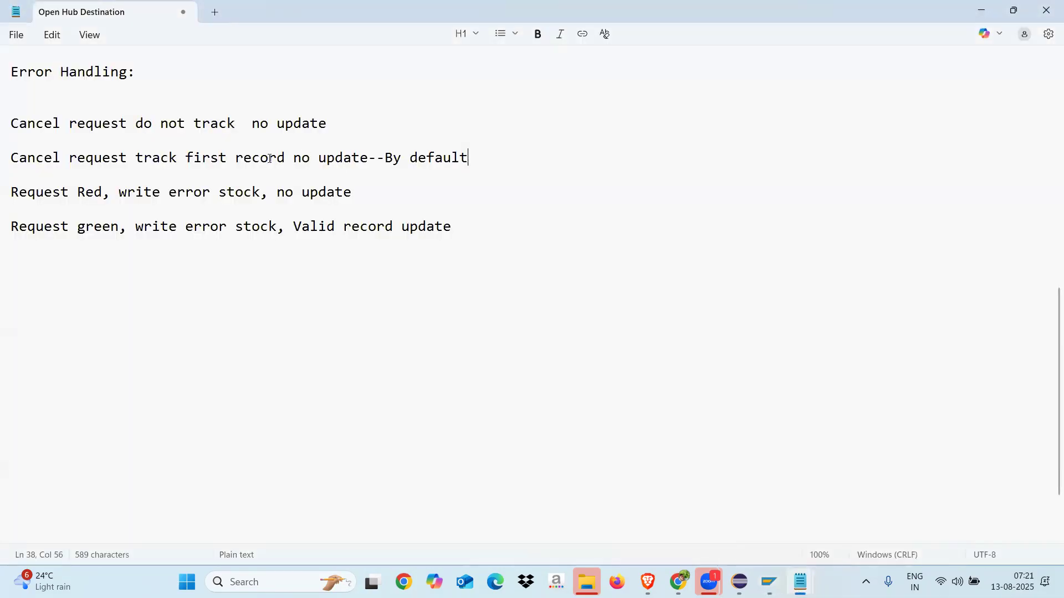
{"action": "left_click", "coordinate": [238, 124]}
{"action": "type", "text": "record"}
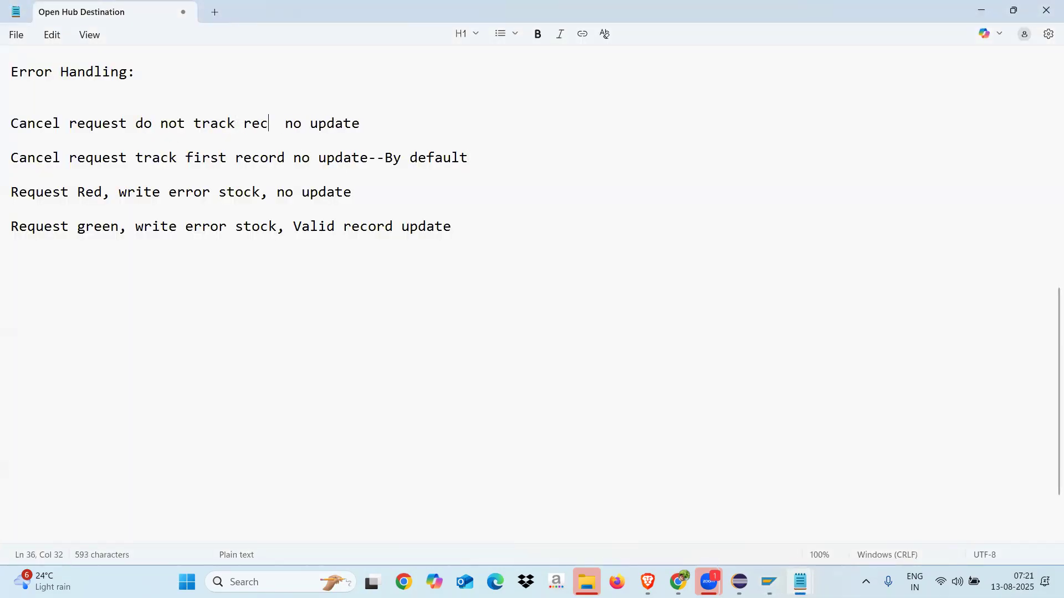
{"action": "left_click", "coordinate": [399, 125]}
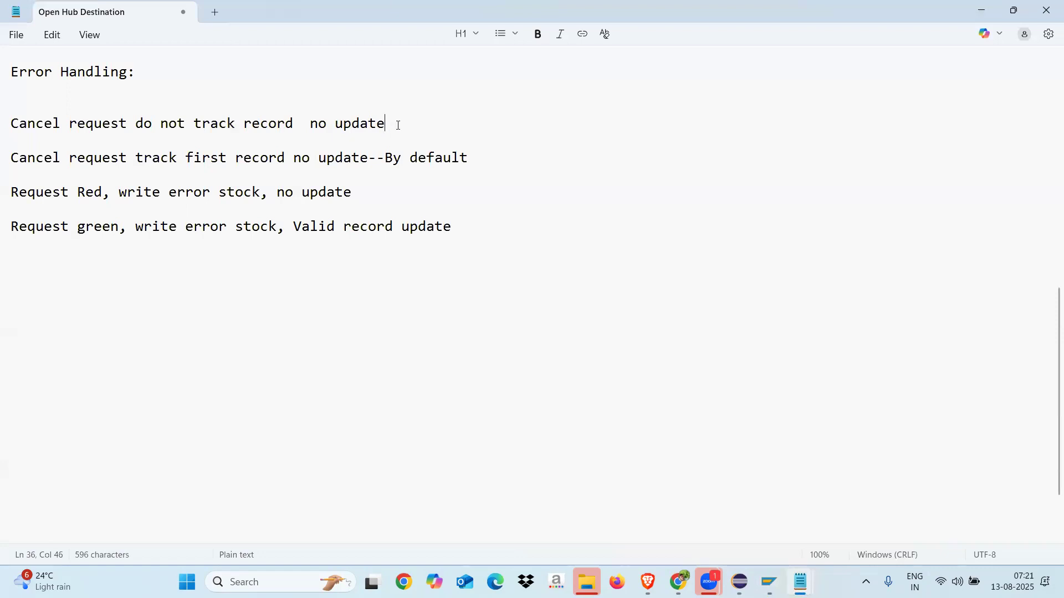
{"action": "left_click", "coordinate": [11, 123]}
{"action": "left_click_drag", "start_coordinate": [40, 123], "coordinate": [127, 126]}
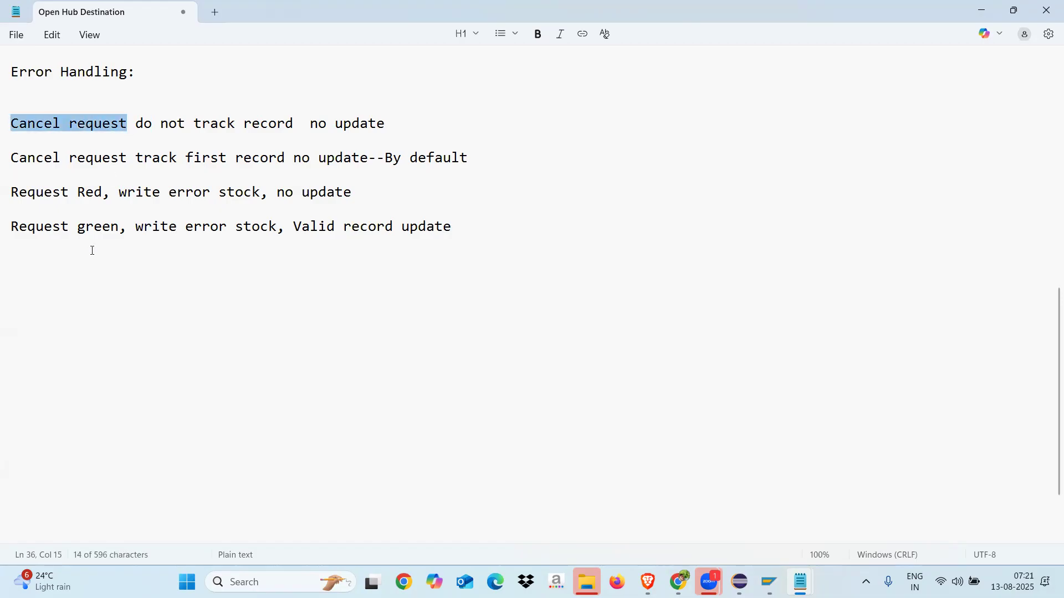
Add the heading "Source to target:" below the error handling options, with the line "PSA to ADSO" beneath it
{"action": "left_click", "coordinate": [31, 276]}
{"action": "type", "text": "Source to target:"}
{"action": "key", "text": "Return"}
{"action": "key", "text": "Return"}
{"action": "key", "text": "Return"}
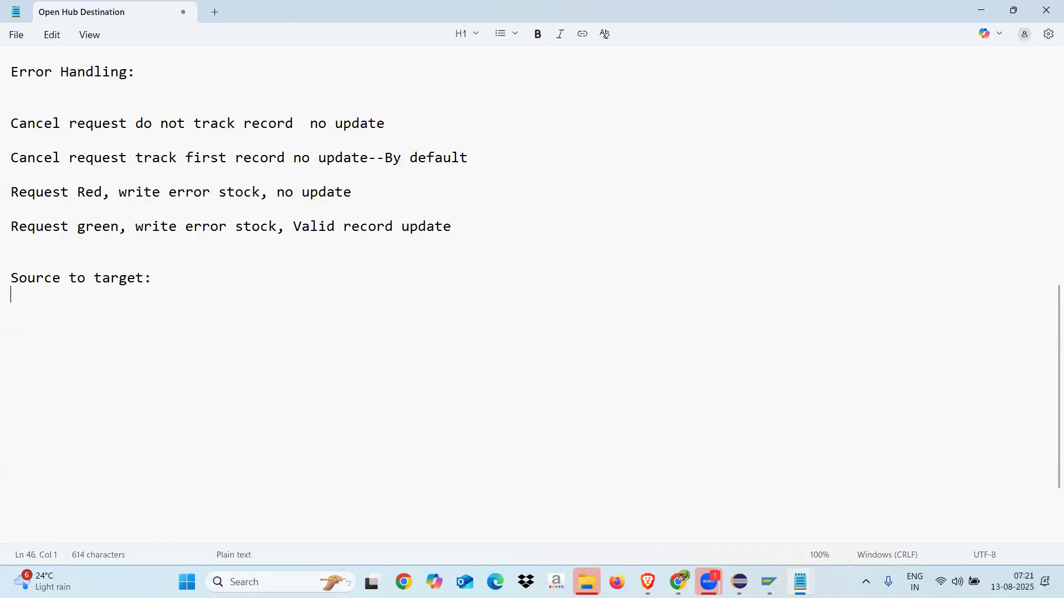
{"action": "type", "text": "PSA   to  "}
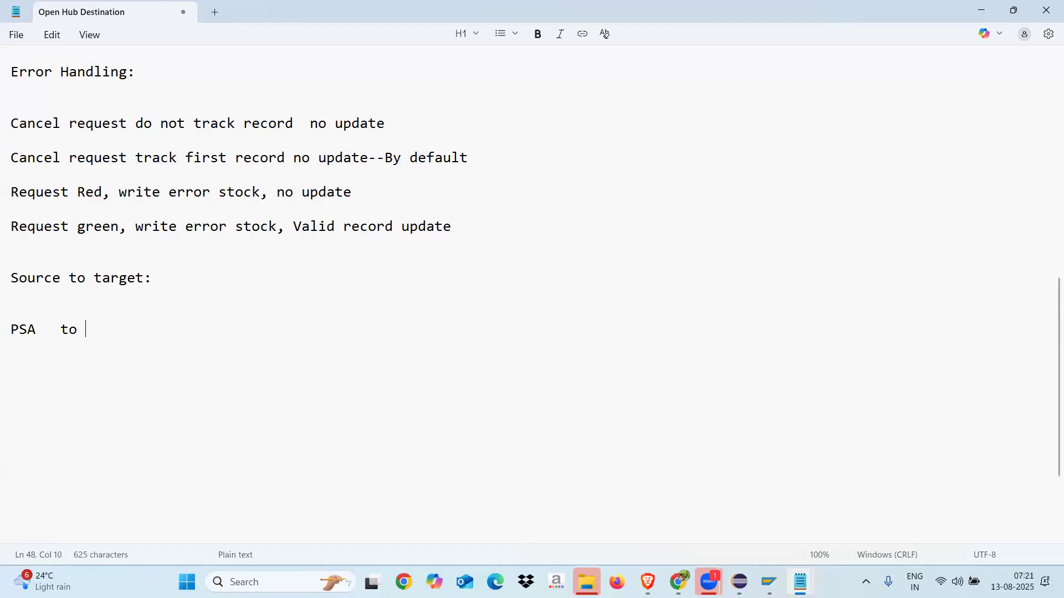
{"action": "type", "text": "ADSO"}
{"action": "left_click", "coordinate": [36, 330]}
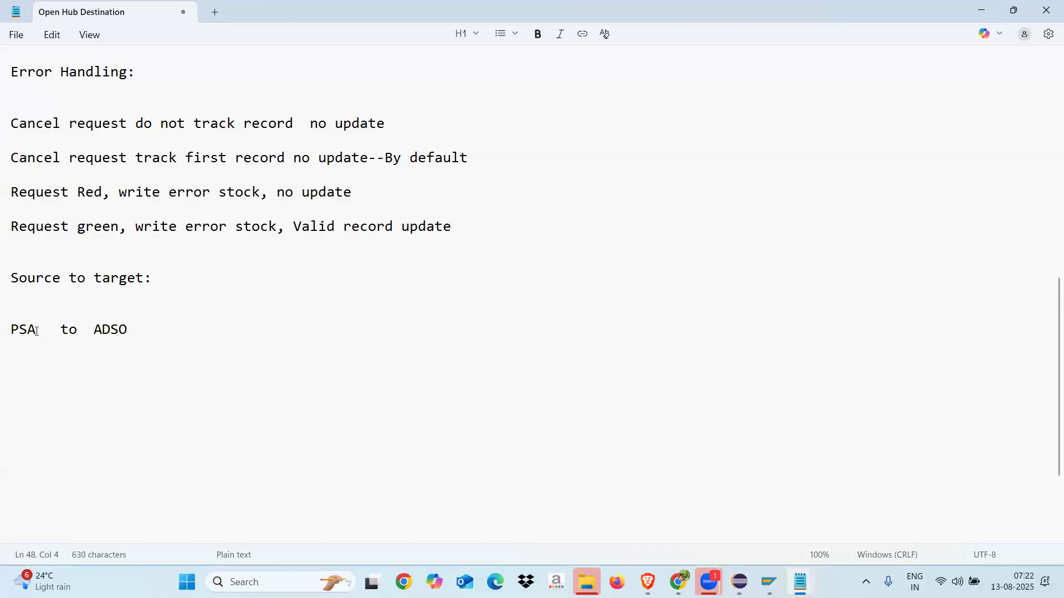
Insert "(error records)" directly after PSA in the "PSA to ADSO" line
{"action": "type", "text": "(error "}
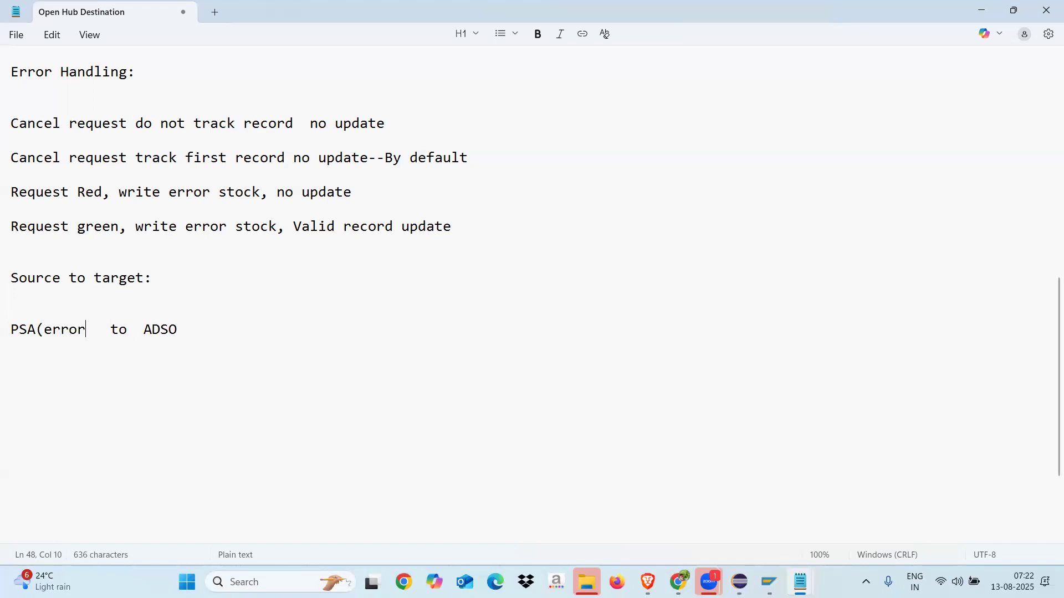
{"action": "type", "text": "records)"}
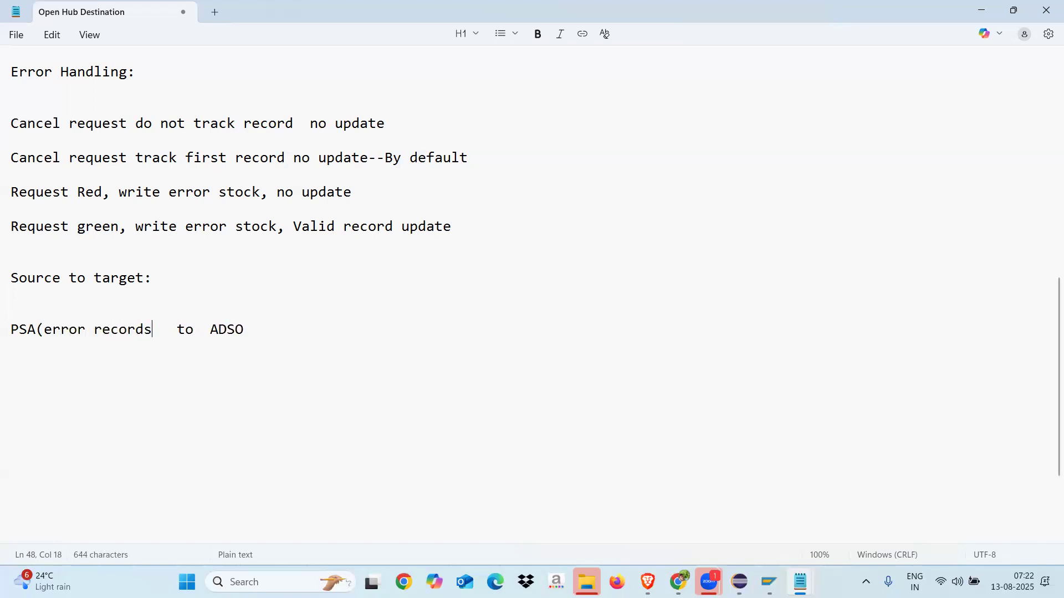
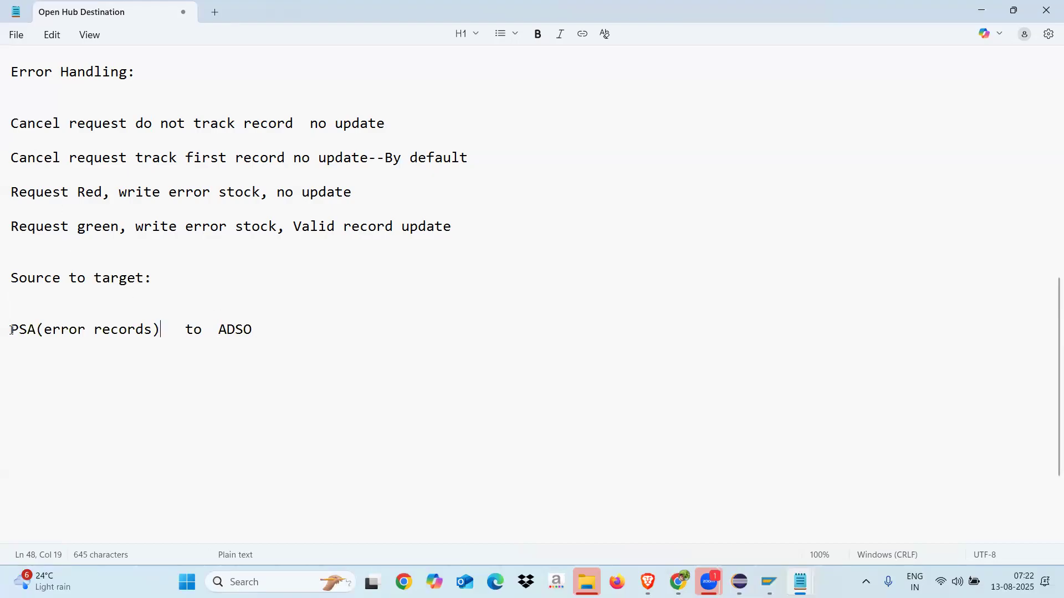
{"action": "left_click_drag", "start_coordinate": [11, 330], "coordinate": [254, 334]}
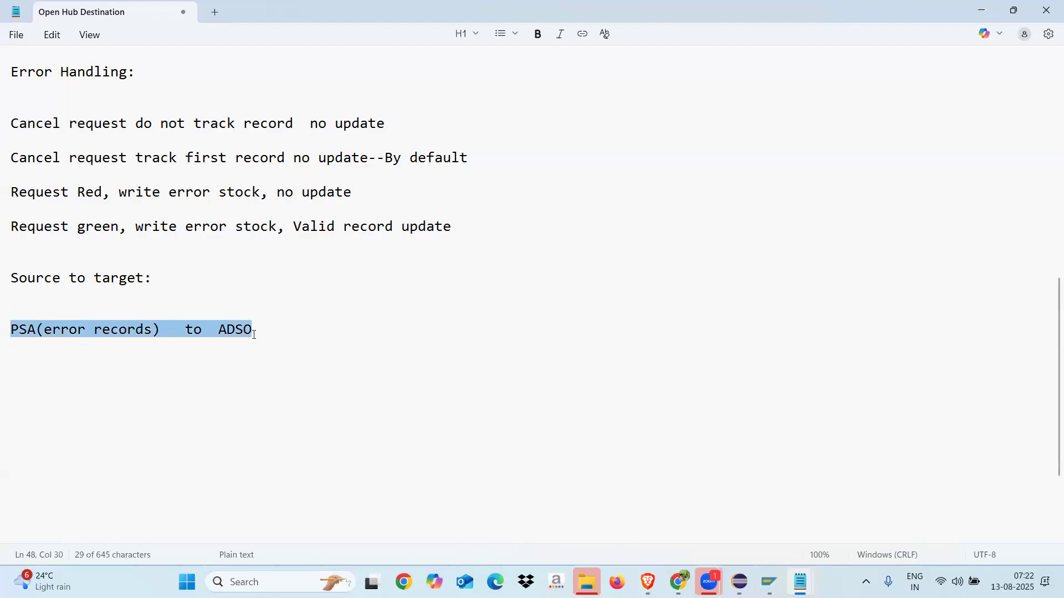
Add a separate line reading "DTP" below the "PSA(error records) to ADSO" line
{"action": "left_click", "coordinate": [285, 338]}
{"action": "key", "text": "Return"}
{"action": "key", "text": "Return"}
{"action": "type", "text": "DTP"}
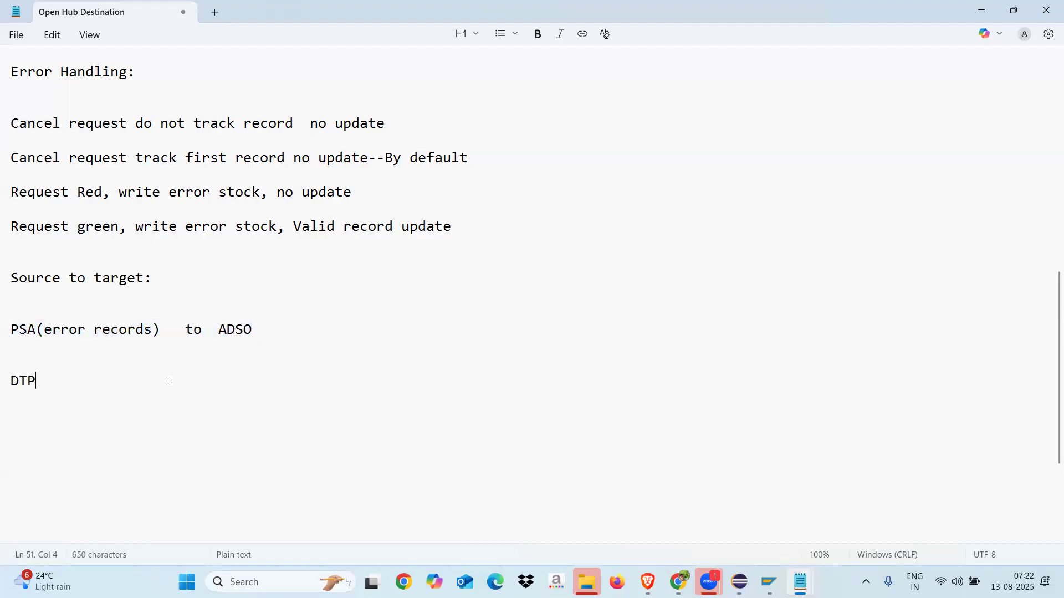
{"action": "left_click_drag", "start_coordinate": [51, 386], "coordinate": [10, 381]}
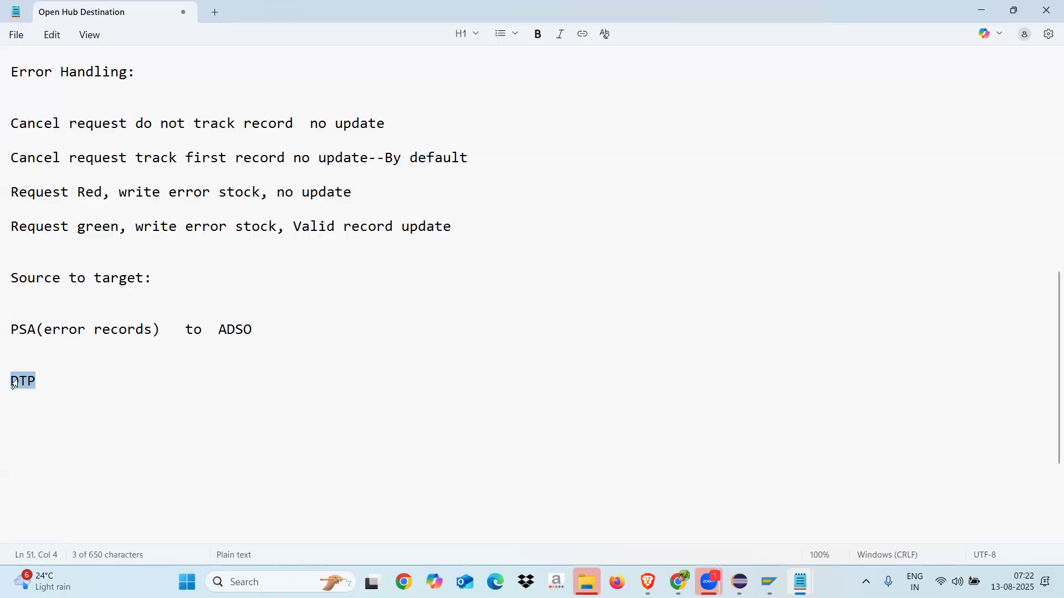
{"action": "left_click", "coordinate": [37, 381]}
{"action": "double_click", "coordinate": [37, 380]}
Append "-- Current data load will fail but we will not identify why data failed" after ADSO on the PSA line
{"action": "triple_click", "coordinate": [12, 123]}
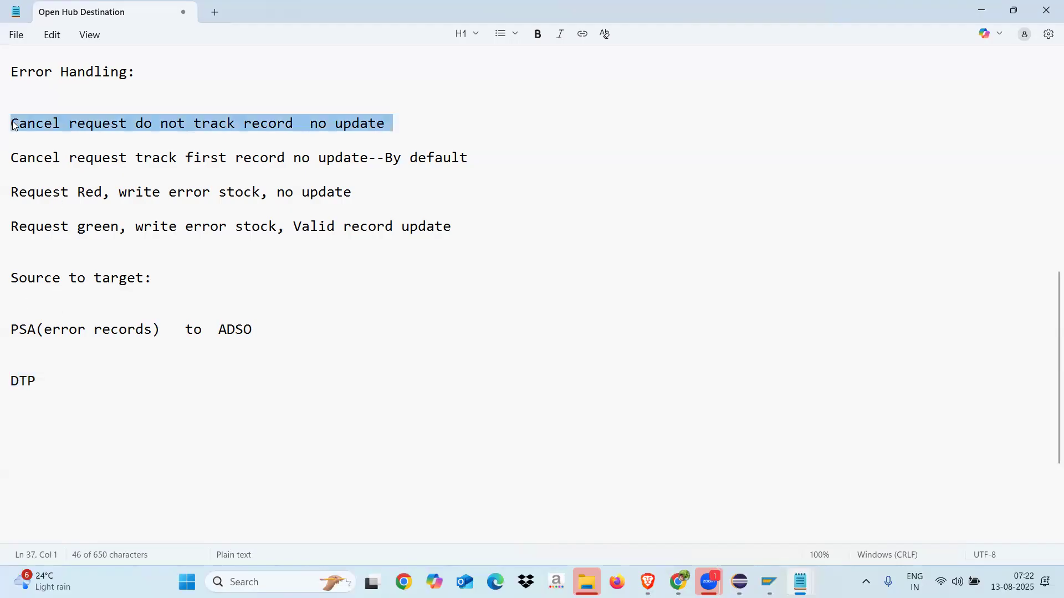
{"action": "left_click", "coordinate": [405, 121]}
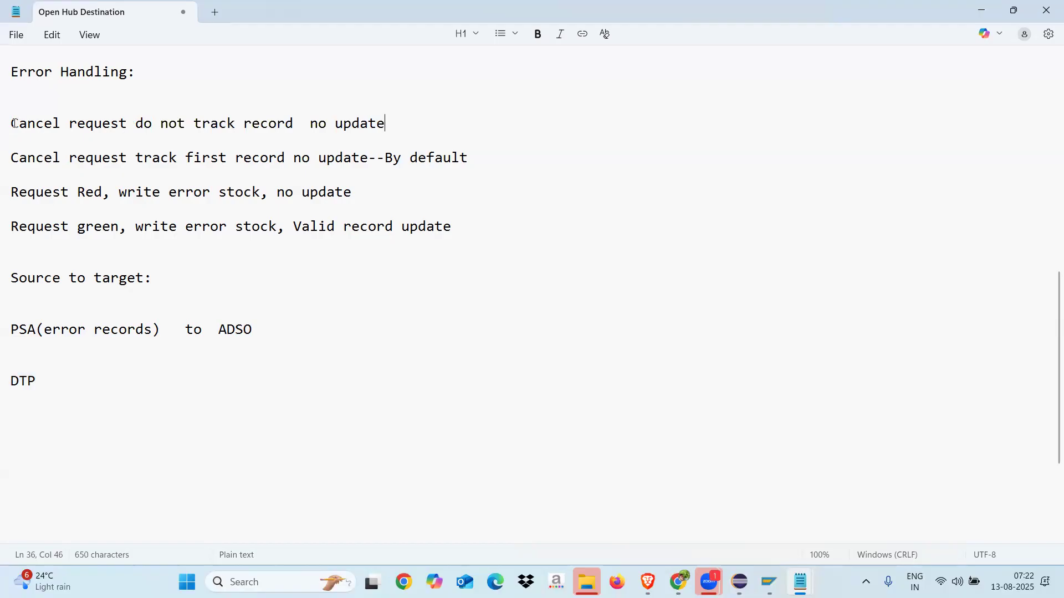
{"action": "left_click", "coordinate": [269, 330]}
{"action": "type", "text": "-- Current data load w"}
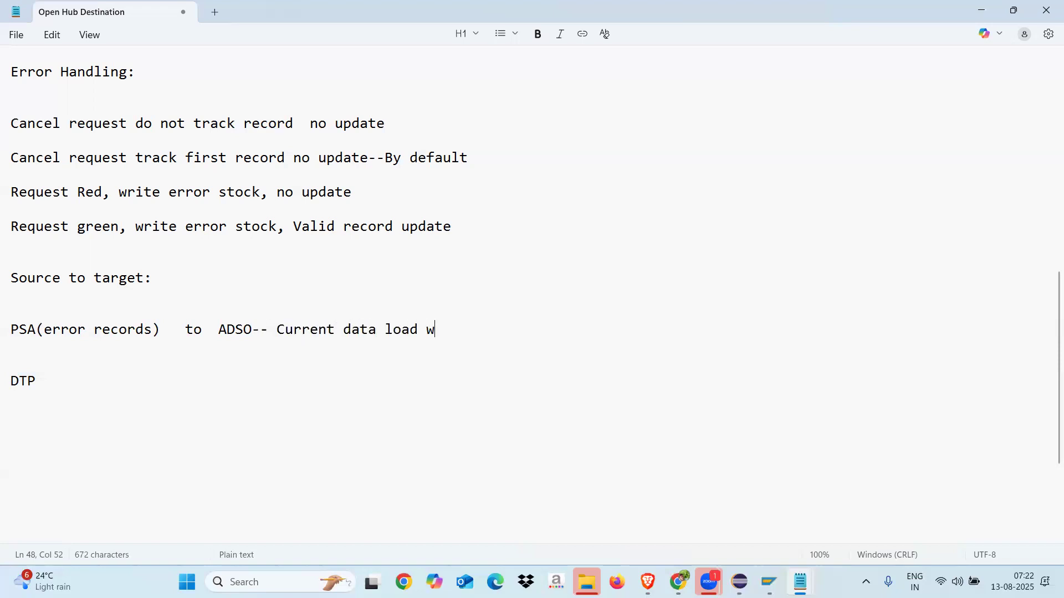
{"action": "type", "text": "ill fail "}
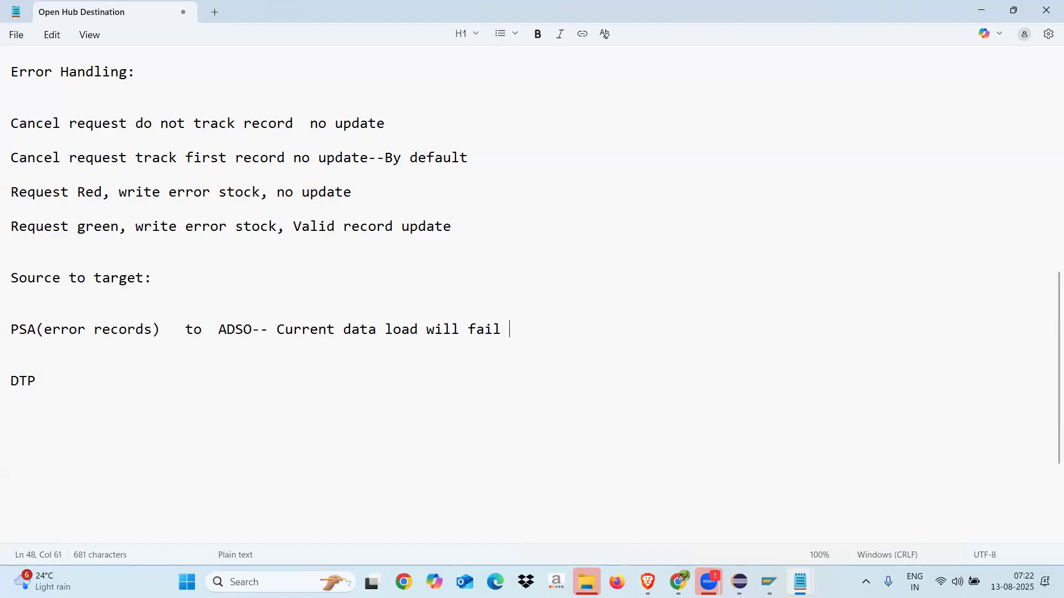
{"action": "type", "text": "but we "}
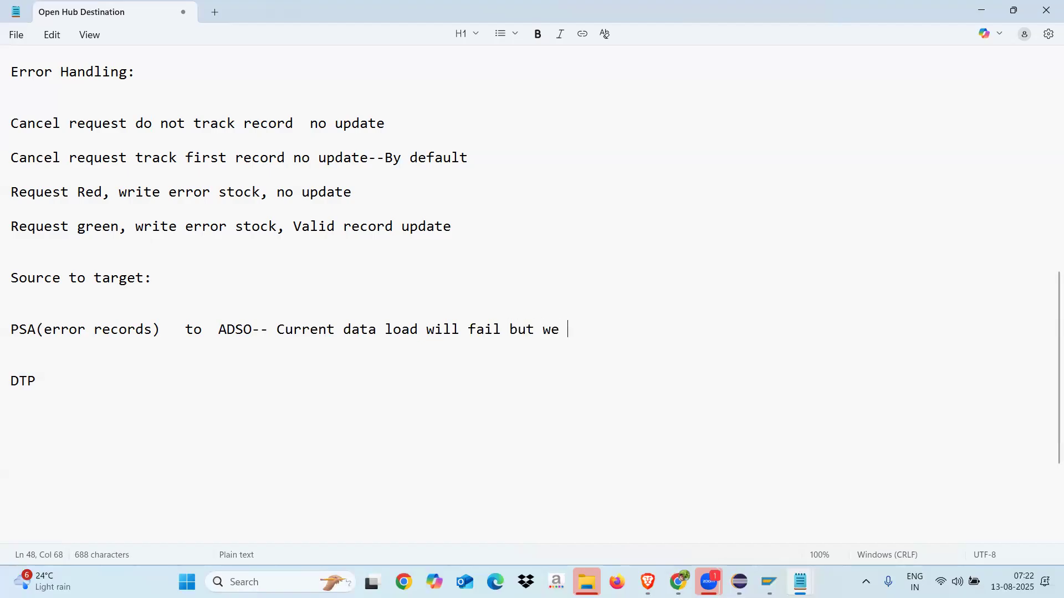
{"action": "type", "text": "will not identify"}
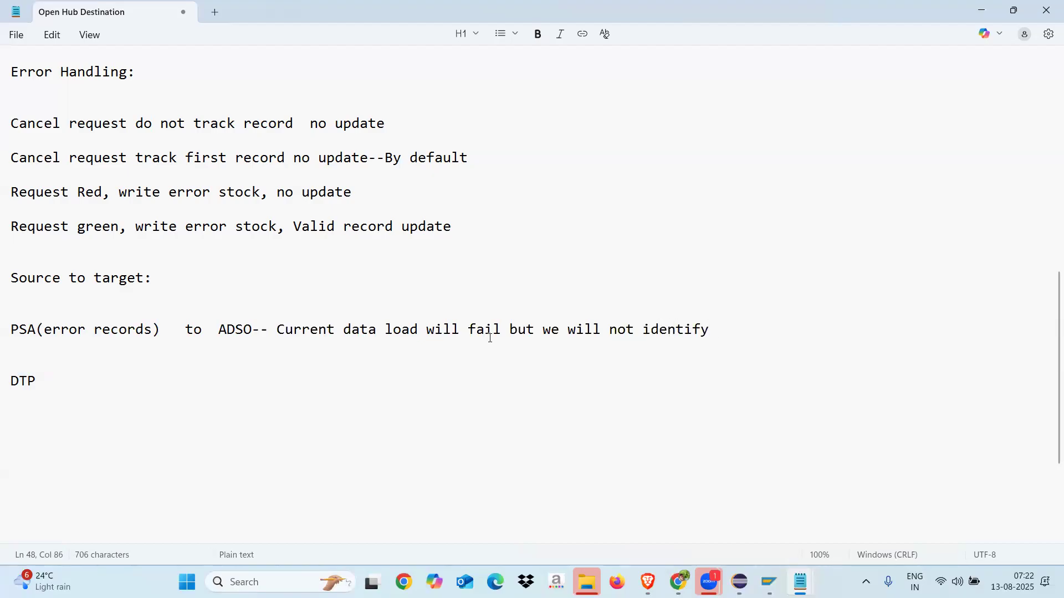
{"action": "type", "text": " why data failed"}
Remove "--By default" from the end of the "Cancel request track first record no update" line
{"action": "left_click_drag", "start_coordinate": [391, 122], "coordinate": [8, 125]}
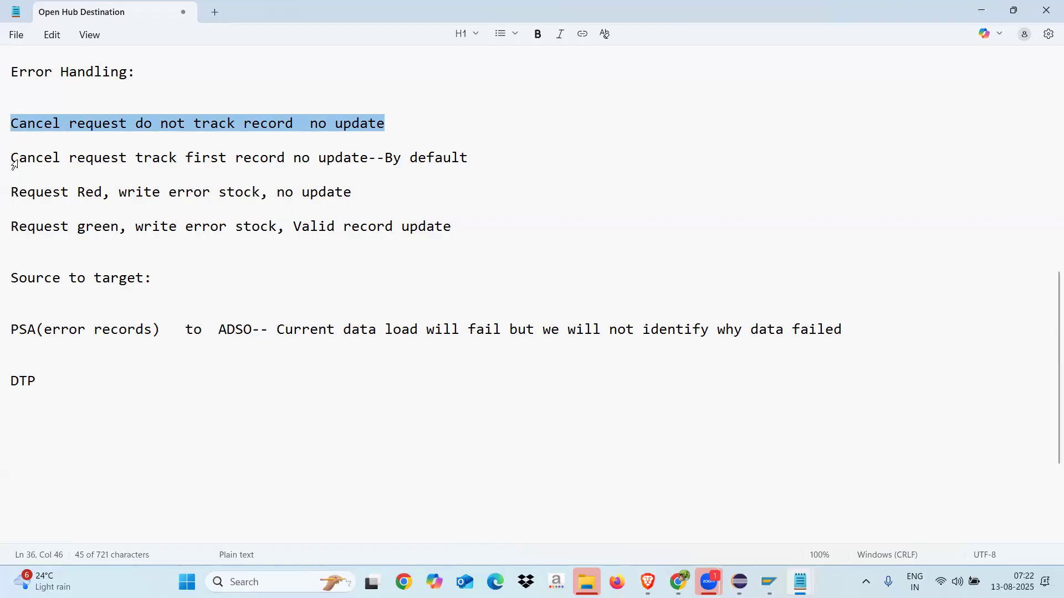
{"action": "key", "text": "Down"}
{"action": "key", "text": "Down"}
{"action": "left_click_drag", "start_coordinate": [11, 159], "coordinate": [480, 163]}
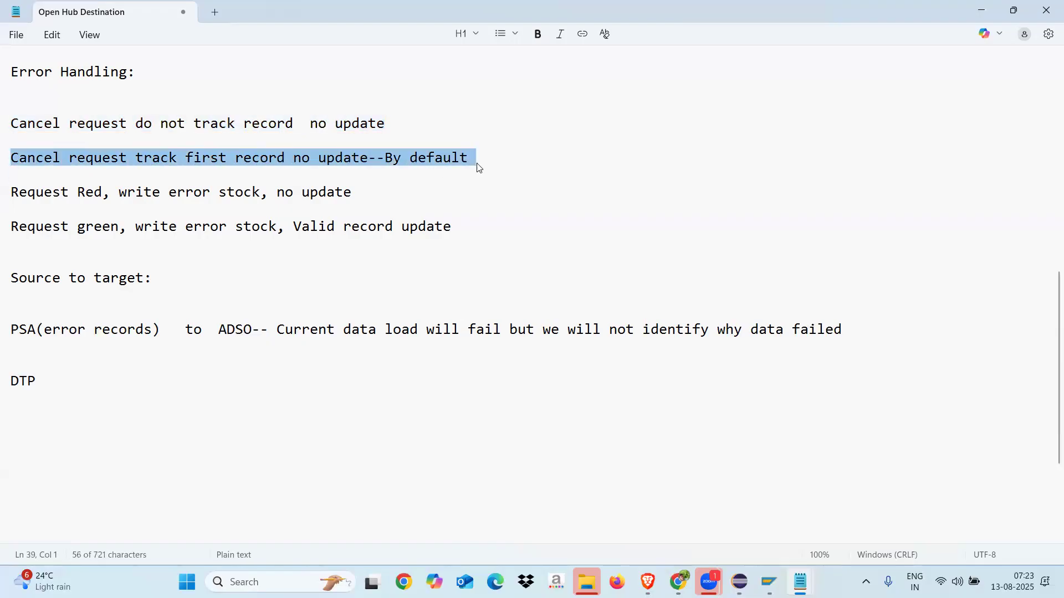
{"action": "left_click", "coordinate": [480, 163]}
{"action": "key", "text": "BackSpace"}
{"action": "key", "text": "BackSpace"}
{"action": "key", "text": "BackSpace"}
{"action": "key", "text": "BackSpace"}
{"action": "key", "text": "BackSpace"}
{"action": "key", "text": "BackSpace"}
{"action": "key", "text": "BackSpace"}
{"action": "key", "text": "BackSpace"}
{"action": "key", "text": "BackSpace"}
{"action": "key", "text": "BackSpace"}
{"action": "key", "text": "BackSpace"}
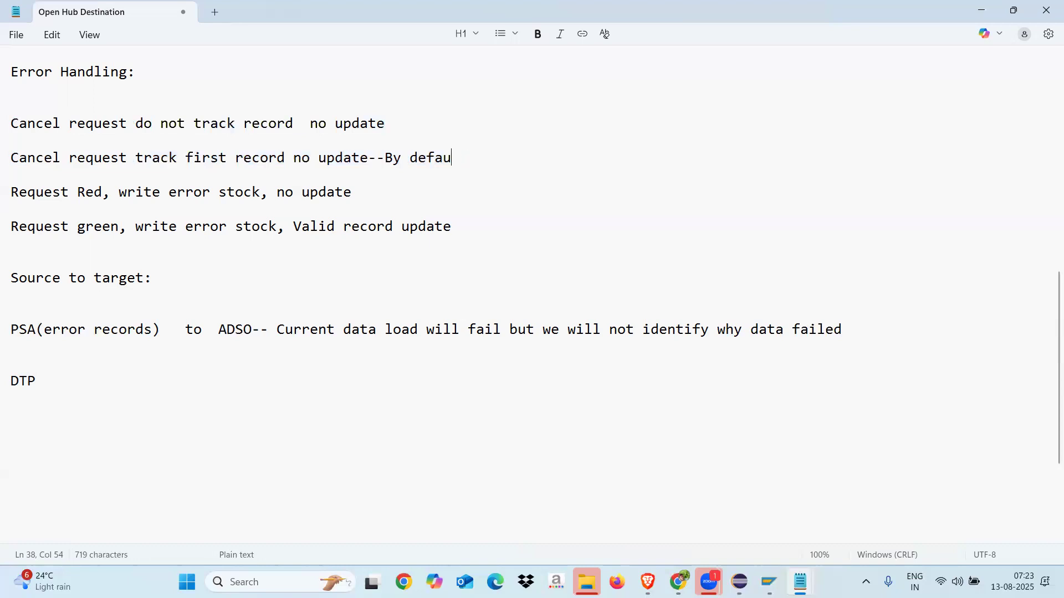
{"action": "key", "text": "BackSpace"}
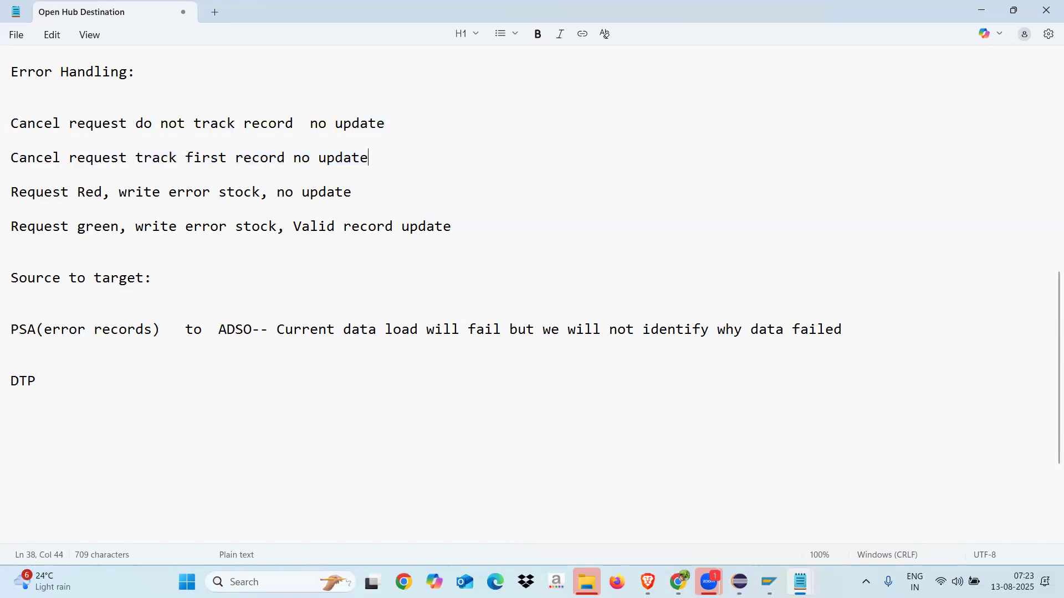
Add below the PSA line: "if you expand one package in details tab of DTP monitor then we will come know why data load failed"
{"action": "left_click", "coordinate": [39, 344]}
{"action": "key", "text": "Return"}
{"action": "type", "text": "if "}
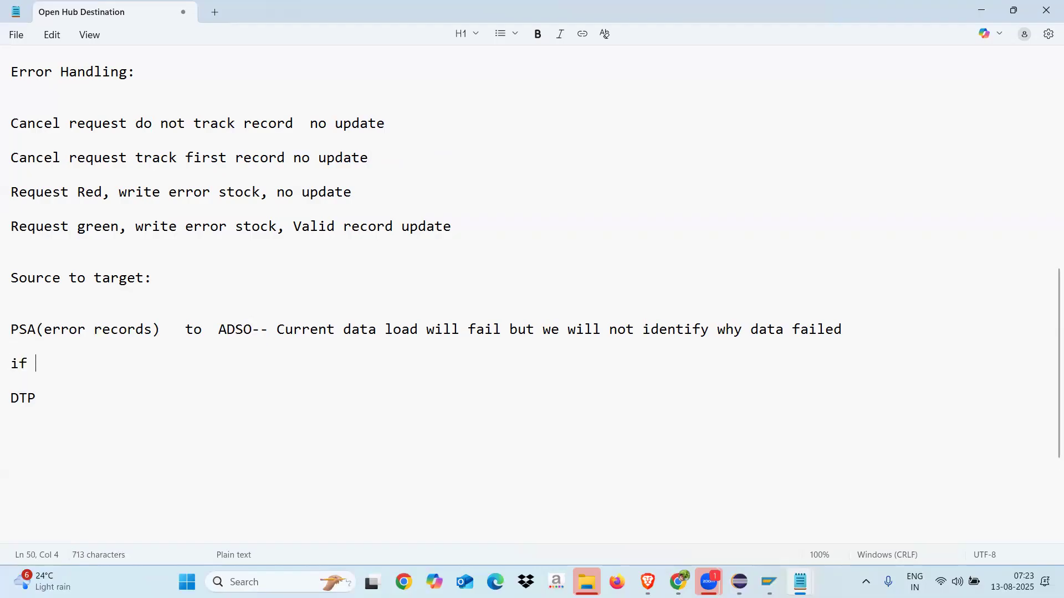
{"action": "type", "text": "you expa"}
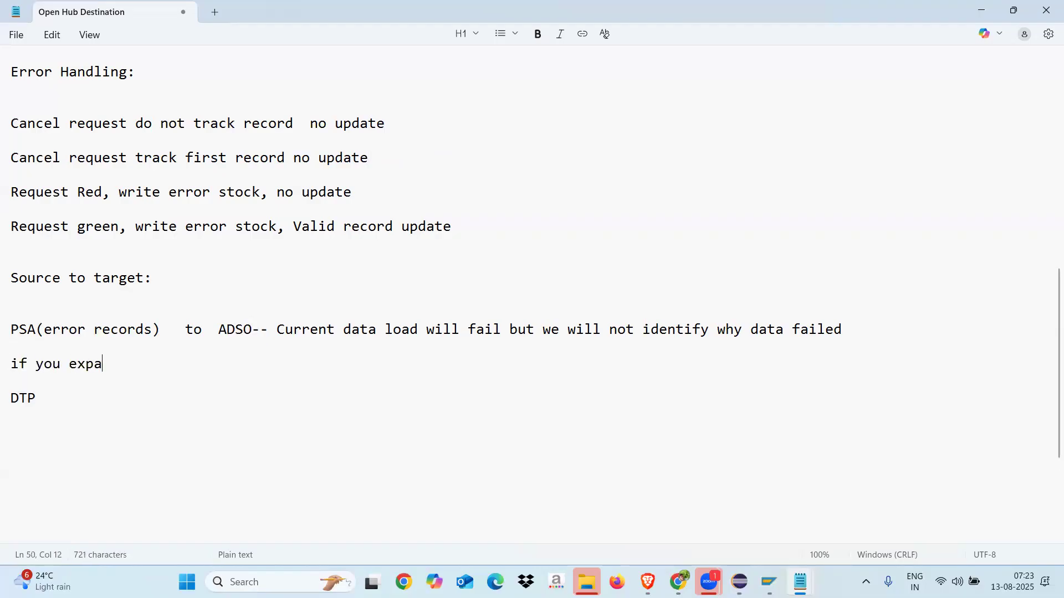
{"action": "type", "text": "nd one pac"}
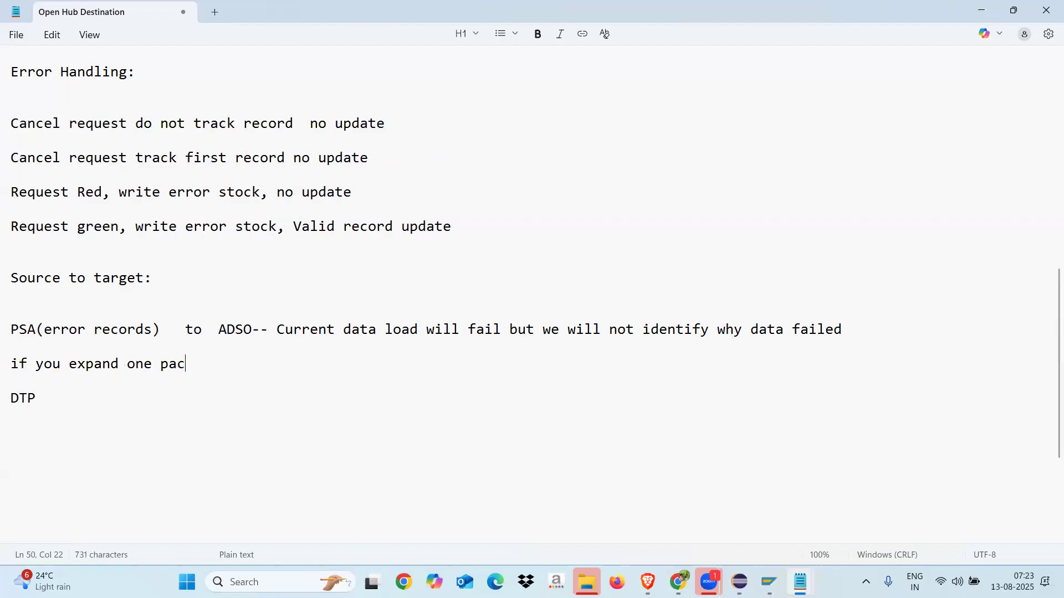
{"action": "type", "text": "kage in details "}
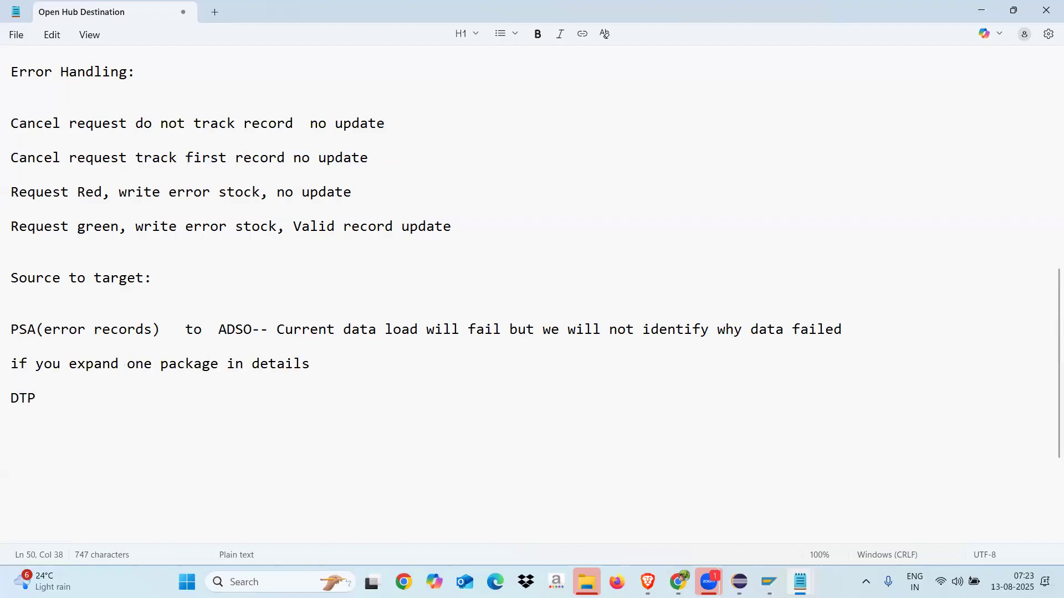
{"action": "type", "text": "tab of DTO"}
{"action": "key", "text": "BackSpace"}
{"action": "type", "text": "P monitor "}
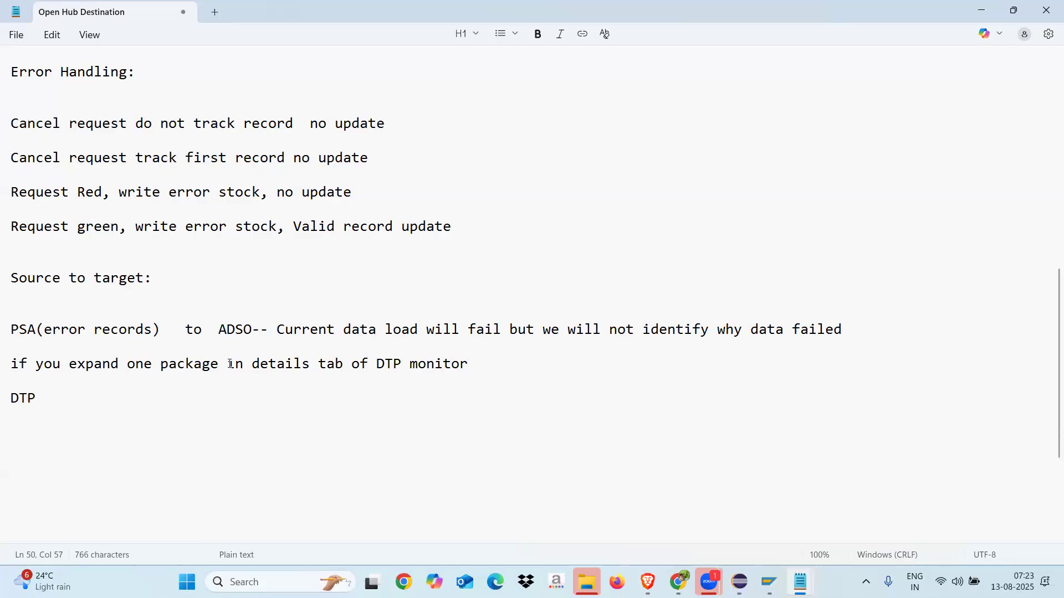
{"action": "type", "text": "then we will come "}
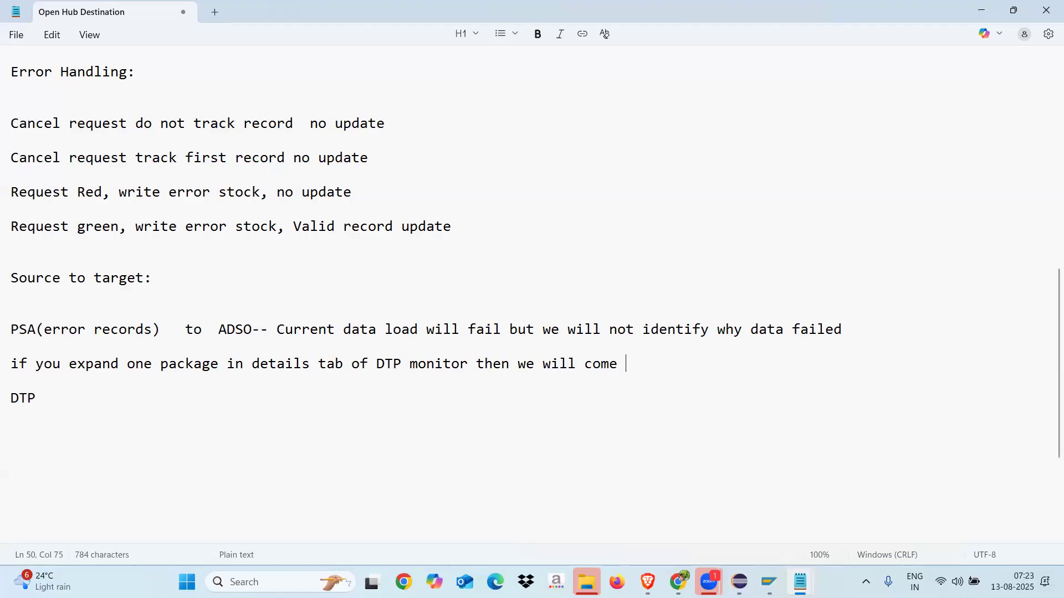
{"action": "type", "text": "know why data load failed"}
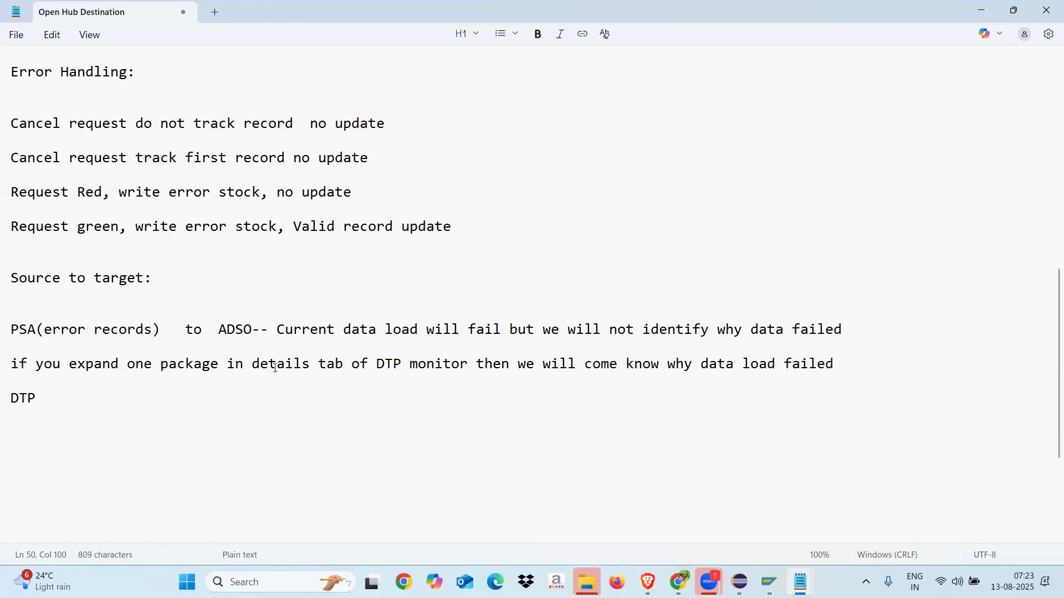
Delete the standalone "DTP" text below the note about expanding one package
{"action": "left_click", "coordinate": [35, 399]}
{"action": "key", "text": "BackSpace"}
{"action": "key", "text": "BackSpace"}
{"action": "key", "text": "BackSpace"}
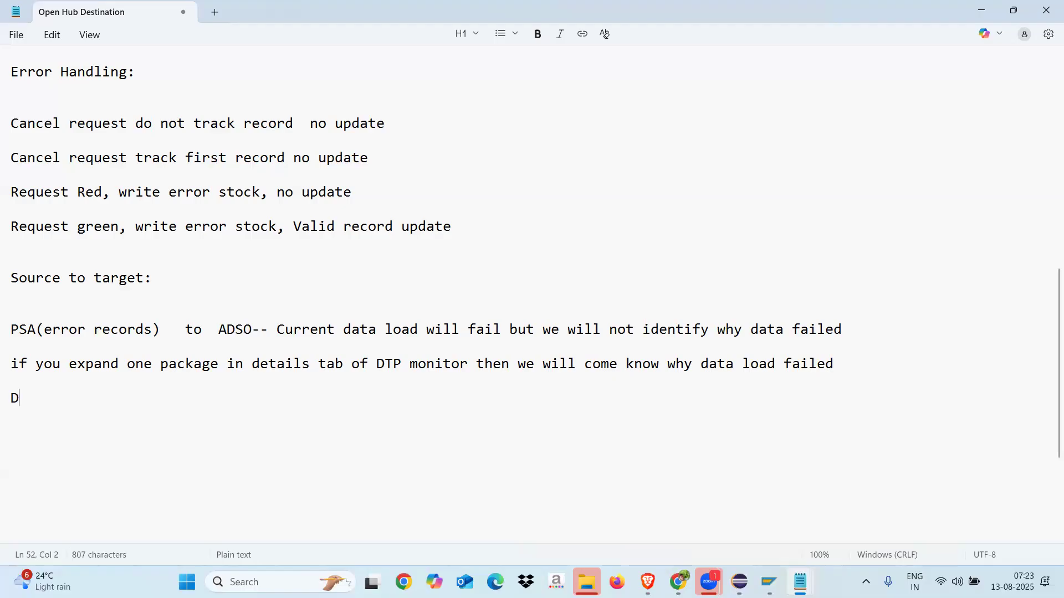
{"action": "left_click_drag", "start_coordinate": [837, 364], "coordinate": [402, 368]}
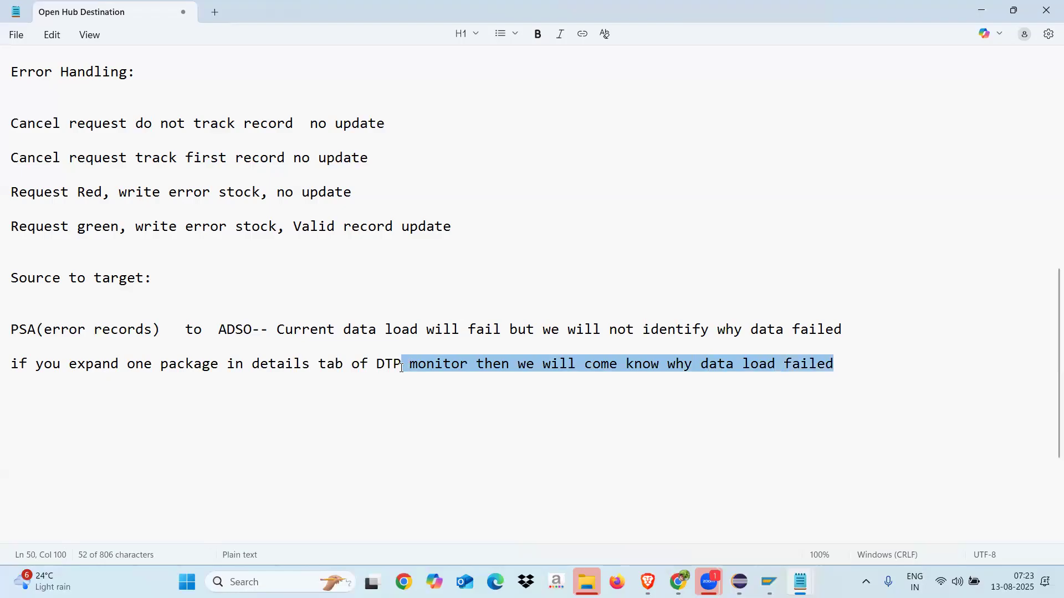
{"action": "left_click_drag", "start_coordinate": [368, 159], "coordinate": [11, 161]}
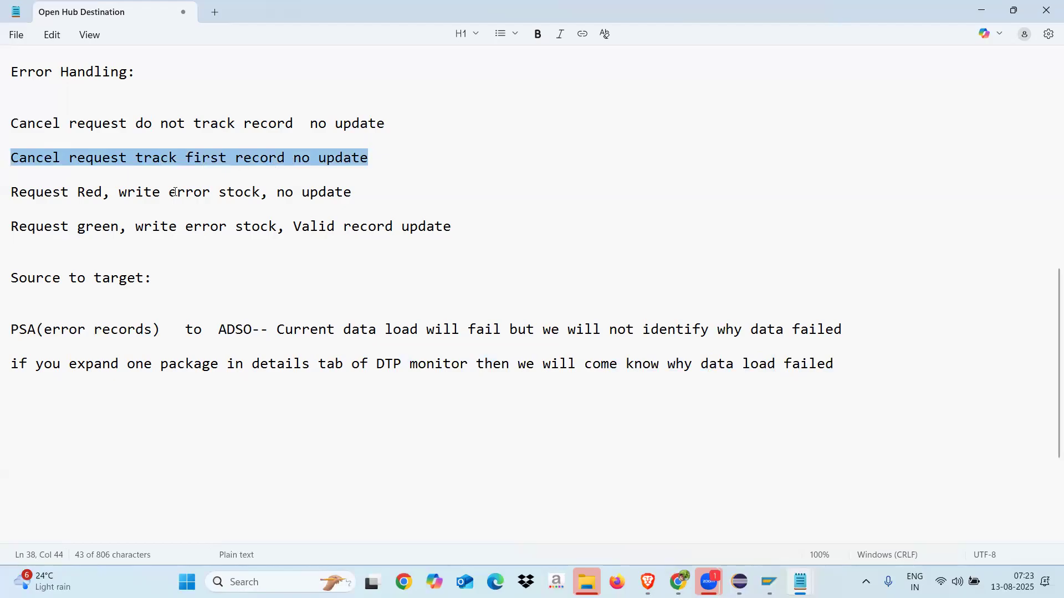
Change the last part of the "Request Red, write error stock" line to "valid records no update"
{"action": "left_click_drag", "start_coordinate": [11, 193], "coordinate": [364, 190]}
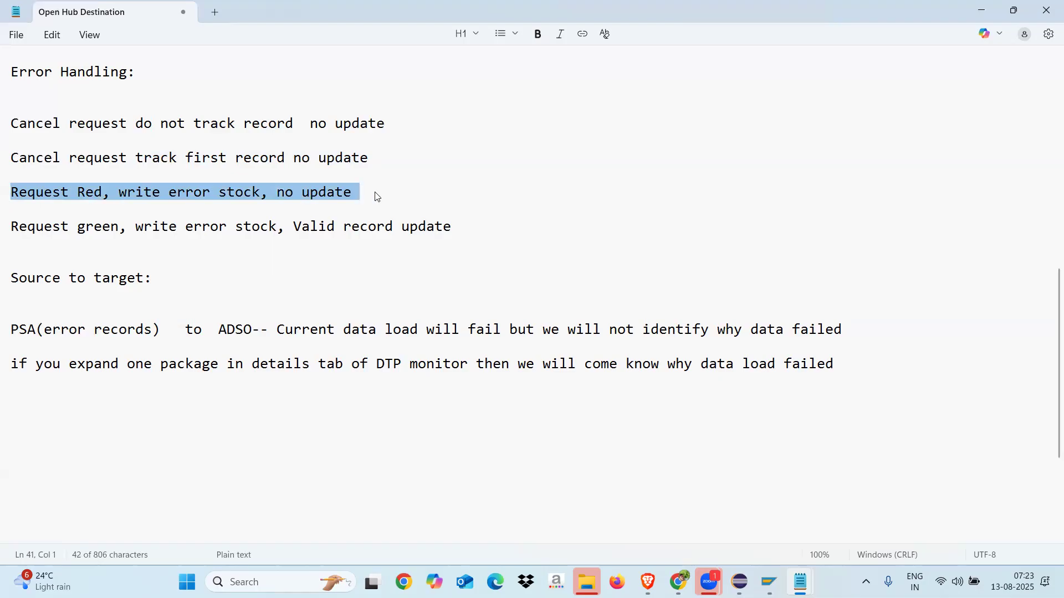
{"action": "left_click", "coordinate": [376, 193]}
{"action": "key", "text": "BackSpace"}
{"action": "key", "text": "BackSpace"}
{"action": "key", "text": "BackSpace"}
{"action": "key", "text": "BackSpace"}
{"action": "key", "text": "BackSpace"}
{"action": "key", "text": "BackSpace"}
{"action": "key", "text": "BackSpace"}
{"action": "key", "text": "BackSpace"}
{"action": "key", "text": "BackSpace"}
{"action": "type", "text": "valid r"}
{"action": "type", "text": "ecords n"}
{"action": "type", "text": "oi"}
{"action": "key", "text": "BackSpace"}
{"action": "key", "text": "BackSpace"}
{"action": "type", "text": "o update"}
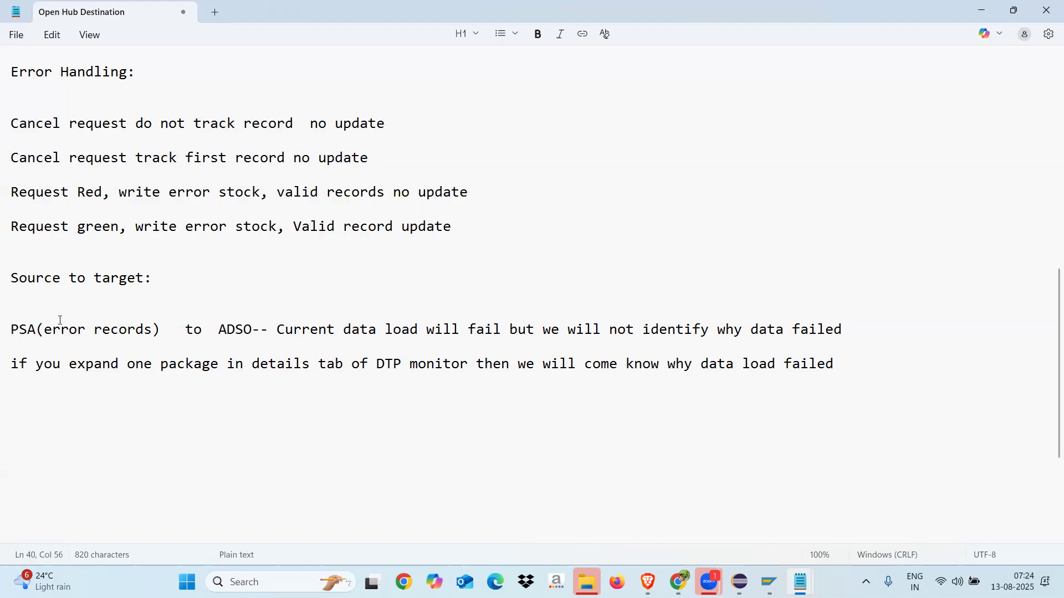
Start a new line reading "error stock" below the source-to-target notes, leaving blank lines in between
{"action": "left_click_drag", "start_coordinate": [102, 192], "coordinate": [13, 200]}
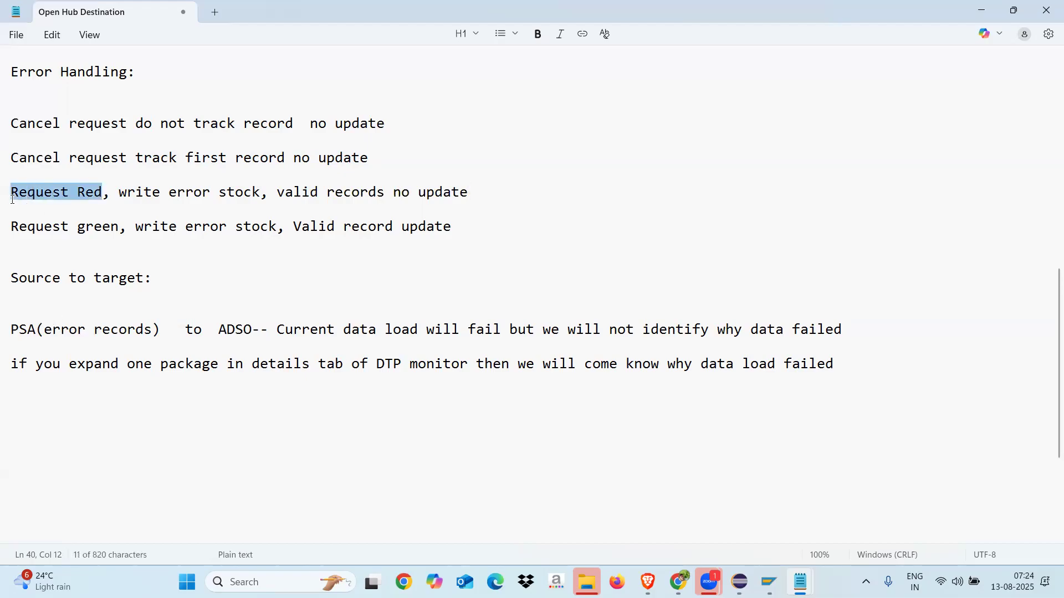
{"action": "left_click", "coordinate": [119, 193]}
{"action": "left_click_drag", "start_coordinate": [119, 192], "coordinate": [261, 192]}
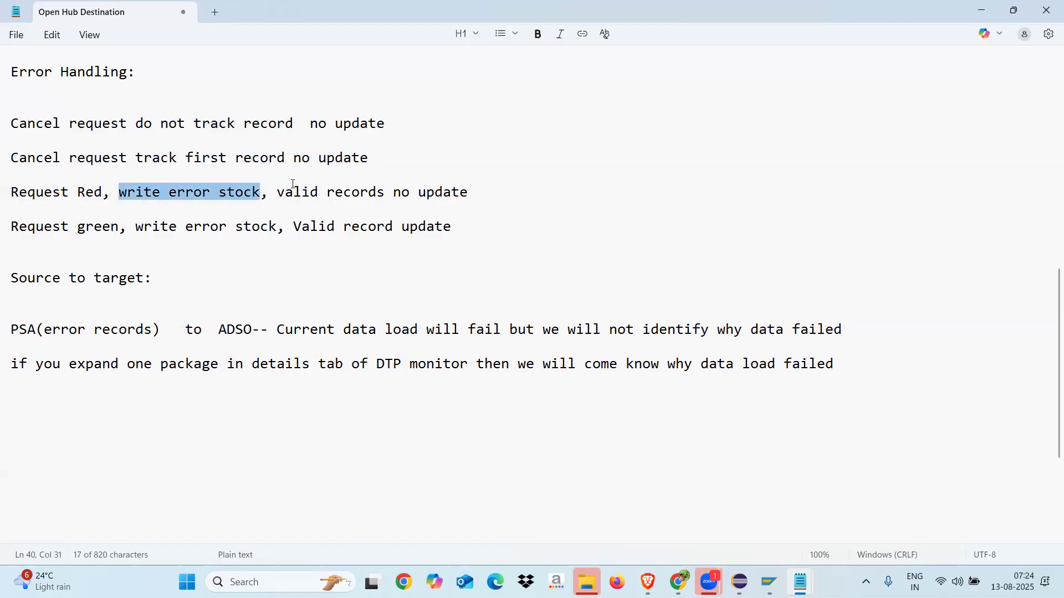
{"action": "left_click", "coordinate": [18, 394]}
{"action": "key", "text": "Return"}
{"action": "key", "text": "Return"}
{"action": "type", "text": "error stock"}
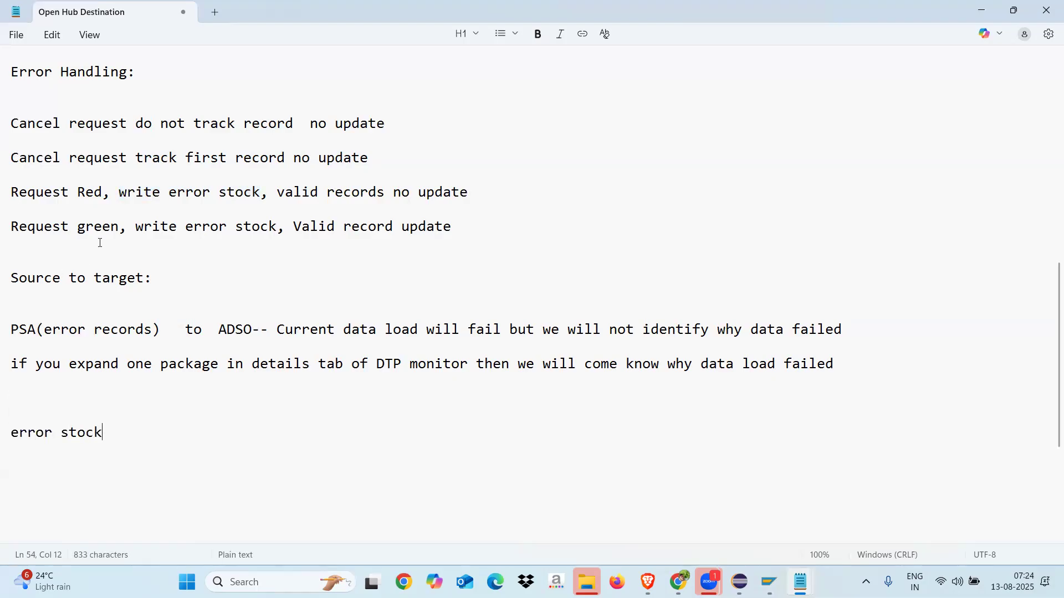
Append "-- database for error records" to the new "error stock" line
{"action": "left_click_drag", "start_coordinate": [120, 195], "coordinate": [258, 199]}
{"action": "left_click", "coordinate": [116, 435]}
{"action": "type", "text": "-- databse"}
{"action": "key", "text": "BackSpace"}
{"action": "key", "text": "BackSpace"}
{"action": "key", "text": "BackSpace"}
{"action": "type", "text": "ase for erro"}
{"action": "key", "text": "BackSpace"}
{"action": "key", "text": "BackSpace"}
{"action": "type", "text": "r"}
{"action": "key", "text": "BackSpace"}
{"action": "type", "text": "or records"}
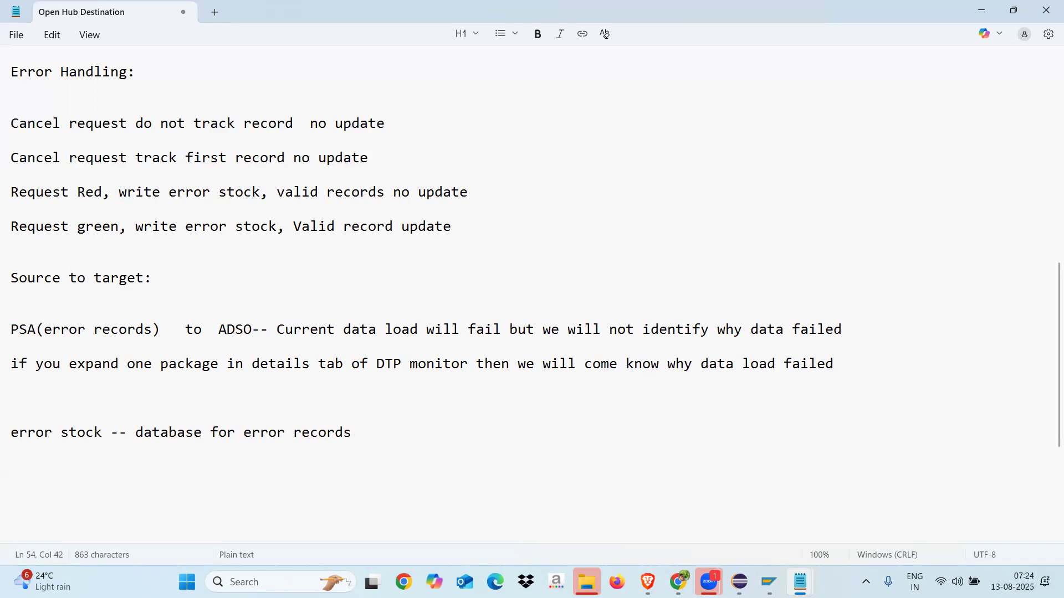
Add the line "Target: valid records" below the error stock note, then highlight both lines
{"action": "key", "text": "Return"}
{"action": "key", "text": "Return"}
{"action": "type", "text": "Traget"}
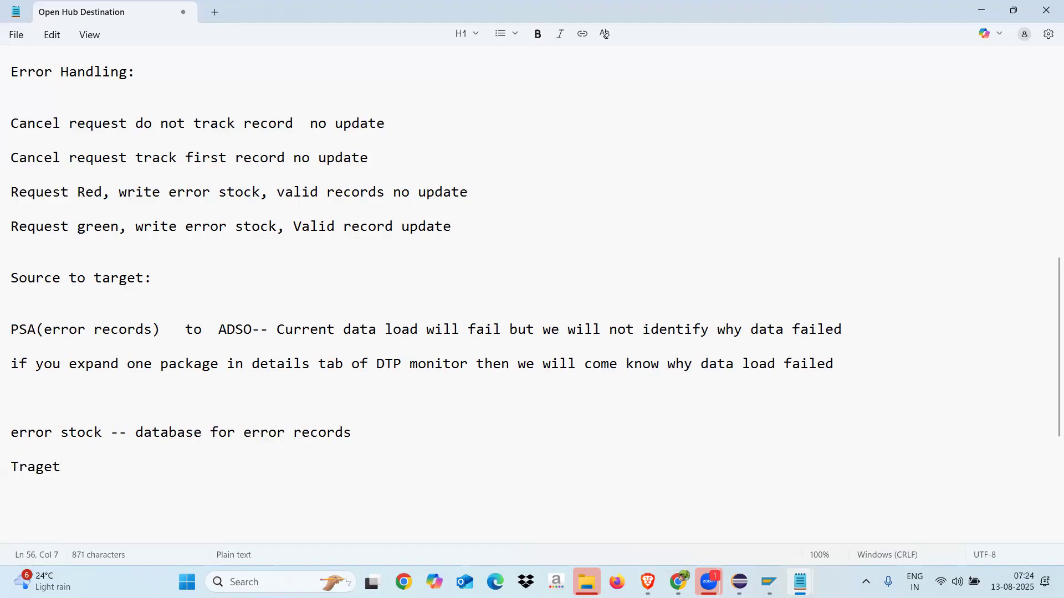
{"action": "key", "text": "BackSpace"}
{"action": "key", "text": "BackSpace"}
{"action": "key", "text": "BackSpace"}
{"action": "key", "text": "BackSpace"}
{"action": "key", "text": "BackSpace"}
{"action": "type", "text": "arget: valida records"}
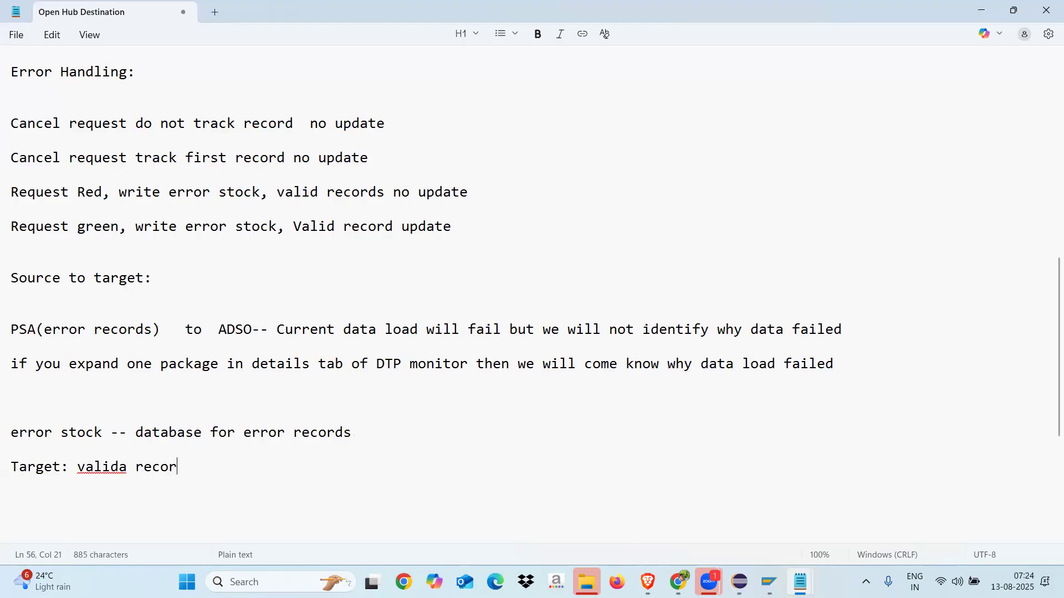
{"action": "left_click", "coordinate": [131, 468]}
{"action": "key", "text": "BackSpace"}
{"action": "key", "text": "BackSpace"}
{"action": "type", "text": "d"}
{"action": "left_click_drag", "start_coordinate": [185, 468], "coordinate": [11, 432]}
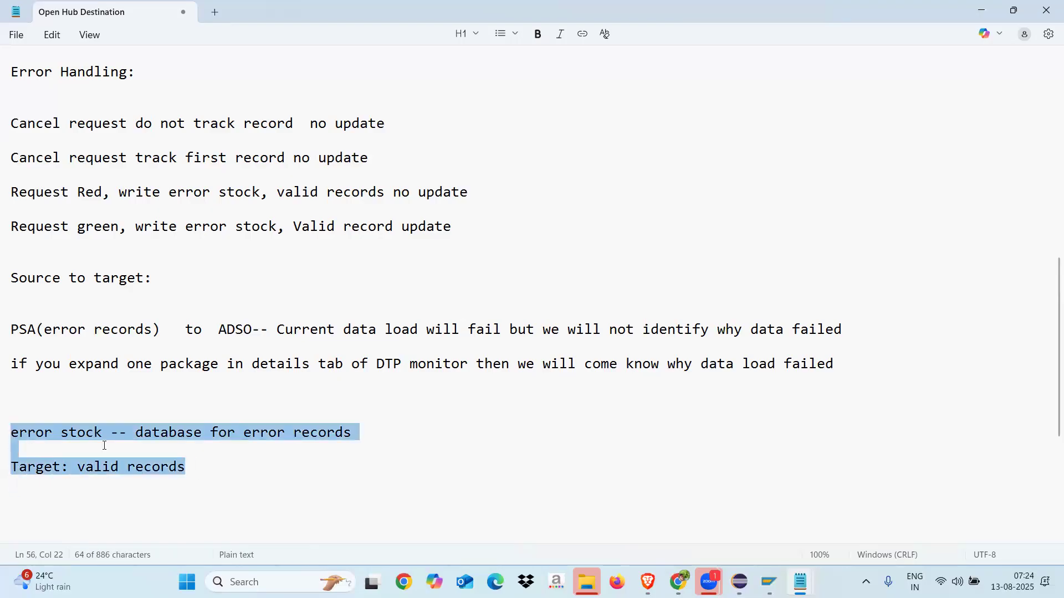
Highlight the "Request Red" line, its "valid records no update" part, and "Request green" in the line below
{"action": "left_click_drag", "start_coordinate": [12, 192], "coordinate": [248, 212]}
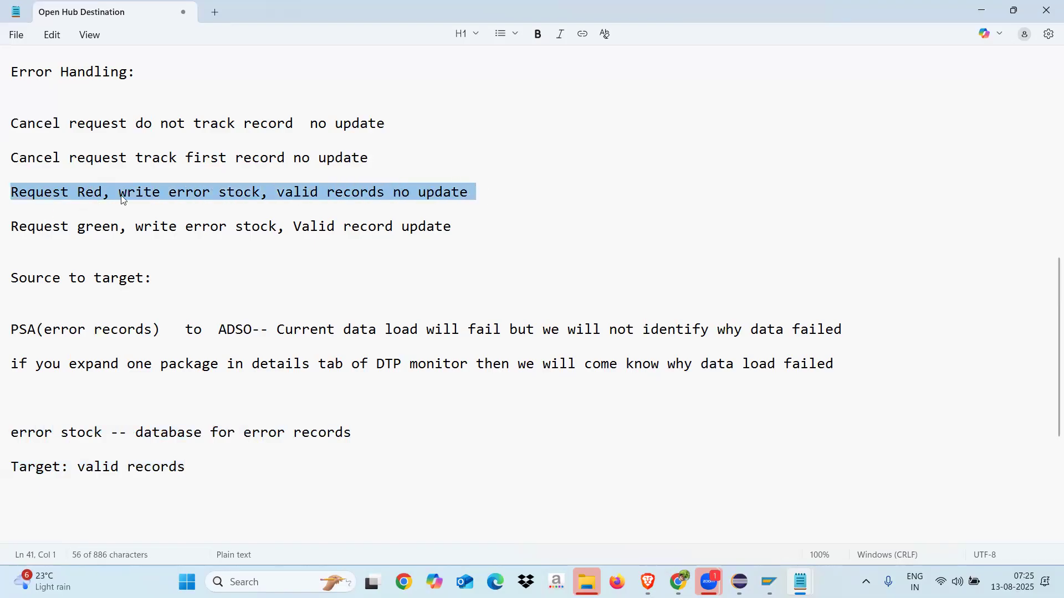
{"action": "left_click", "coordinate": [504, 227]}
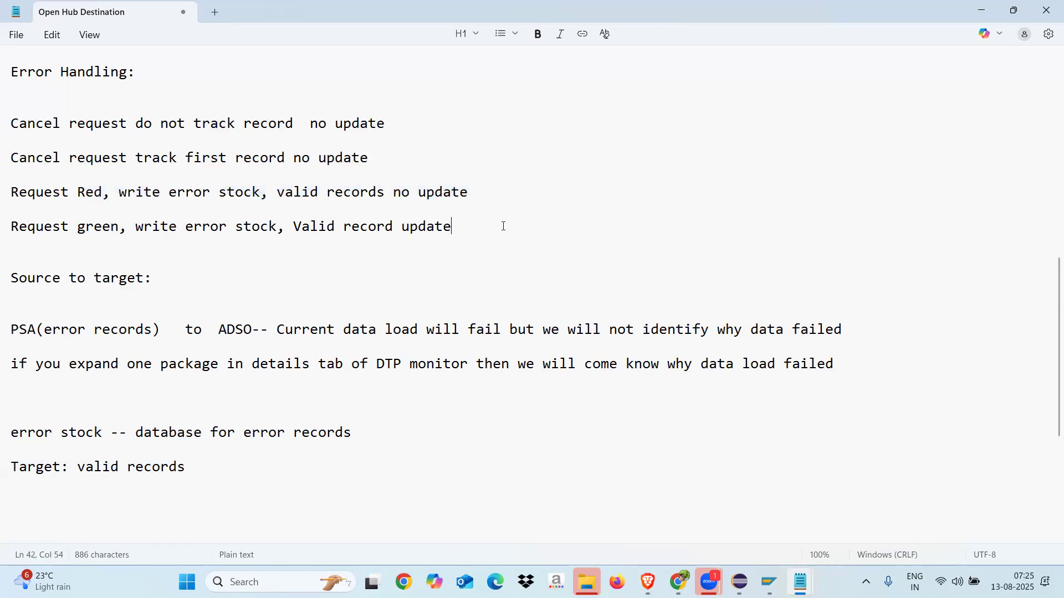
{"action": "left_click_drag", "start_coordinate": [277, 194], "coordinate": [490, 196]}
{"action": "left_click", "coordinate": [265, 275]}
{"action": "left_click_drag", "start_coordinate": [15, 228], "coordinate": [124, 229]}
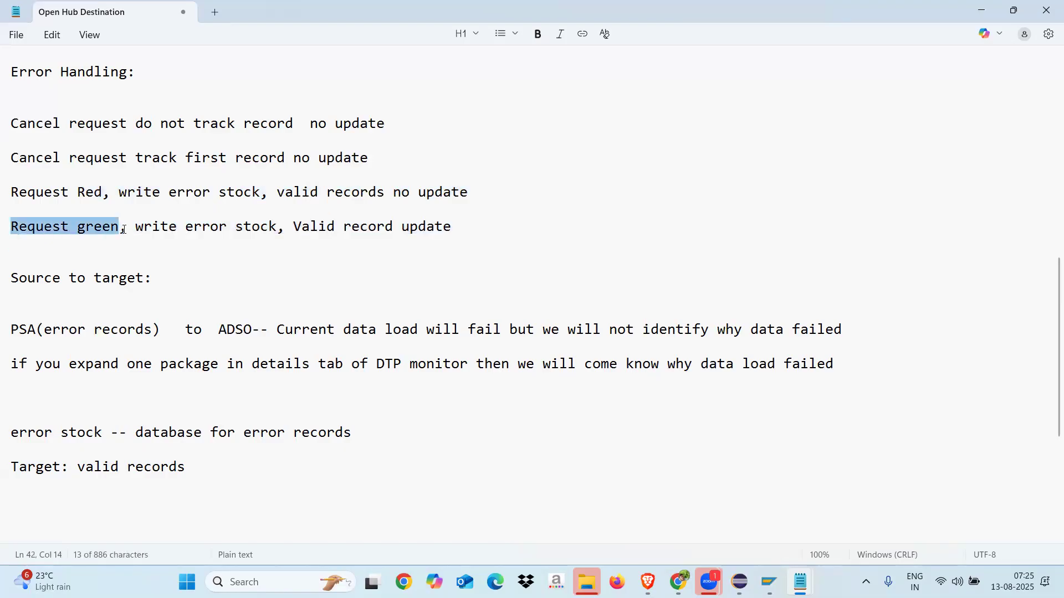
Add the example line "1000 -- 900 error records 100 valid records" below the "Target: valid records" line
{"action": "left_click", "coordinate": [23, 508]}
{"action": "type", "text": "1000"}
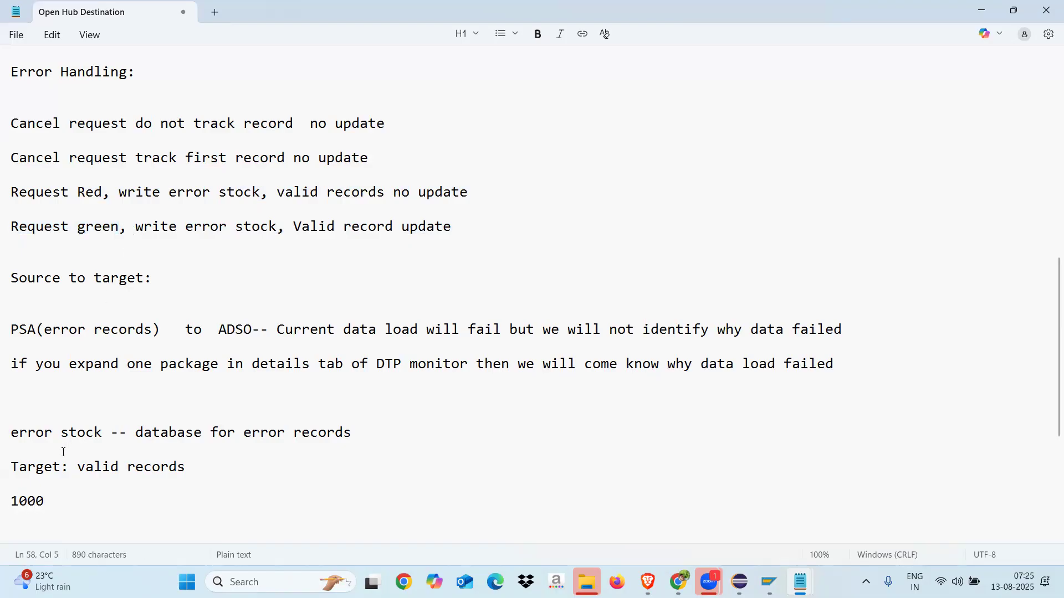
{"action": "type", "text": " -- 900 error"}
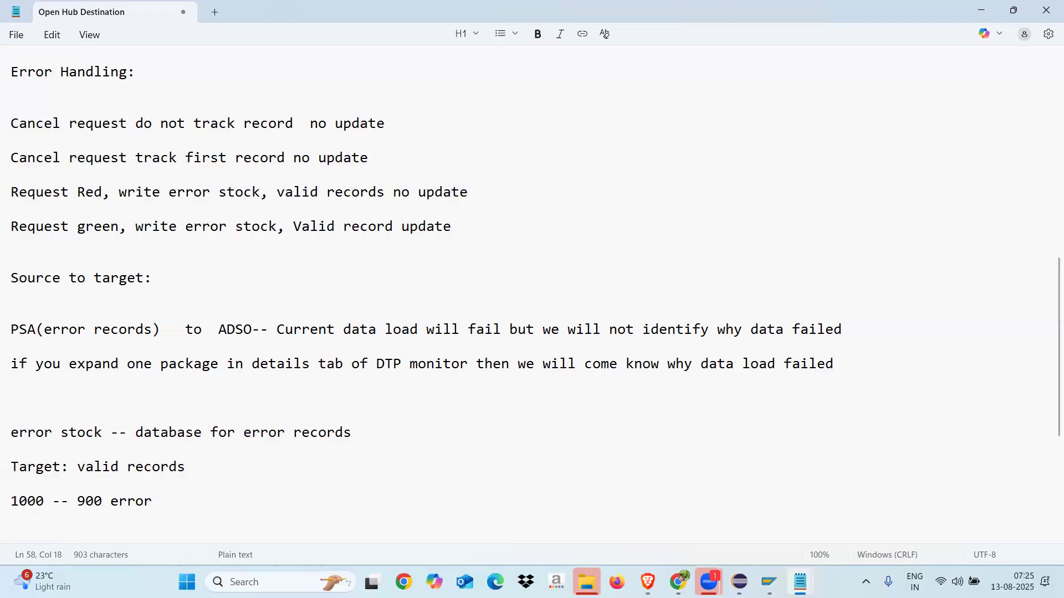
{"action": "type", "text": " recor"}
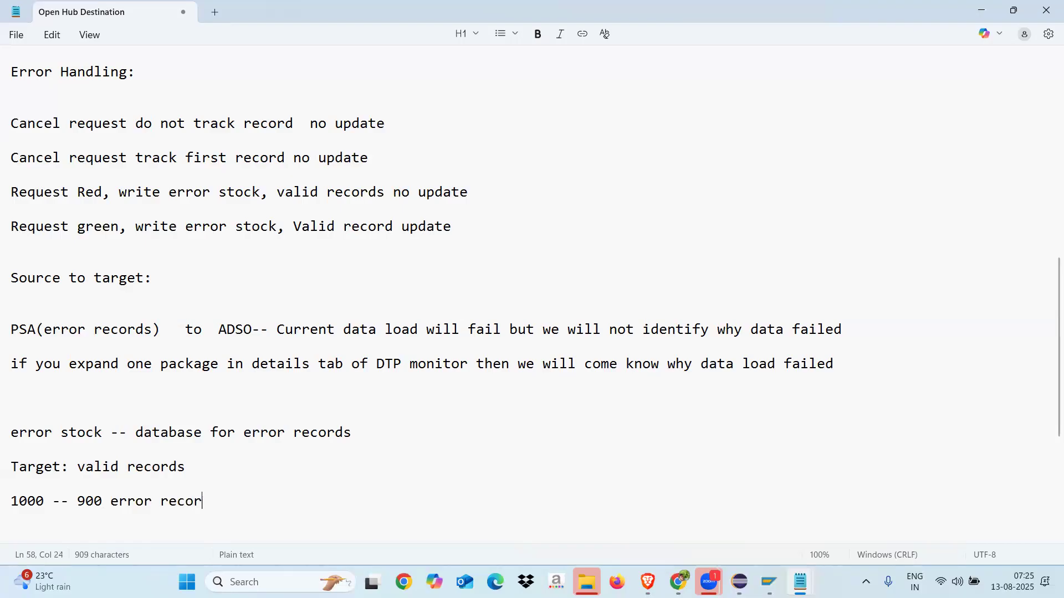
{"action": "type", "text": "ds 100 vlid"}
{"action": "key", "text": "BackSpace"}
{"action": "key", "text": "BackSpace"}
{"action": "key", "text": "BackSpace"}
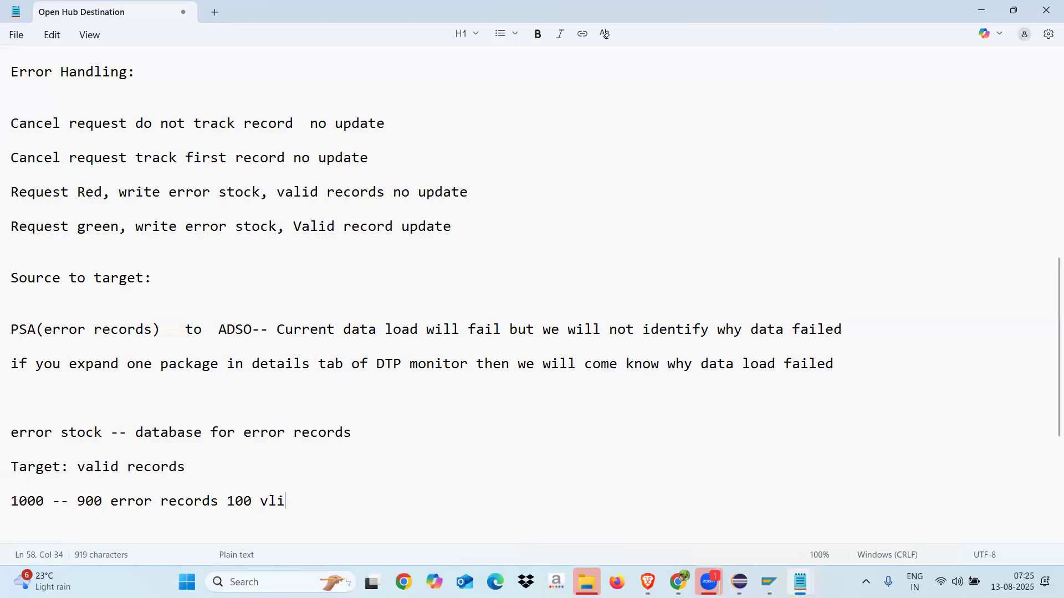
{"action": "type", "text": "alid"}
{"action": "type", "text": "records"}
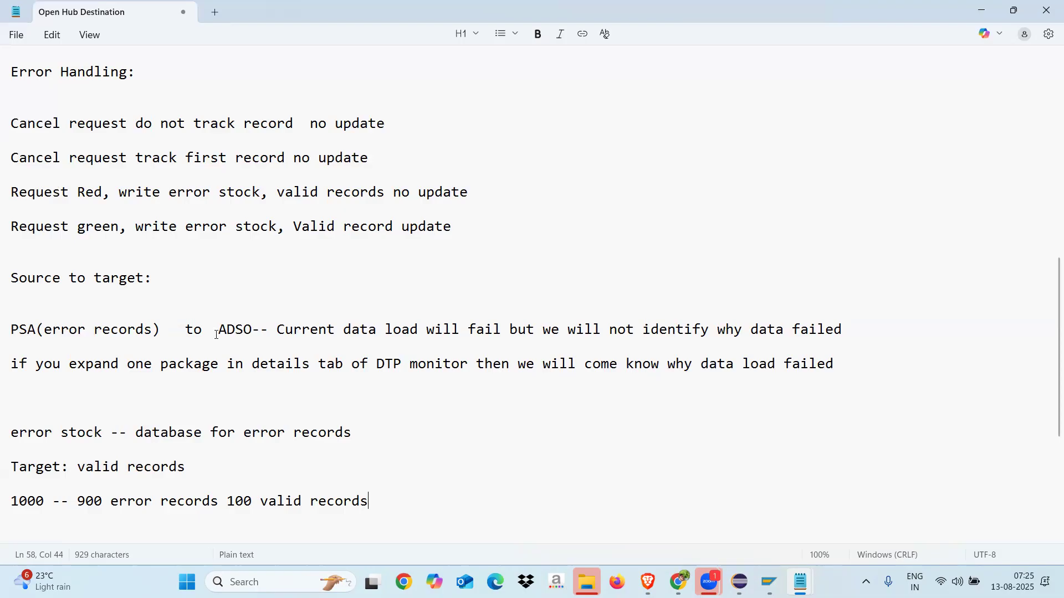
Highlight "ADSO", the error stock definition, and the "write error stock" and "Valid record update" parts of the Request green line
{"action": "left_click_drag", "start_coordinate": [218, 332], "coordinate": [253, 332]}
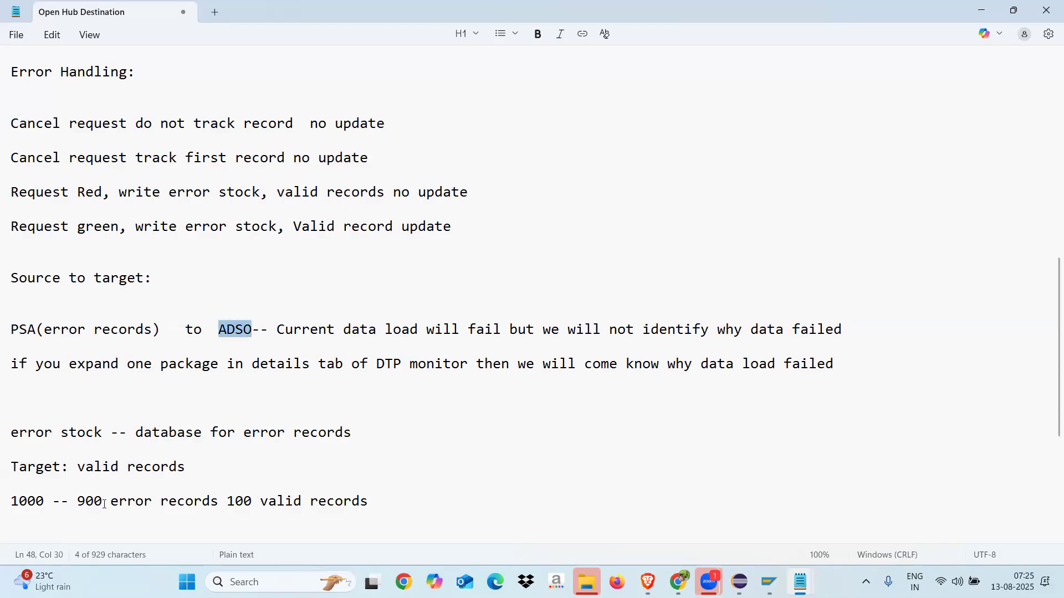
{"action": "left_click_drag", "start_coordinate": [136, 227], "coordinate": [278, 228]}
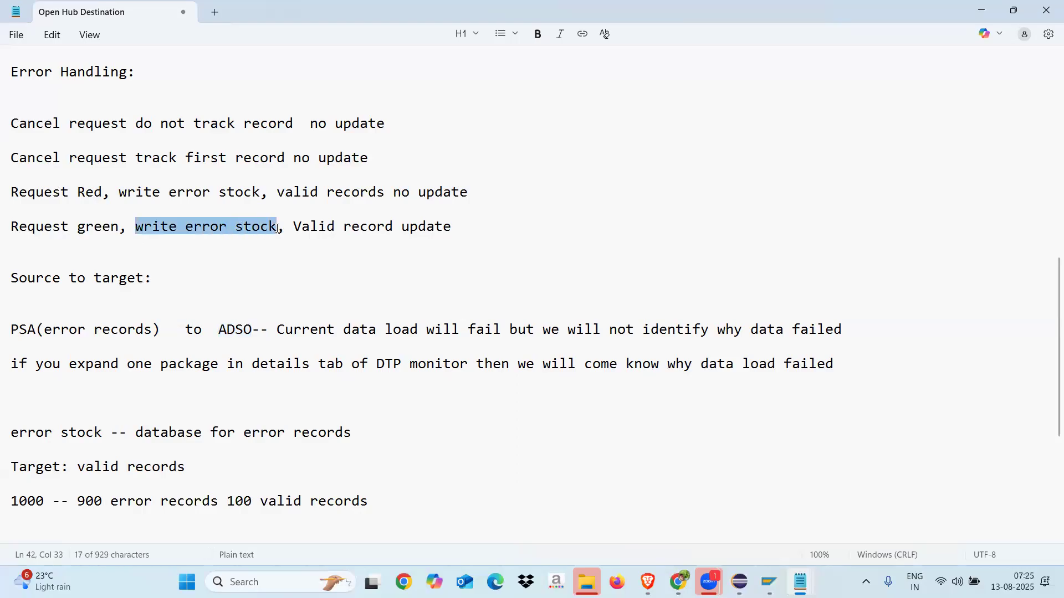
{"action": "left_click_drag", "start_coordinate": [11, 432], "coordinate": [355, 441]}
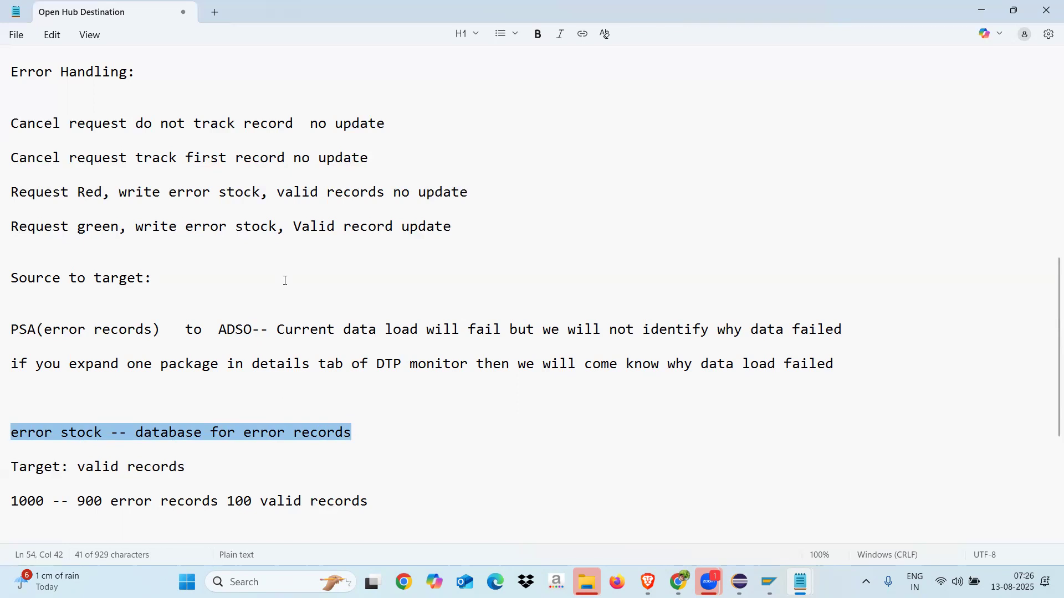
{"action": "left_click_drag", "start_coordinate": [294, 227], "coordinate": [460, 228]}
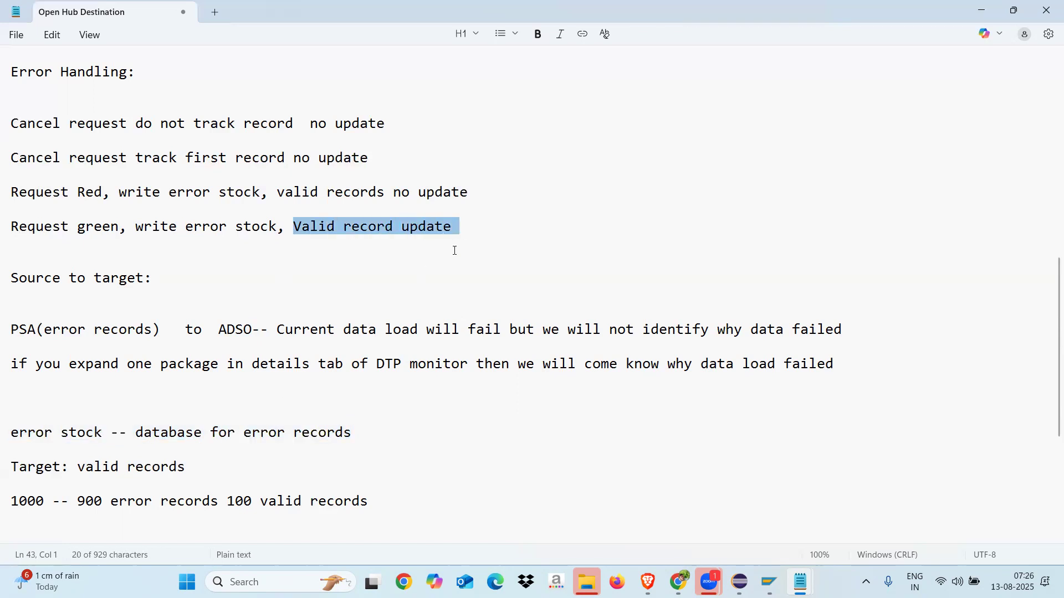
{"action": "left_click", "coordinate": [470, 232]}
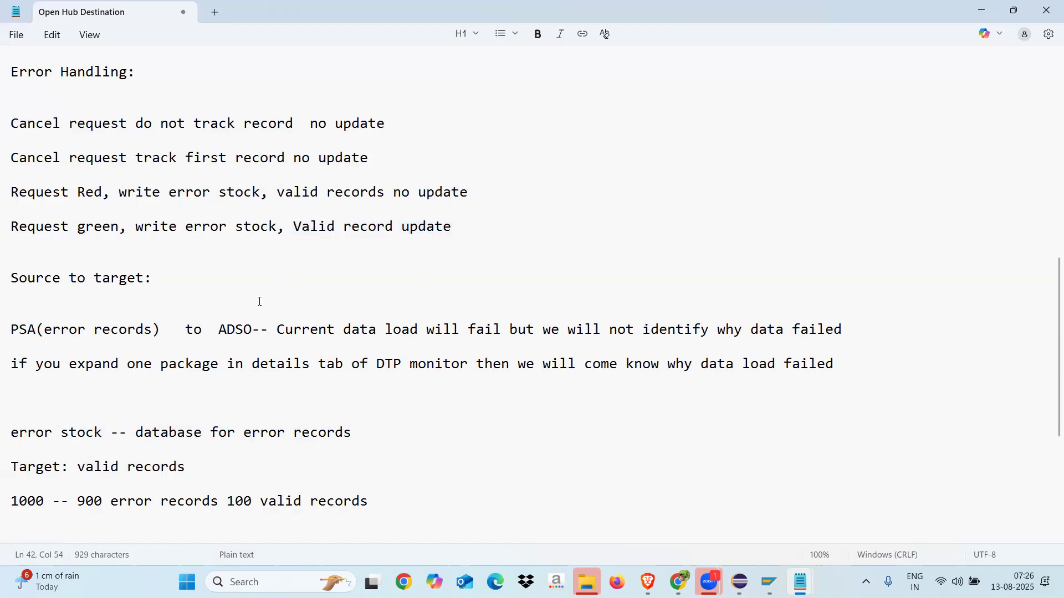
{"action": "left_click_drag", "start_coordinate": [136, 227], "coordinate": [279, 230]}
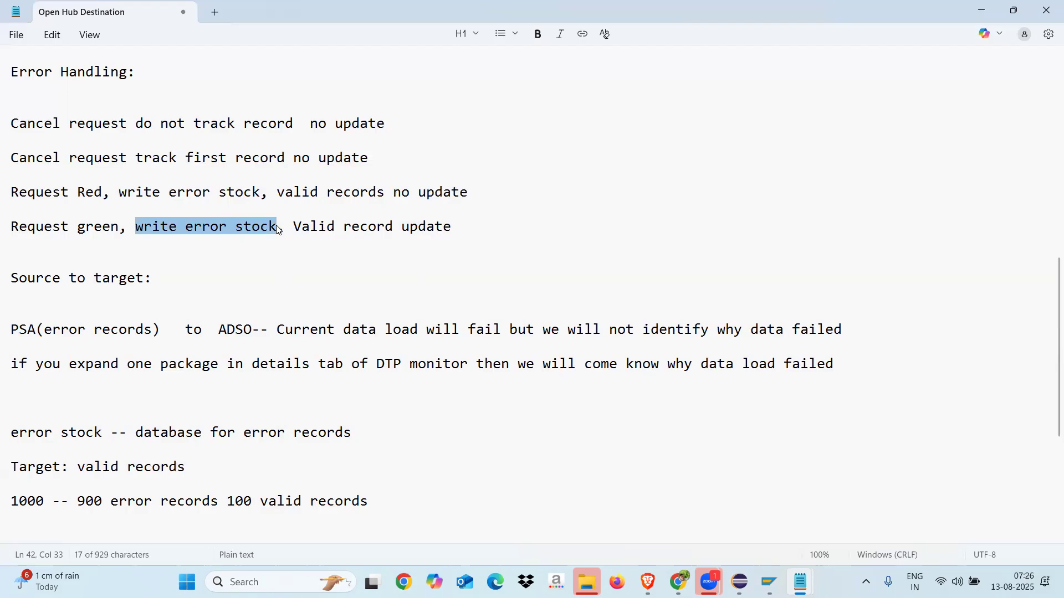
Add the line "we need to save properly in the error stock level" two blank lines below the 1000-record example
{"action": "left_click", "coordinate": [384, 501]}
{"action": "key", "text": "Return"}
{"action": "key", "text": "Return"}
{"action": "key", "text": "Return"}
{"action": "type", "text": "we ne"}
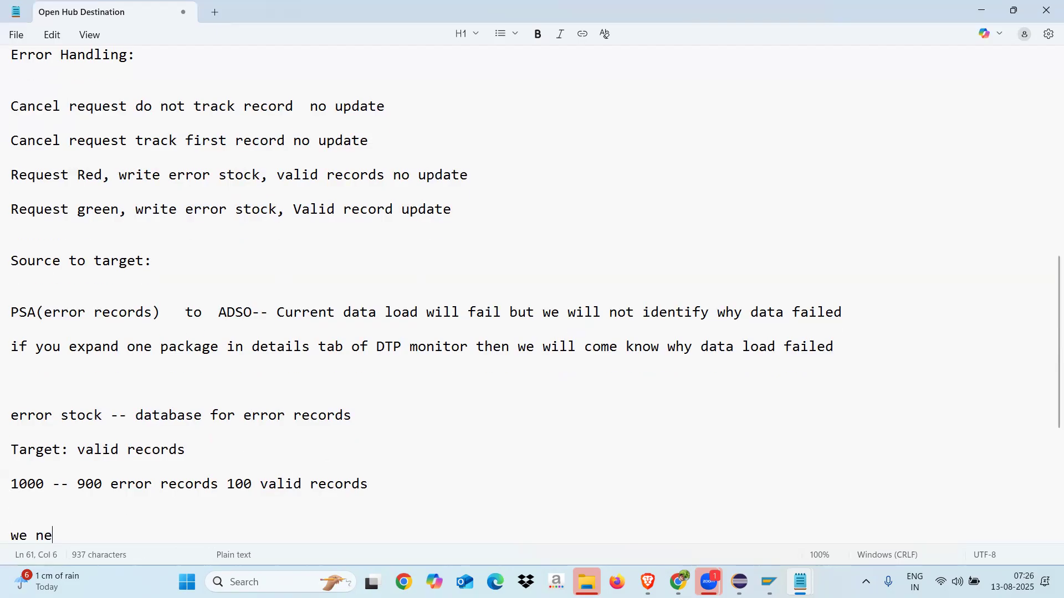
{"action": "type", "text": "ed to save properl"}
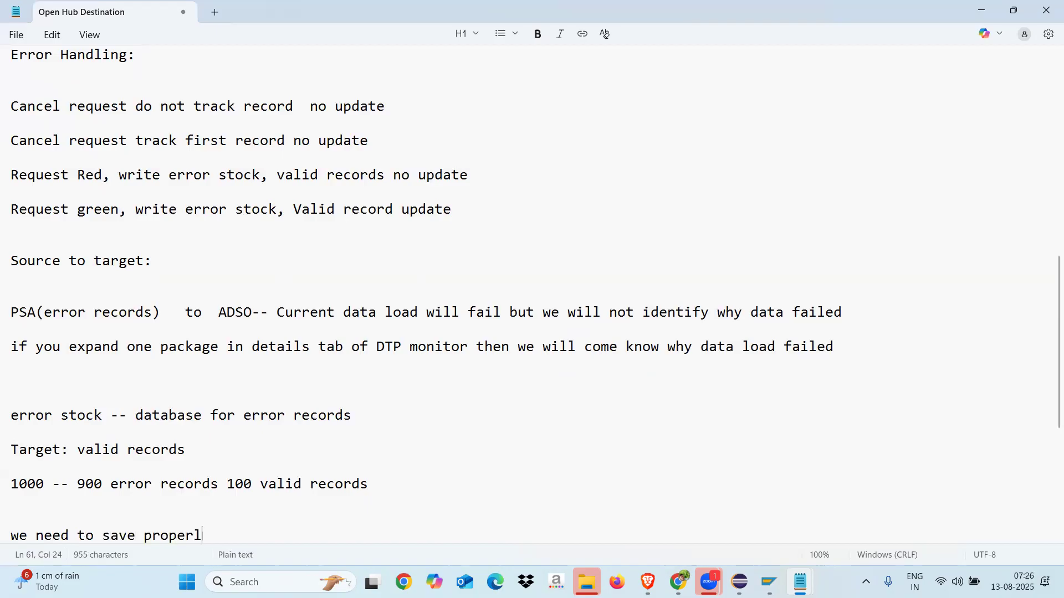
{"action": "type", "text": "y in the error sto"}
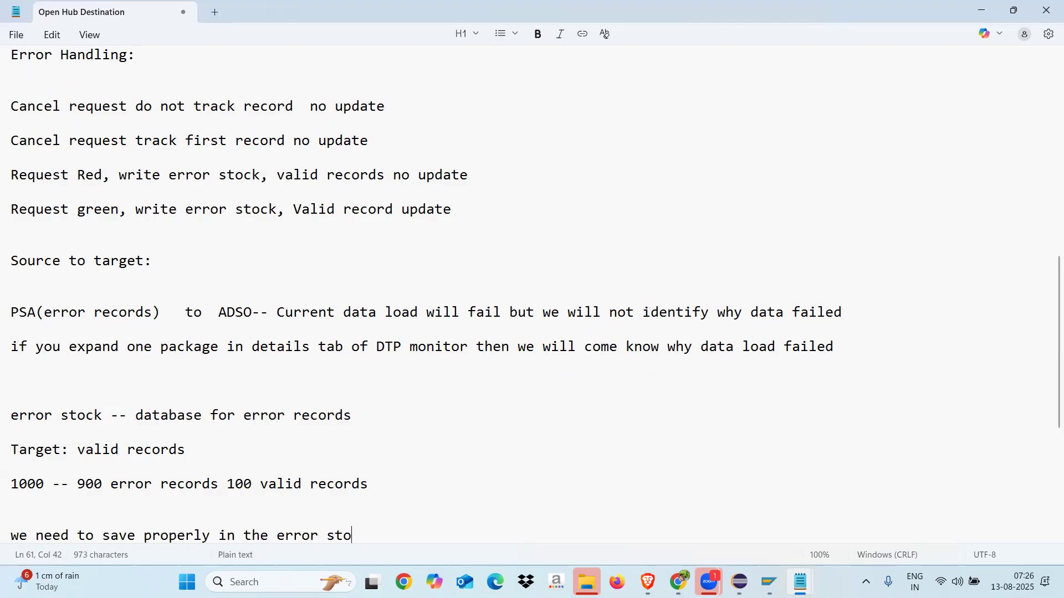
{"action": "type", "text": "ck level"}
Add blank lines after the error stock level note and write "then execute error dtp it will update to target" directly beneath it
{"action": "key", "text": "Return"}
{"action": "key", "text": "Return"}
{"action": "key", "text": "Return"}
{"action": "key", "text": "Return"}
{"action": "key", "text": "Return"}
{"action": "key", "text": "Return"}
{"action": "key", "text": "Return"}
{"action": "key", "text": "Return"}
{"action": "key", "text": "Return"}
{"action": "key", "text": "Return"}
{"action": "key", "text": "Return"}
{"action": "key", "text": "Return"}
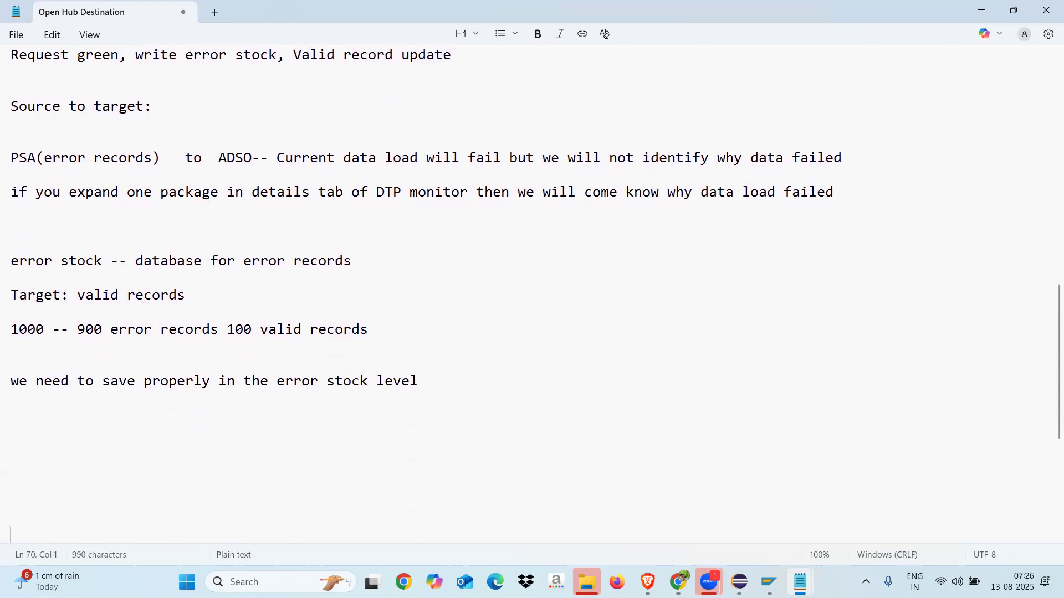
{"action": "key", "text": "Up"}
{"action": "key", "text": "Up"}
{"action": "key", "text": "Up"}
{"action": "key", "text": "Up"}
{"action": "key", "text": "Up"}
{"action": "key", "text": "Up"}
{"action": "key", "text": "Up"}
{"action": "key", "text": "Up"}
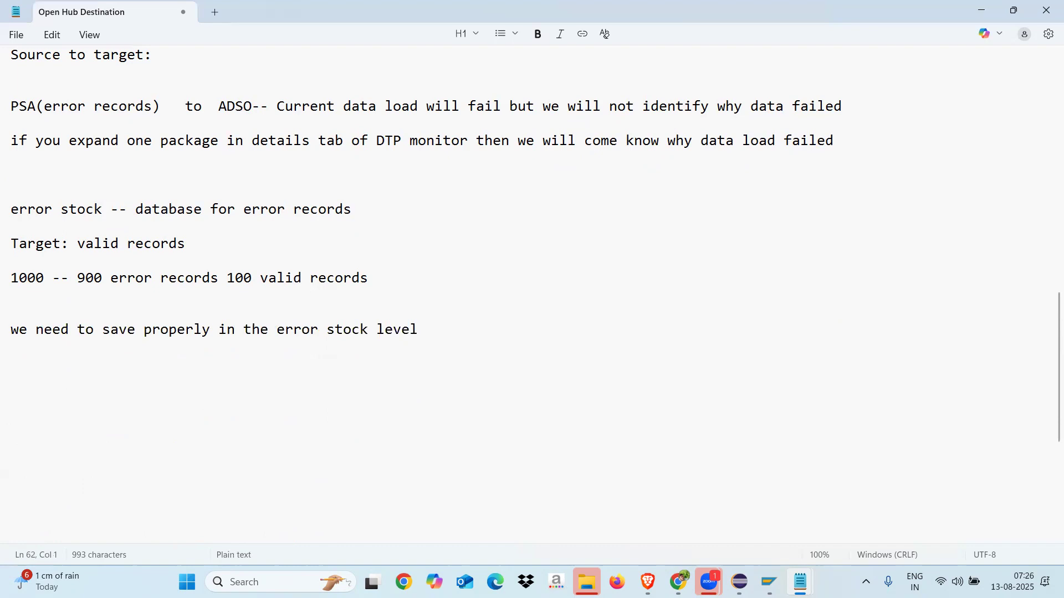
{"action": "type", "text": "then execute error"}
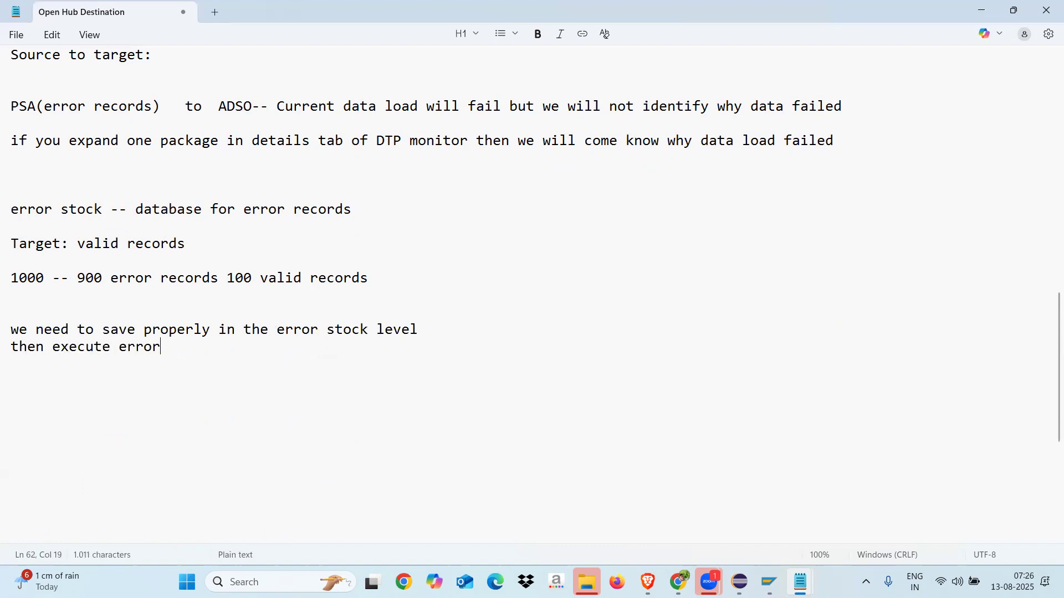
{"action": "type", "text": " dtp it will update to target"}
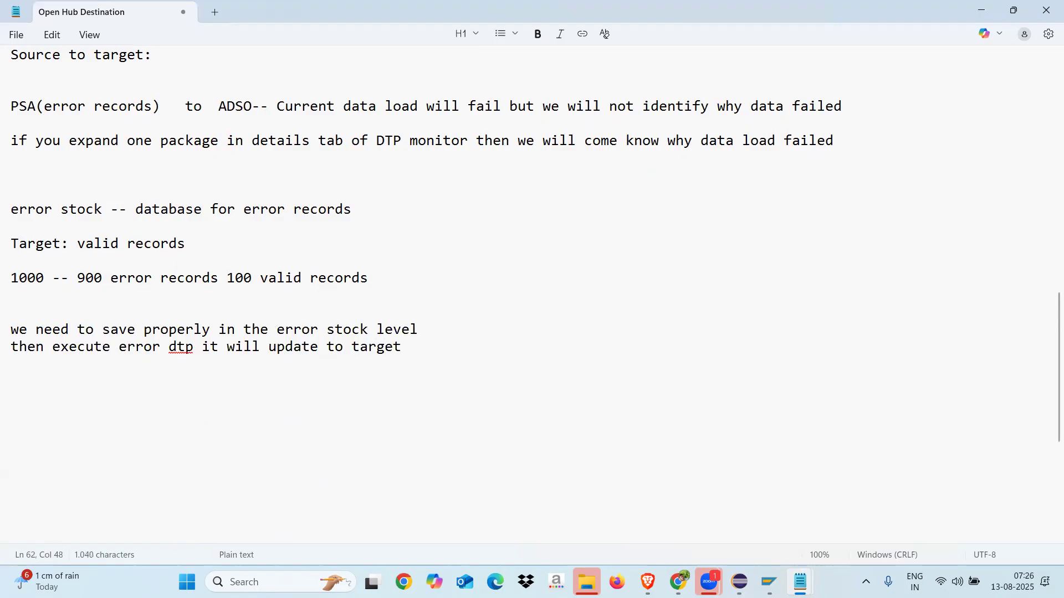
Append "(PSA level)" to the end of the "we need to save properly in the error stock level" line
{"action": "left_click_drag", "start_coordinate": [11, 330], "coordinate": [422, 326]}
{"action": "left_click", "coordinate": [442, 328]}
{"action": "type", "text": "(PSA "}
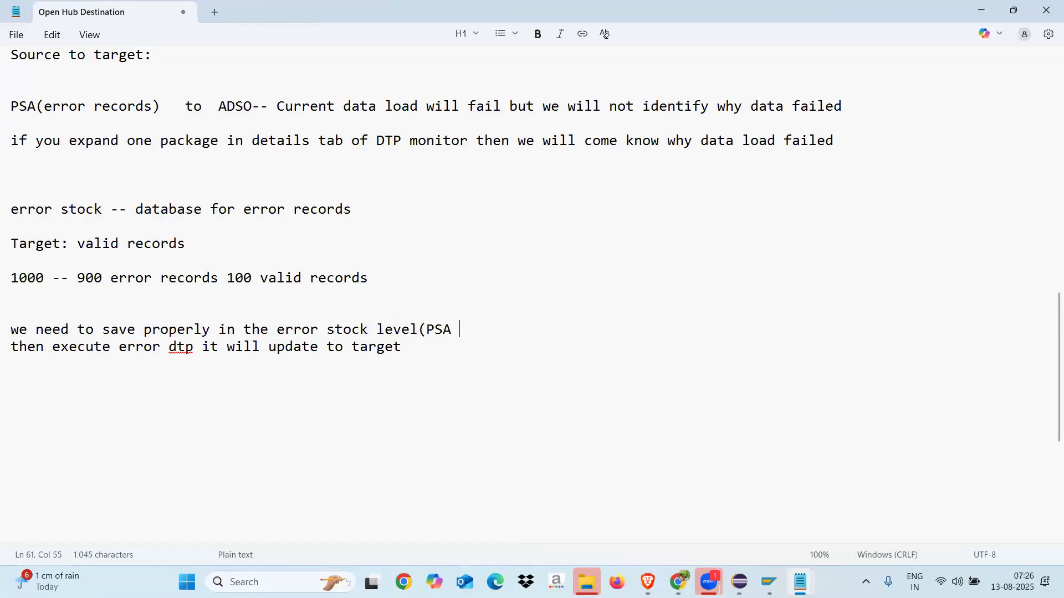
{"action": "type", "text": "level)"}
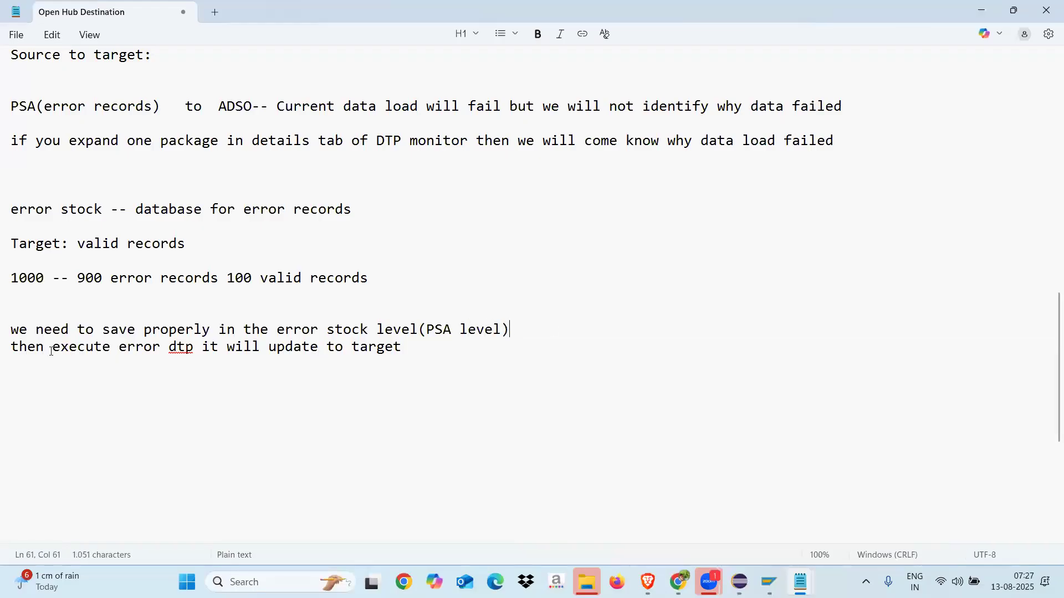
Insert "corrected error records" after "it will update" in the error dtp line
{"action": "left_click", "coordinate": [11, 346]}
{"action": "left_click_drag", "start_coordinate": [12, 347], "coordinate": [319, 348]}
{"action": "left_click", "coordinate": [319, 347]}
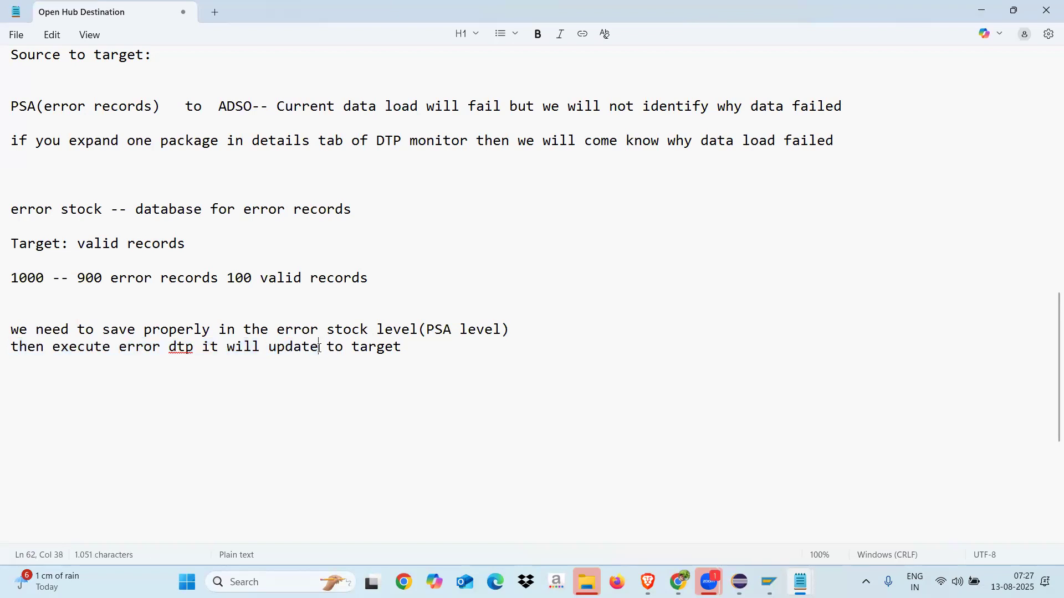
{"action": "type", "text": "error rec"}
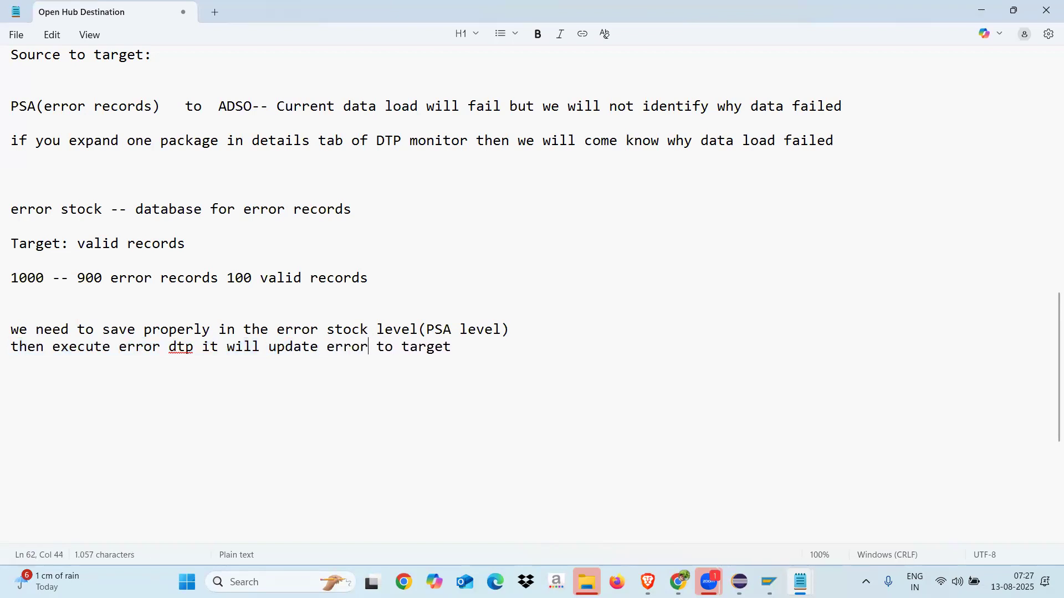
{"action": "type", "text": "o"}
{"action": "key", "text": "BackSpace"}
{"action": "key", "text": "BackSpace"}
{"action": "key", "text": "BackSpace"}
{"action": "key", "text": "BackSpace"}
{"action": "key", "text": "BackSpace"}
{"action": "key", "text": "BackSpace"}
{"action": "key", "text": "BackSpace"}
{"action": "key", "text": "BackSpace"}
{"action": "key", "text": "BackSpace"}
{"action": "key", "text": "BackSpace"}
{"action": "type", "text": "corre"}
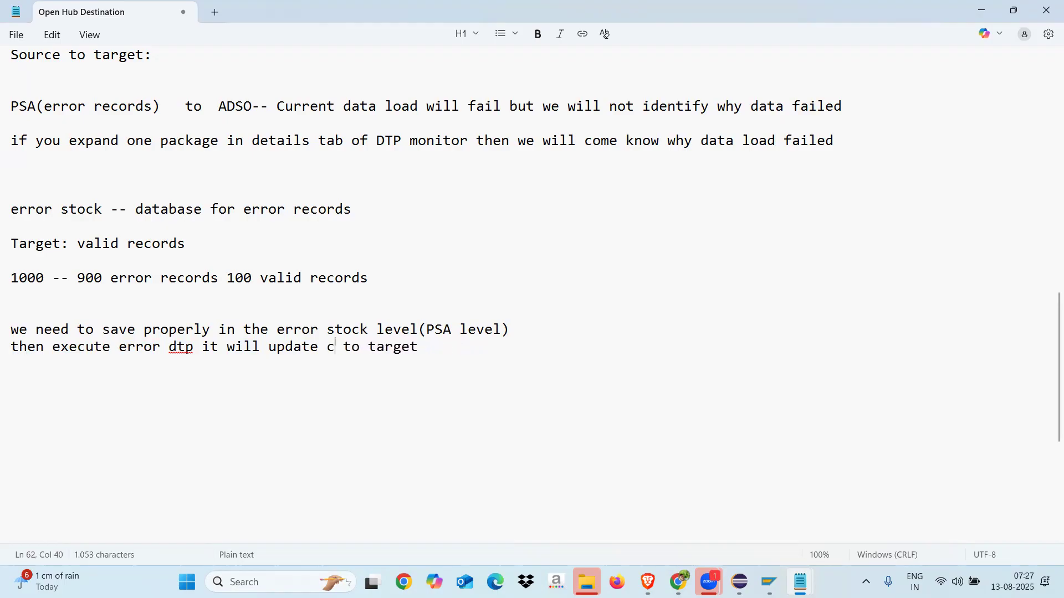
{"action": "type", "text": "cted err"}
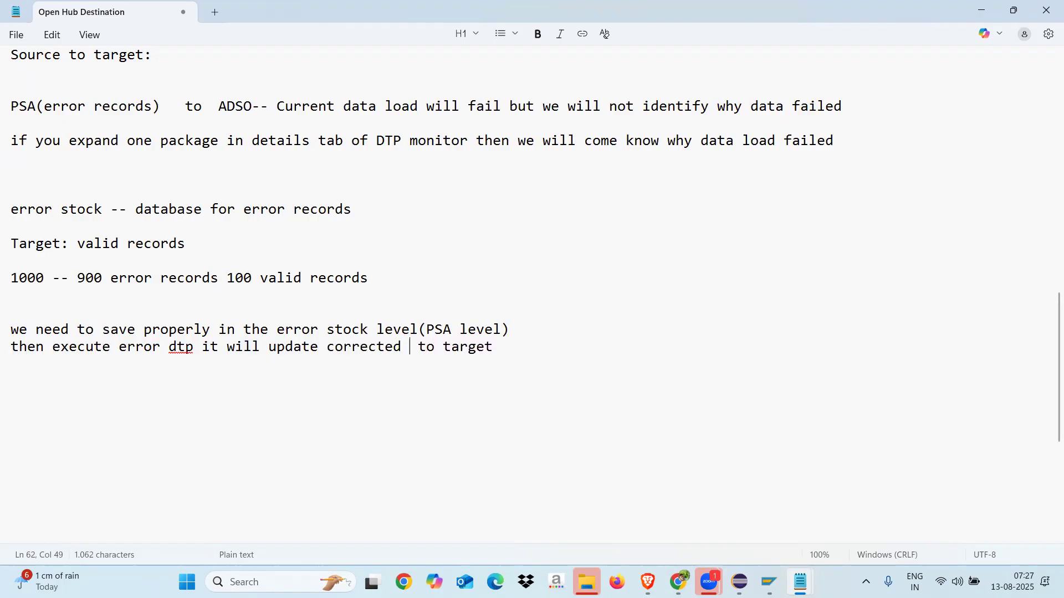
{"action": "type", "text": "or records"}
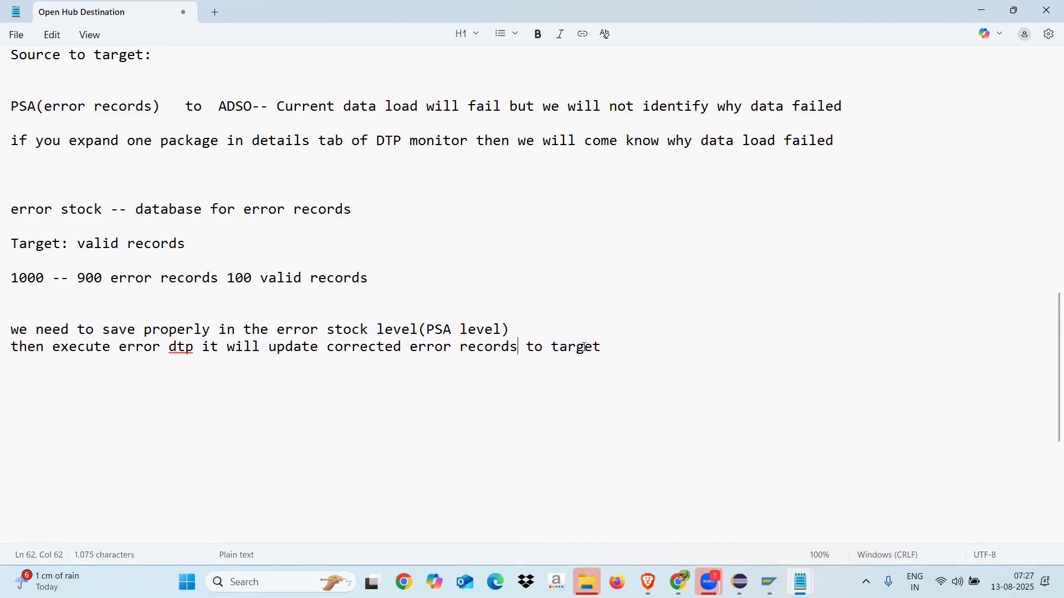
Write "100 + 900" on the blank line directly above the "we need to save properly" note, then highlight it
{"action": "left_click_drag", "start_coordinate": [608, 351], "coordinate": [10, 332]}
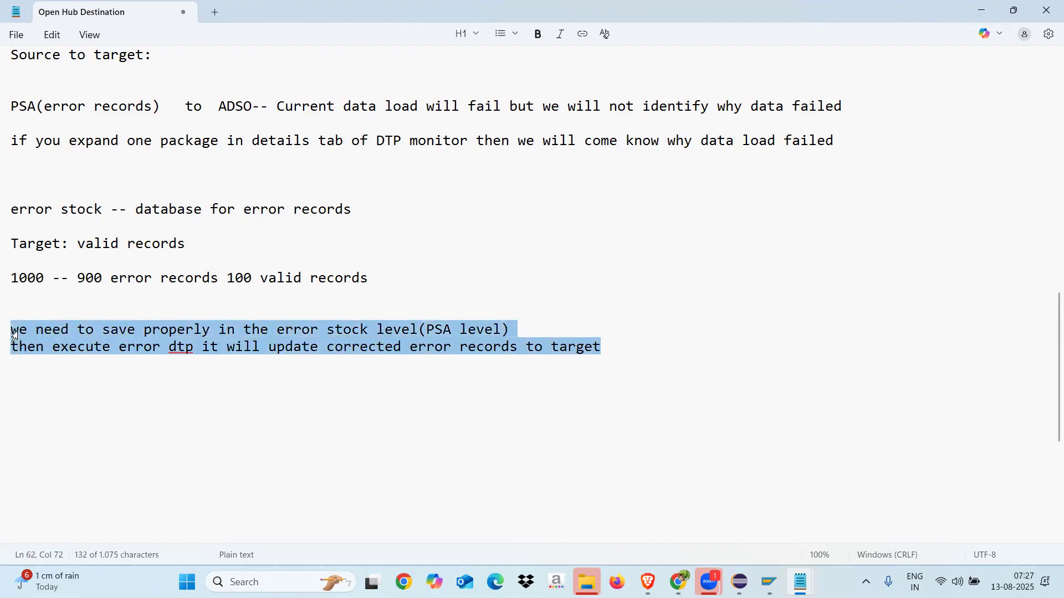
{"action": "left_click", "coordinate": [87, 377]}
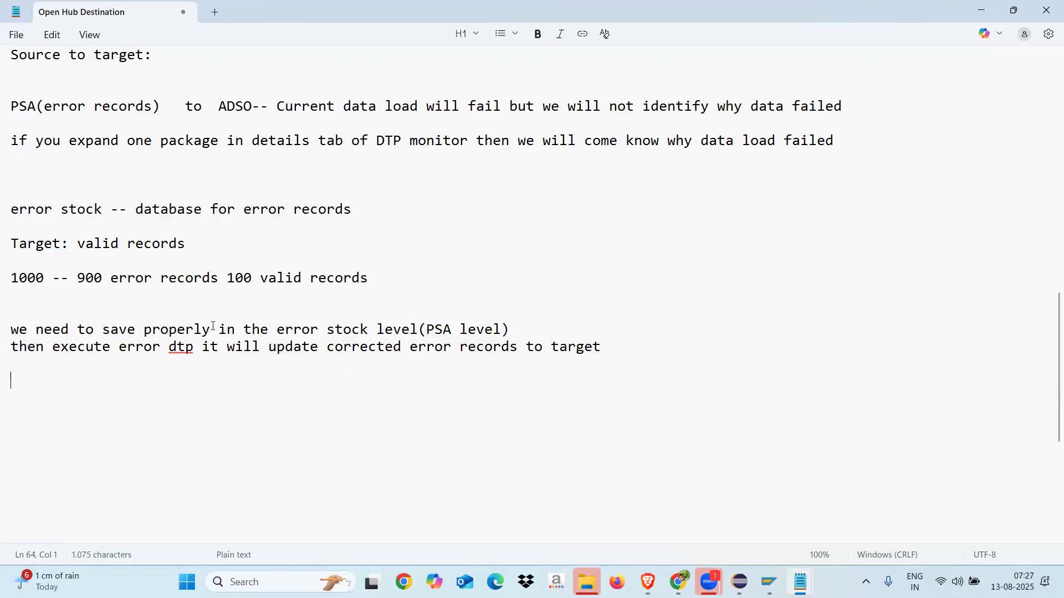
{"action": "type", "text": "100 + 900"}
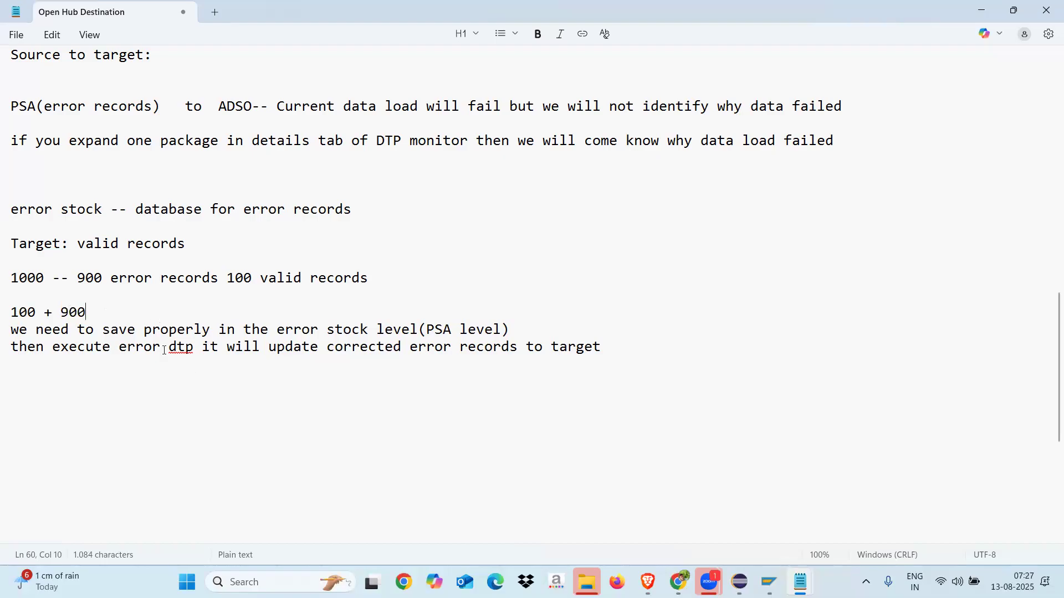
{"action": "left_click_drag", "start_coordinate": [164, 351], "coordinate": [120, 352]}
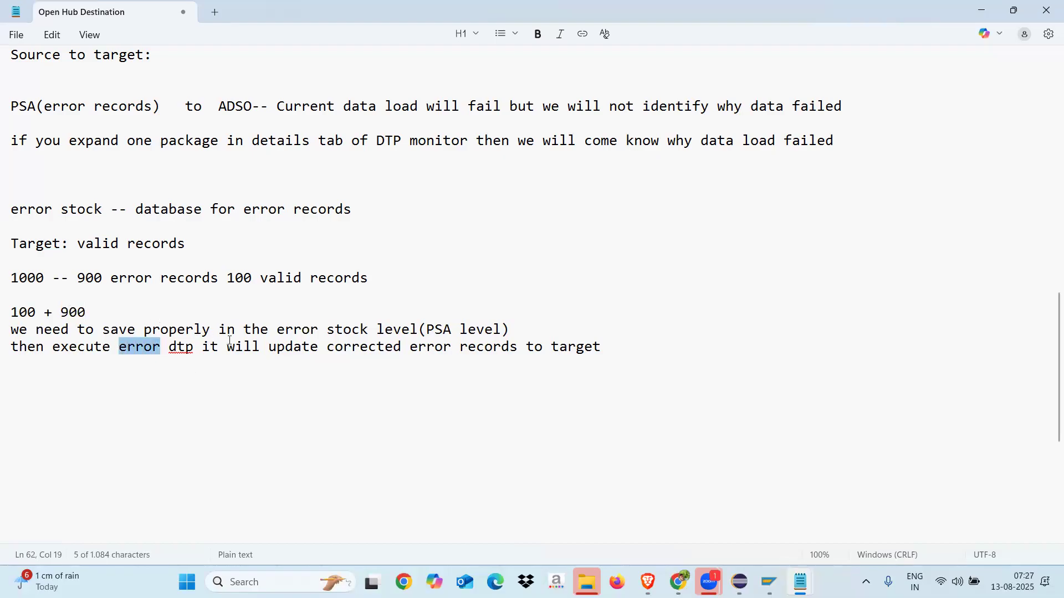
{"action": "left_click_drag", "start_coordinate": [103, 315], "coordinate": [12, 314]}
{"action": "left_click", "coordinate": [138, 316]}
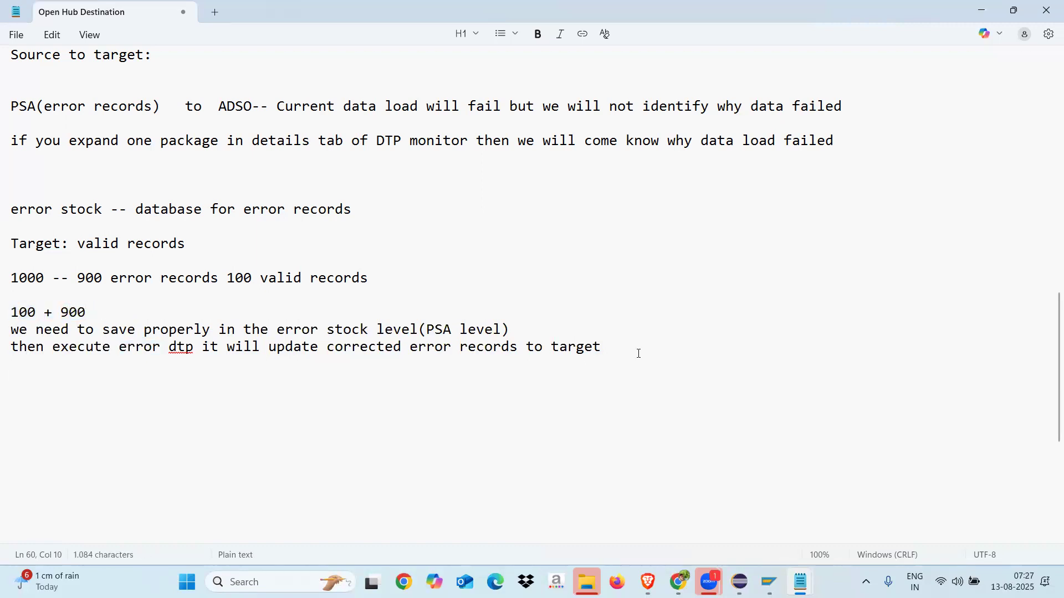
Write "we need to send email to the business we received" below the error DTP line, leaving one blank line between
{"action": "left_click", "coordinate": [614, 348]}
{"action": "key", "text": "Return"}
{"action": "key", "text": "Return"}
{"action": "type", "text": "we need to send em"}
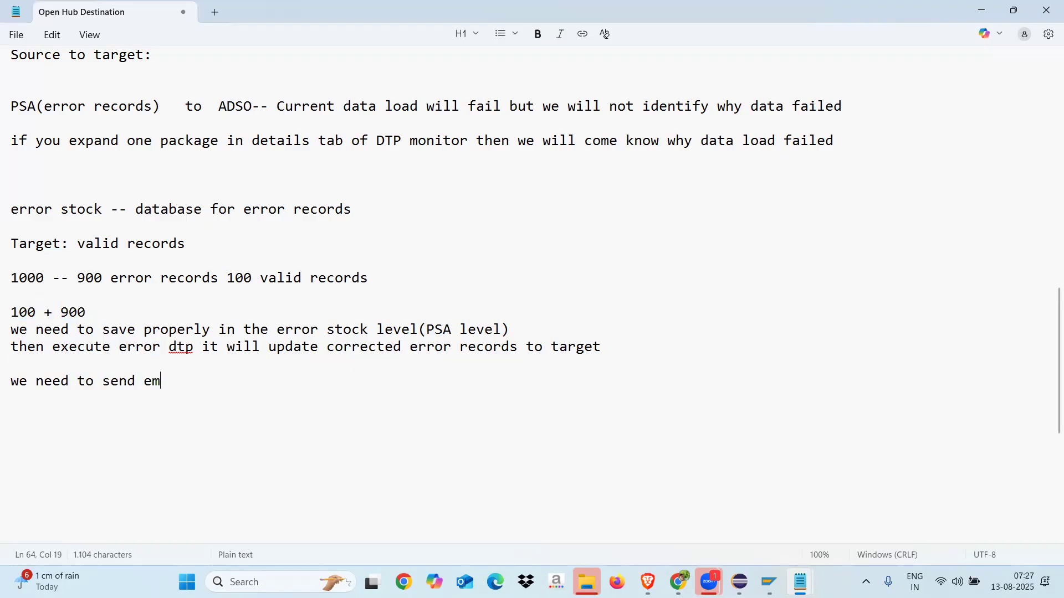
{"action": "type", "text": "ail to the bu"}
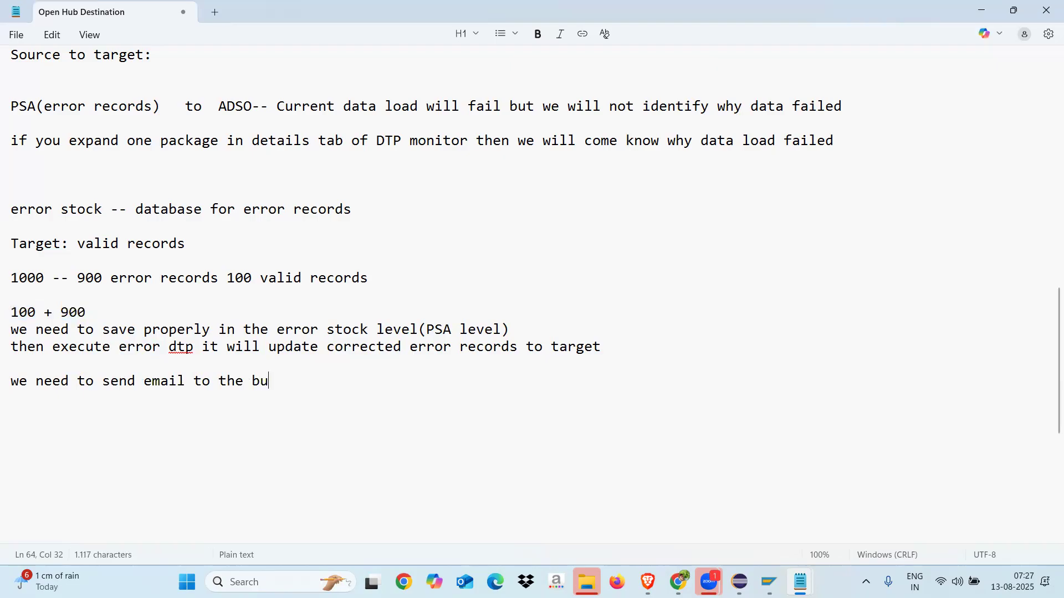
{"action": "type", "text": "siness we received"}
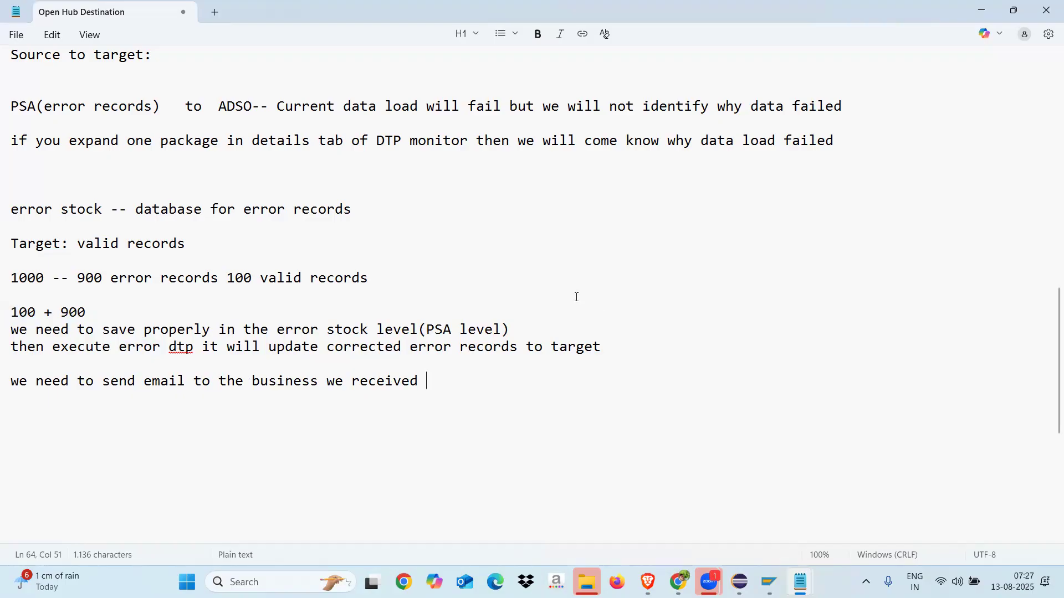
Replace the lowercase "dtp" with "DTP" in the "then execute error" line
{"action": "right_click", "coordinate": [194, 350]}
{"action": "key", "text": "BackSpace"}
{"action": "key", "text": "BackSpace"}
{"action": "key", "text": "BackSpace"}
{"action": "type", "text": "DTP"}
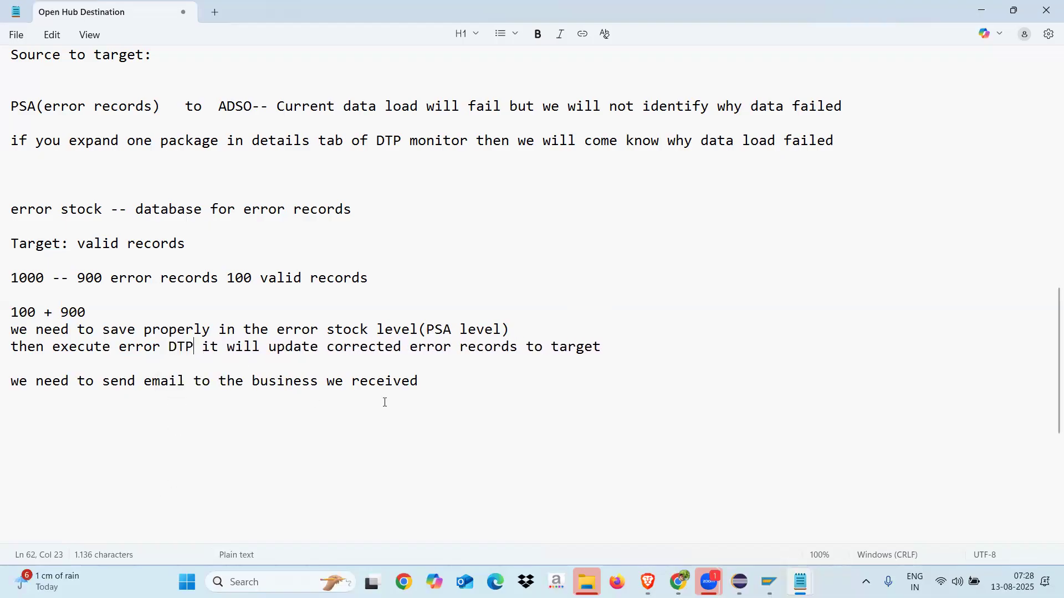
Delete the entire "we need to send email to the business we received" line
{"action": "left_click", "coordinate": [427, 388]}
{"action": "left_click_drag", "start_coordinate": [421, 384], "coordinate": [13, 382]}
{"action": "left_click", "coordinate": [297, 446]}
{"action": "left_click", "coordinate": [436, 379]}
{"action": "key", "text": "BackSpace"}
{"action": "key", "text": "BackSpace"}
{"action": "key", "text": "BackSpace"}
{"action": "key", "text": "BackSpace"}
{"action": "key", "text": "BackSpace"}
{"action": "key", "text": "BackSpace"}
{"action": "key", "text": "BackSpace"}
{"action": "key", "text": "BackSpace"}
{"action": "key", "text": "BackSpace"}
{"action": "key", "text": "BackSpace"}
{"action": "key", "text": "BackSpace"}
{"action": "key", "text": "BackSpace"}
{"action": "key", "text": "BackSpace"}
{"action": "key", "text": "BackSpace"}
{"action": "key", "text": "BackSpace"}
{"action": "key", "text": "BackSpace"}
{"action": "key", "text": "BackSpace"}
{"action": "key", "text": "BackSpace"}
{"action": "key", "text": "BackSpace"}
{"action": "key", "text": "BackSpace"}
{"action": "key", "text": "BackSpace"}
{"action": "key", "text": "BackSpace"}
{"action": "key", "text": "BackSpace"}
{"action": "key", "text": "BackSpace"}
{"action": "key", "text": "BackSpace"}
{"action": "key", "text": "BackSpace"}
{"action": "key", "text": "BackSpace"}
{"action": "key", "text": "BackSpace"}
{"action": "key", "text": "BackSpace"}
{"action": "key", "text": "BackSpace"}
{"action": "key", "text": "BackSpace"}
{"action": "key", "text": "BackSpace"}
{"action": "key", "text": "BackSpace"}
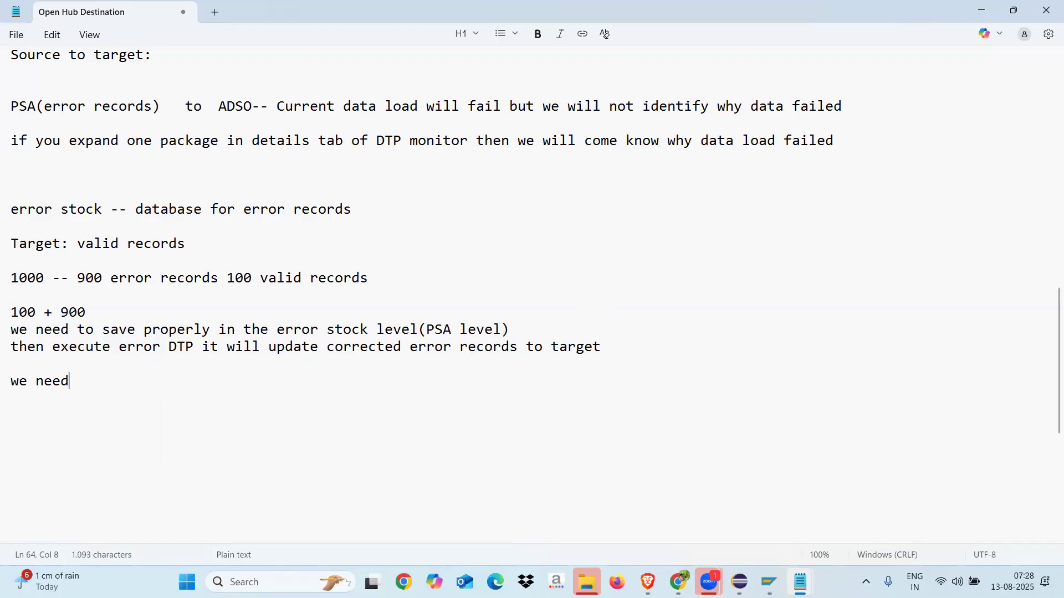
{"action": "key", "text": "BackSpace"}
{"action": "key", "text": "BackSpace"}
Highlight the notes from "100 + 900" to the error DTP line, then the whole block from "error stock" down
{"action": "left_click", "coordinate": [607, 350]}
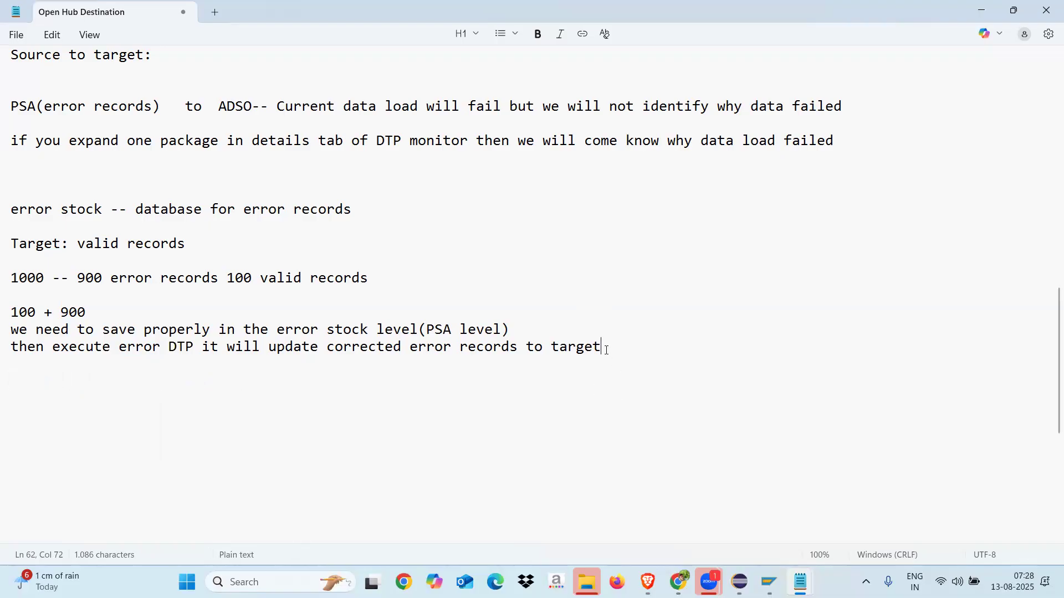
{"action": "left_click_drag", "start_coordinate": [606, 350], "coordinate": [518, 349]}
{"action": "key", "text": "shift+Down"}
{"action": "key", "text": "shift+Down"}
{"action": "left_click_drag", "start_coordinate": [603, 348], "coordinate": [14, 315]}
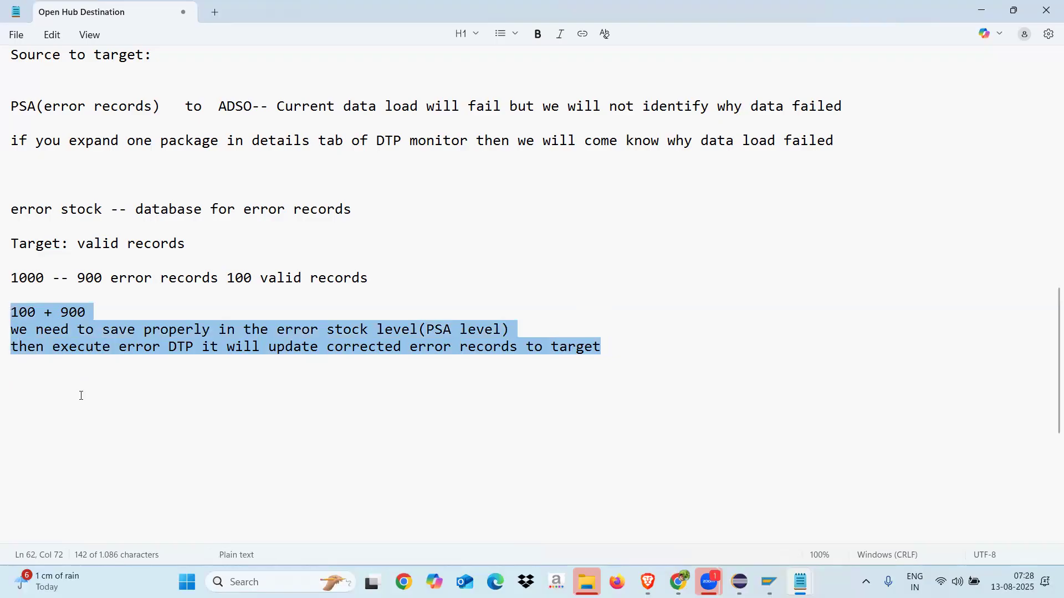
{"action": "left_click", "coordinate": [81, 396]}
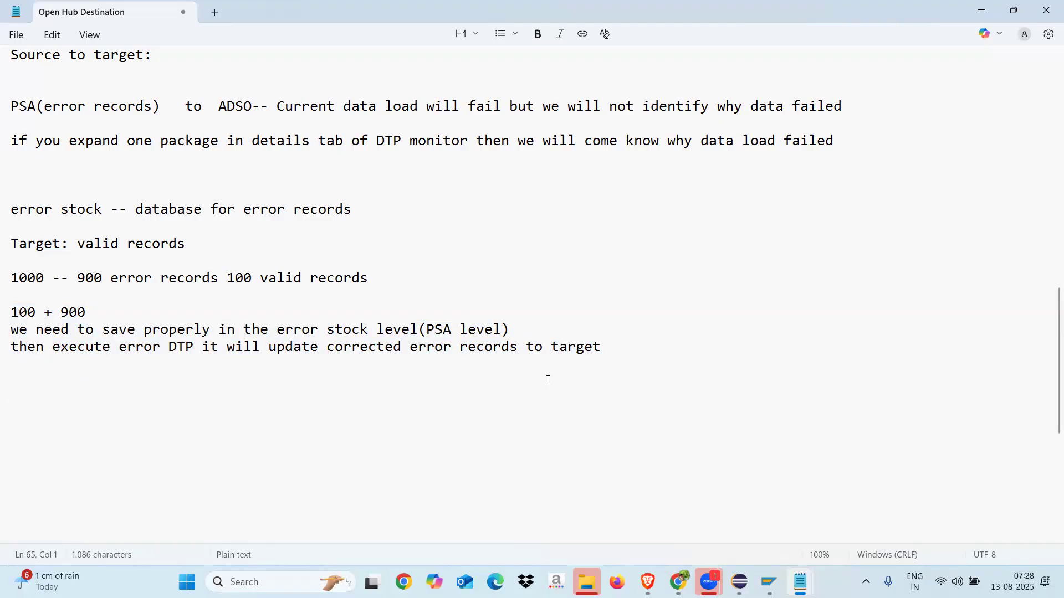
{"action": "left_click_drag", "start_coordinate": [610, 350], "coordinate": [14, 216]}
Add a "DTP" heading below the error notes, followed by the lines "Standard DTP 99%" and "Error DTP 1%"
{"action": "left_click", "coordinate": [20, 392]}
{"action": "type", "text": "DTP"}
{"action": "key", "text": "Return"}
{"action": "key", "text": "Return"}
{"action": "type", "text": "Standard DTP"}
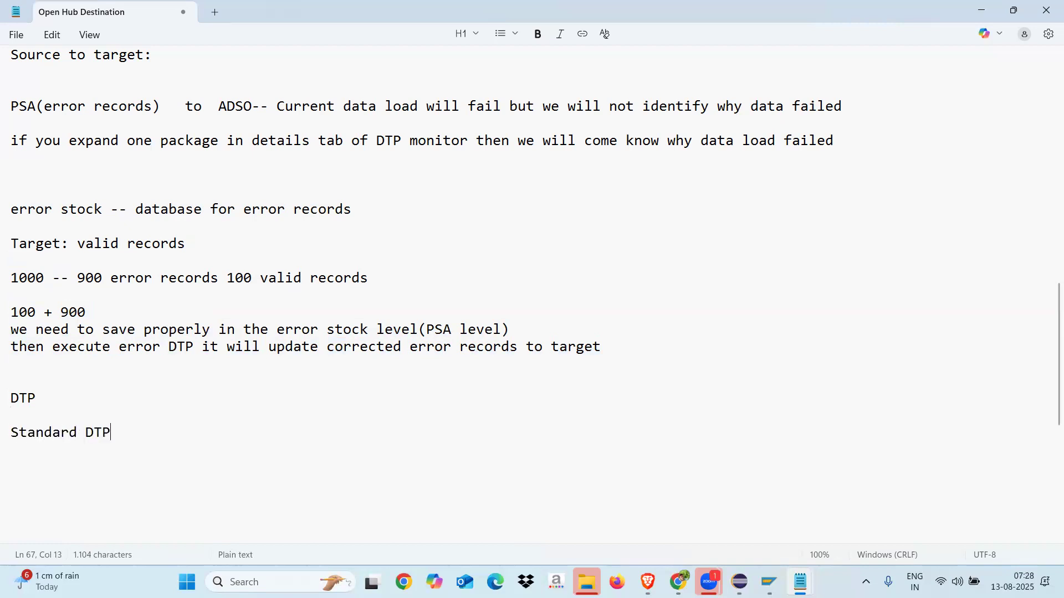
{"action": "key", "text": "Return"}
{"action": "type", "text": "Error DT"}
{"action": "type", "text": "P"}
{"action": "type", "text": "99"}
{"action": "type", "text": "%"}
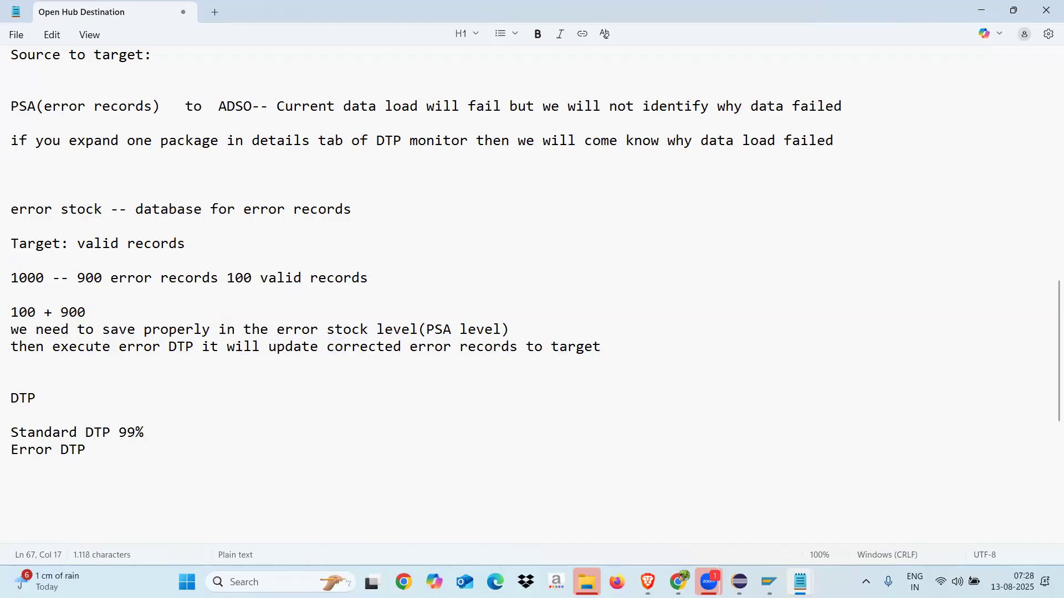
{"action": "type", "text": "1%"}
Below the Error DTP line, write "Real time DTP" and "Direct access DTP-- we will create for only virtual provider info cue", separated by blank lines
{"action": "key", "text": "Return"}
{"action": "key", "text": "Return"}
{"action": "type", "text": "Real time DTP"}
{"action": "key", "text": "Return"}
{"action": "key", "text": "Return"}
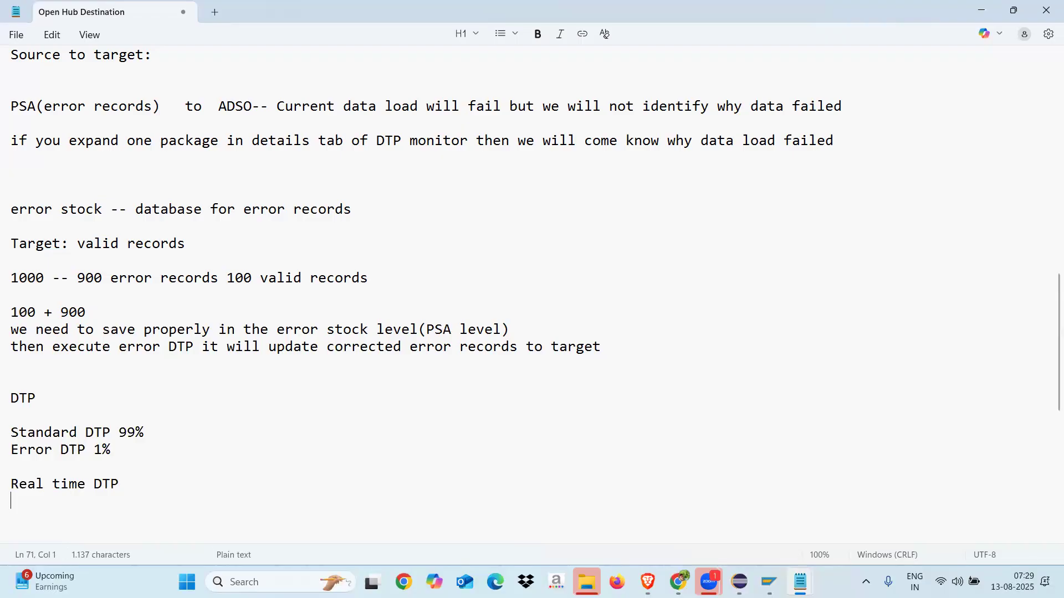
{"action": "type", "text": "Direct acc"}
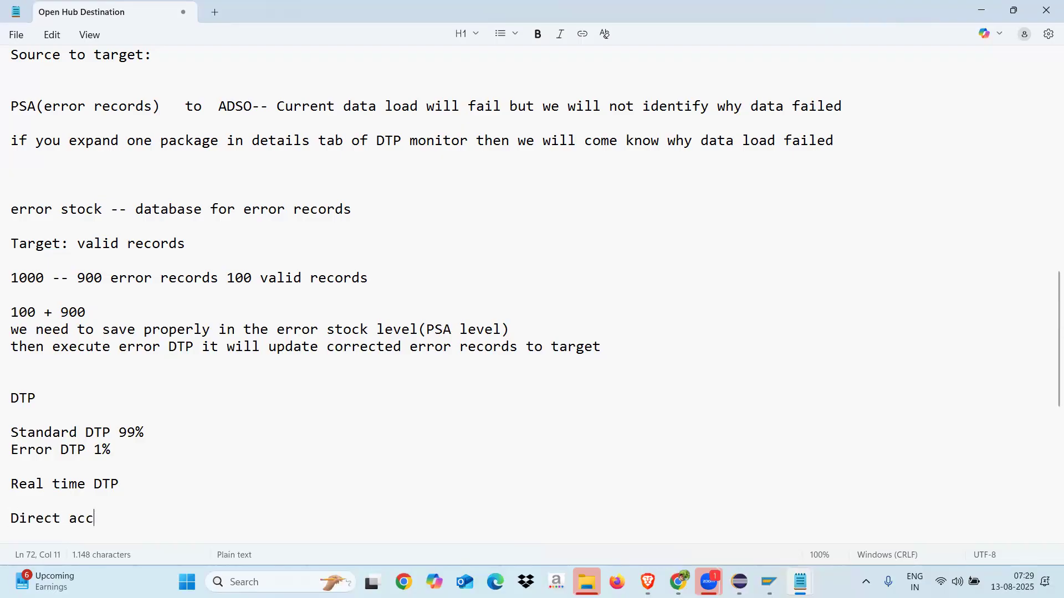
{"action": "type", "text": "ess DTP-- we will create for only virtual pri"}
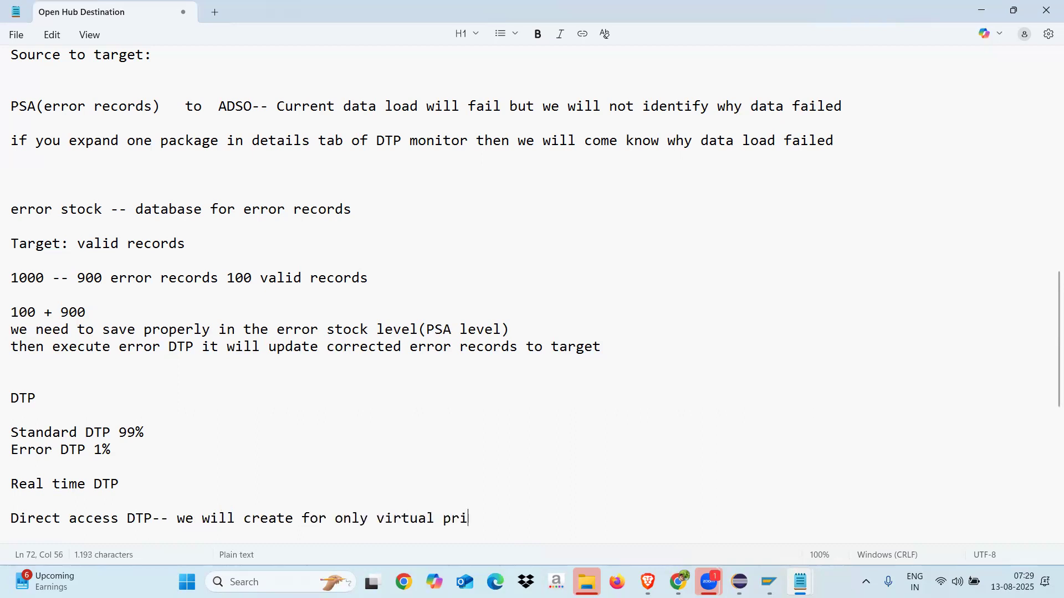
{"action": "key", "text": "BackSpace"}
{"action": "type", "text": "ovider info cue"}
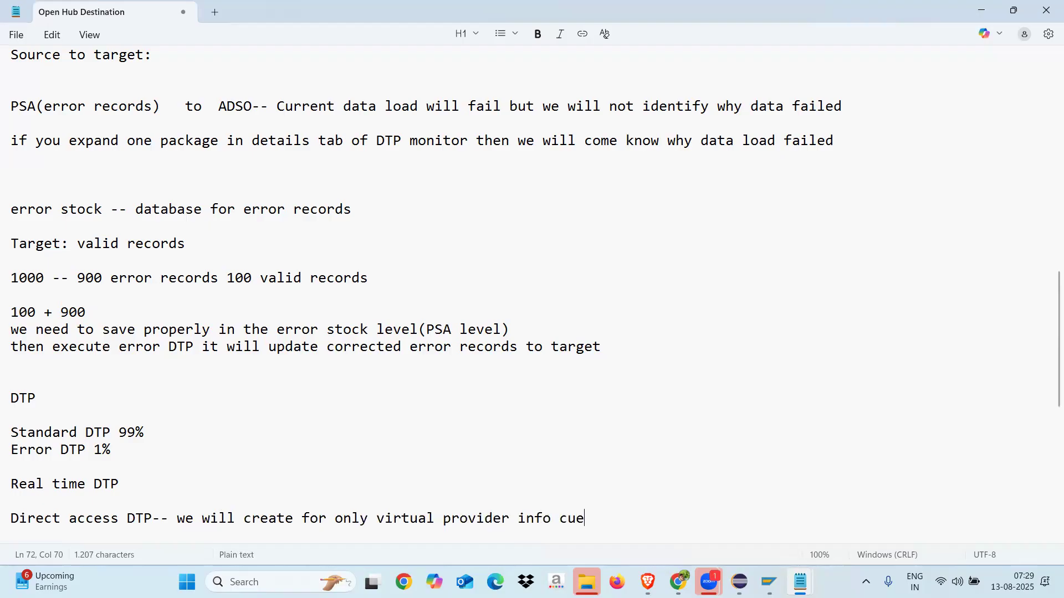
Add a run of blank lines after the direct access DTP note and correct "cue" to "cube" in it
{"action": "key", "text": "Return"}
{"action": "key", "text": "Return"}
{"action": "key", "text": "Return"}
{"action": "key", "text": "Return"}
{"action": "key", "text": "Return"}
{"action": "key", "text": "Return"}
{"action": "key", "text": "Return"}
{"action": "key", "text": "Return"}
{"action": "key", "text": "Return"}
{"action": "key", "text": "Return"}
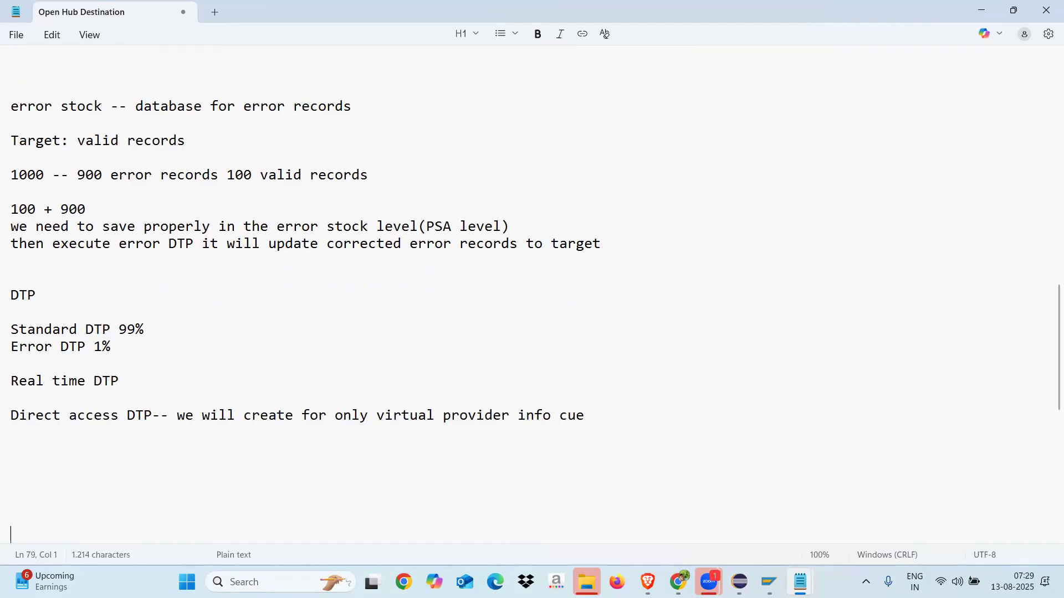
{"action": "key", "text": "Return"}
{"action": "key", "text": "Return"}
{"action": "key", "text": "Return"}
{"action": "key", "text": "Return"}
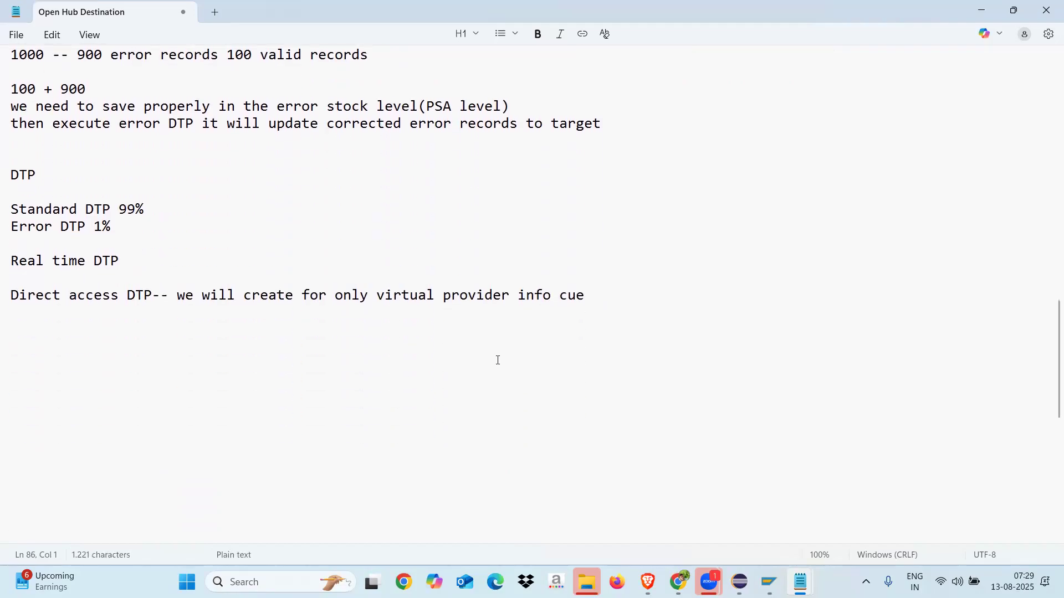
{"action": "left_click", "coordinate": [578, 299]}
{"action": "type", "text": "b"}
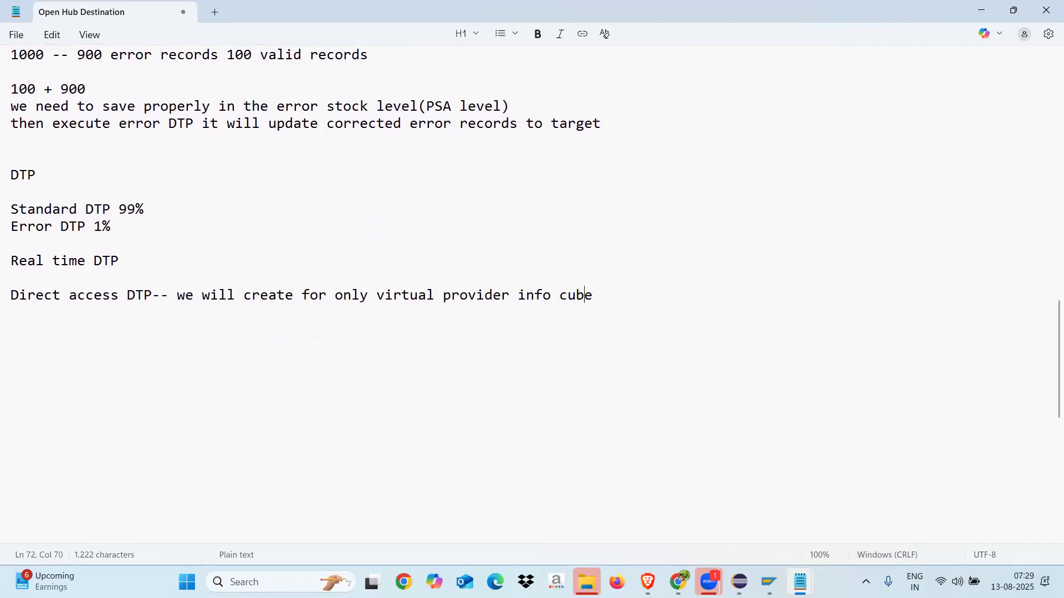
Write "standard info cube - Physically" and "real time info cube--physically" on separate lines below the direct access DTP note
{"action": "left_click", "coordinate": [603, 299]}
{"action": "key", "text": "Return"}
{"action": "type", "text": "standard info cube"}
{"action": "key", "text": "Return"}
{"action": "key", "text": "Return"}
{"action": "type", "text": "real time info cube"}
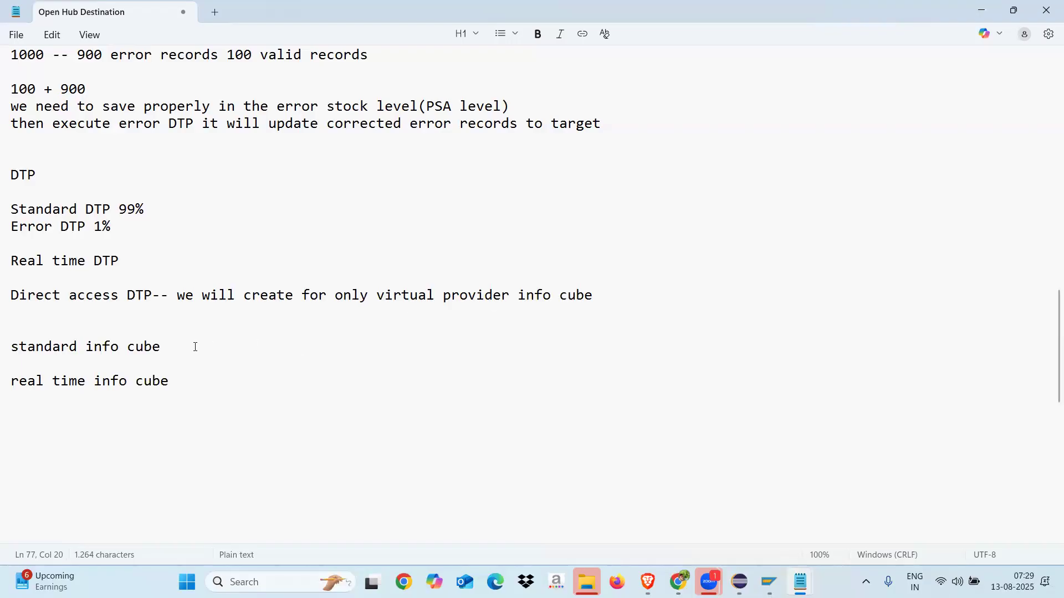
{"action": "left_click", "coordinate": [168, 347]}
{"action": "type", "text": "- Physically  real time info cube--physically"}
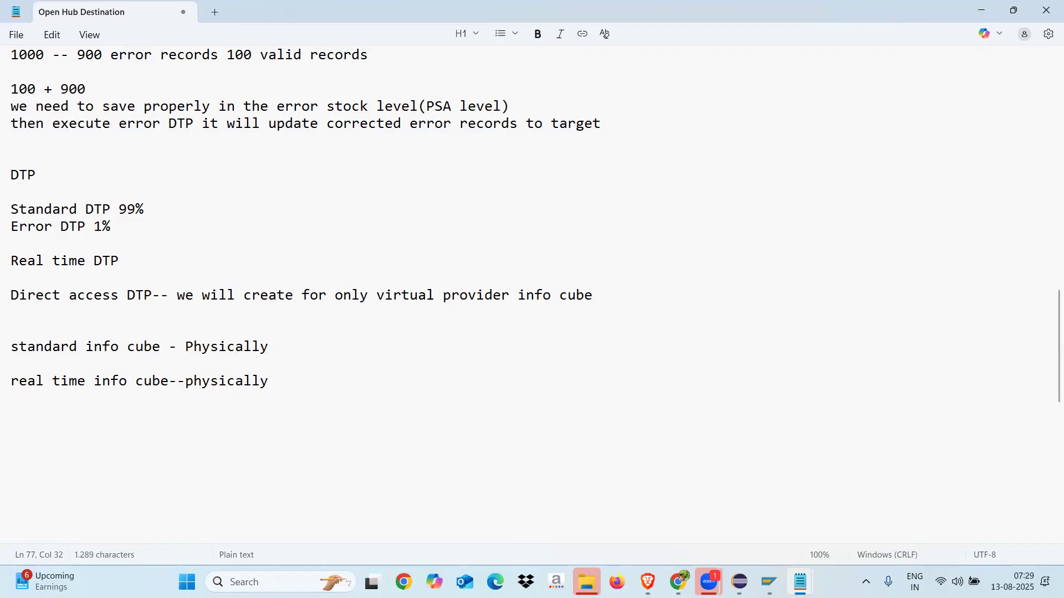
Write "virtual provider-- direct access DTP (it will data directly from source)" below the real time info cube line
{"action": "left_click", "coordinate": [50, 405]}
{"action": "type", "text": "c"}
{"action": "key", "text": "BackSpace"}
{"action": "type", "text": "virtu"}
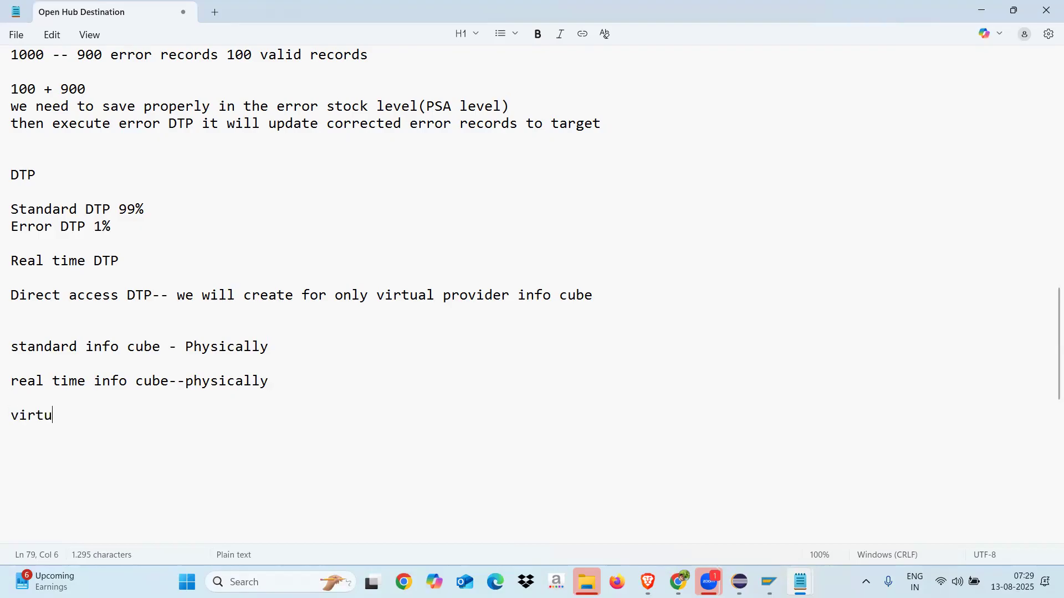
{"action": "type", "text": "al provi"}
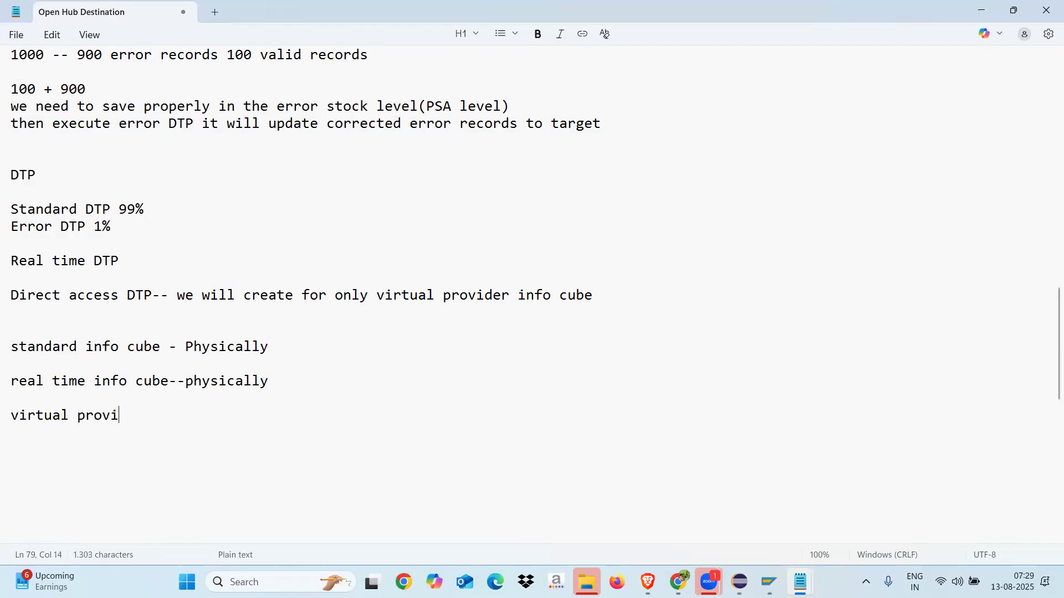
{"action": "type", "text": "der-- "}
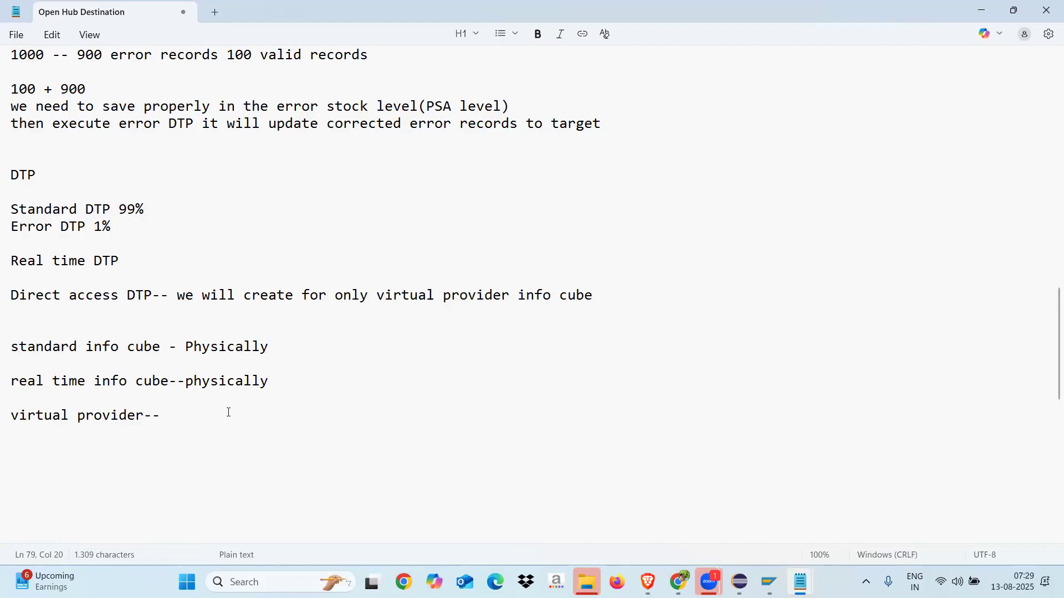
{"action": "type", "text": "direct acces"}
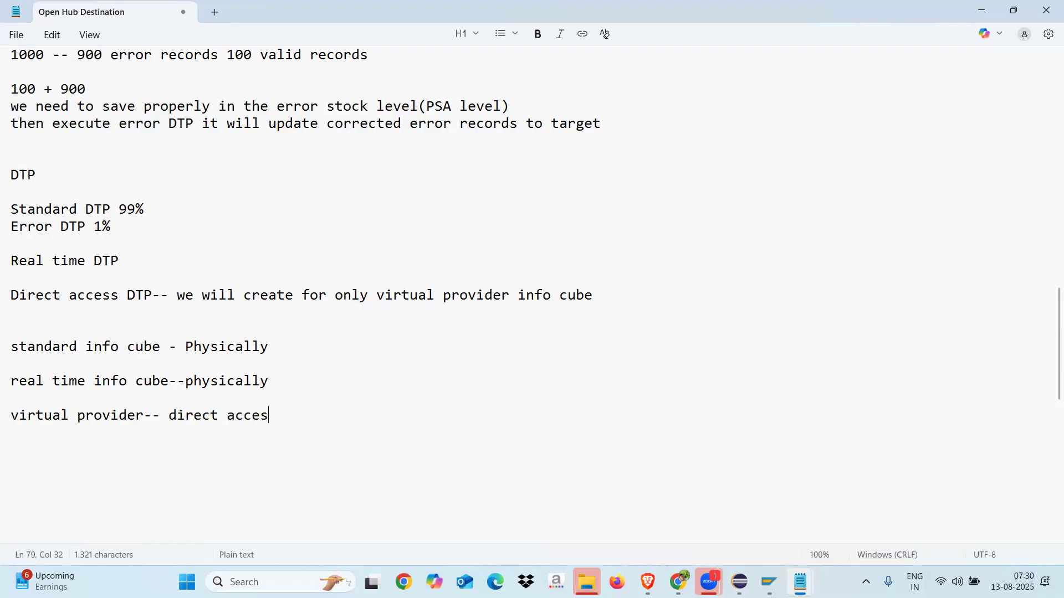
{"action": "type", "text": "s DTP (it will "}
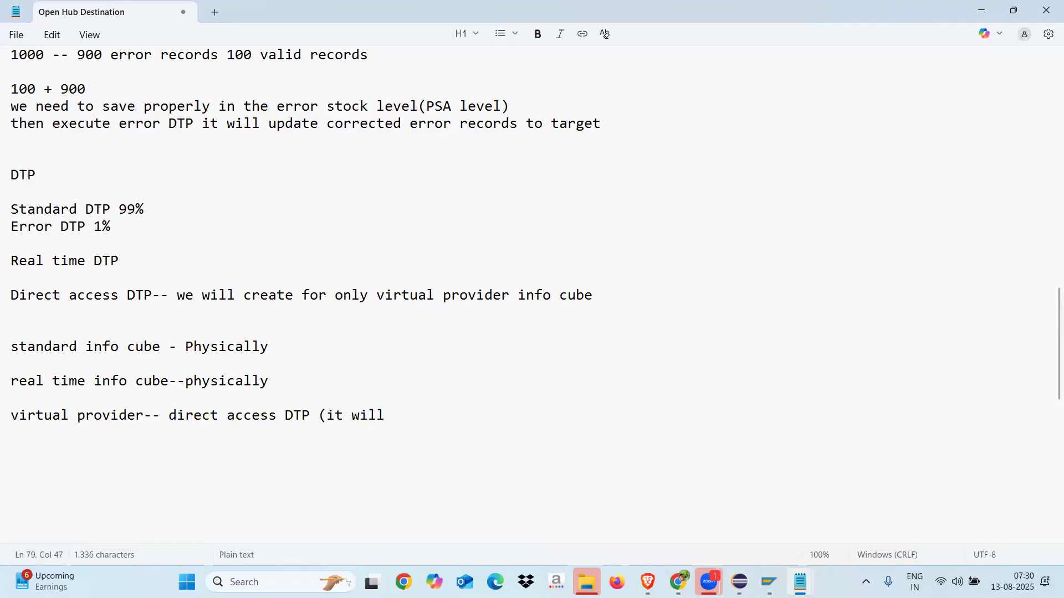
{"action": "type", "text": "data"}
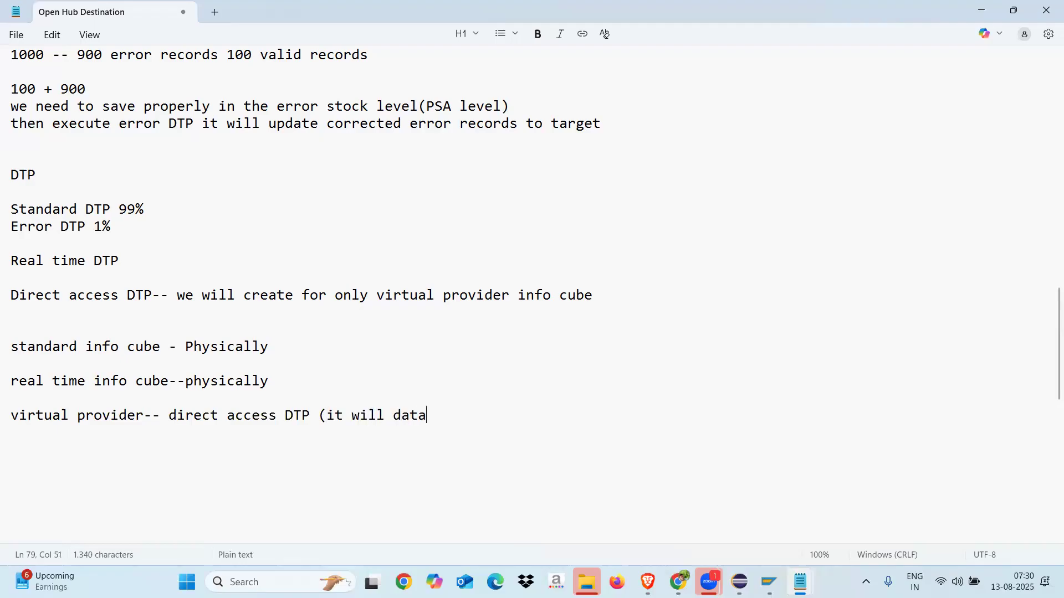
{"action": "type", "text": " directly"}
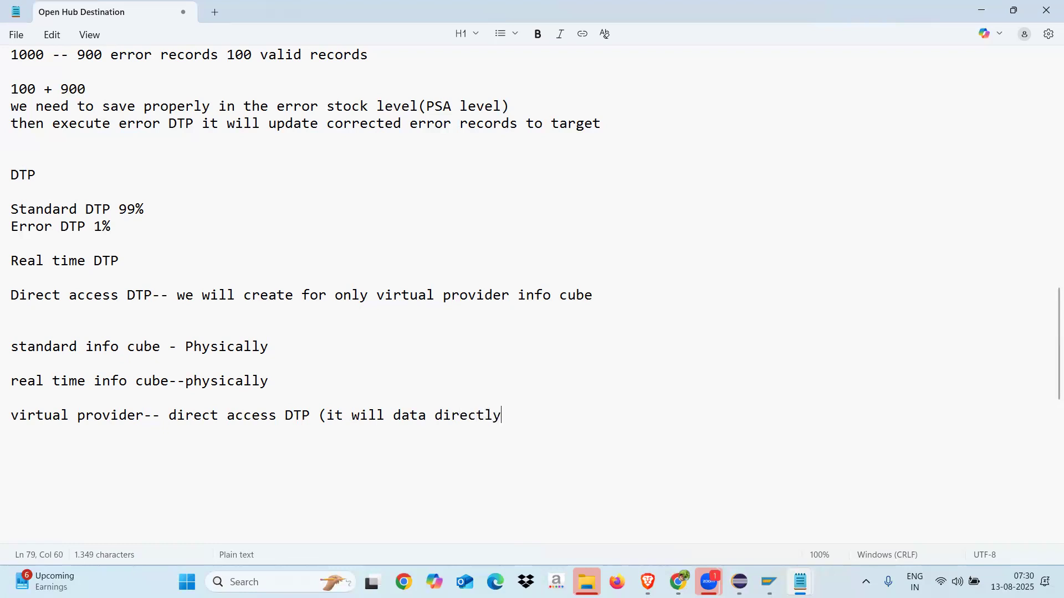
{"action": "type", "text": " from source)"}
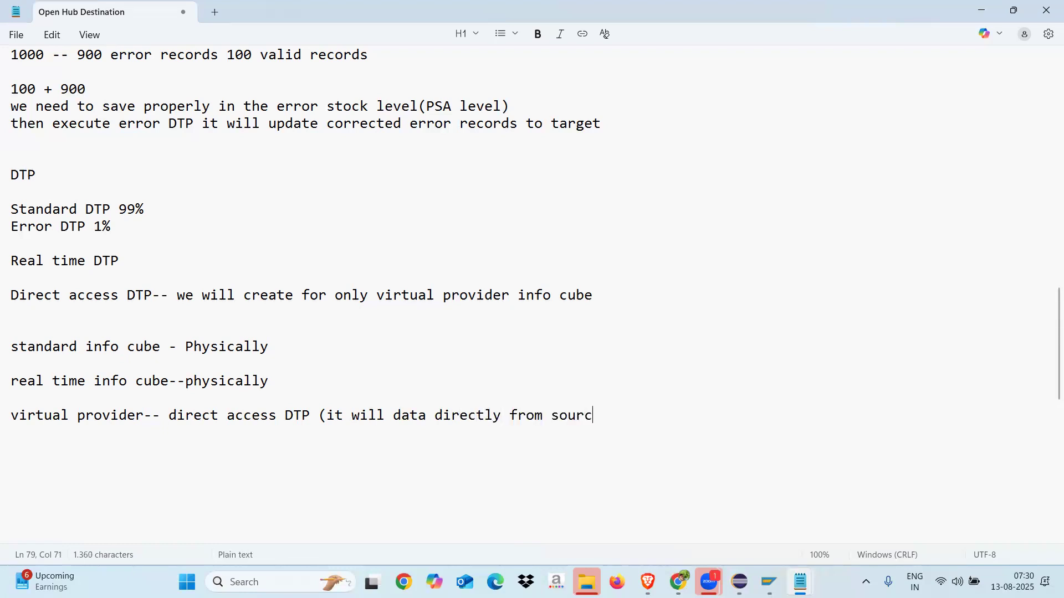
Below the virtual provider line, leave blank lines and write "If you reconcile the data from ECC to bw dso or cube data"
{"action": "key", "text": "Return"}
{"action": "key", "text": "Return"}
{"action": "key", "text": "Return"}
{"action": "type", "text": "If you "}
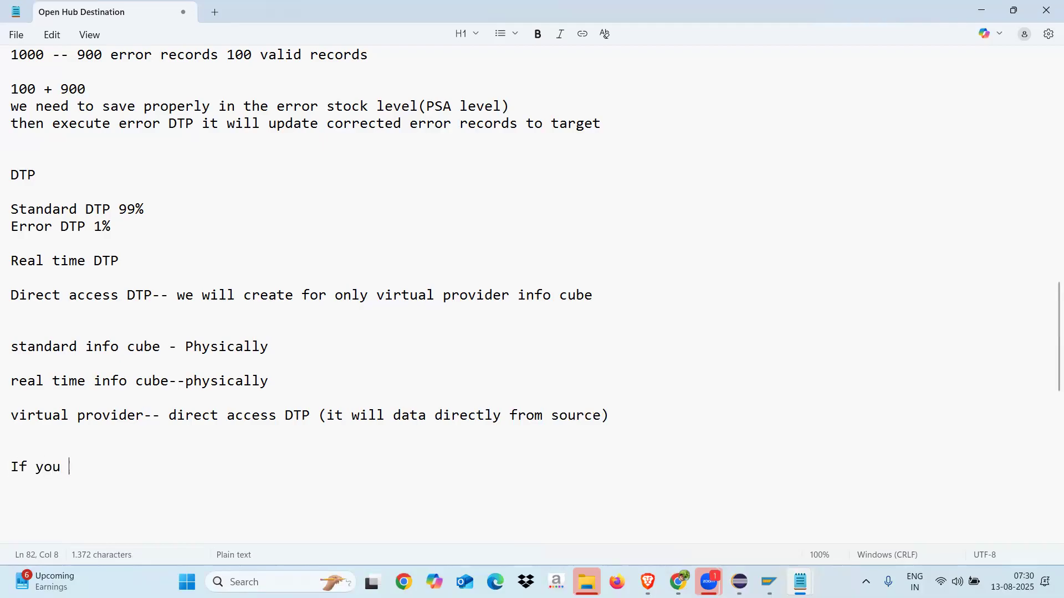
{"action": "type", "text": "reconcile th"}
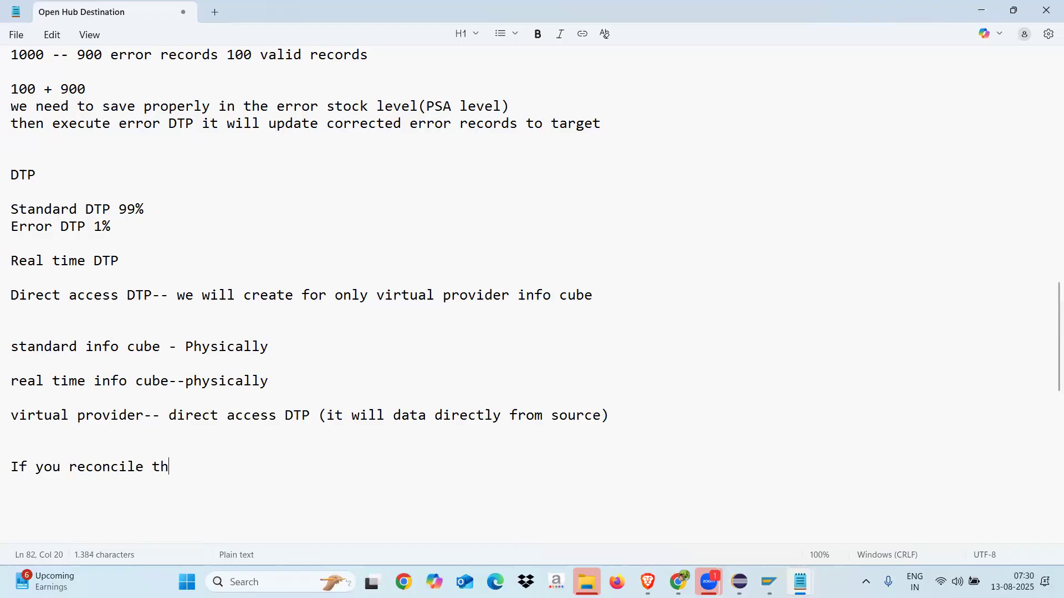
{"action": "type", "text": "e data from ECC to"}
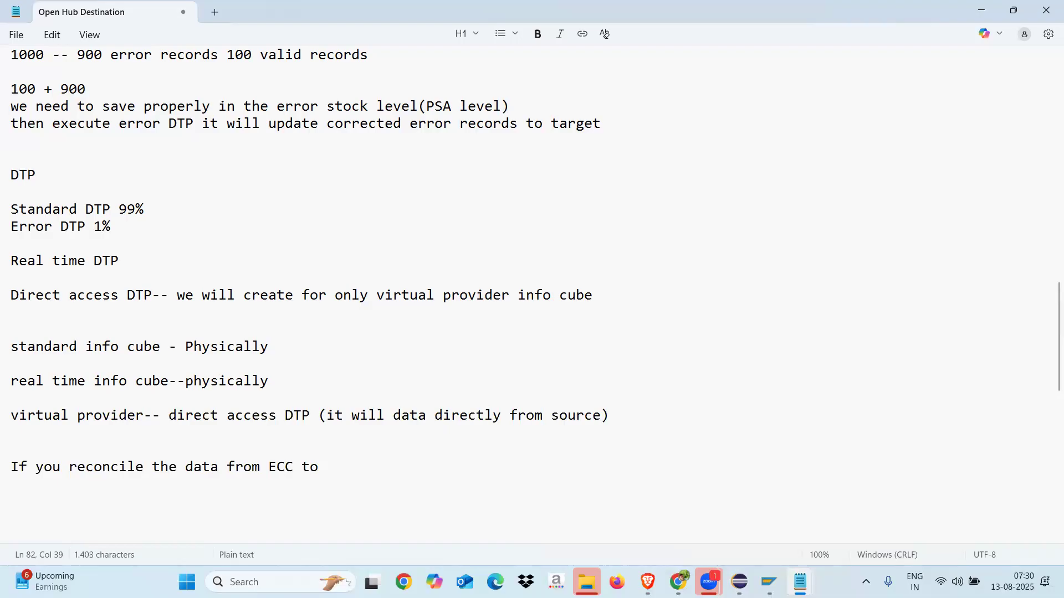
{"action": "type", "text": " bw dso"}
{"action": "type", "text": " data"}
{"action": "key", "text": "BackSpace"}
{"action": "key", "text": "BackSpace"}
{"action": "key", "text": "BackSpace"}
{"action": "key", "text": "BackSpace"}
{"action": "type", "text": "cube"}
{"action": "key", "text": "BackSpace"}
{"action": "key", "text": "BackSpace"}
{"action": "key", "text": "BackSpace"}
{"action": "key", "text": "BackSpace"}
{"action": "key", "text": "BackSpace"}
{"action": "type", "text": "or cube data"}
{"action": "key", "text": "Return"}
{"action": "key", "text": "Return"}
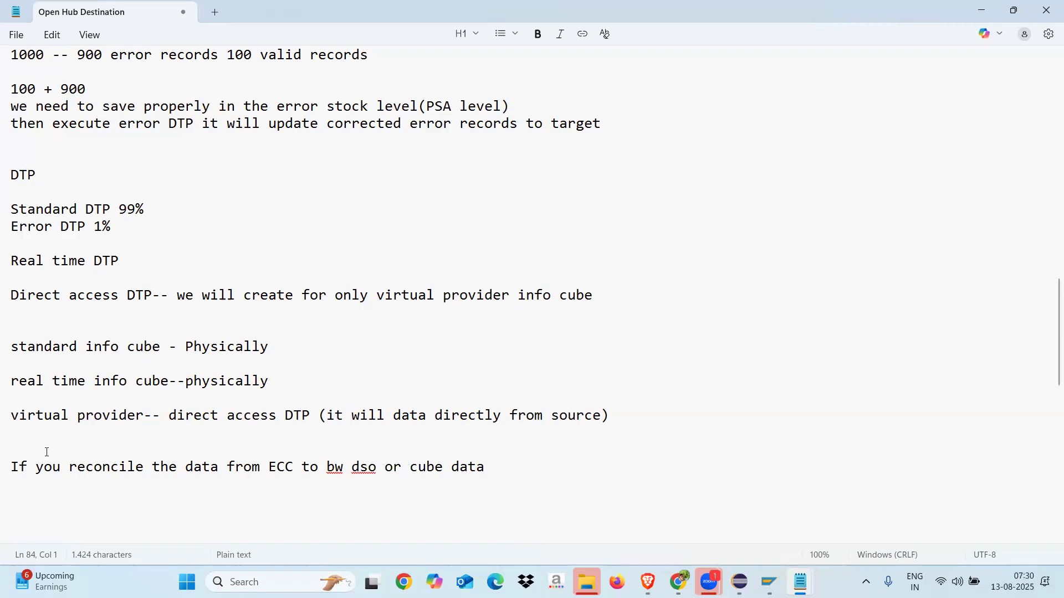
Append "--Open ODS View" to the end of the virtual provider line and highlight "Open ODS View"
{"action": "left_click_drag", "start_coordinate": [13, 418], "coordinate": [614, 423]}
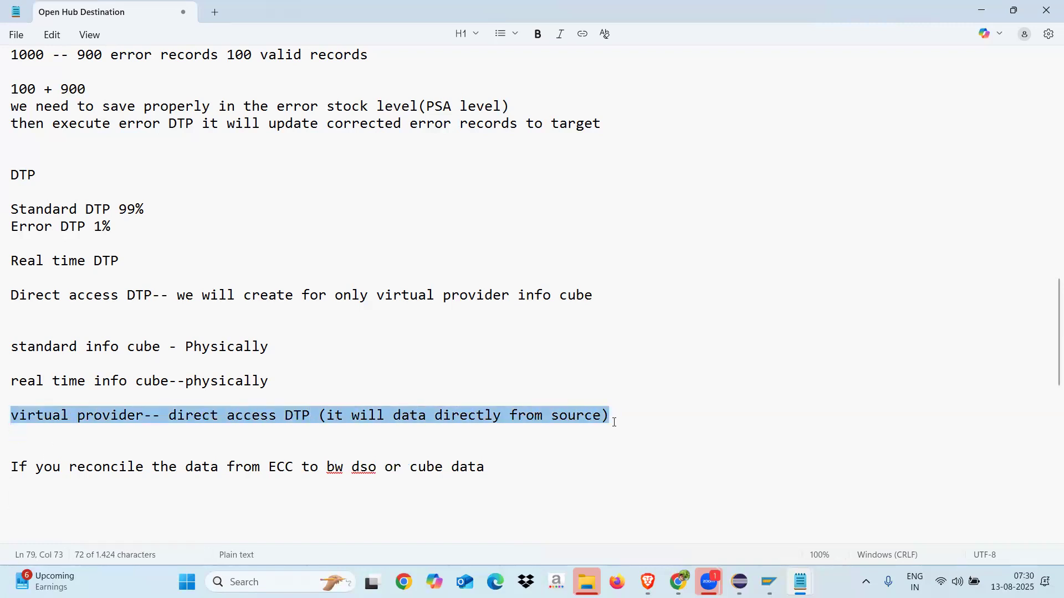
{"action": "left_click", "coordinate": [618, 420]}
{"action": "type", "text": "--Open "}
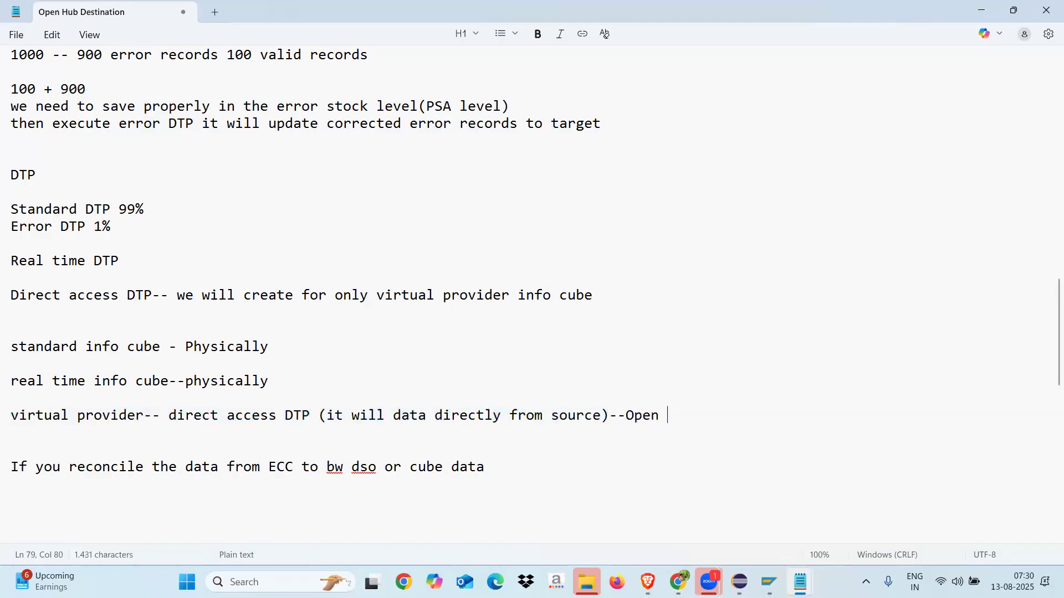
{"action": "type", "text": "ODS View"}
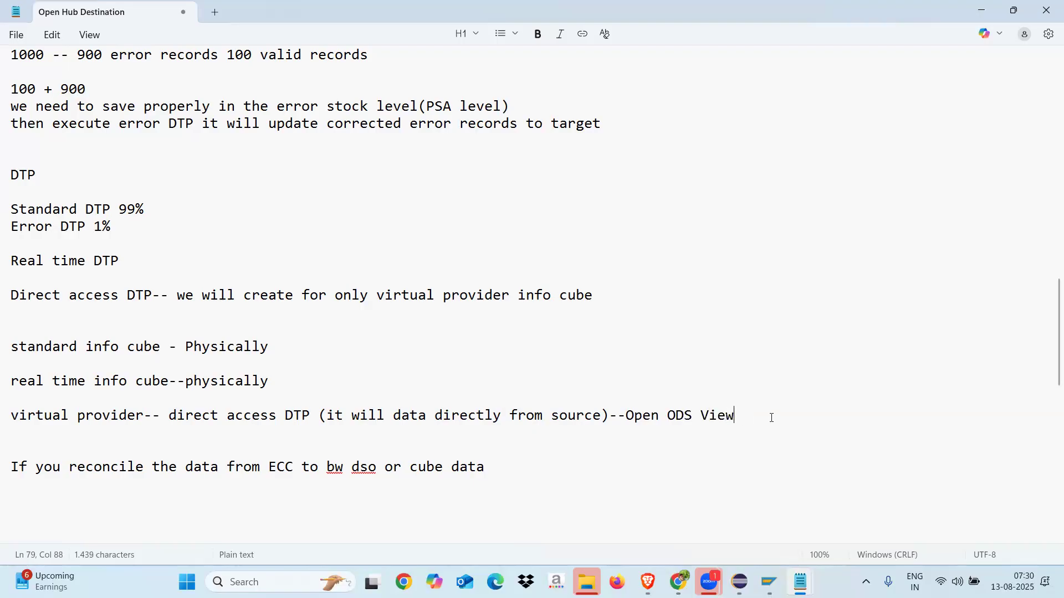
{"action": "left_click_drag", "start_coordinate": [736, 420], "coordinate": [628, 421]}
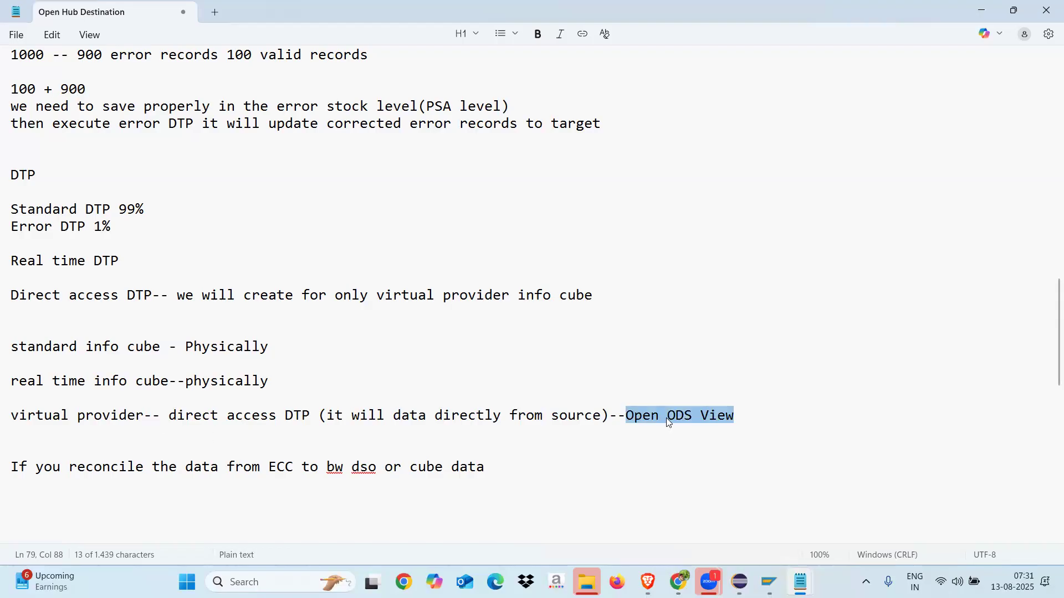
Append "--Planning data" to the end of the real time info cube line
{"action": "key", "text": "Down"}
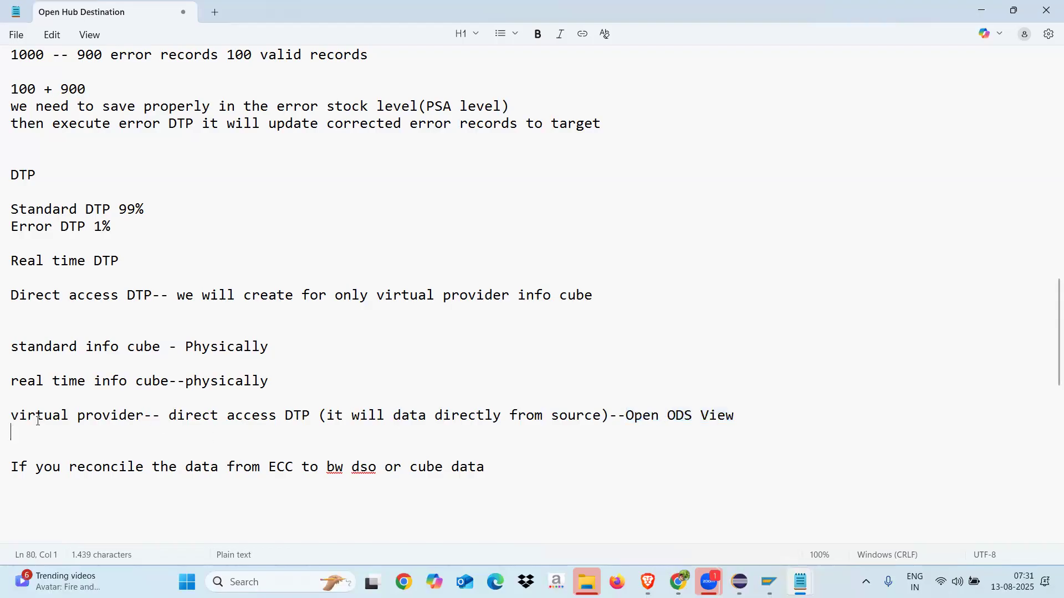
{"action": "left_click_drag", "start_coordinate": [11, 417], "coordinate": [11, 381]}
{"action": "left_click", "coordinate": [778, 429]}
{"action": "left_click", "coordinate": [268, 382]}
{"action": "type", "text": "--Planning data"}
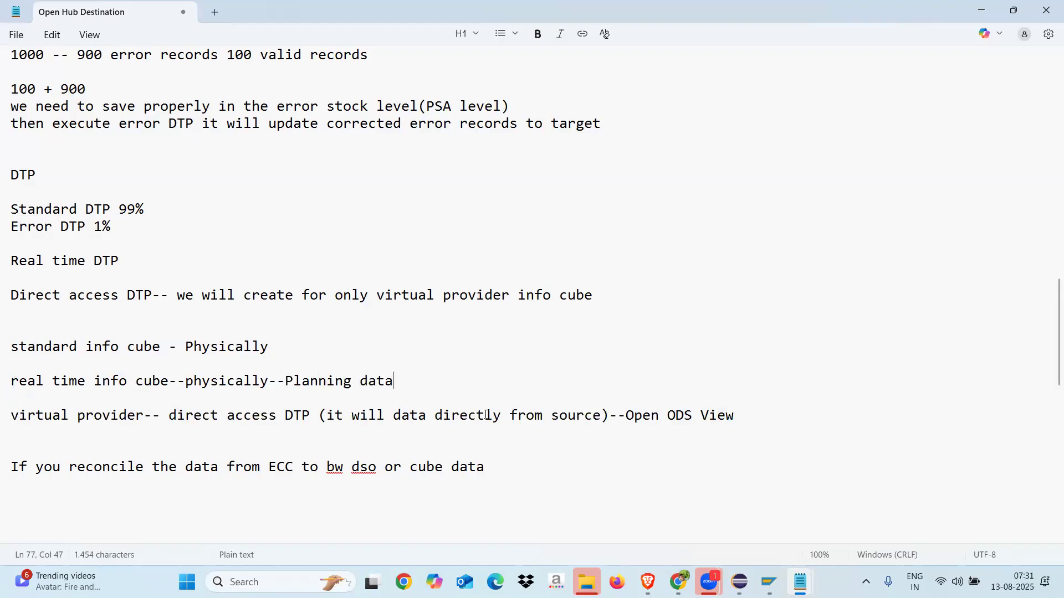
Append "-- read" to the standard info cube line and "--write" to the real time info cube line
{"action": "left_click", "coordinate": [285, 350]}
{"action": "type", "text": "-- read"}
{"action": "left_click", "coordinate": [391, 382]}
{"action": "type", "text": "--write"}
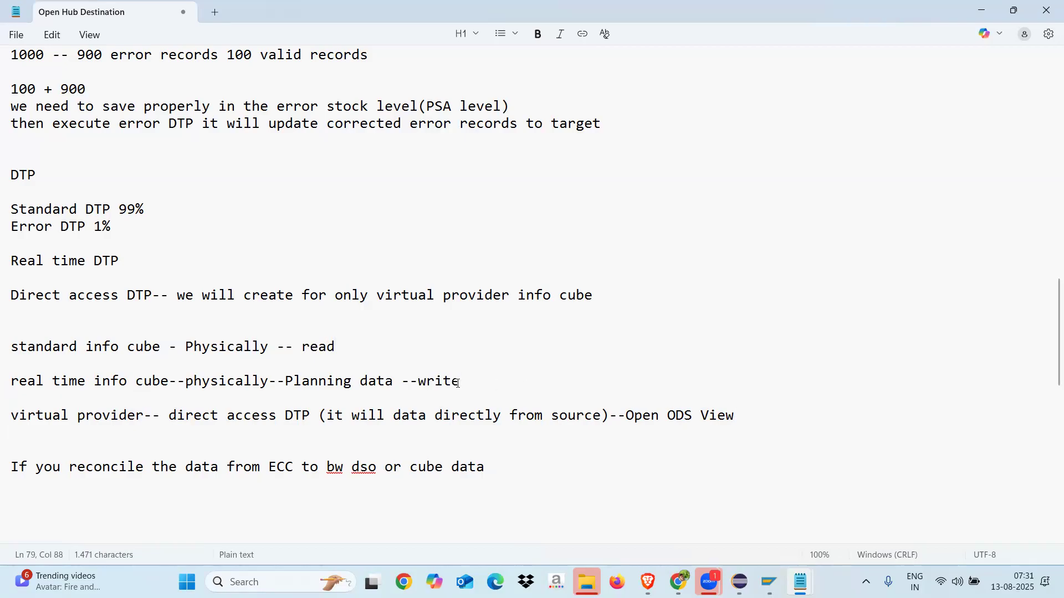
Highlight the standard and real time info cube lines one at a time, and all three provider lines together
{"action": "left_click_drag", "start_coordinate": [344, 348], "coordinate": [12, 348]}
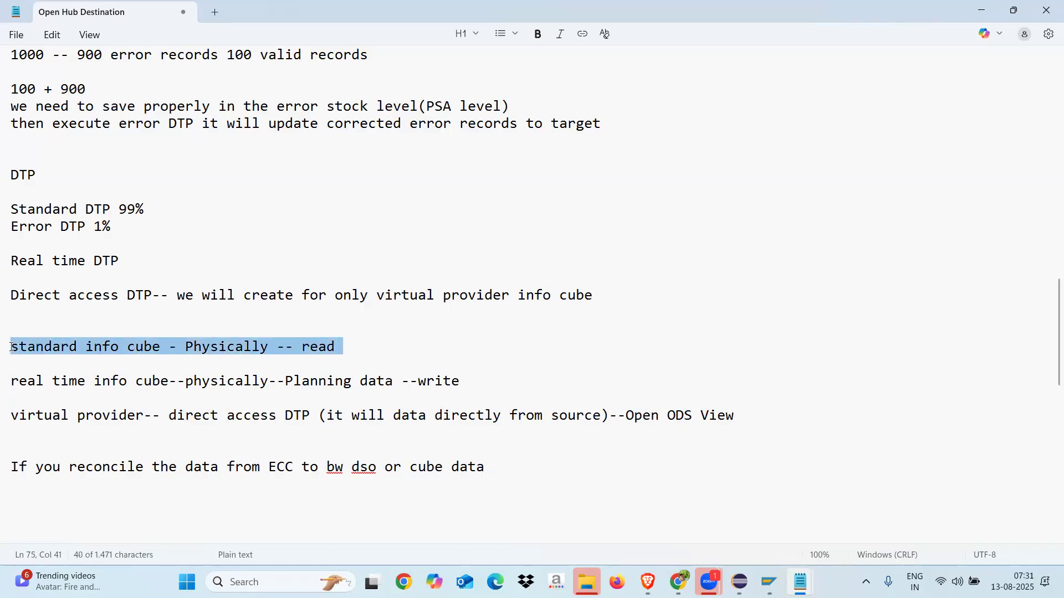
{"action": "left_click", "coordinate": [347, 344]}
{"action": "left_click_drag", "start_coordinate": [468, 383], "coordinate": [10, 388]}
{"action": "left_click", "coordinate": [475, 386]}
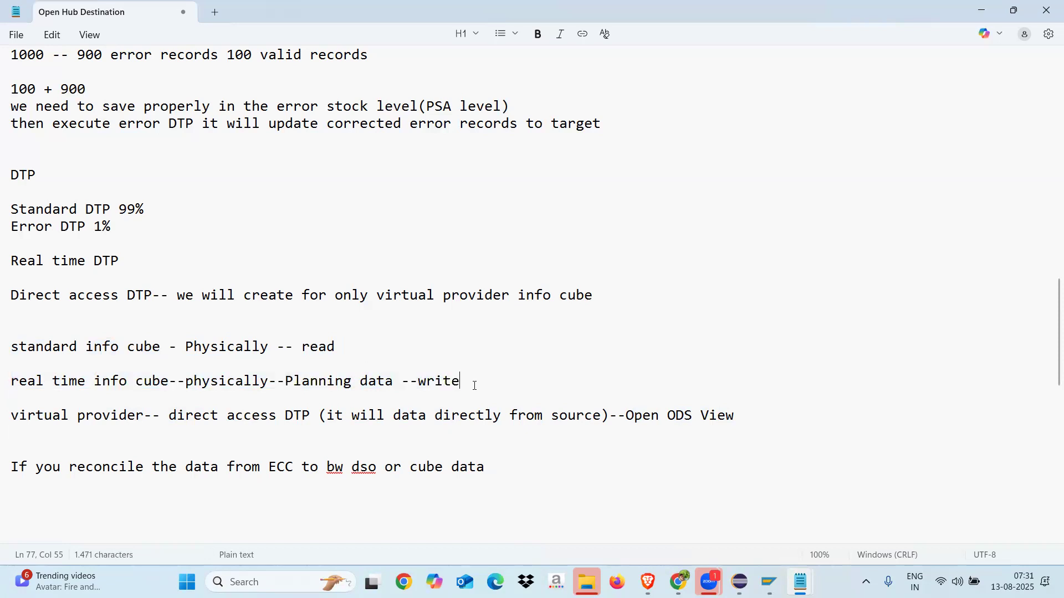
{"action": "left_click_drag", "start_coordinate": [475, 383], "coordinate": [10, 382]}
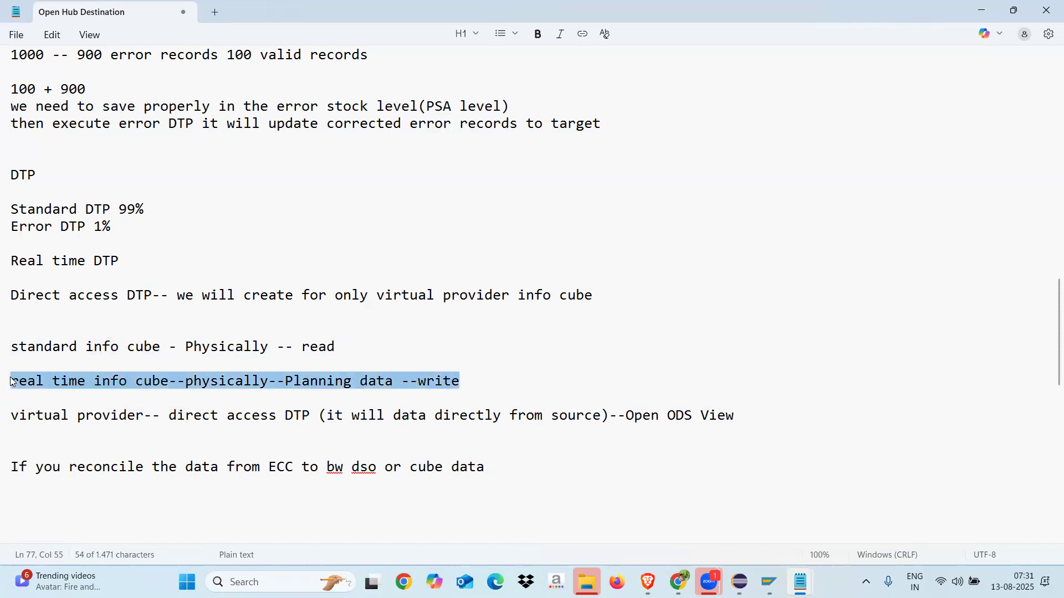
{"action": "left_click", "coordinate": [475, 376]}
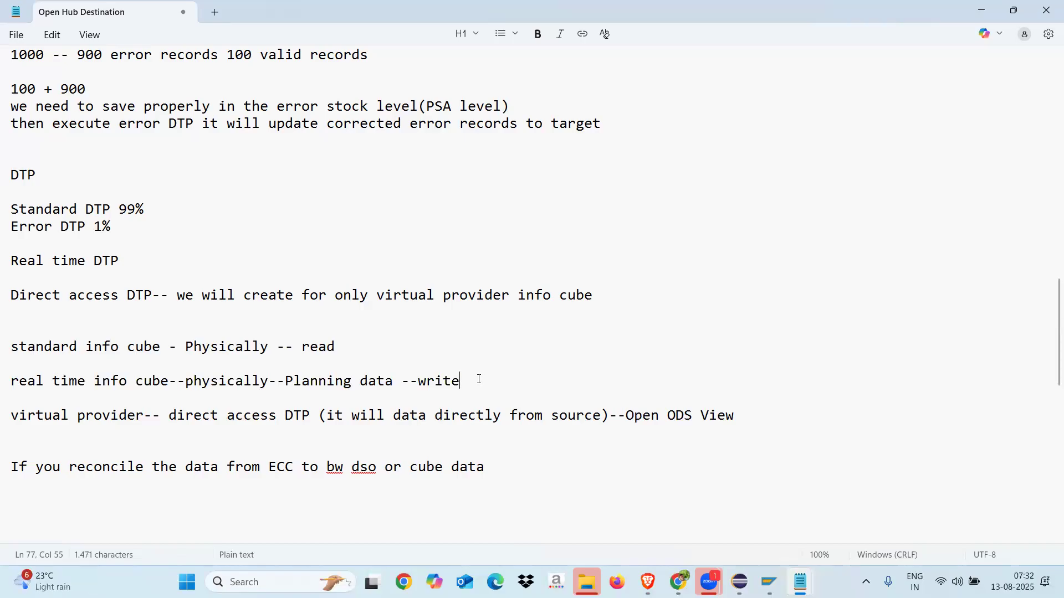
{"action": "left_click_drag", "start_coordinate": [479, 379], "coordinate": [11, 346]}
{"action": "left_click", "coordinate": [57, 432]}
{"action": "left_click_drag", "start_coordinate": [13, 347], "coordinate": [129, 354]}
{"action": "left_click_drag", "start_coordinate": [225, 368], "coordinate": [759, 417]}
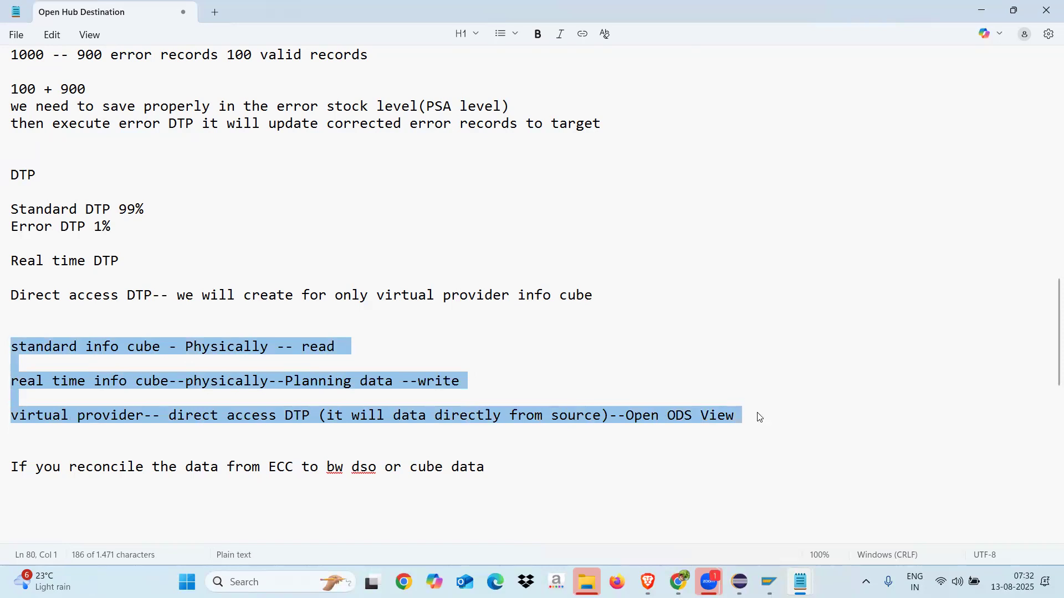
Leave blank lines below the reconcile sentence and write "ADSO- DATA MART"
{"action": "left_click", "coordinate": [493, 471]}
{"action": "key", "text": "Return"}
{"action": "key", "text": "Return"}
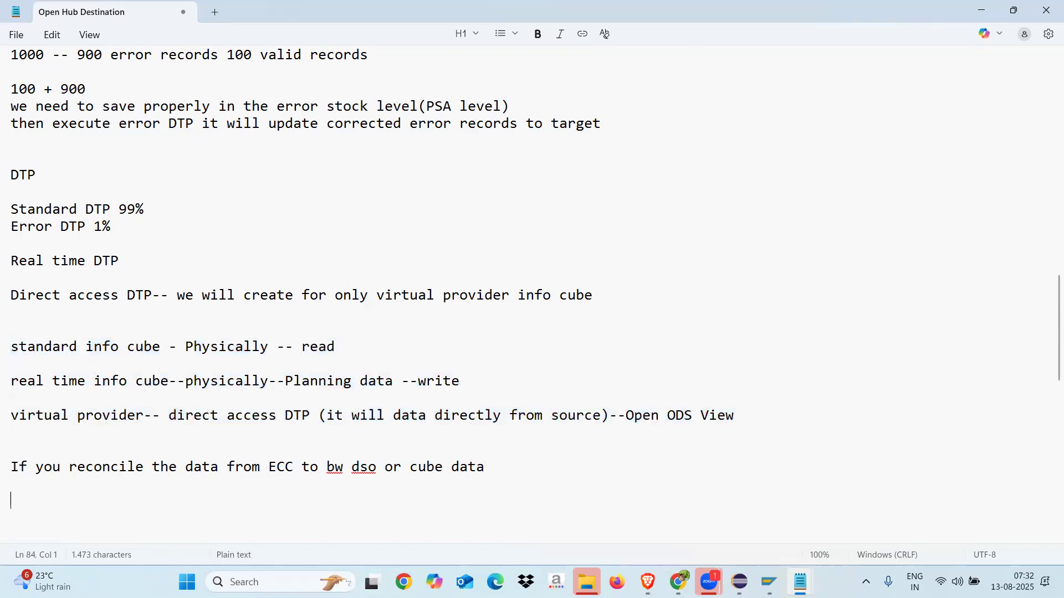
{"action": "type", "text": "ADSO- DAT"}
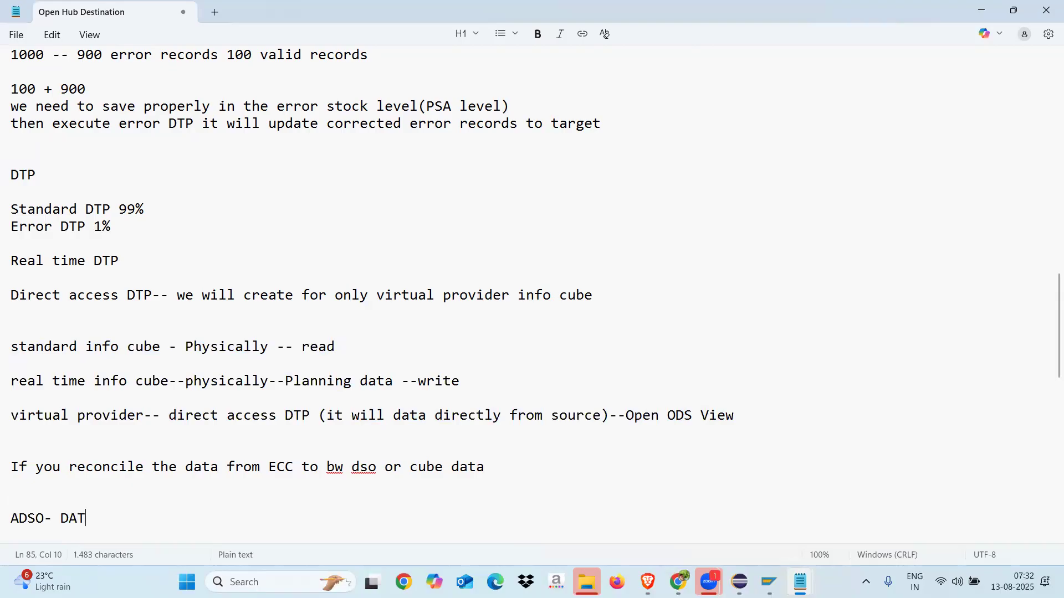
{"action": "type", "text": "A MART"}
{"action": "left_click_drag", "start_coordinate": [484, 467], "coordinate": [11, 345]}
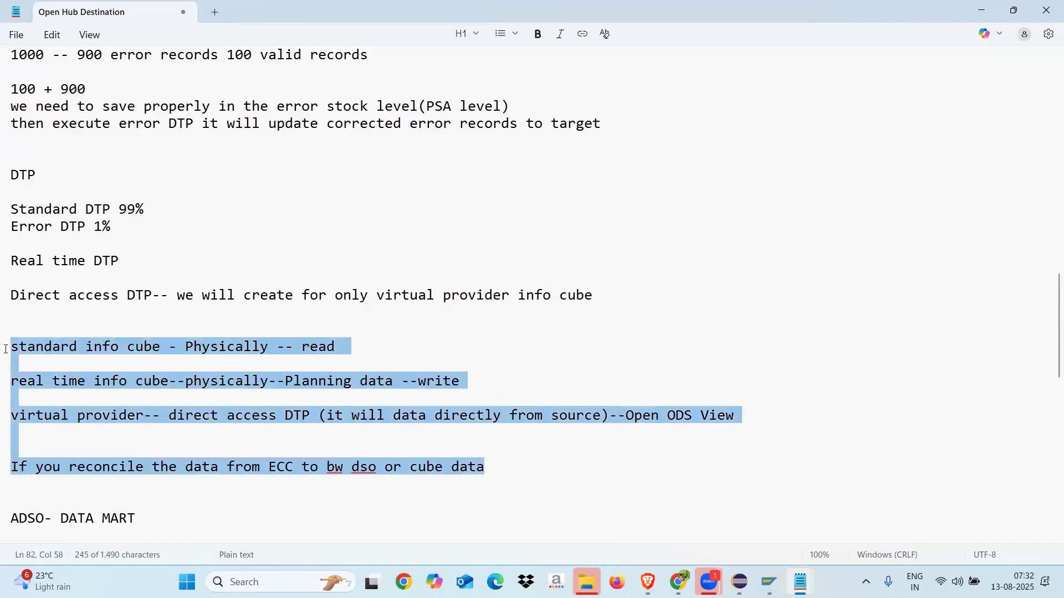
{"action": "left_click", "coordinate": [30, 334]}
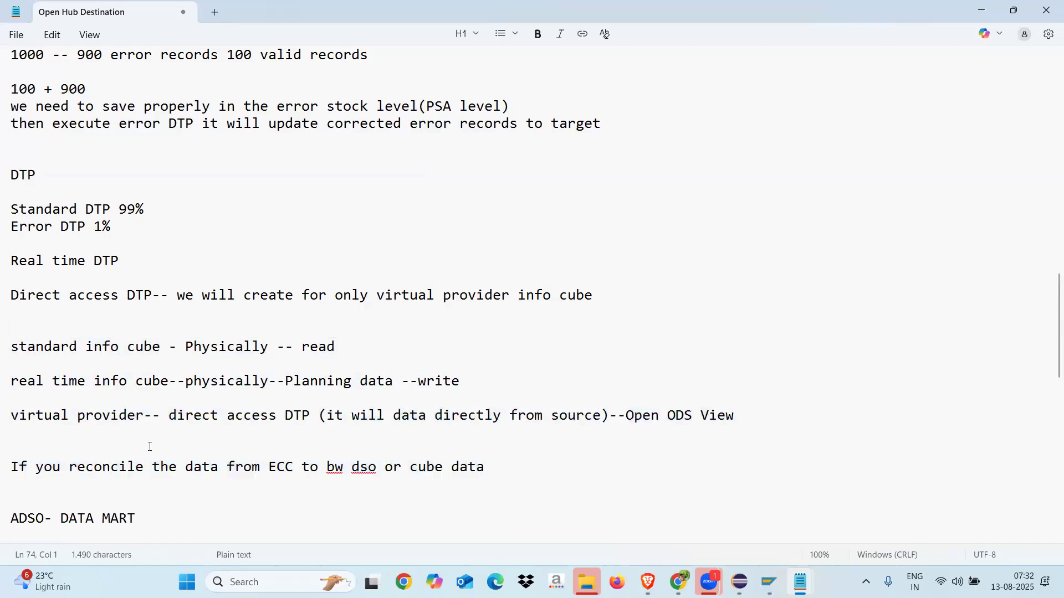
Leave blank lines below the ADSO line and write "BW 7.5 Version"
{"action": "left_click", "coordinate": [153, 525]}
{"action": "key", "text": "Return"}
{"action": "key", "text": "Return"}
{"action": "key", "text": "Return"}
{"action": "type", "text": "BW 7.5"}
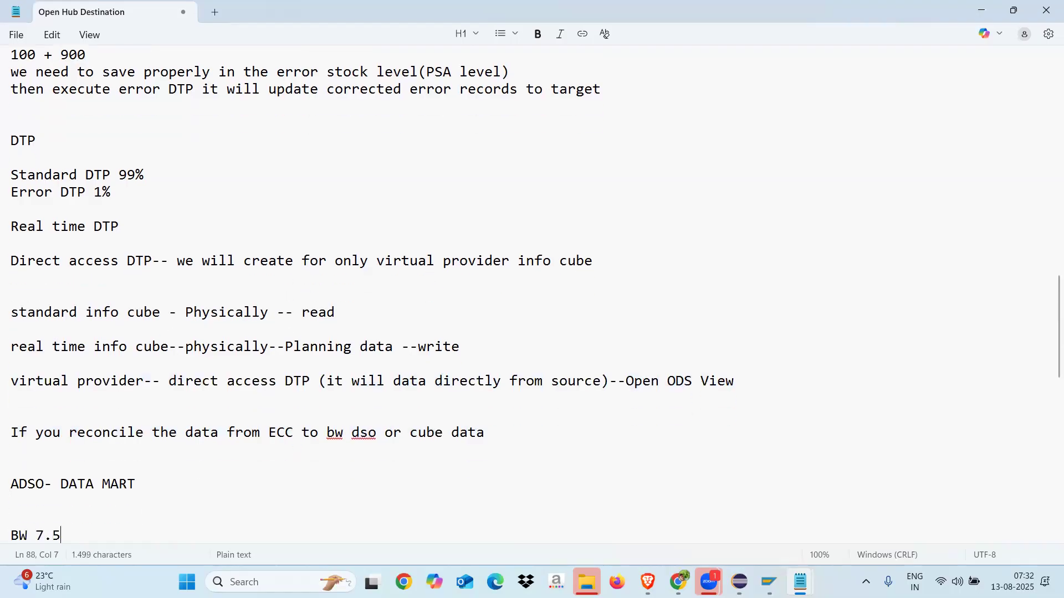
{"action": "type", "text": " Version"}
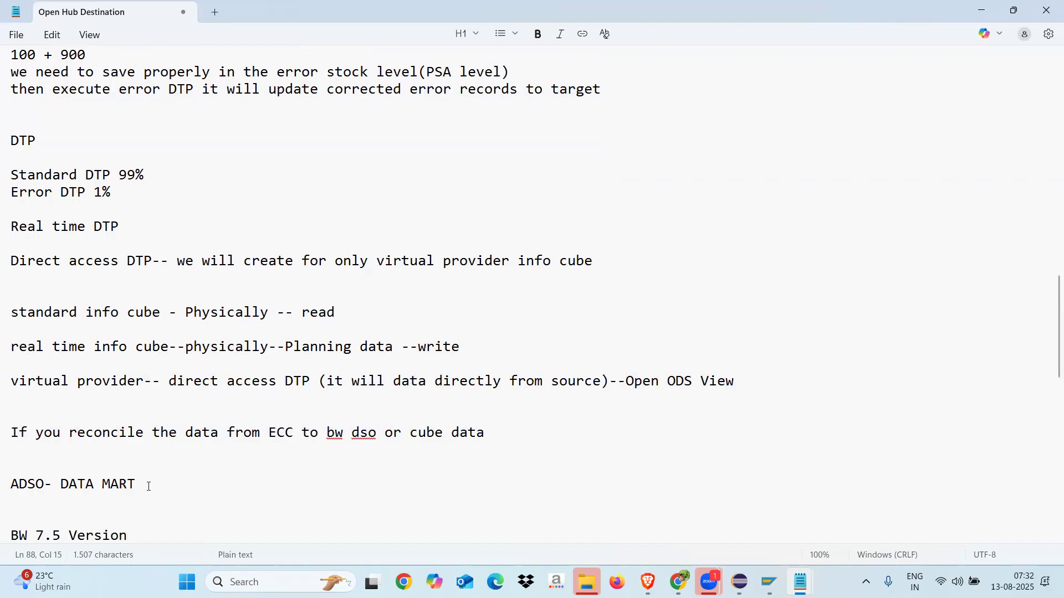
Highlight the "ADSO- DATA MART" line to point it out
{"action": "left_click_drag", "start_coordinate": [148, 487], "coordinate": [14, 494]}
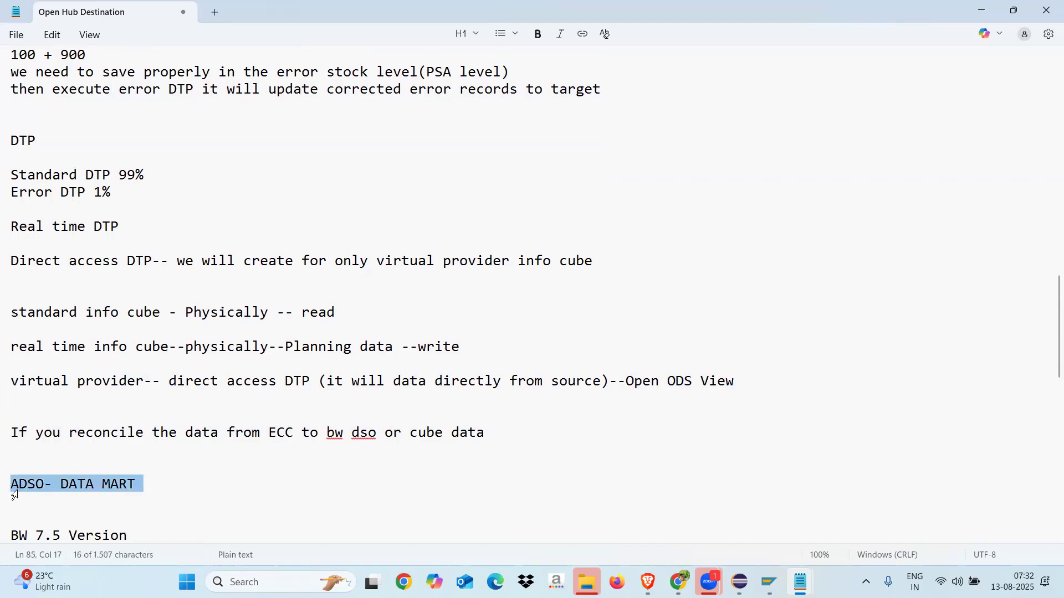
{"action": "left_click", "coordinate": [141, 482]}
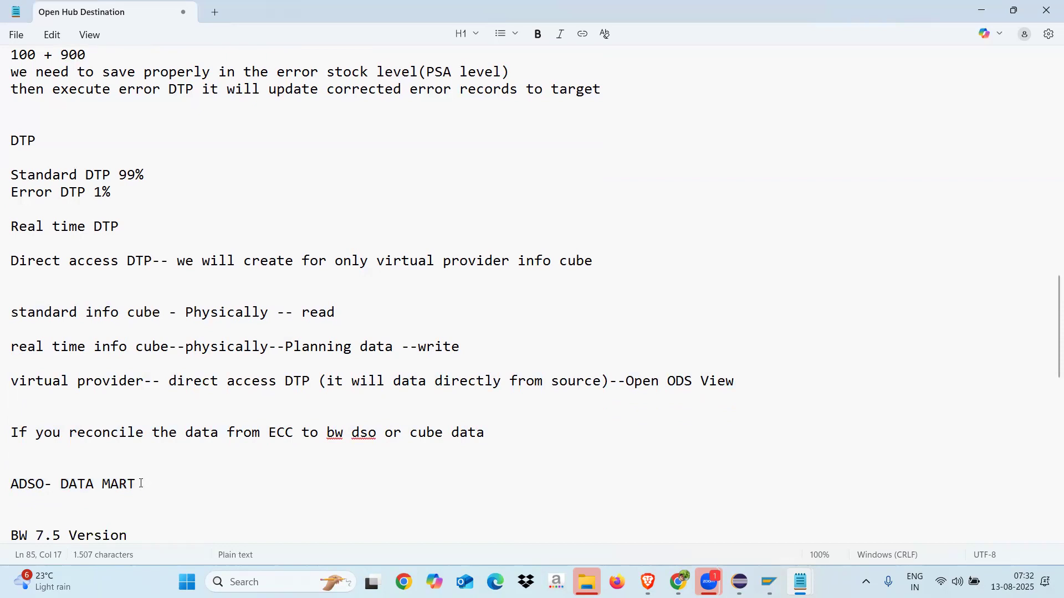
{"action": "left_click_drag", "start_coordinate": [141, 484], "coordinate": [11, 488]}
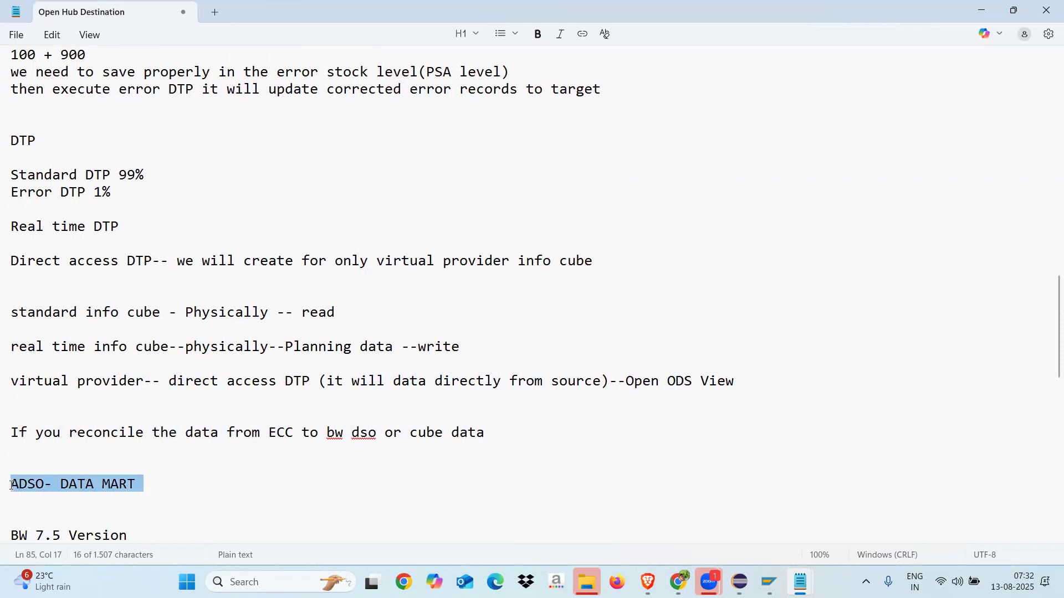
{"action": "left_click", "coordinate": [156, 479]}
{"action": "left_click_drag", "start_coordinate": [139, 485], "coordinate": [11, 485]}
{"action": "scroll", "coordinate": [1049, 374], "scroll_direction": "down", "scroll_amount": 7}
{"action": "scroll", "coordinate": [1049, 360], "scroll_direction": "up", "scroll_amount": 3}
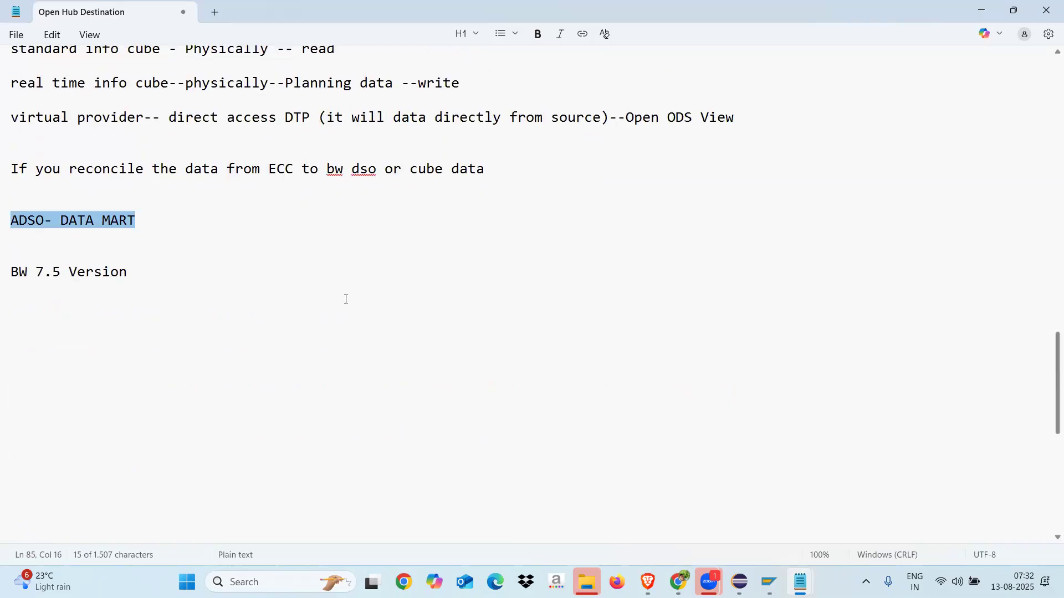
Leave blank lines below "BW 7.5 Version" and write "Cube - will muti dimensional data"
{"action": "left_click", "coordinate": [155, 272]}
{"action": "key", "text": "Return"}
{"action": "key", "text": "Return"}
{"action": "key", "text": "Return"}
{"action": "key", "text": "Return"}
{"action": "type", "text": "Cube - will muti"}
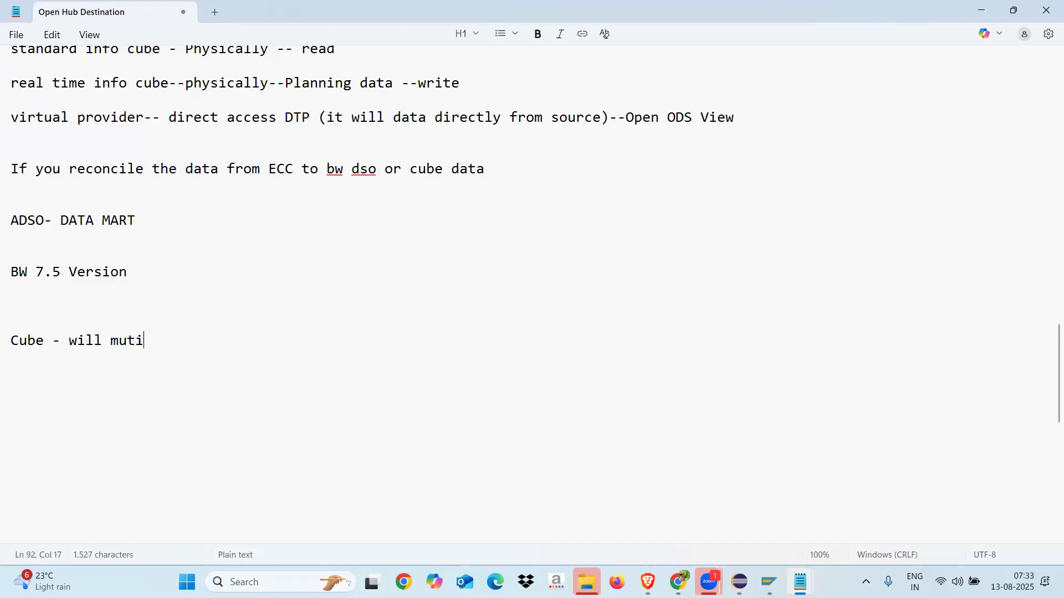
{"action": "type", "text": " dimensi"}
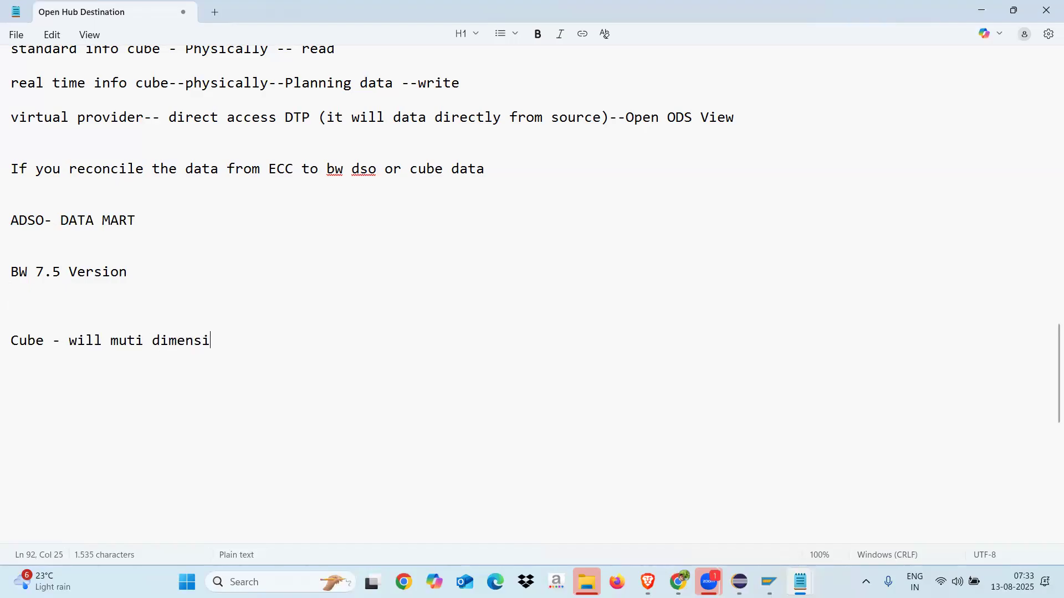
{"action": "type", "text": "onal data"}
{"action": "key", "text": "Return"}
{"action": "key", "text": "Return"}
{"action": "key", "text": "Return"}
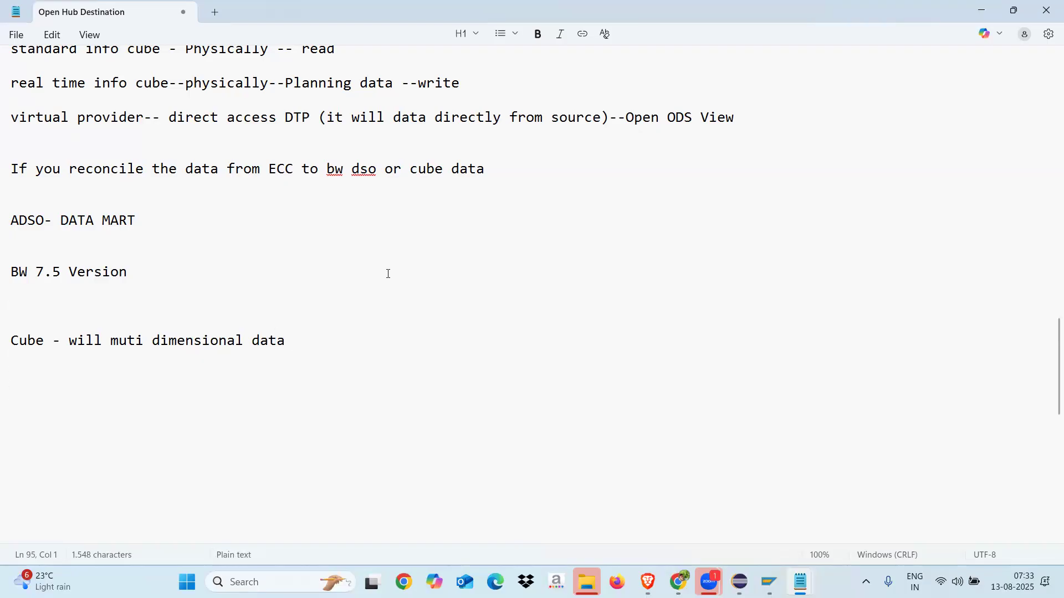
Append "- will support for only summation or aggregate" to the Cube line
{"action": "left_click", "coordinate": [307, 341]}
{"action": "type", "text": "- will support for onlu summation"}
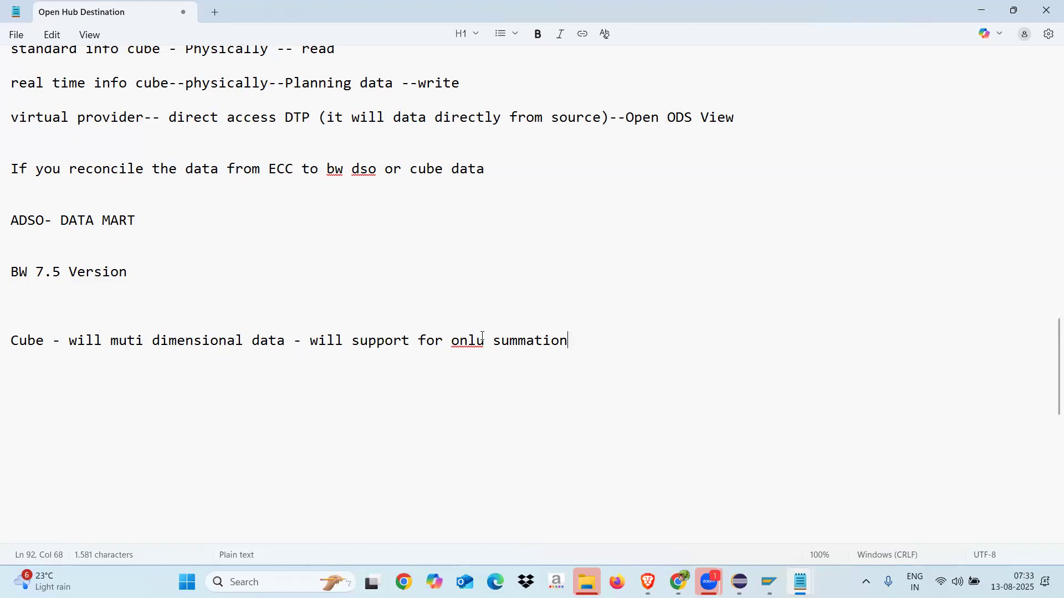
{"action": "key", "text": "BackSpace"}
{"action": "type", "text": "y summation or aggre"}
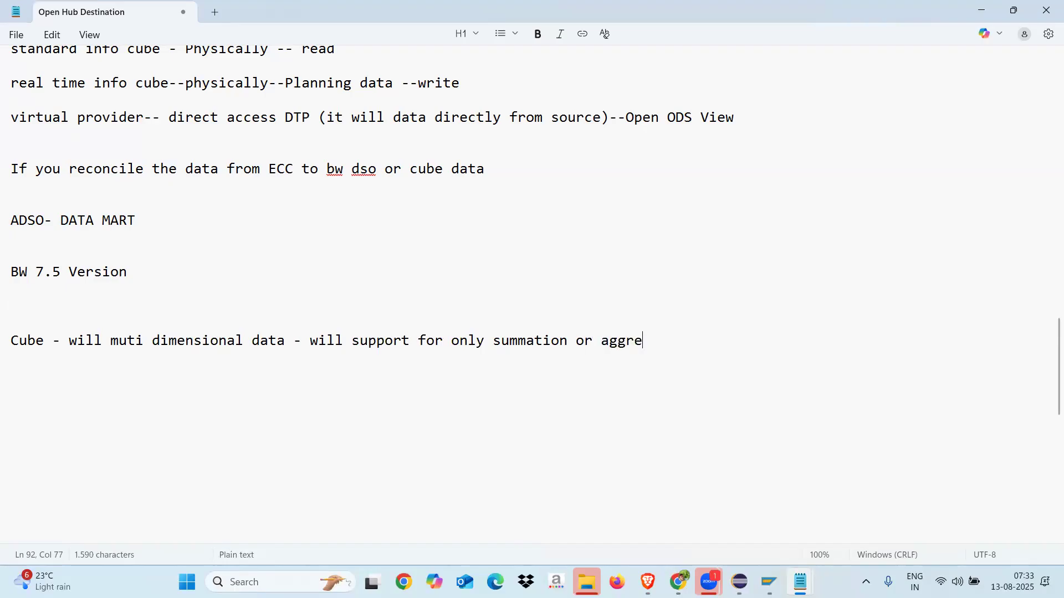
{"action": "type", "text": "gate"}
Leave blank lines below the Cube line and start a new line with "DSO - will have 2 dimensional data -- will"
{"action": "key", "text": "Return"}
{"action": "key", "text": "Return"}
{"action": "key", "text": "Return"}
{"action": "type", "text": "DSO - will support"}
{"action": "key", "text": "BackSpace"}
{"action": "key", "text": "BackSpace"}
{"action": "key", "text": "BackSpace"}
{"action": "key", "text": "BackSpace"}
{"action": "key", "text": "BackSpace"}
{"action": "key", "text": "BackSpace"}
{"action": "key", "text": "BackSpace"}
{"action": "key", "text": "BackSpace"}
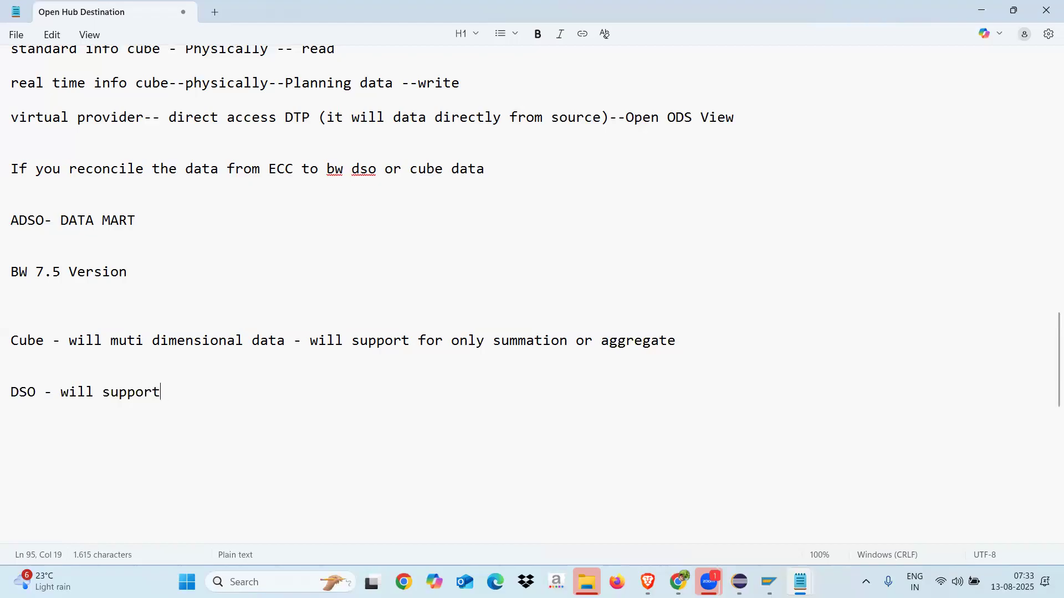
{"action": "type", "text": "have 2 dimensio"}
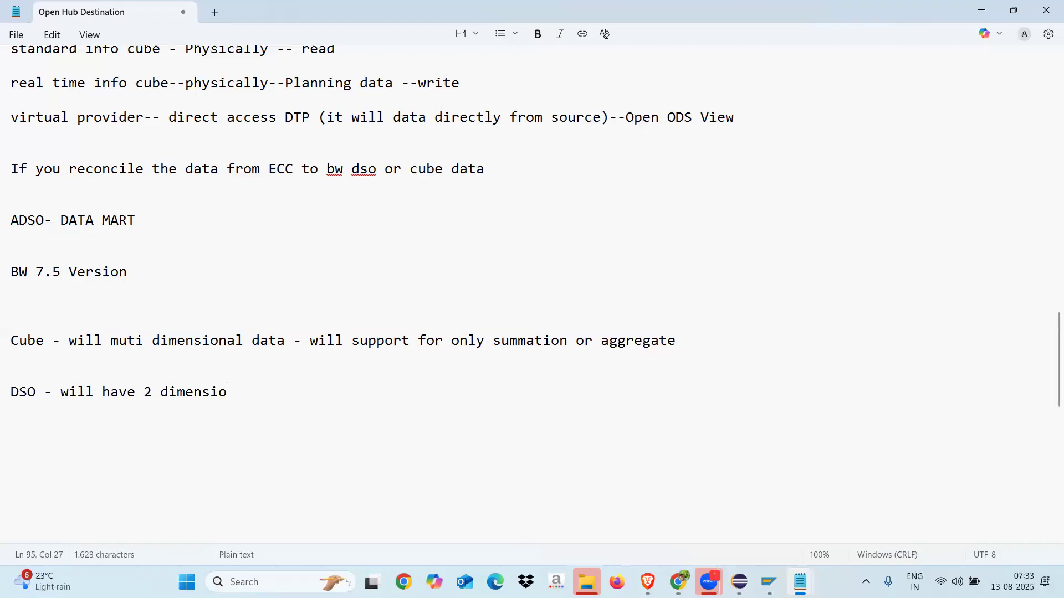
{"action": "type", "text": "nal data -- will supp"}
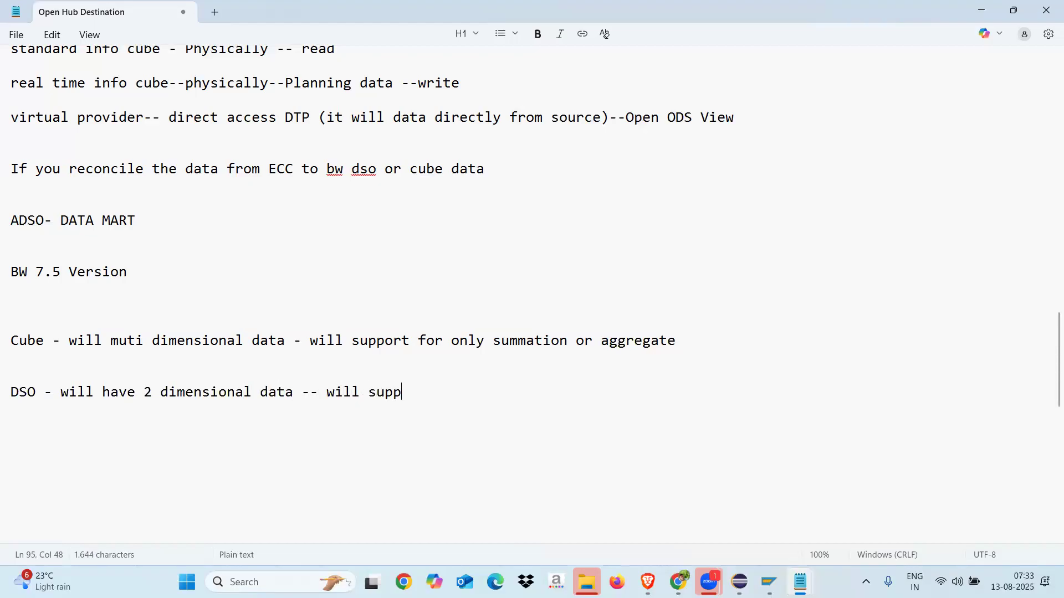
Complete the DSO line with "support for overwrite functionality and summation" and highlight "overwrite functionality"
{"action": "type", "text": "ort for overwrite funcat"}
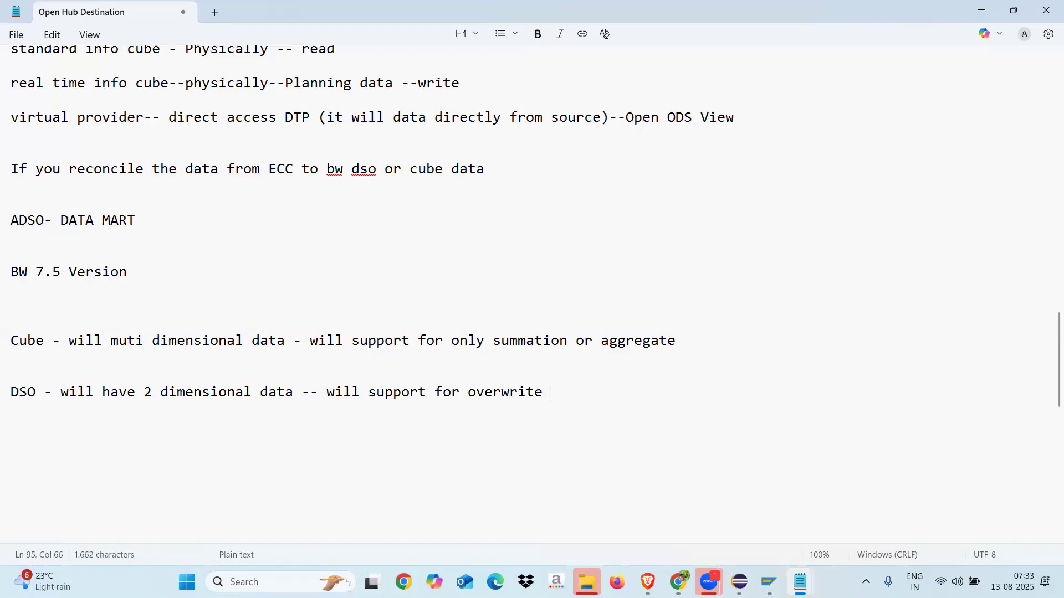
{"action": "key", "text": "BackSpace"}
{"action": "key", "text": "BackSpace"}
{"action": "type", "text": "tiona"}
{"action": "key", "text": "BackSpace"}
{"action": "key", "text": "BackSpace"}
{"action": "type", "text": "nality an"}
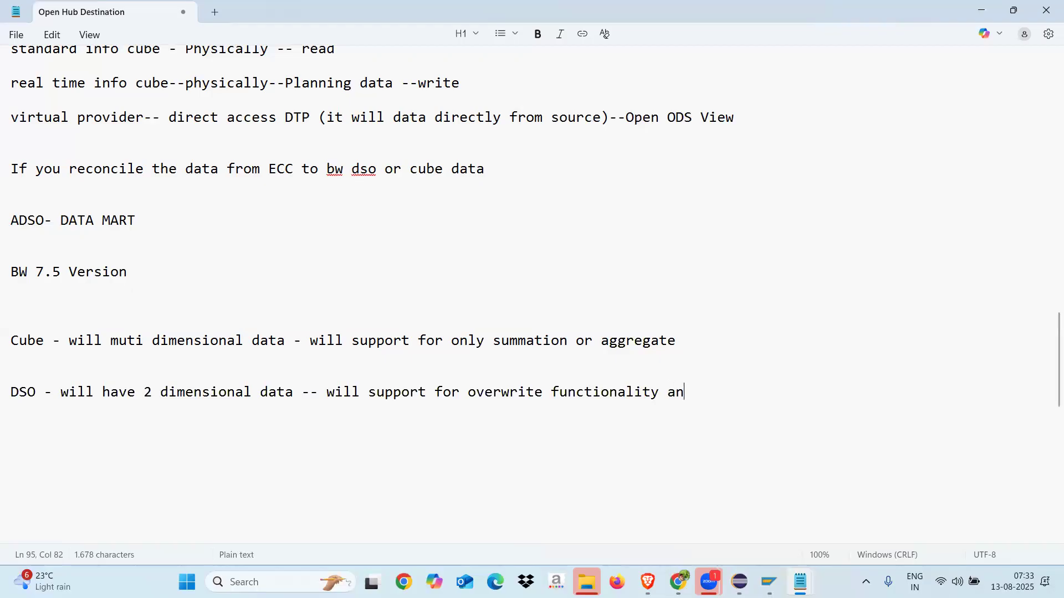
{"action": "type", "text": "d summation"}
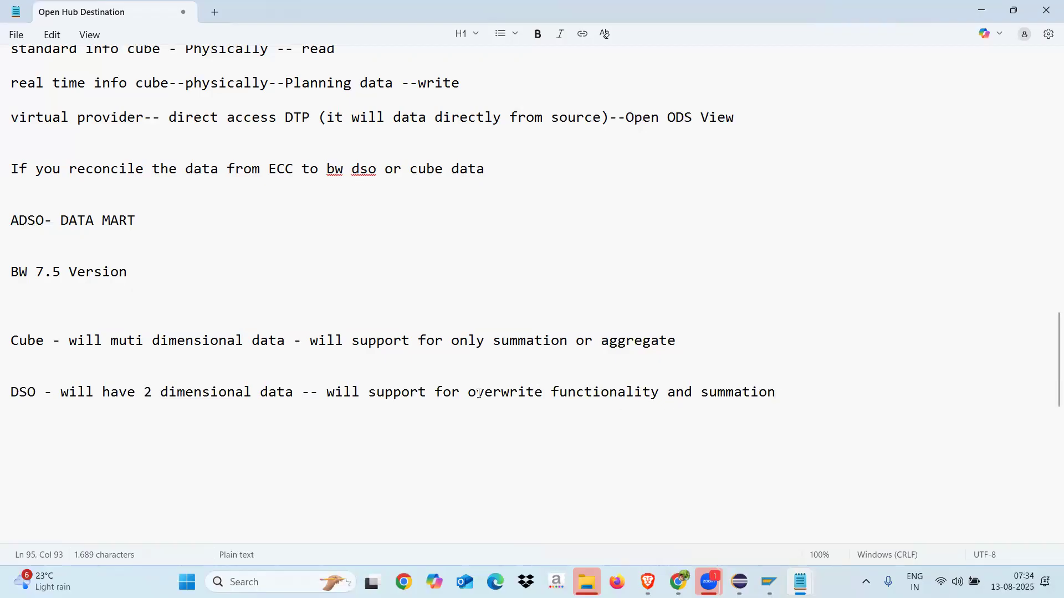
{"action": "left_click_drag", "start_coordinate": [469, 394], "coordinate": [660, 397]}
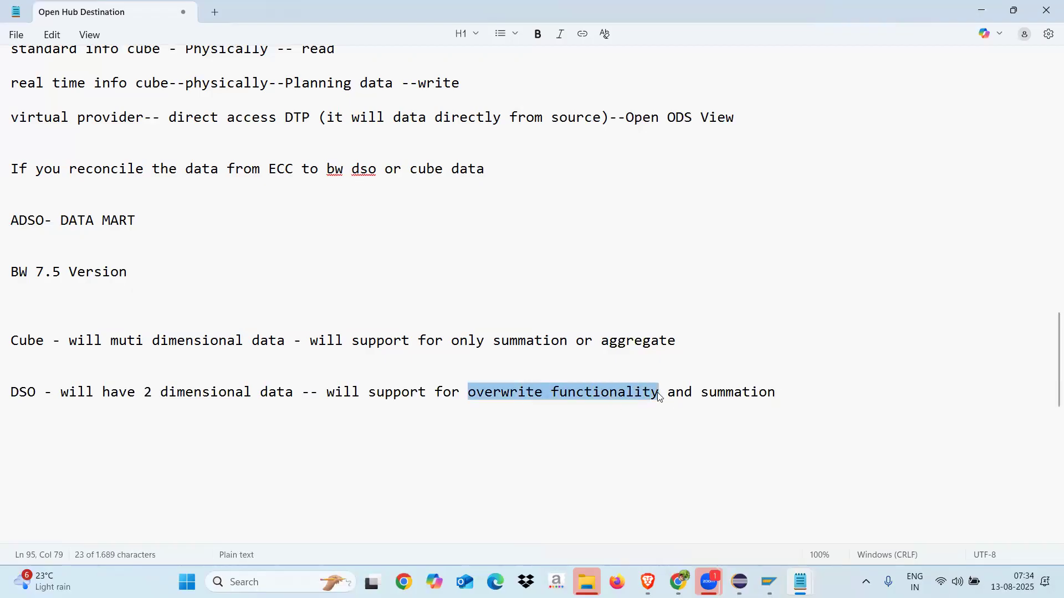
Leave blank lines below the DSO line and write "Transformation" and "DTP" on separate lines
{"action": "left_click", "coordinate": [785, 396]}
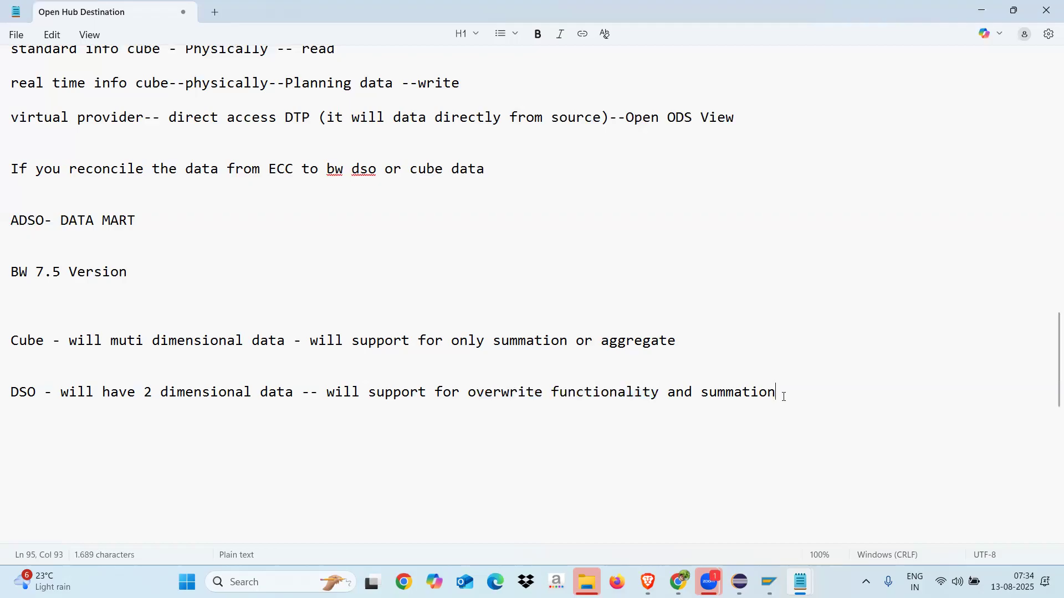
{"action": "key", "text": "Return"}
{"action": "key", "text": "Return"}
{"action": "key", "text": "Return"}
{"action": "type", "text": "Transformation"}
{"action": "key", "text": "Return"}
{"action": "key", "text": "Return"}
{"action": "type", "text": "DTP"}
{"action": "key", "text": "Return"}
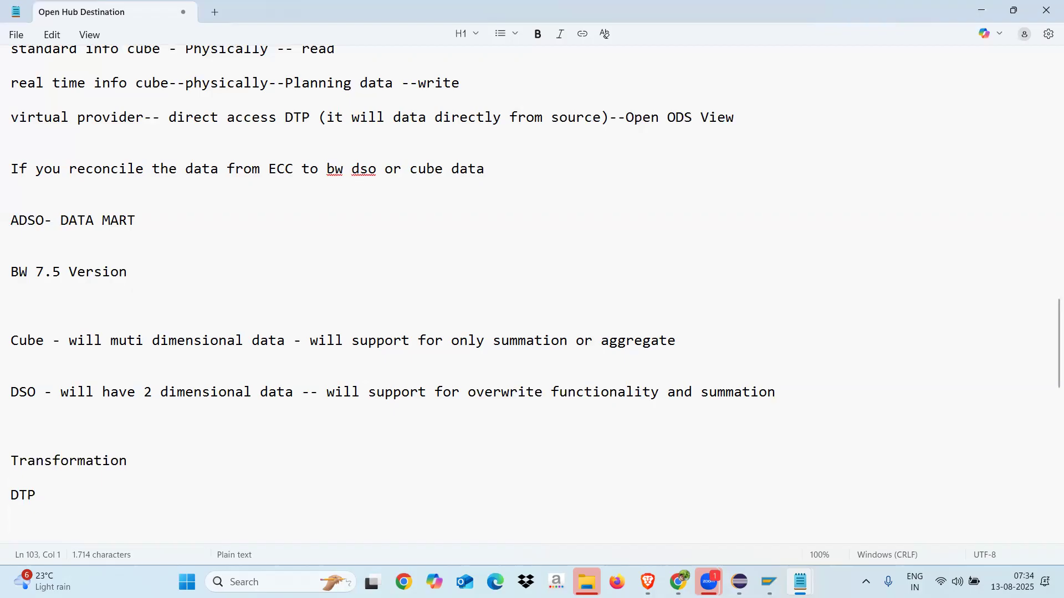
Write "Open Hub destination" on its own line below DTP and leave blank lines beneath it
{"action": "type", "text": "Open"}
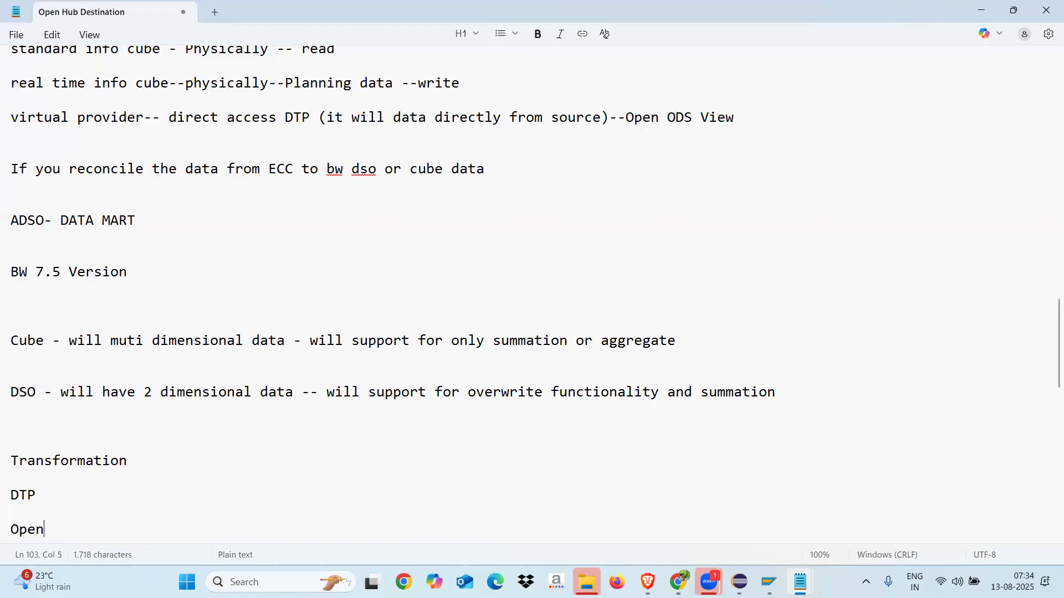
{"action": "type", "text": " HUb des"}
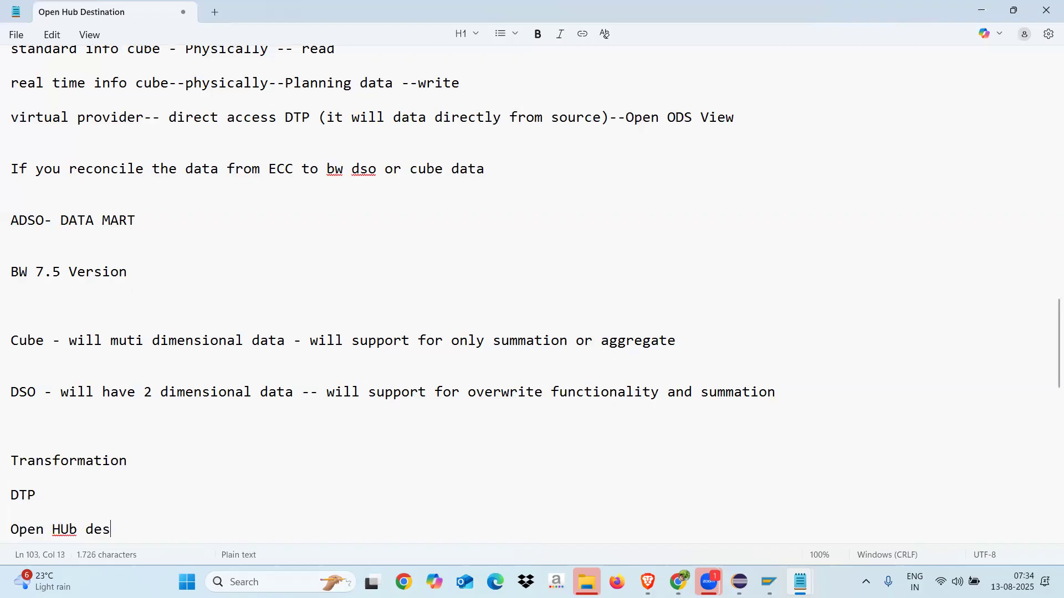
{"action": "type", "text": "tination"}
{"action": "key", "text": "ctrl+Left"}
{"action": "key", "text": "Left"}
{"action": "key", "text": "BackSpace"}
{"action": "key", "text": "BackSpace"}
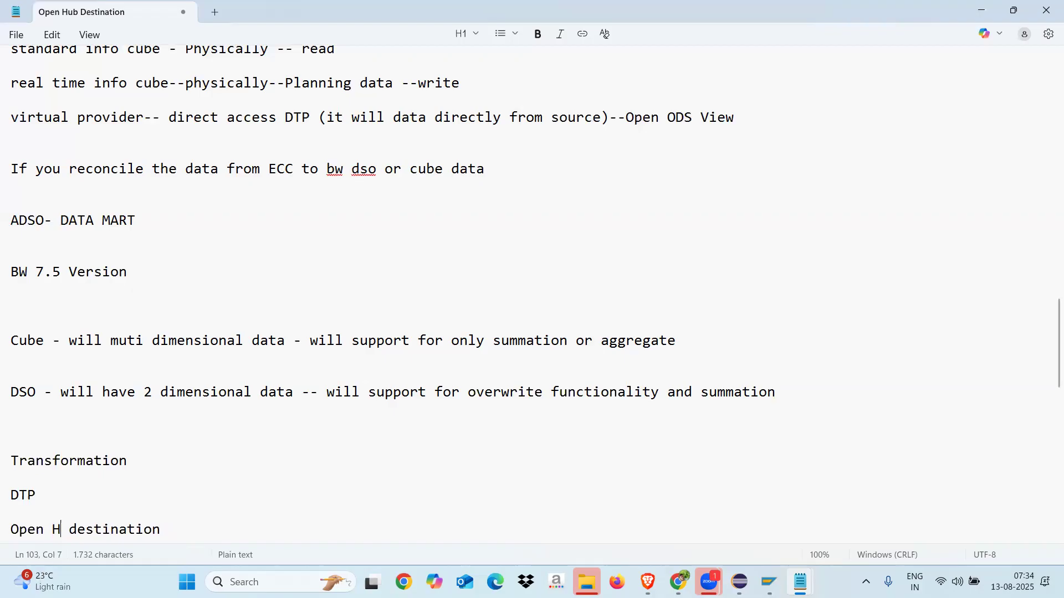
{"action": "type", "text": "ub"}
{"action": "left_click", "coordinate": [181, 535]}
{"action": "key", "text": "Return"}
{"action": "key", "text": "Return"}
{"action": "key", "text": "Return"}
{"action": "key", "text": "Return"}
{"action": "key", "text": "Return"}
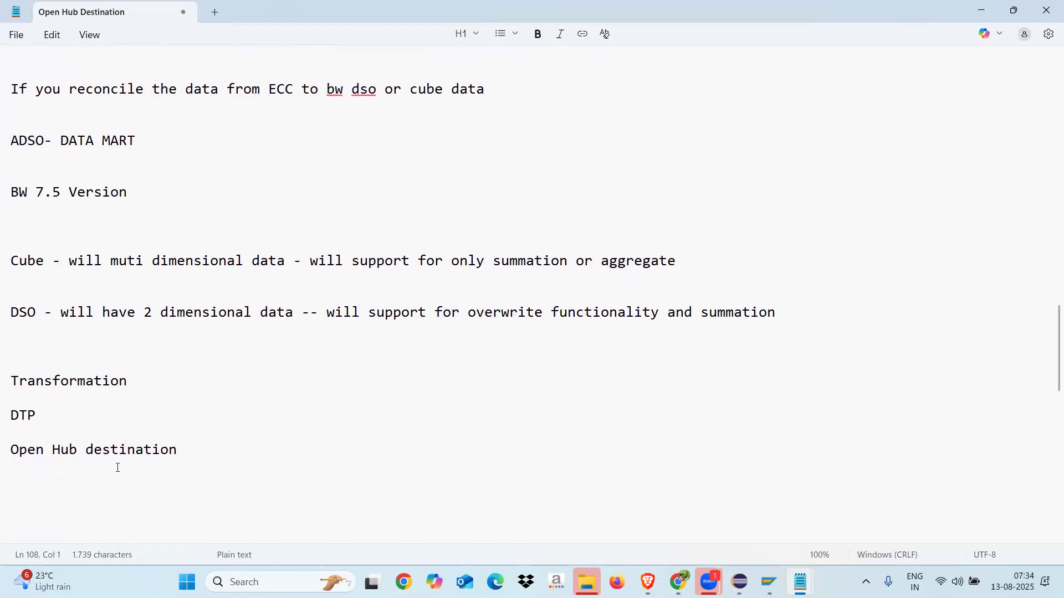
Highlight the "Open Hub destination" line, then append "--" to the DTP line and highlight it
{"action": "left_click_drag", "start_coordinate": [188, 453], "coordinate": [14, 455]}
{"action": "left_click", "coordinate": [193, 446]}
{"action": "double_click", "coordinate": [41, 418]}
{"action": "left_click", "coordinate": [55, 417]}
{"action": "type", "text": "--"}
{"action": "left_click_drag", "start_coordinate": [55, 415], "coordinate": [11, 417]}
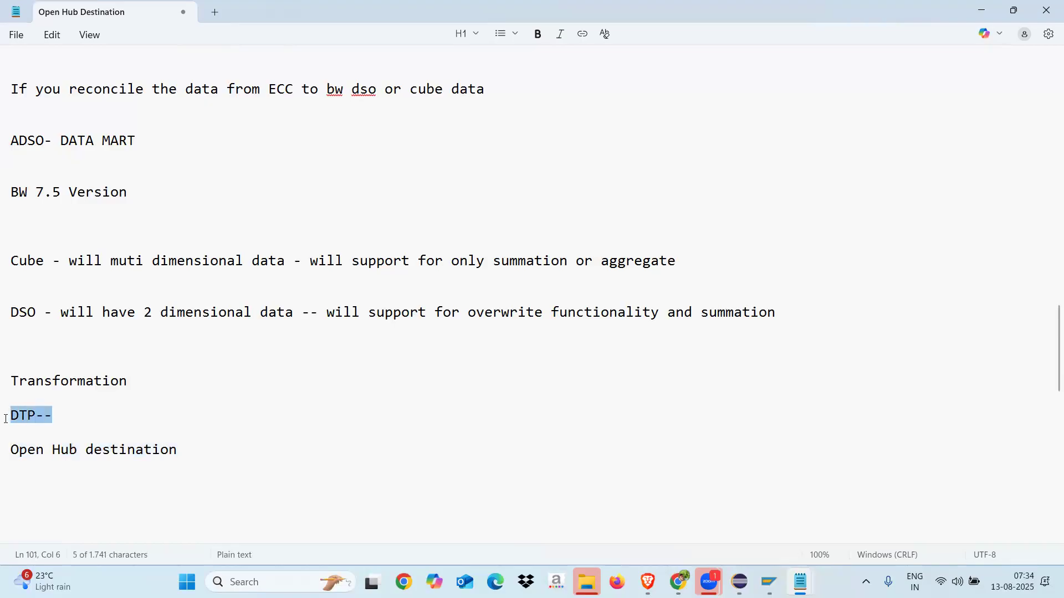
{"action": "left_click", "coordinate": [57, 417]}
Write the line "BW on HANA , BW 7.5," below the Open Hub destination line
{"action": "left_click", "coordinate": [45, 483]}
{"action": "key", "text": "Return"}
{"action": "type", "text": "BW "}
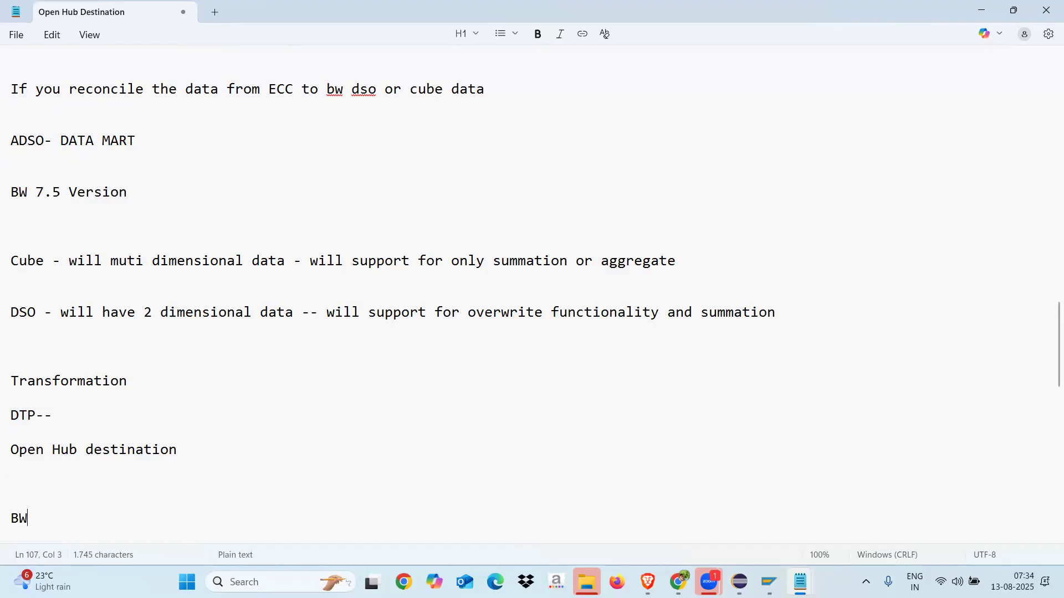
{"action": "type", "text": "on HANA "}
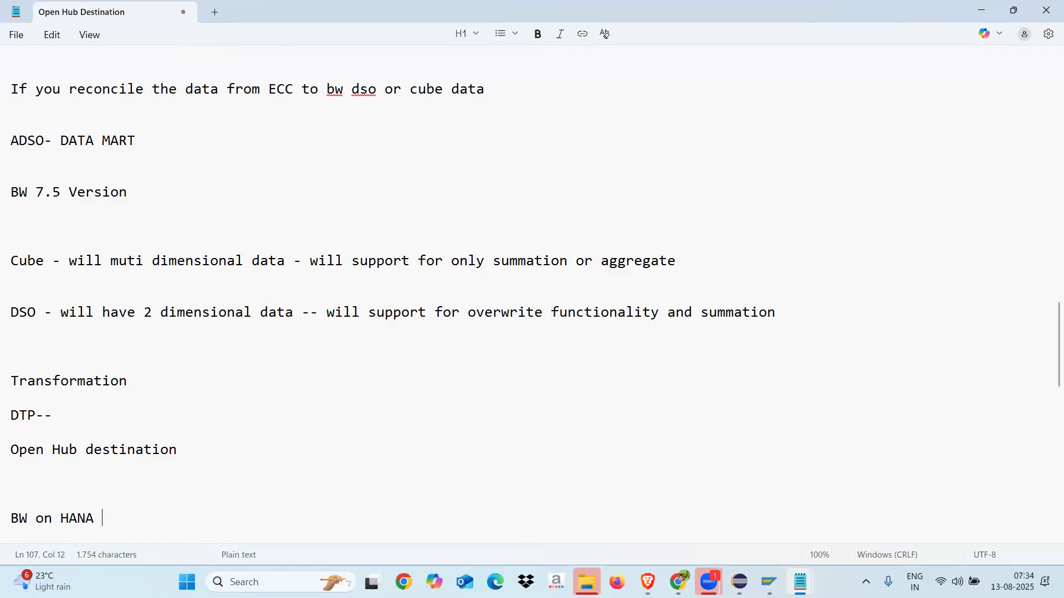
{"action": "type", "text": ", BW 7.5"}
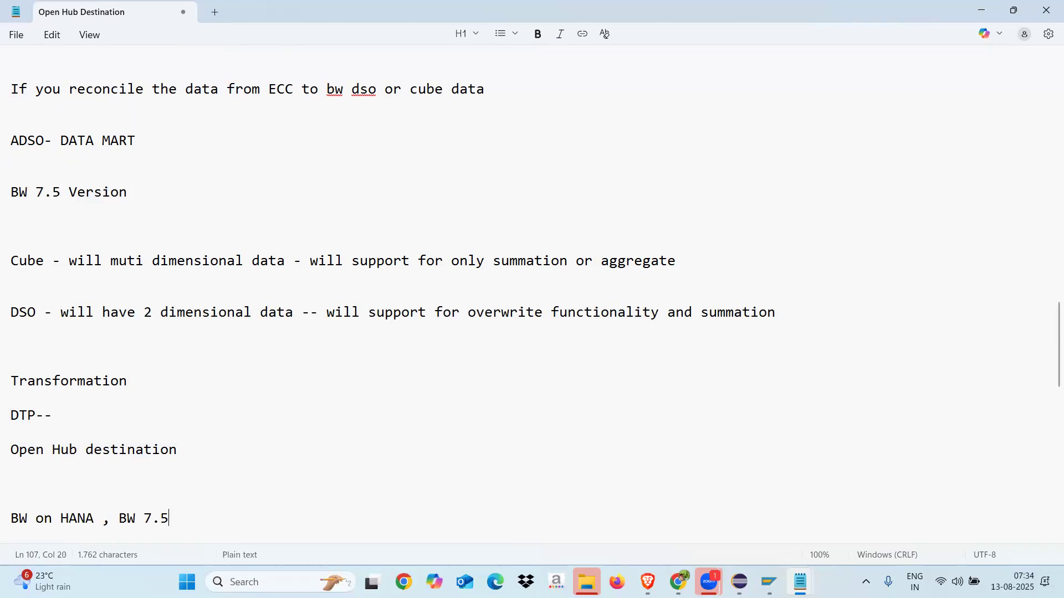
{"action": "type", "text": ","}
Add the line "PSA from ECC, PSA to DSO --DTP" below the BW on HANA line, followed by blank lines
{"action": "key", "text": "Return"}
{"action": "key", "text": "Return"}
{"action": "key", "text": "Return"}
{"action": "type", "text": "PS"}
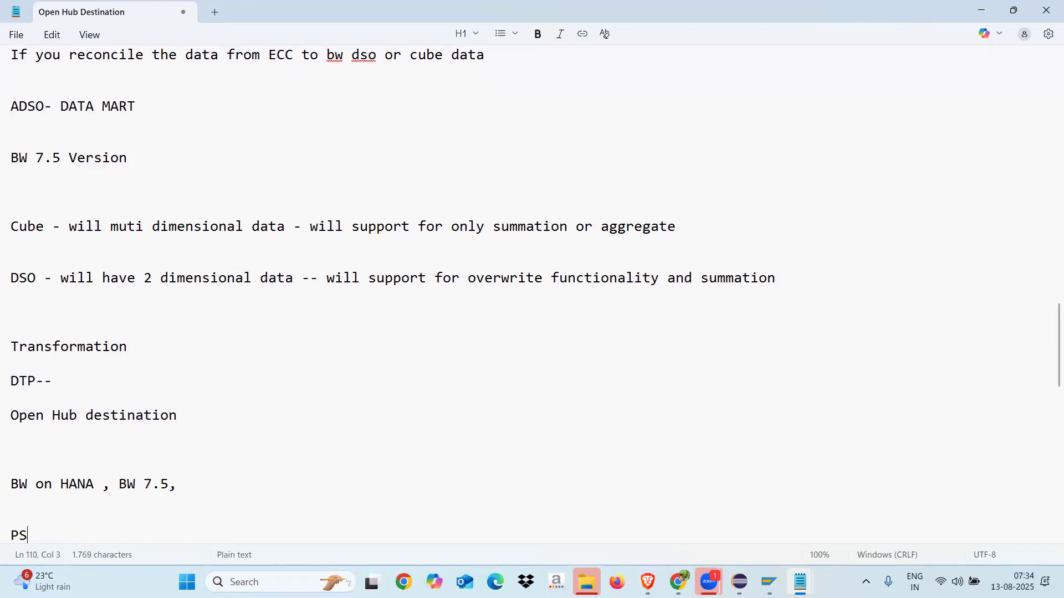
{"action": "type", "text": "A from E"}
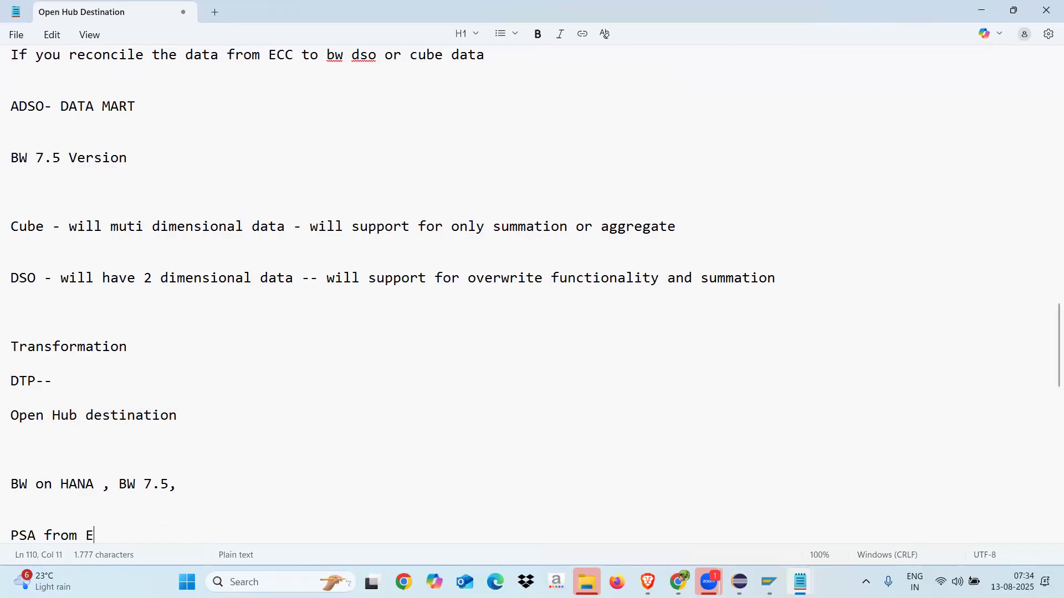
{"action": "type", "text": "CC, PSA to "}
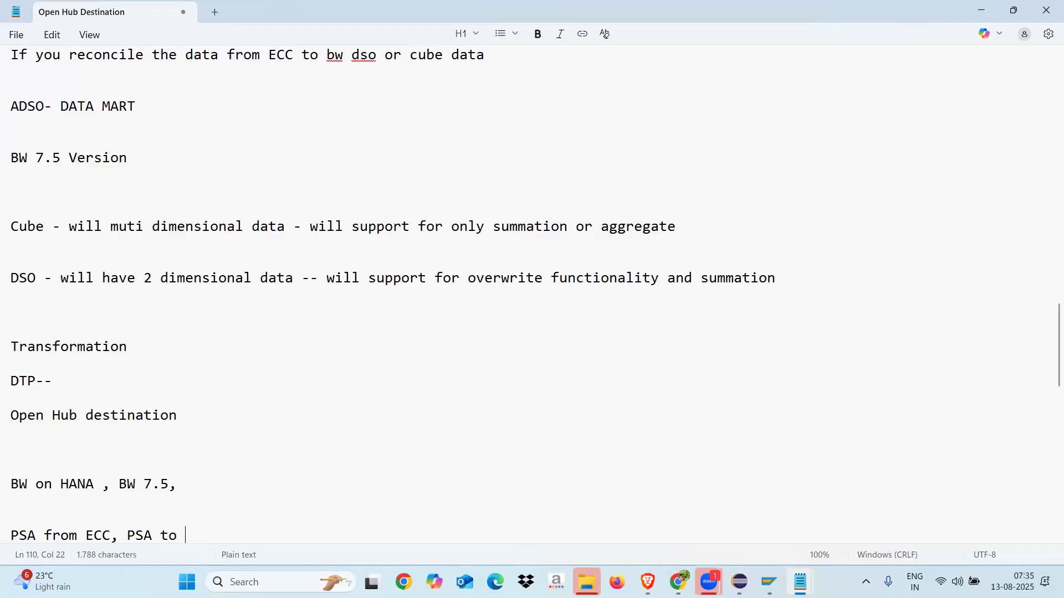
{"action": "type", "text": "DSO --DTP"}
{"action": "key", "text": "Return"}
{"action": "key", "text": "Return"}
{"action": "key", "text": "Return"}
{"action": "key", "text": "Return"}
{"action": "key", "text": "Return"}
{"action": "key", "text": "Return"}
{"action": "key", "text": "Return"}
{"action": "key", "text": "Return"}
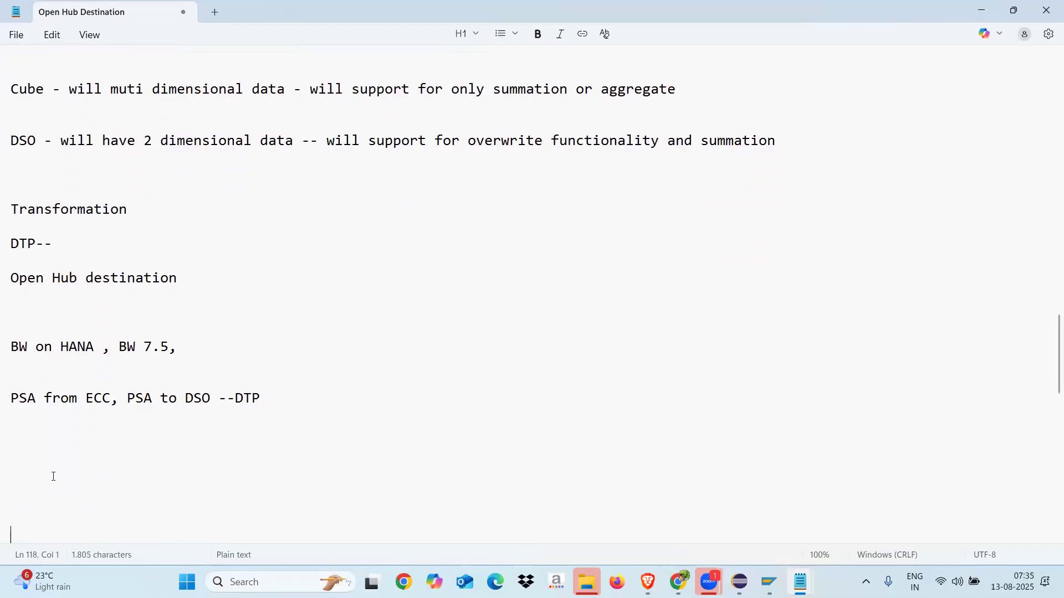
Start a new line below the PSA line with "Info package: By using IP"
{"action": "type", "text": "Info apckage"}
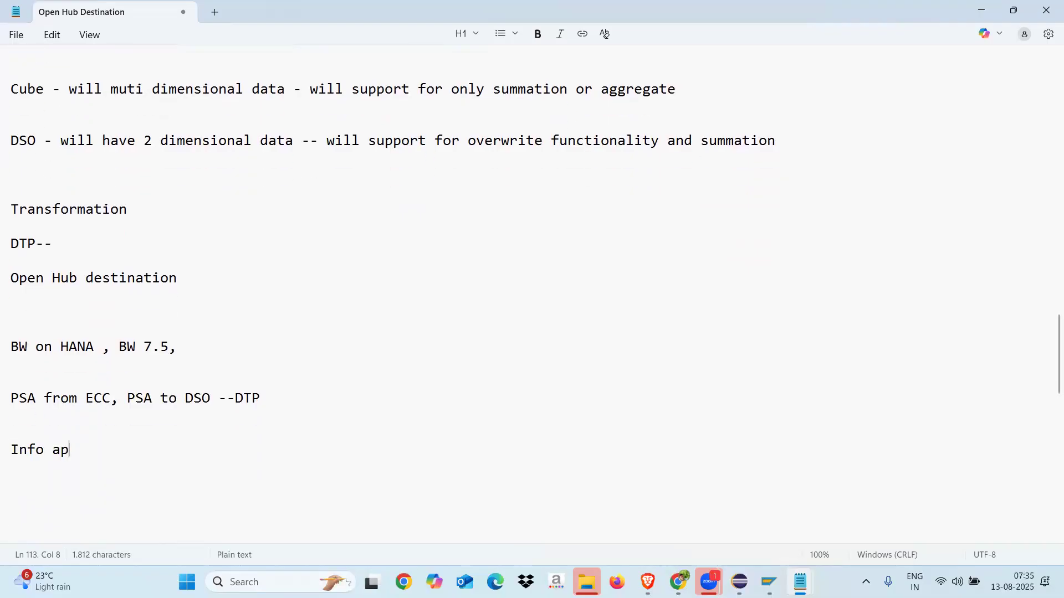
{"action": "key", "text": "BackSpace"}
{"action": "key", "text": "BackSpace"}
{"action": "key", "text": "BackSpace"}
{"action": "key", "text": "BackSpace"}
{"action": "key", "text": "BackSpace"}
{"action": "key", "text": "BackSpace"}
{"action": "key", "text": "BackSpace"}
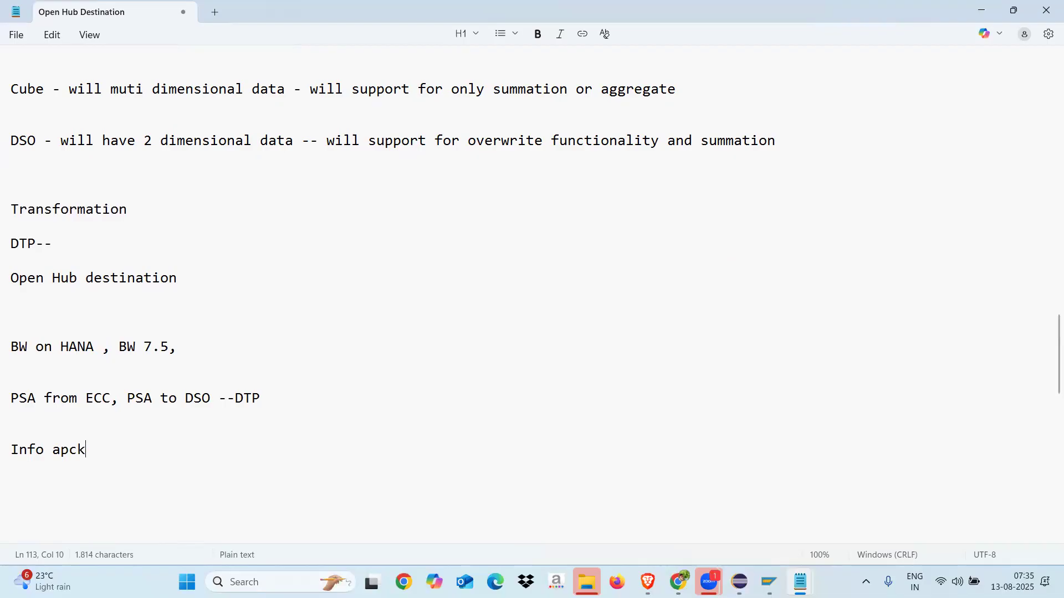
{"action": "type", "text": "pa"}
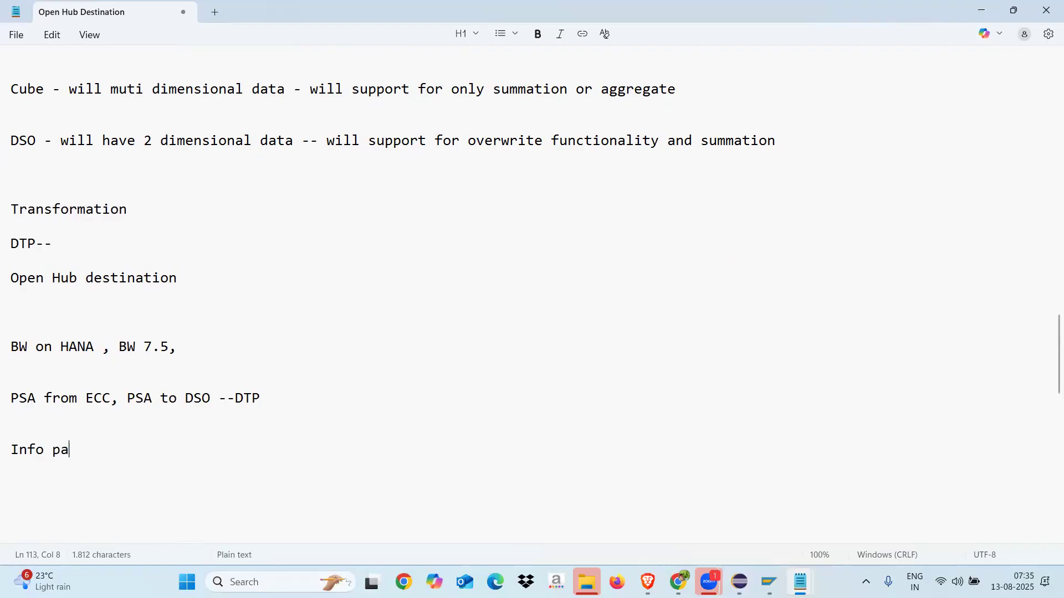
{"action": "type", "text": "ckage: By"}
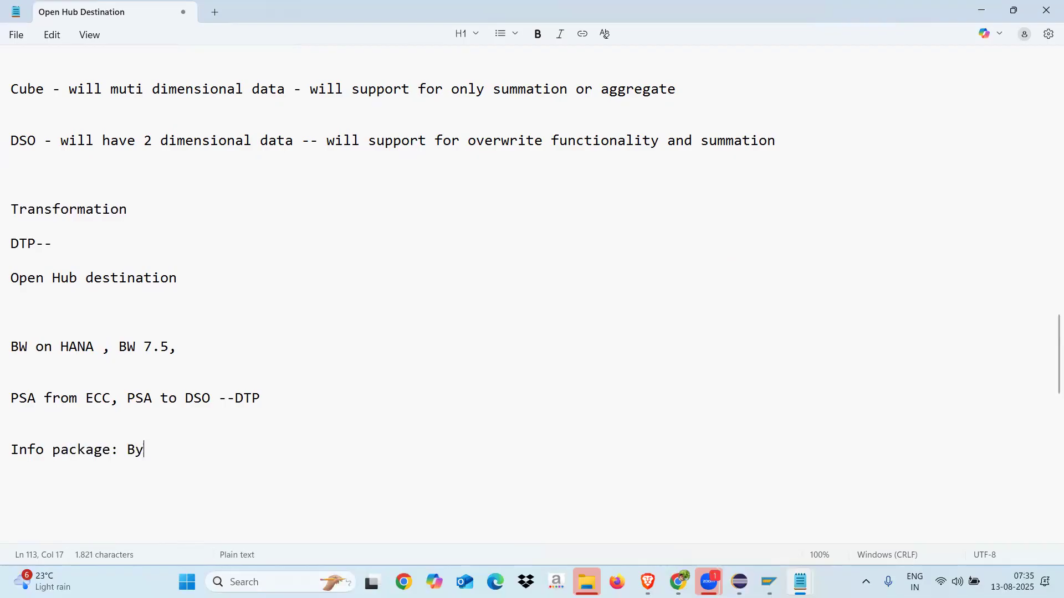
{"action": "type", "text": " using IP"}
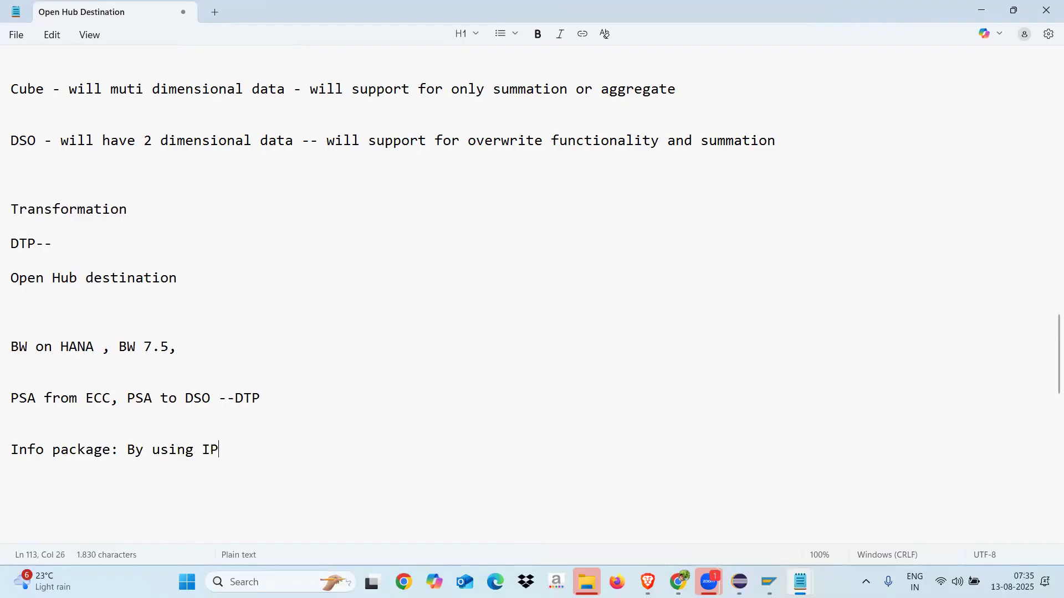
Complete the Info package line with ", we can retrieve the data from ECC to PSA"
{"action": "key", "text": "BackSpace"}
{"action": "type", "text": ", we can re"}
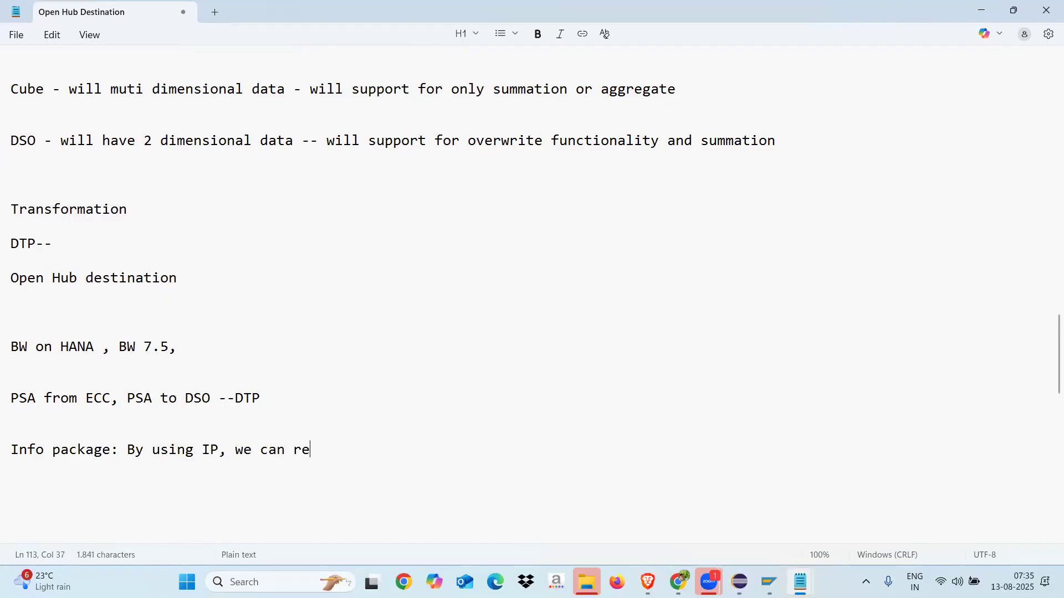
{"action": "type", "text": "treive the data from ECC to "}
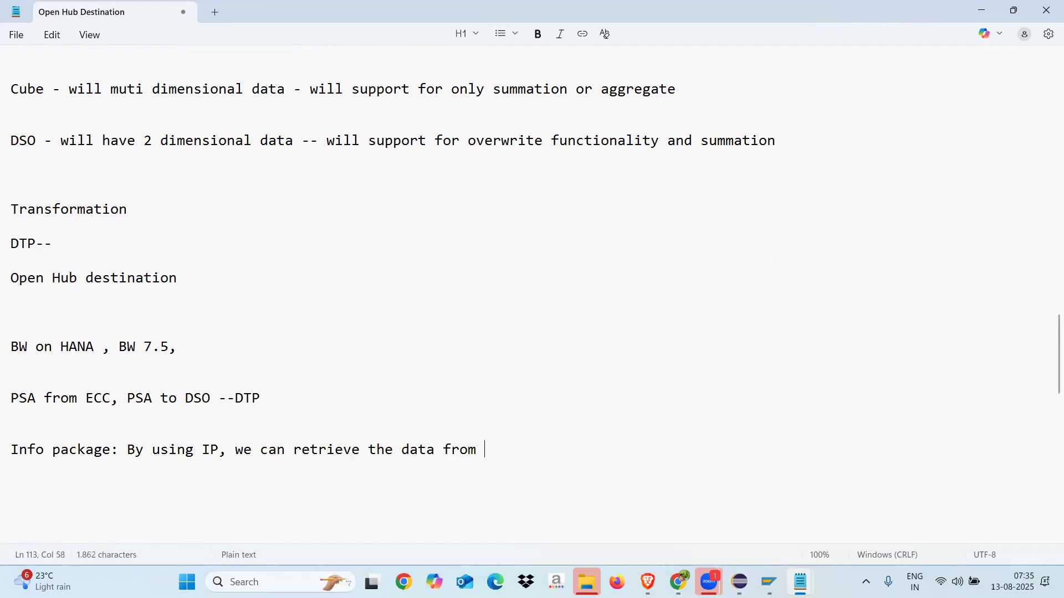
{"action": "type", "text": "PSA"}
Write "By using DTP, we can reteive the data from PSA to DSO" below the Info package line
{"action": "key", "text": "Return"}
{"action": "type", "text": "By su"}
{"action": "key", "text": "BackSpace"}
{"action": "key", "text": "BackSpace"}
{"action": "type", "text": "using DT"}
{"action": "type", "text": "P"}
{"action": "type", "text": "w"}
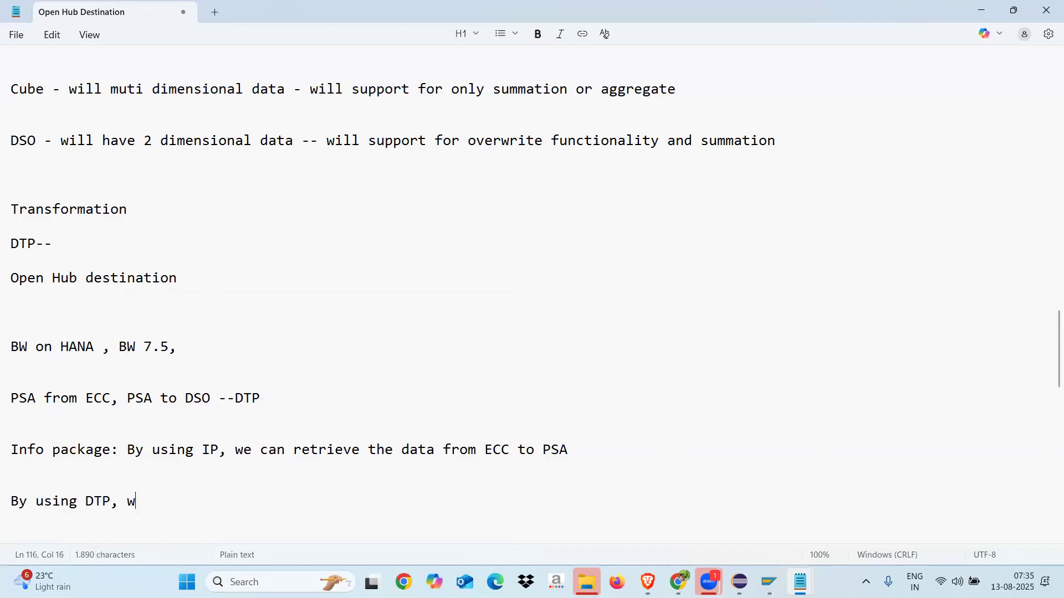
{"action": "type", "text": "e can reteice"}
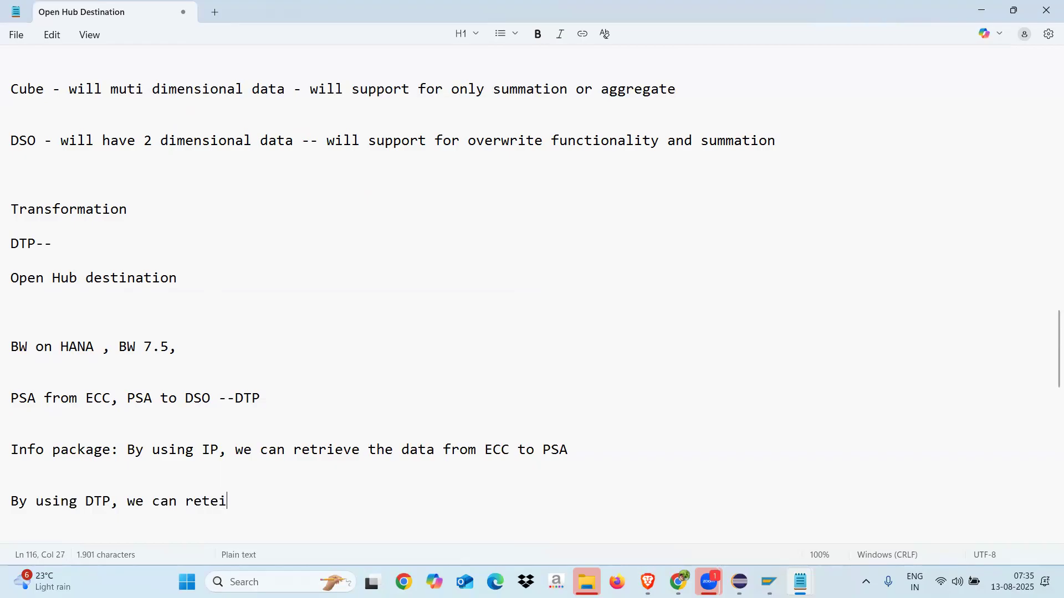
{"action": "key", "text": "BackSpace"}
{"action": "key", "text": "BackSpace"}
{"action": "type", "text": "ve the da"}
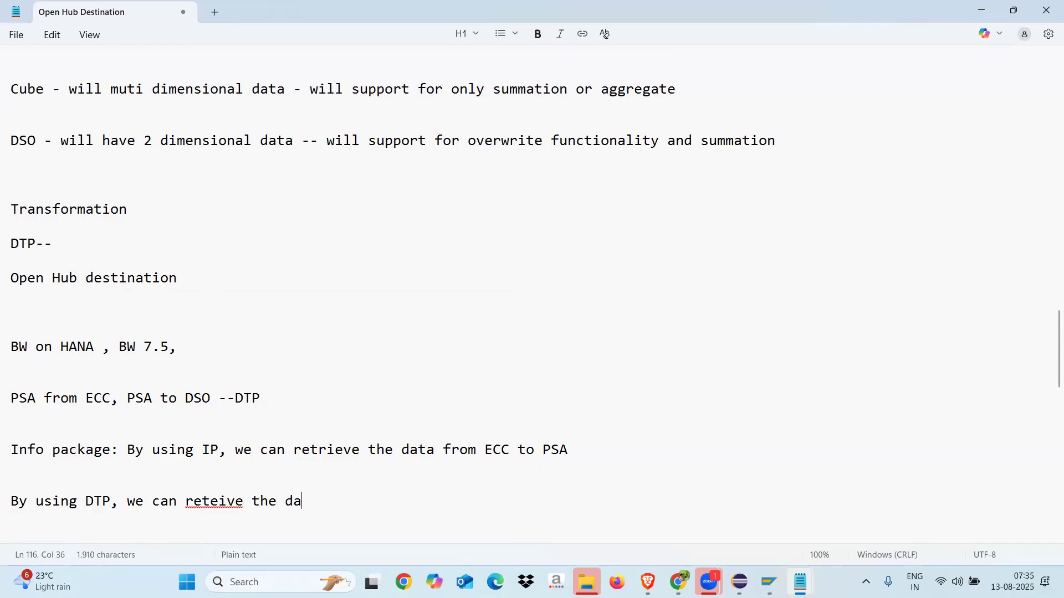
{"action": "type", "text": "ta from PS"}
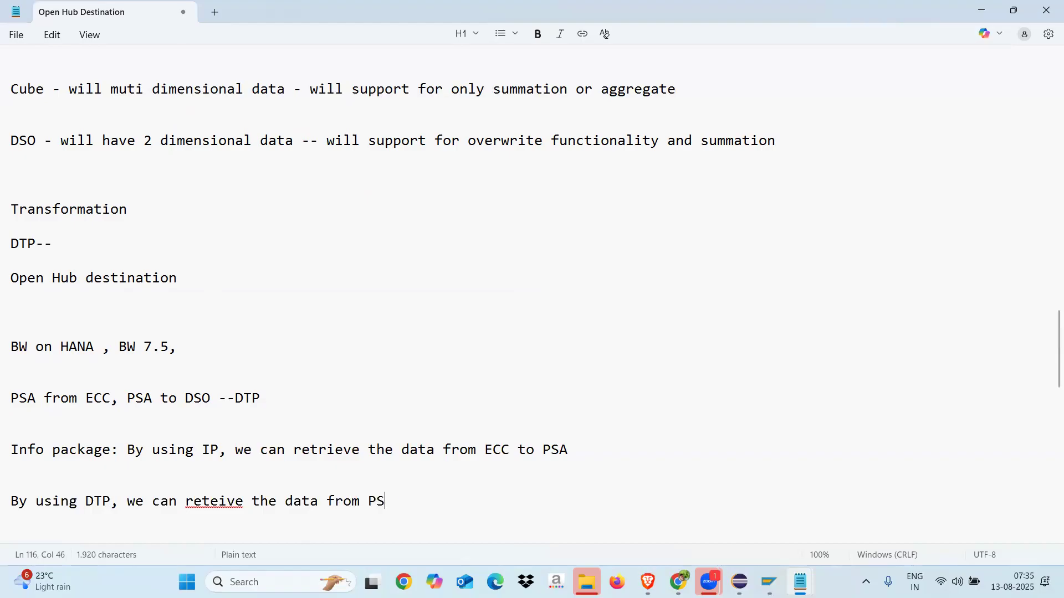
{"action": "type", "text": "A to DSO"}
List "PSA to Cube", "DSO to DSO" and "DSO to cube" on separate lines below the DTP sentence
{"action": "key", "text": "Return"}
{"action": "key", "text": "Return"}
{"action": "type", "text": "PSA t"}
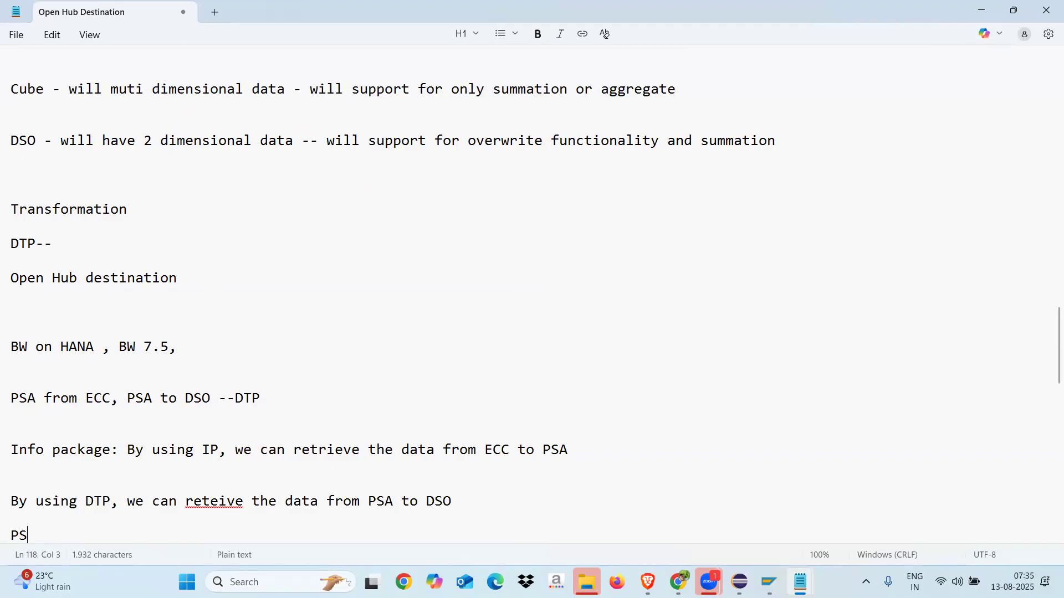
{"action": "type", "text": "o Cube"}
{"action": "key", "text": "Return"}
{"action": "key", "text": "Return"}
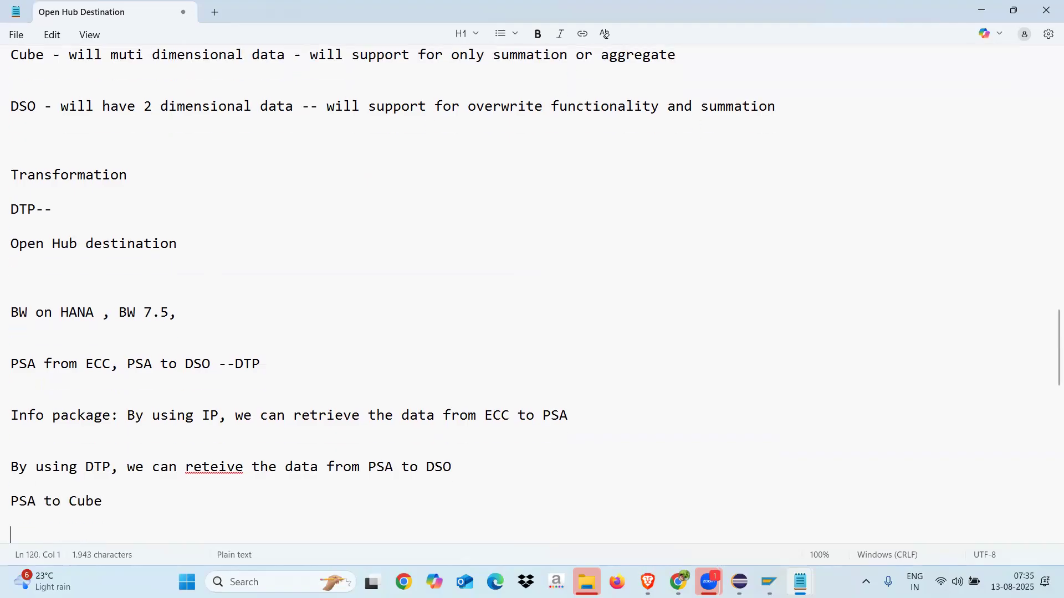
{"action": "type", "text": "DSO to DSO"}
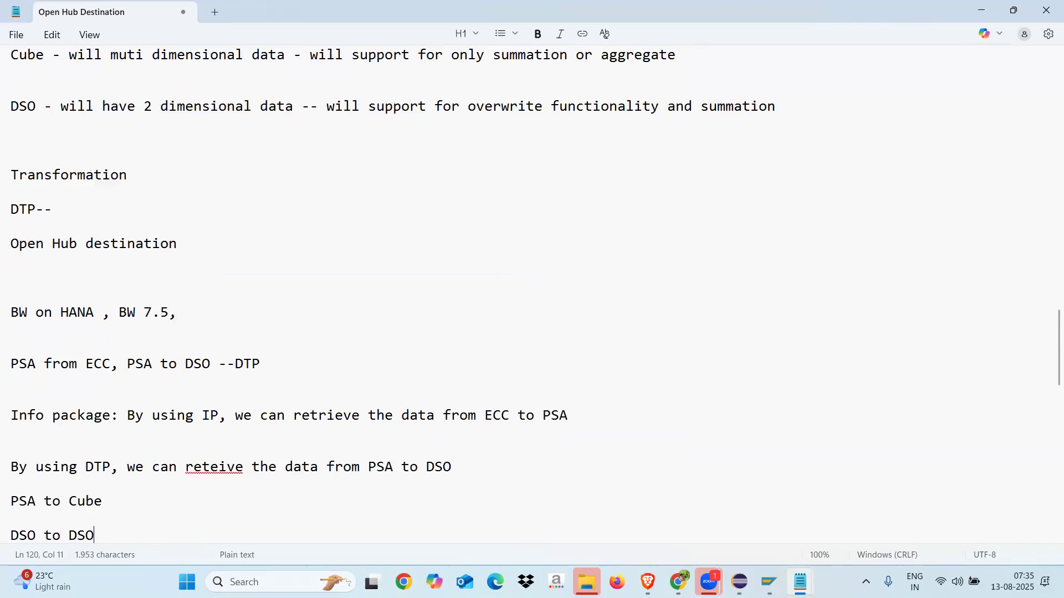
{"action": "key", "text": "Return"}
{"action": "key", "text": "Return"}
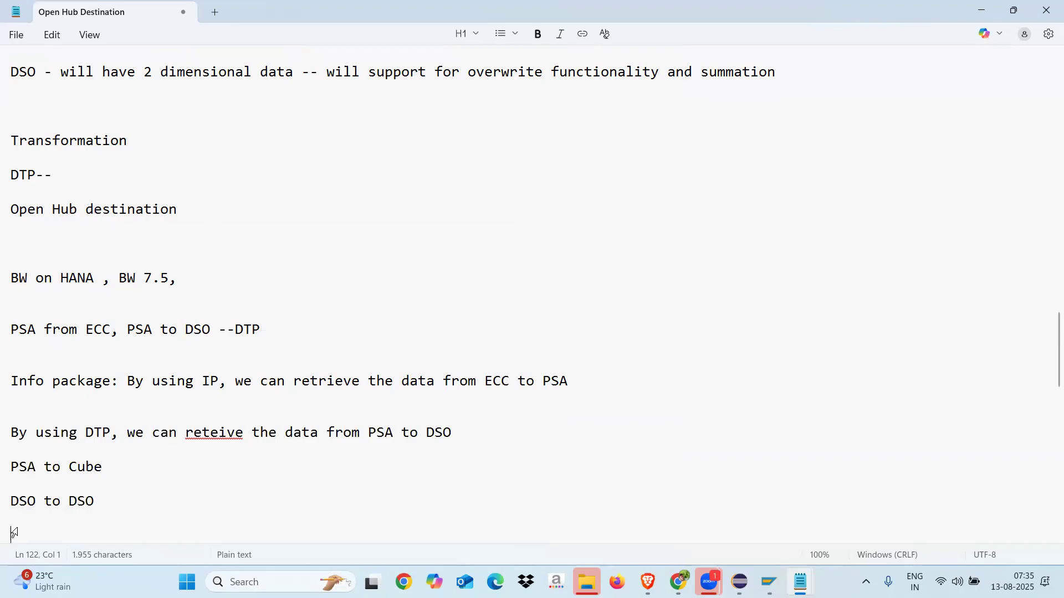
{"action": "type", "text": "DSO to cube"}
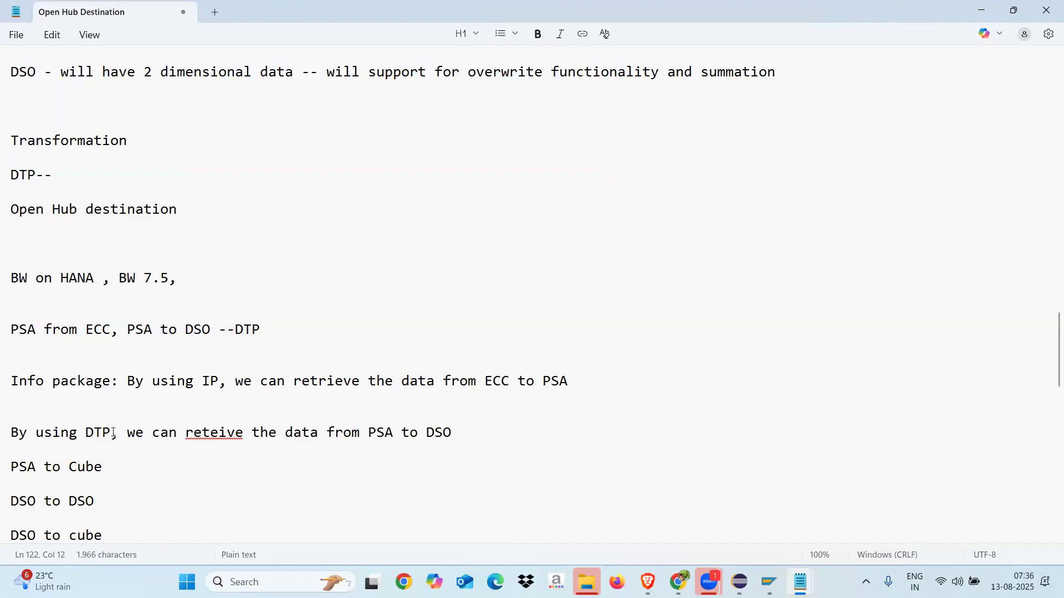
Highlight the Info package sentence and the "By using DTP" sentence to compare them
{"action": "left_click_drag", "start_coordinate": [11, 381], "coordinate": [571, 388]}
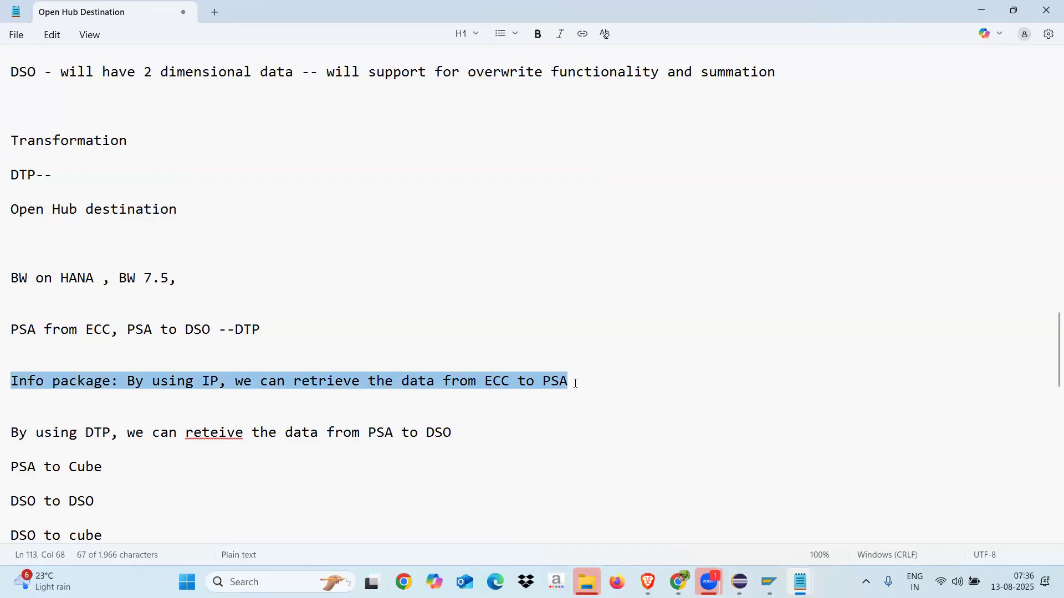
{"action": "left_click", "coordinate": [576, 383]}
{"action": "left_click_drag", "start_coordinate": [575, 384], "coordinate": [7, 381]}
{"action": "triple_click", "coordinate": [14, 434]}
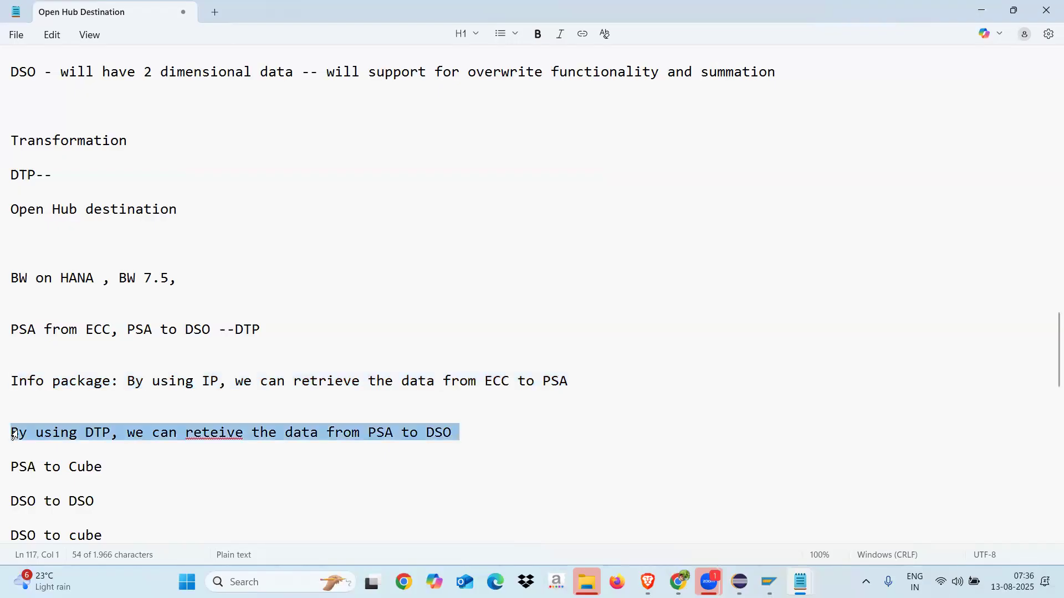
Change the underlined misspelled word in the DTP sentence to "retreive"
{"action": "left_click", "coordinate": [111, 459]}
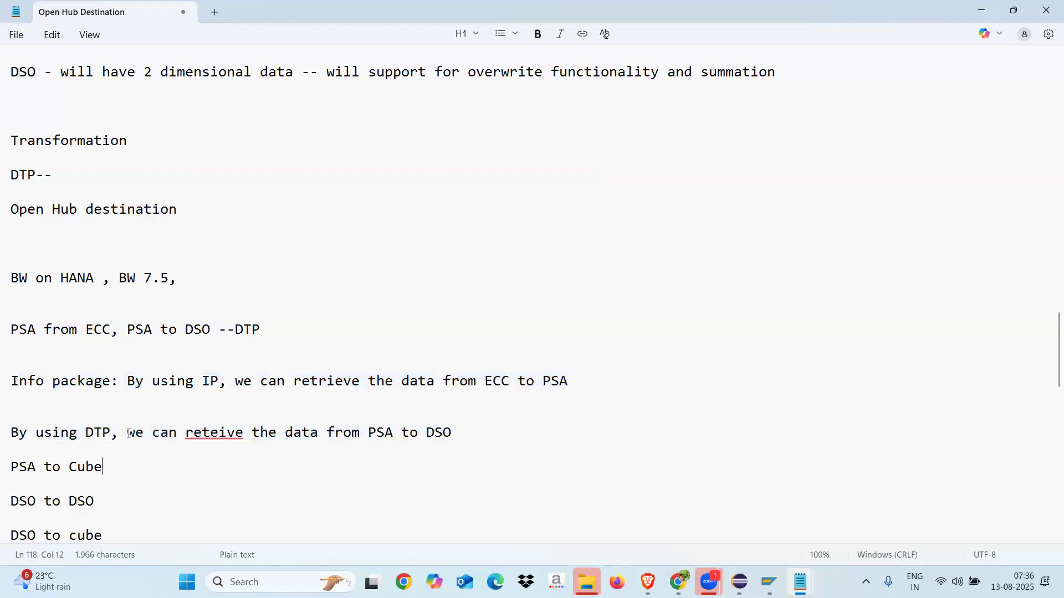
{"action": "left_click", "coordinate": [214, 434]}
{"action": "type", "text": "r"}
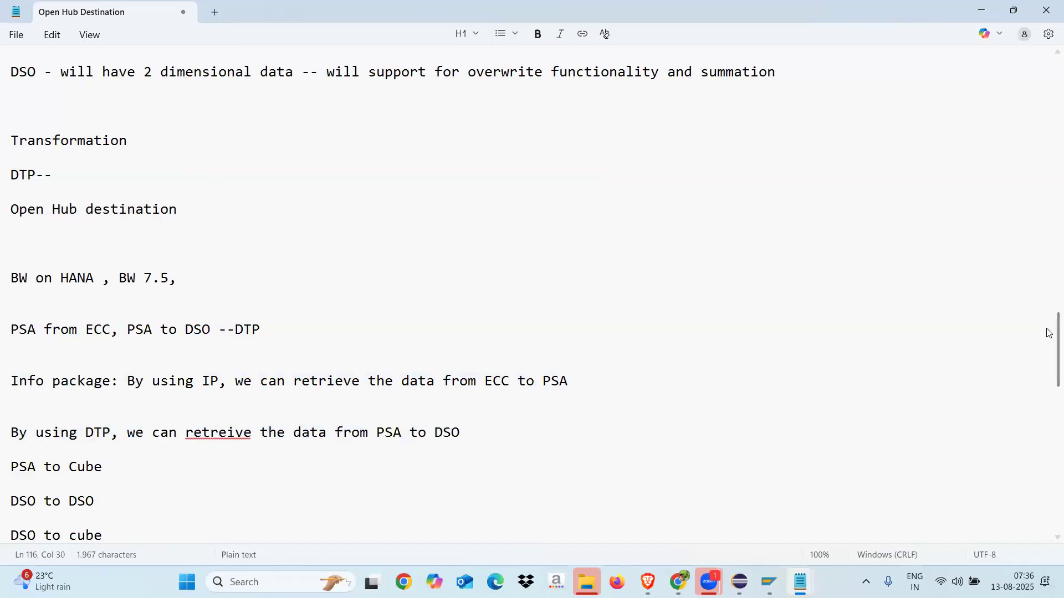
Leave blank lines below "DSO to cube" and add the heading "Routines:"
{"action": "left_click_drag", "start_coordinate": [1049, 335], "coordinate": [1049, 374]}
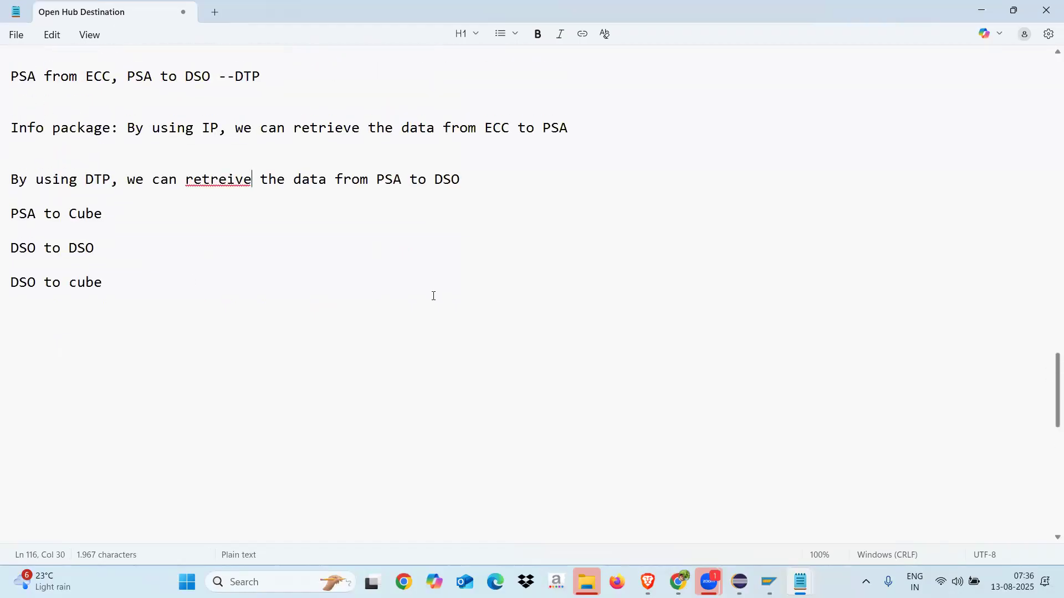
{"action": "left_click", "coordinate": [29, 337]}
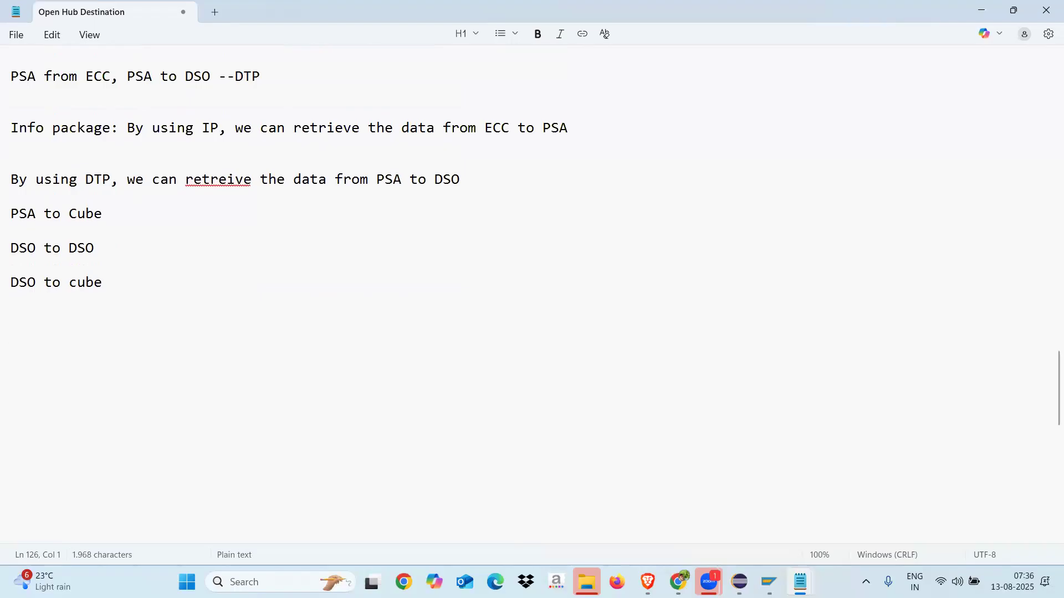
{"action": "type", "text": "Sta"}
{"action": "key", "text": "BackSpace"}
{"action": "key", "text": "BackSpace"}
{"action": "key", "text": "BackSpace"}
{"action": "type", "text": "Routines:"}
{"action": "key", "text": "Return"}
List "Start routine", "end routine" and "field routine" on separate lines under the Routines heading
{"action": "type", "text": "Start routine"}
{"action": "key", "text": "Return"}
{"action": "type", "text": "end routine"}
{"action": "key", "text": "Return"}
{"action": "type", "text": "field routine"}
{"action": "key", "text": "Return"}
{"action": "key", "text": "Return"}
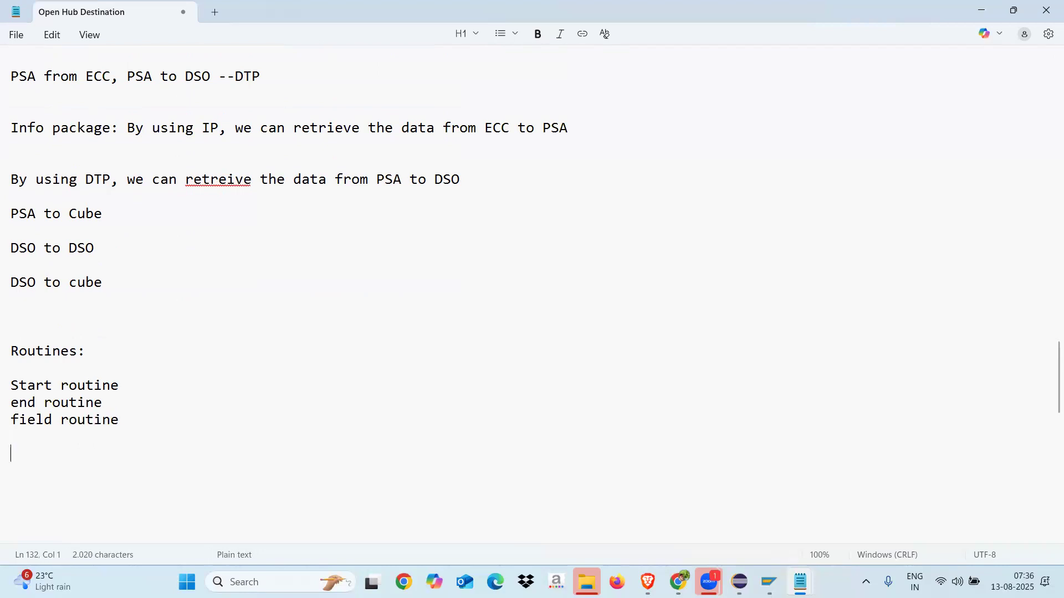
Add the line "expert routine" below "field routine" in the Routines list, correcting its spelling
{"action": "type", "text": "ecxpert rouutine"}
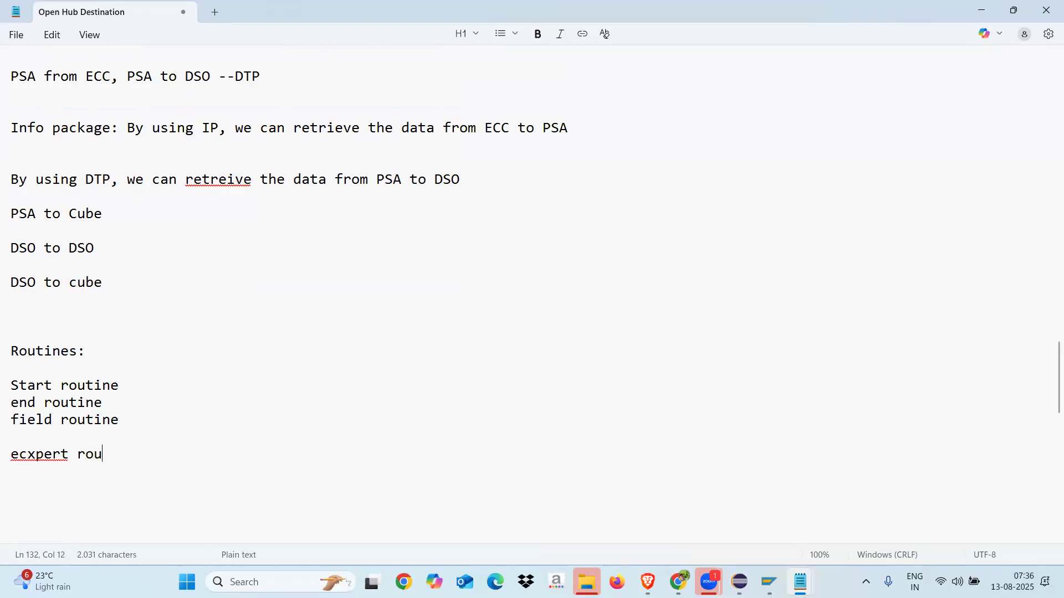
{"action": "key", "text": "BackSpace"}
{"action": "key", "text": "BackSpace"}
{"action": "key", "text": "BackSpace"}
{"action": "key", "text": "BackSpace"}
{"action": "key", "text": "BackSpace"}
{"action": "key", "text": "BackSpace"}
{"action": "key", "text": "BackSpace"}
{"action": "key", "text": "BackSpace"}
{"action": "key", "text": "BackSpace"}
{"action": "key", "text": "BackSpace"}
{"action": "key", "text": "BackSpace"}
{"action": "key", "text": "BackSpace"}
{"action": "key", "text": "BackSpace"}
{"action": "key", "text": "BackSpace"}
{"action": "key", "text": "BackSpace"}
{"action": "type", "text": "xpert routine"}
{"action": "key", "text": "Return"}
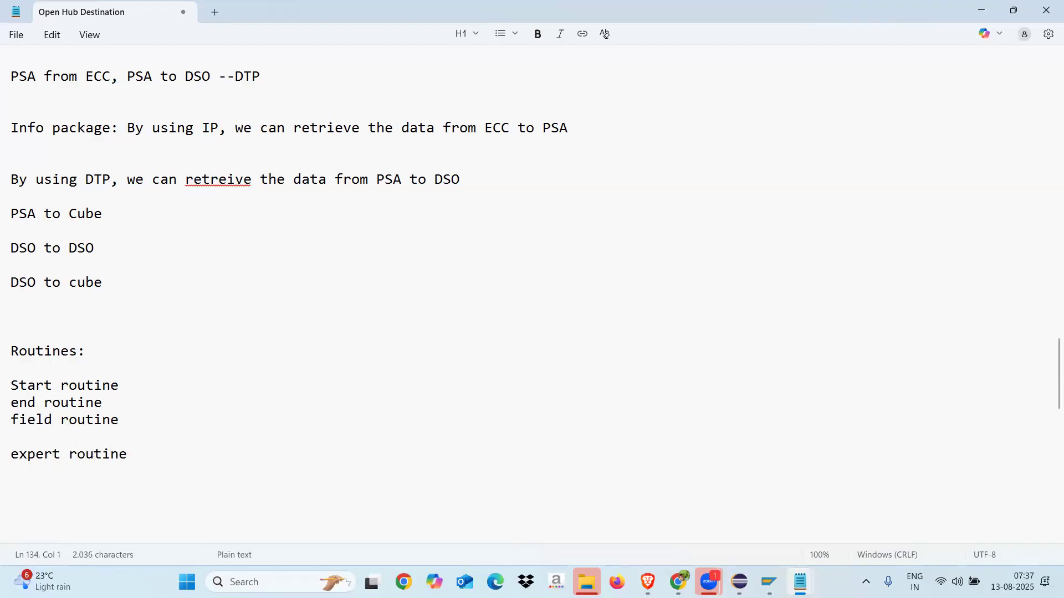
Add "dtp routine" and "info package routine" as separate entries below "expert routine", with blank lines between them
{"action": "type", "text": "dtp routine"}
{"action": "key", "text": "Return"}
{"action": "key", "text": "Return"}
{"action": "type", "text": "info apckahe"}
{"action": "key", "text": "BackSpace"}
{"action": "key", "text": "BackSpace"}
{"action": "key", "text": "BackSpace"}
{"action": "key", "text": "BackSpace"}
{"action": "key", "text": "BackSpace"}
{"action": "key", "text": "BackSpace"}
{"action": "key", "text": "BackSpace"}
{"action": "type", "text": "package routine"}
{"action": "key", "text": "Return"}
{"action": "key", "text": "Return"}
{"action": "key", "text": "Return"}
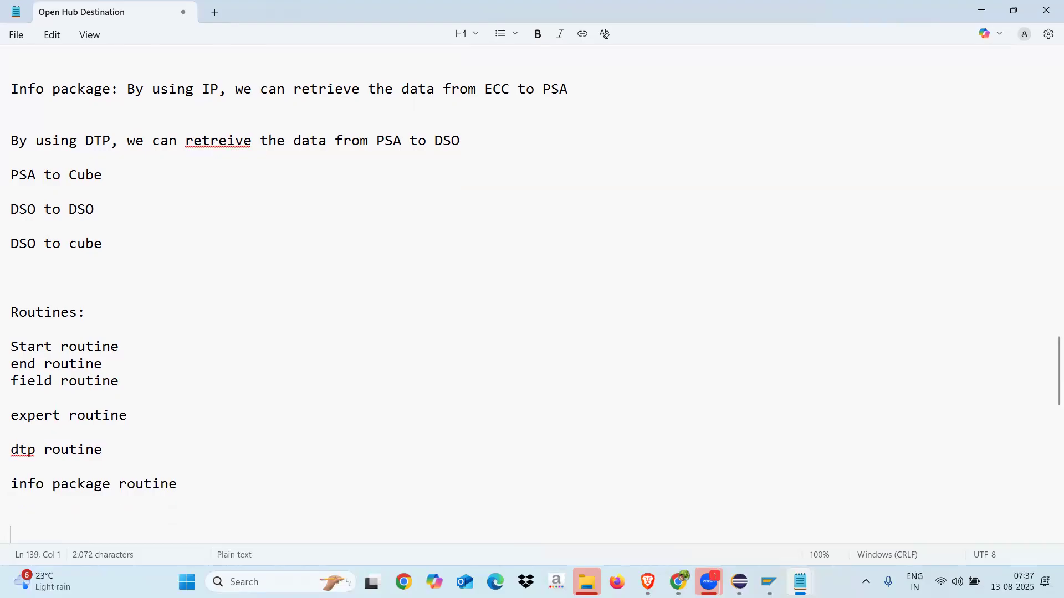
Add the entry "info object -- global routine" below the info package routine, followed by blank lines
{"action": "type", "text": "info object"}
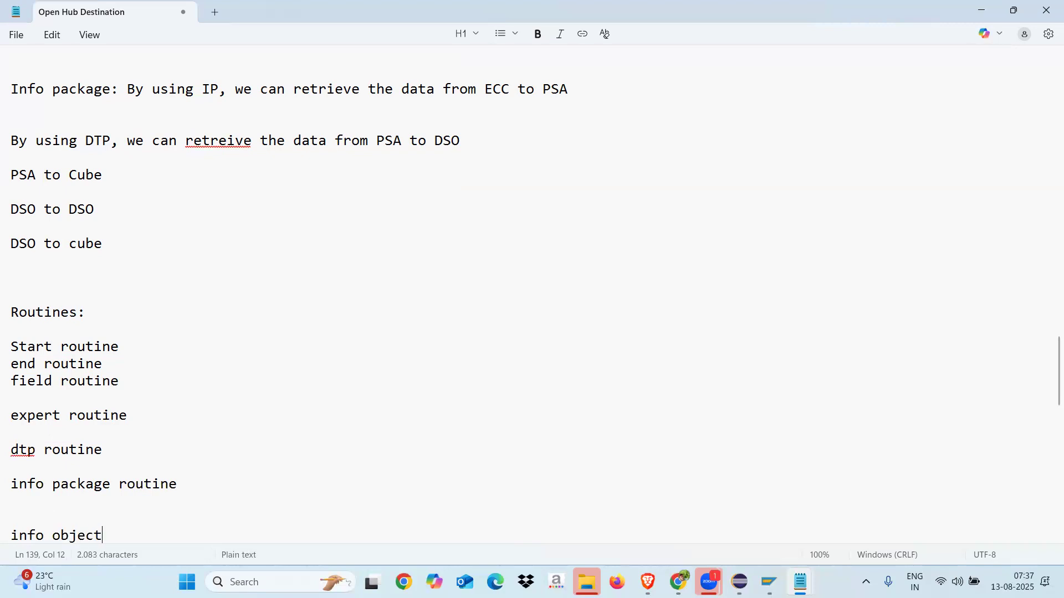
{"action": "type", "text": " -- global routine"}
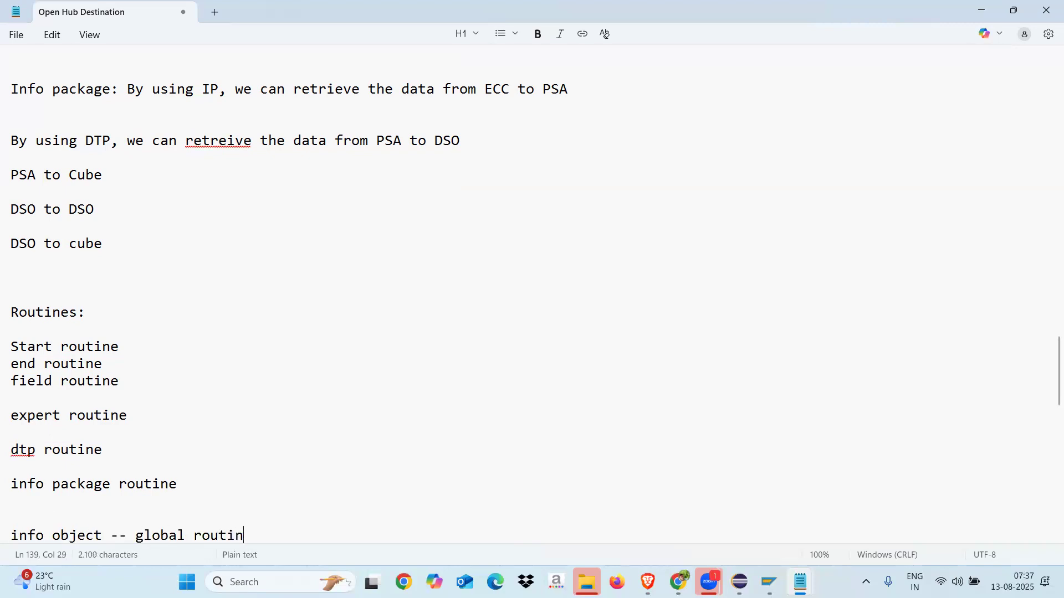
{"action": "key", "text": "Return"}
{"action": "key", "text": "Return"}
{"action": "key", "text": "Return"}
{"action": "key", "text": "Return"}
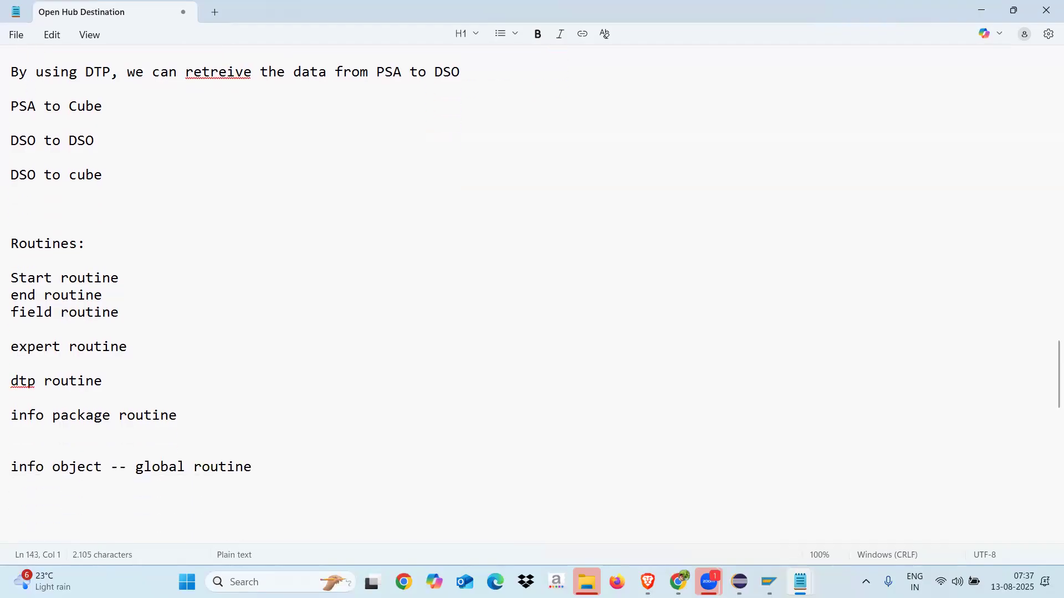
Add the entries "customer exit for variable" and "data source enhancement", separated by blank lines
{"action": "type", "text": "customer exit for variable"}
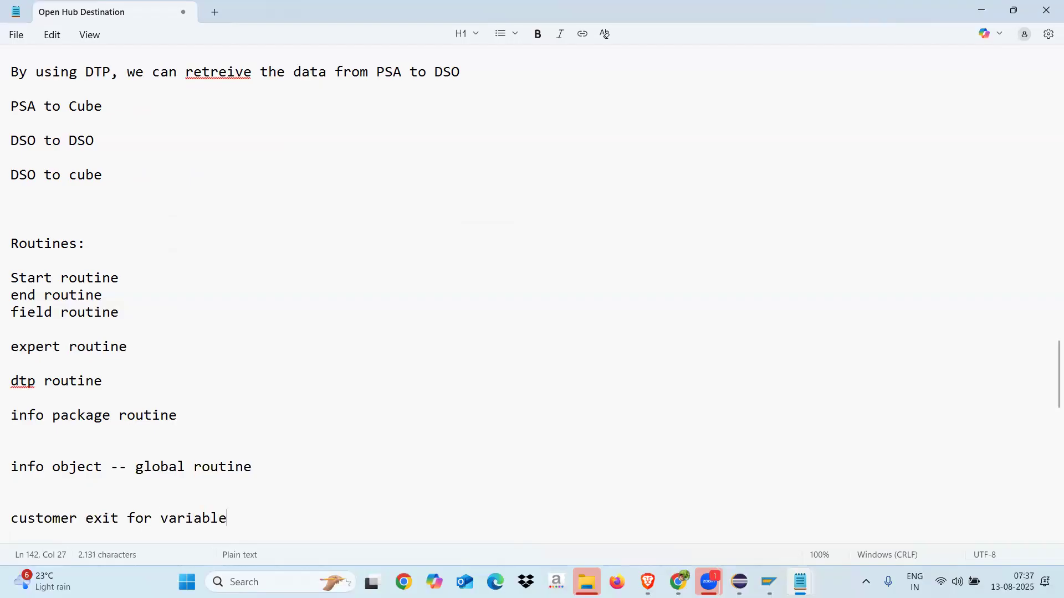
{"action": "key", "text": "Return"}
{"action": "key", "text": "Return"}
{"action": "key", "text": "Return"}
{"action": "type", "text": "data source en"}
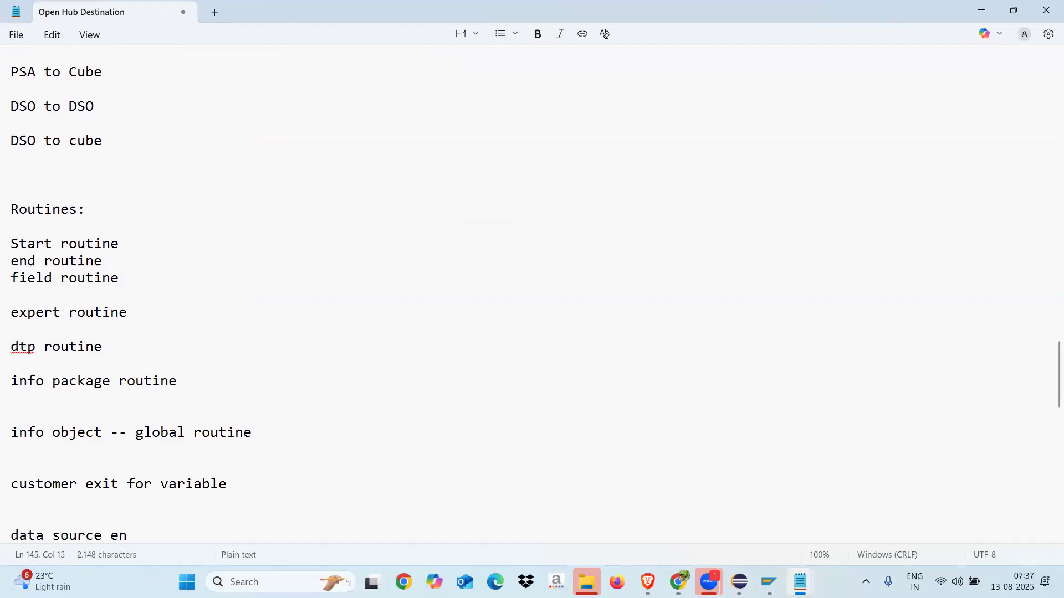
{"action": "type", "text": "hacnement"}
{"action": "key", "text": "Return"}
{"action": "key", "text": "Return"}
{"action": "key", "text": "Return"}
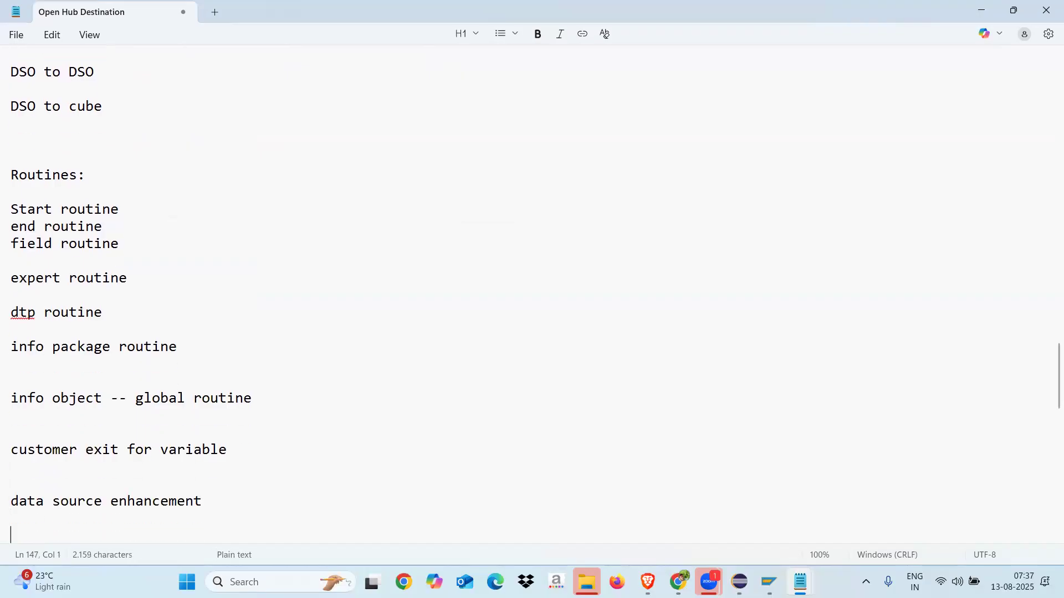
Finish the list with the entries "function module" and "one abap program"
{"action": "type", "text": "function module"}
{"action": "key", "text": "Return"}
{"action": "key", "text": "Return"}
{"action": "type", "text": "one abap "}
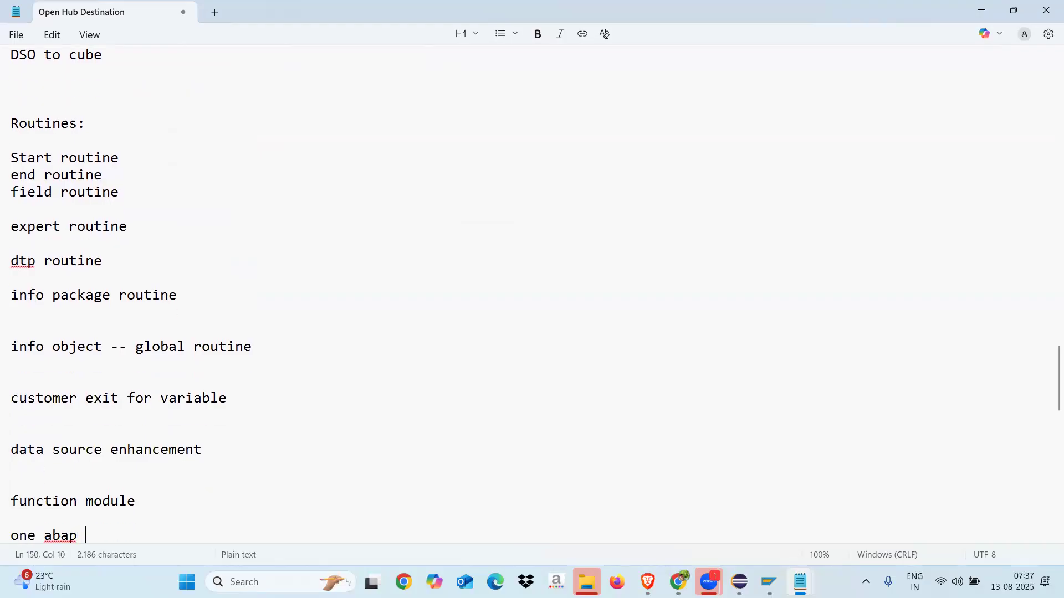
{"action": "type", "text": "program"}
{"action": "key", "text": "BackSpace"}
{"action": "type", "text": "m"}
Highlight the whole Routines list, from its heading down to "one abap program"
{"action": "left_click_drag", "start_coordinate": [148, 537], "coordinate": [12, 125]}
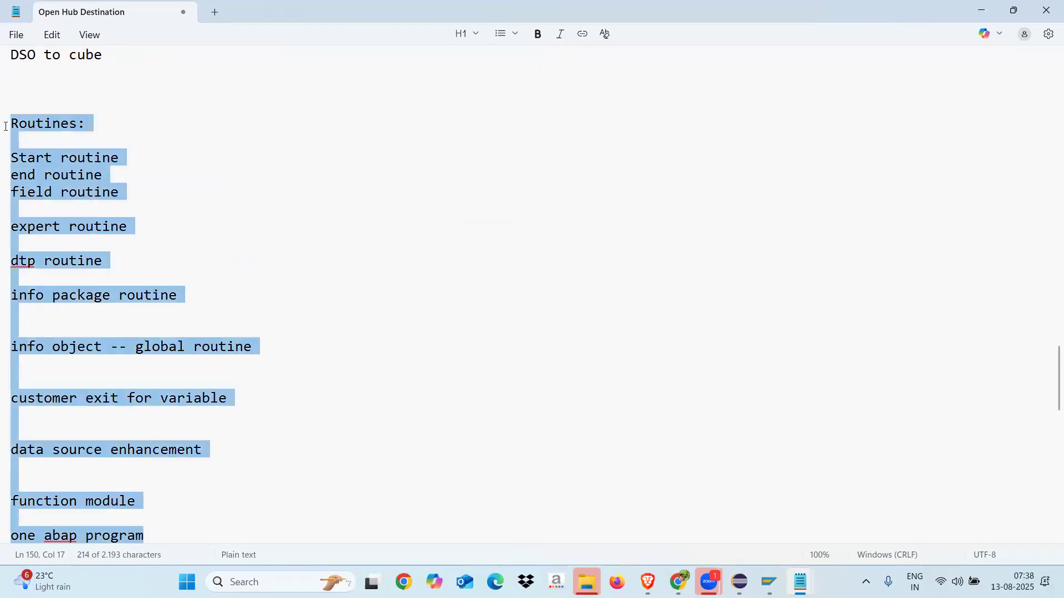
{"action": "left_click", "coordinate": [246, 196]}
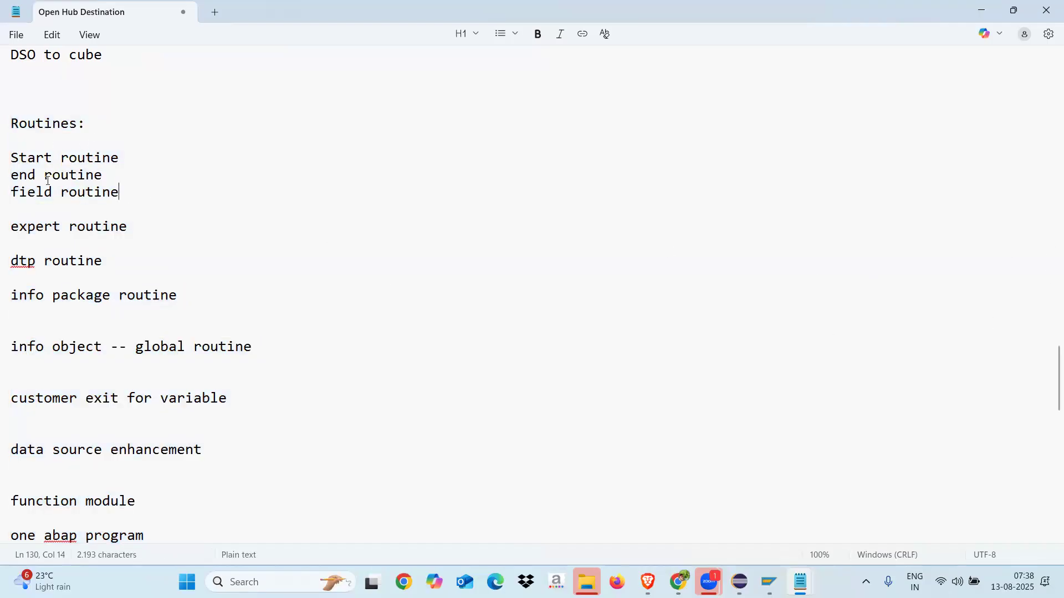
{"action": "left_click_drag", "start_coordinate": [12, 129], "coordinate": [170, 537]}
{"action": "left_click", "coordinate": [169, 533]}
Highlight the function module, data source enhancement, customer exit and start-to-expert routine entries one after another to review them
{"action": "left_click_drag", "start_coordinate": [131, 509], "coordinate": [15, 513]}
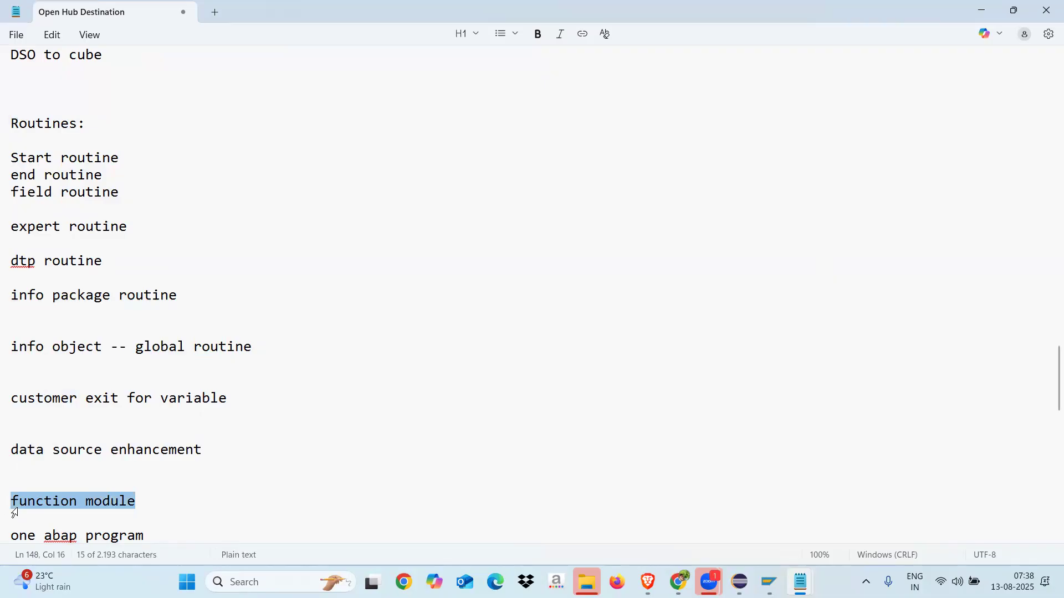
{"action": "left_click_drag", "start_coordinate": [205, 450], "coordinate": [14, 454]}
{"action": "left_click_drag", "start_coordinate": [236, 398], "coordinate": [15, 406]}
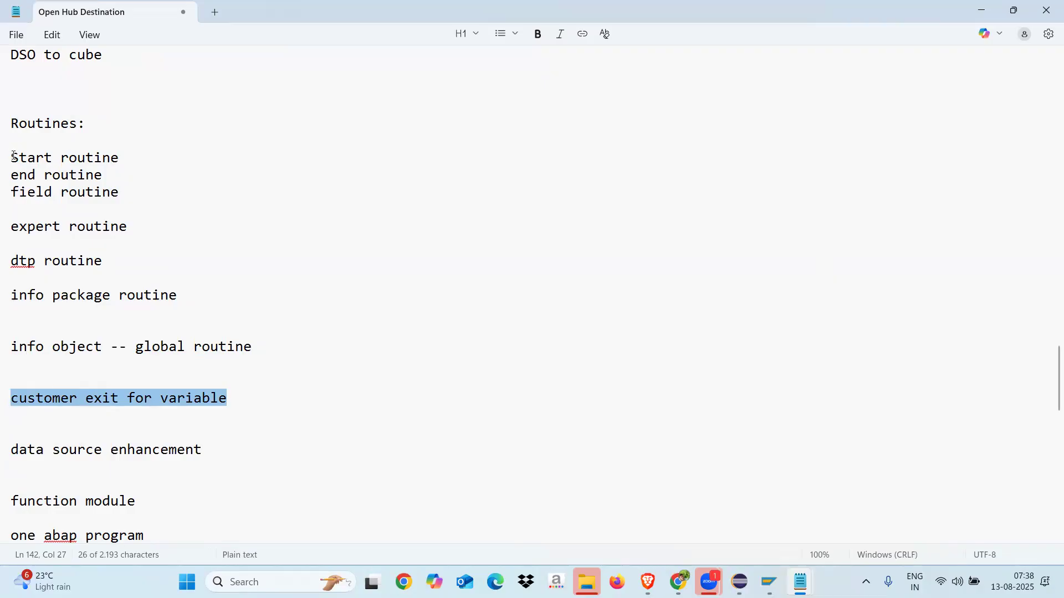
{"action": "left_click_drag", "start_coordinate": [14, 156], "coordinate": [141, 231]}
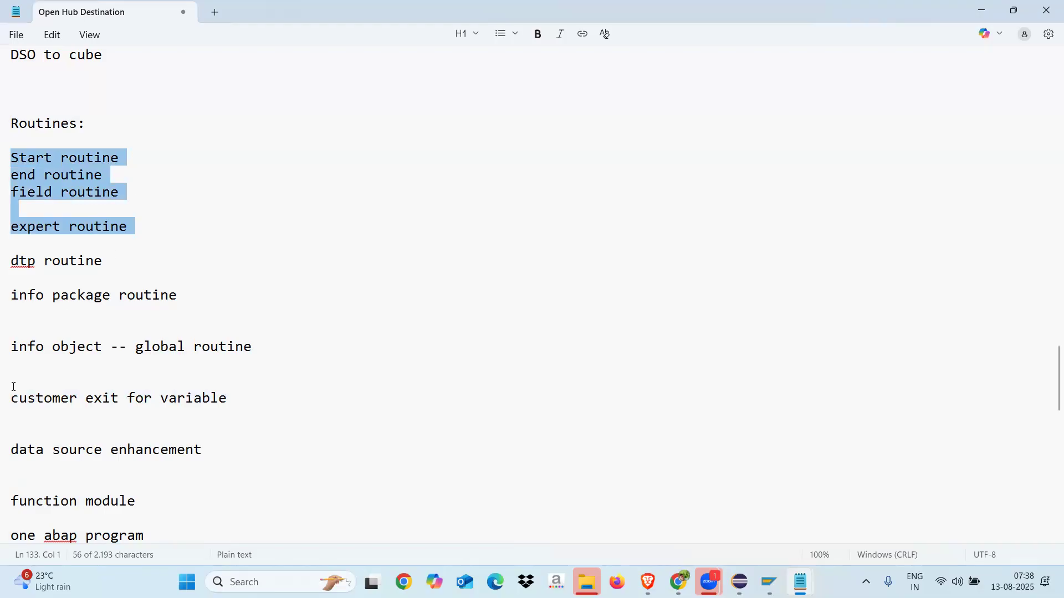
{"action": "left_click_drag", "start_coordinate": [12, 398], "coordinate": [254, 399]}
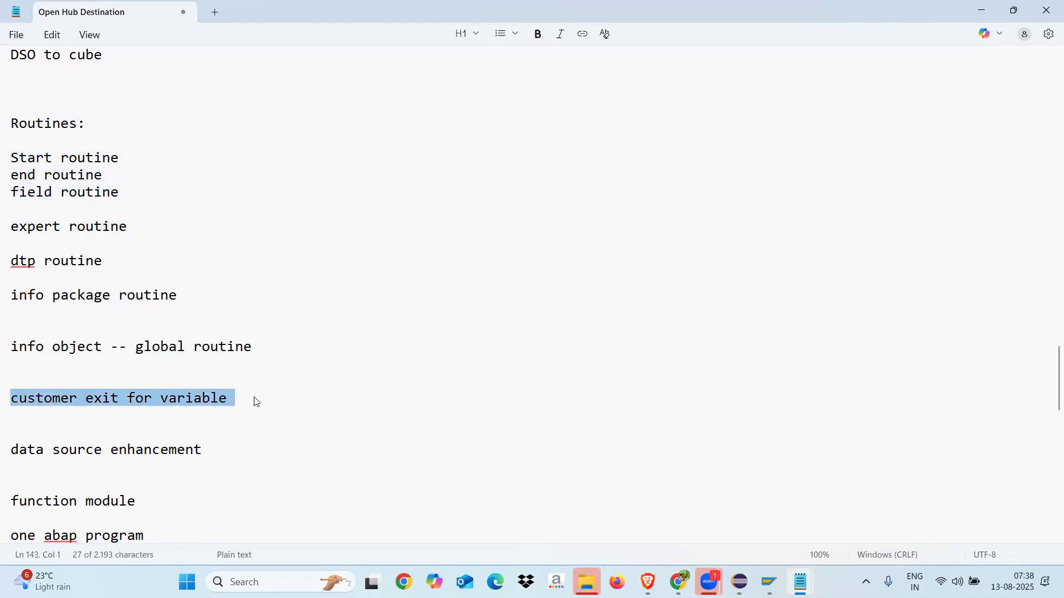
{"action": "left_click_drag", "start_coordinate": [11, 449], "coordinate": [228, 451]}
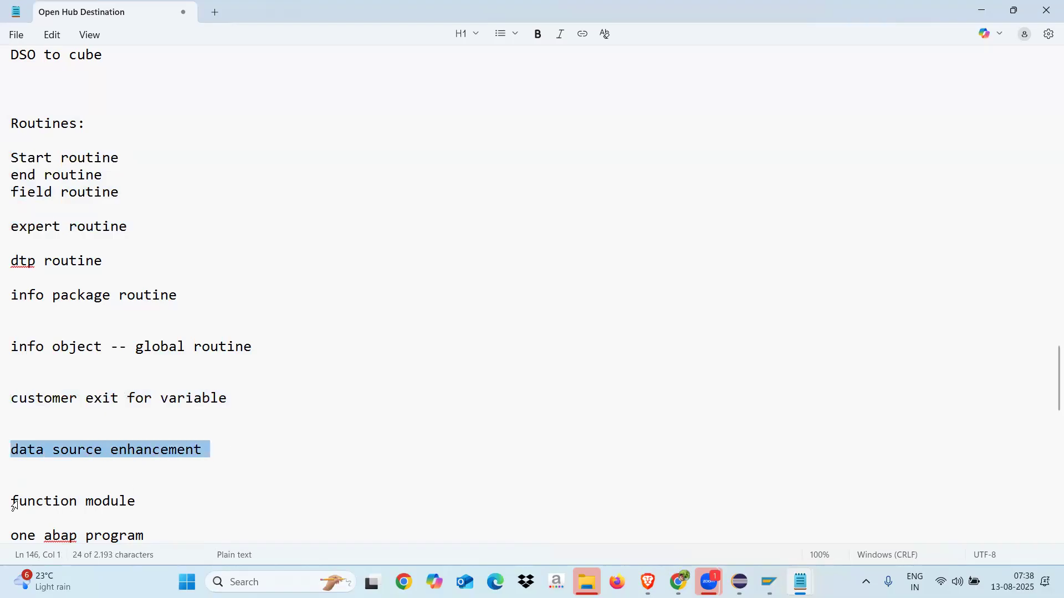
{"action": "left_click_drag", "start_coordinate": [11, 502], "coordinate": [161, 502]}
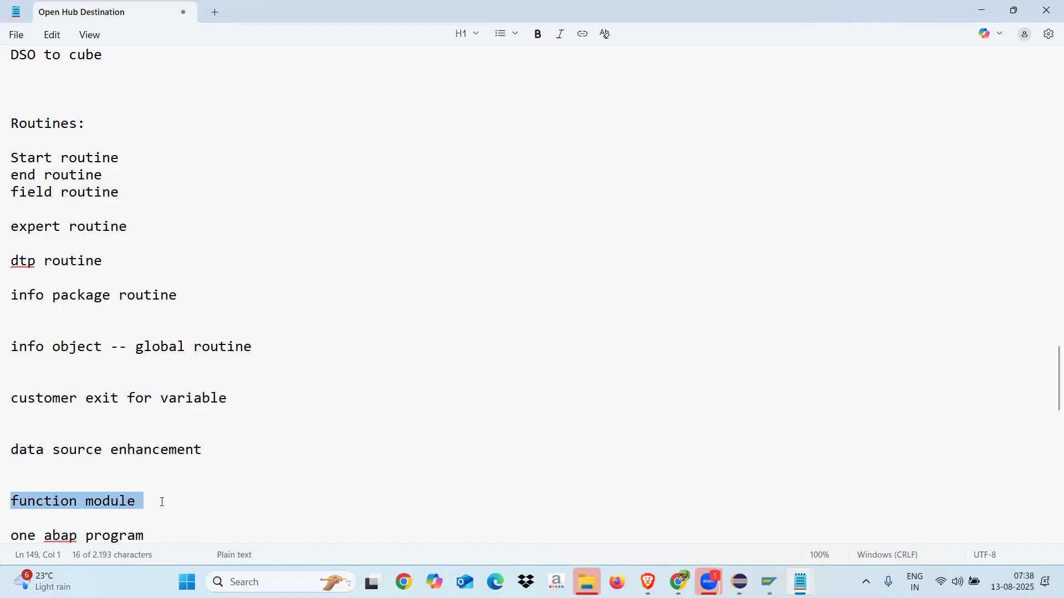
{"action": "left_click", "coordinate": [186, 505]}
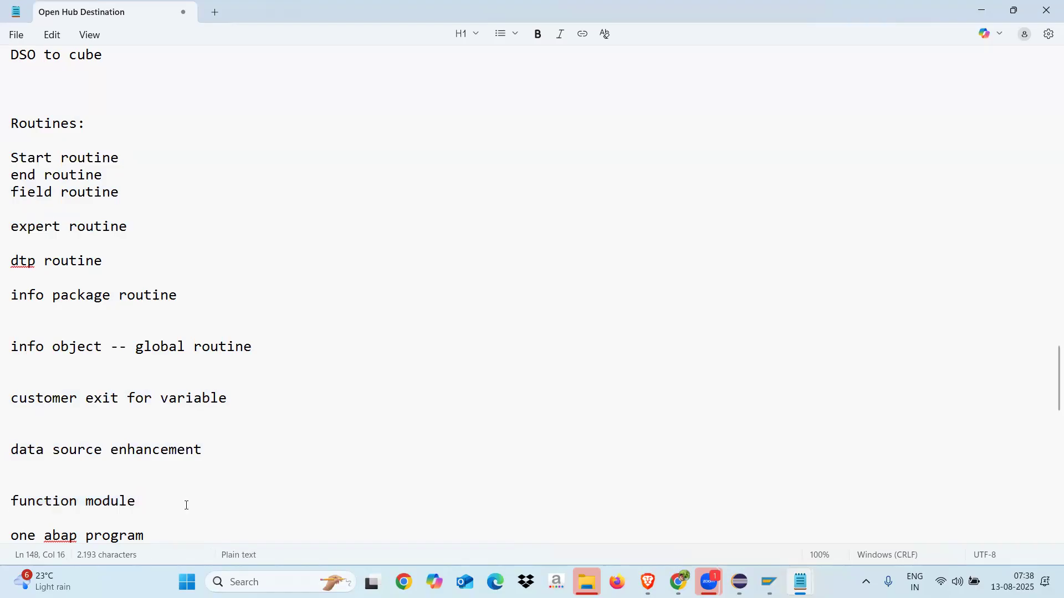
{"action": "left_click_drag", "start_coordinate": [155, 506], "coordinate": [8, 127]}
Insert the line "100 -- 50%" directly above the Routines heading
{"action": "left_click", "coordinate": [46, 104]}
{"action": "key", "text": "Return"}
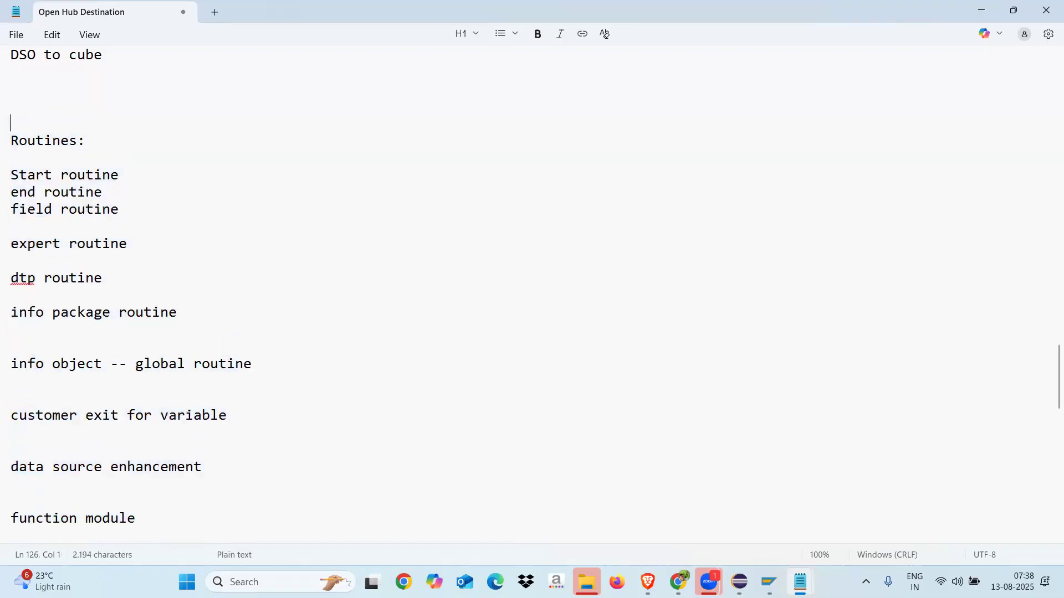
{"action": "type", "text": "100 -- 50%"}
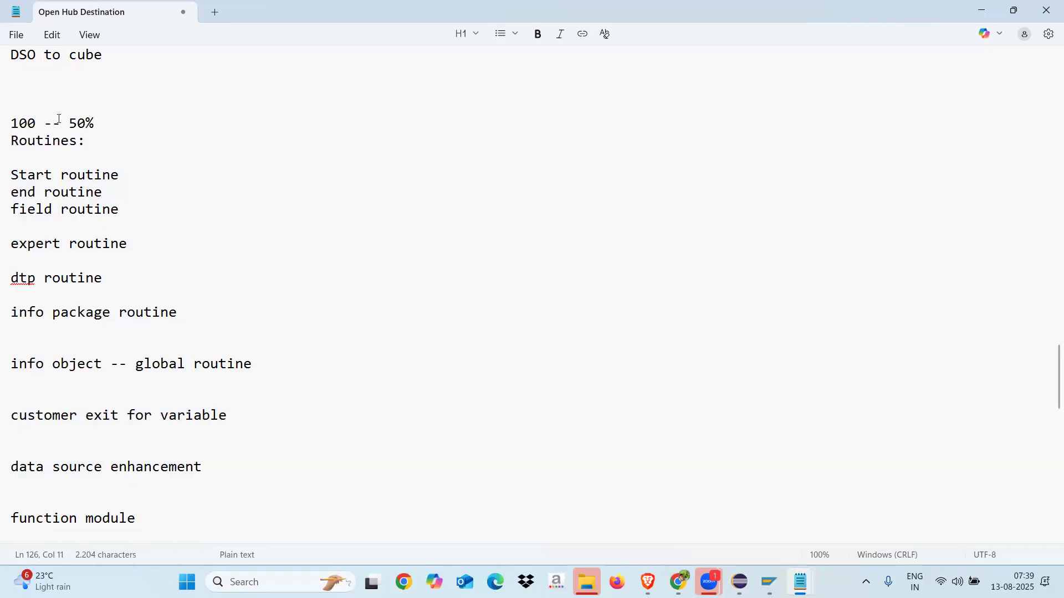
Highlight the entries from "Start routine" down to "function module"
{"action": "left_click", "coordinate": [13, 142]}
{"action": "left_click", "coordinate": [95, 145]}
{"action": "left_click_drag", "start_coordinate": [13, 175], "coordinate": [193, 514]}
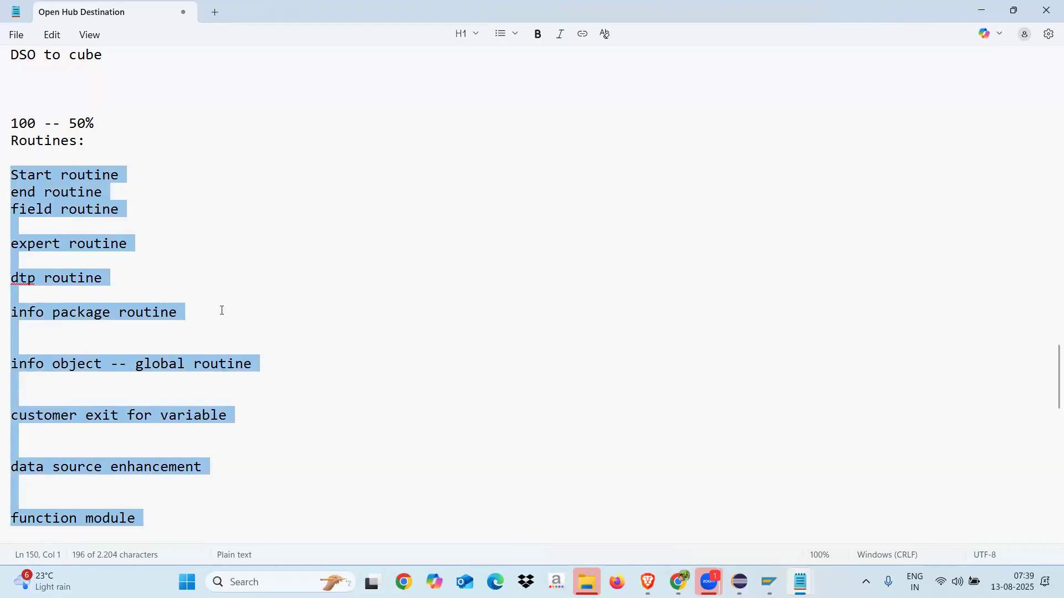
Remove the blank lines between the expert, dtp, info package and info object routine entries
{"action": "left_click", "coordinate": [135, 247]}
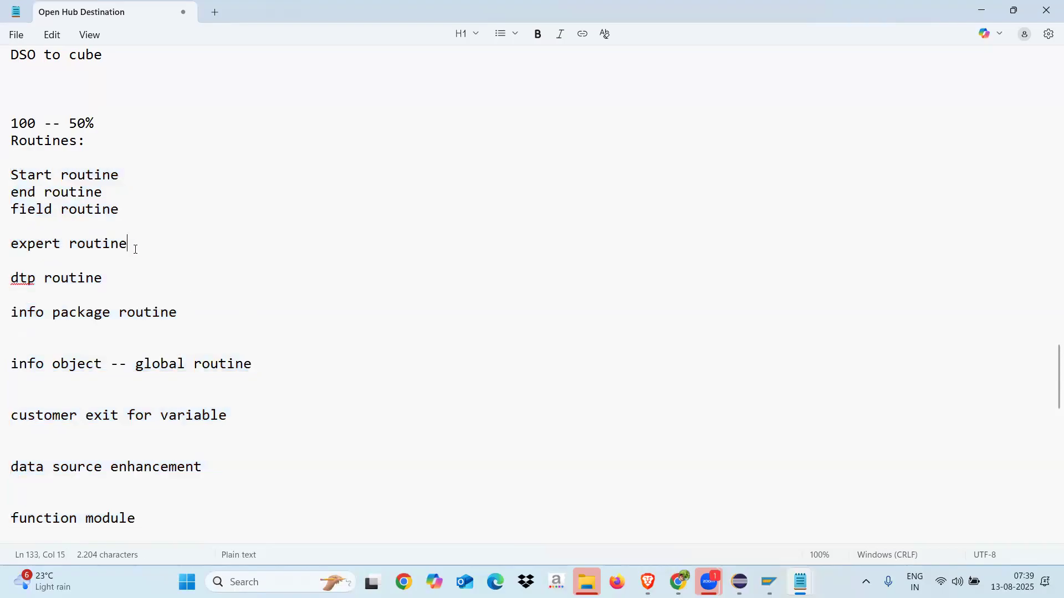
{"action": "key", "text": "Delete"}
{"action": "left_click", "coordinate": [111, 265]}
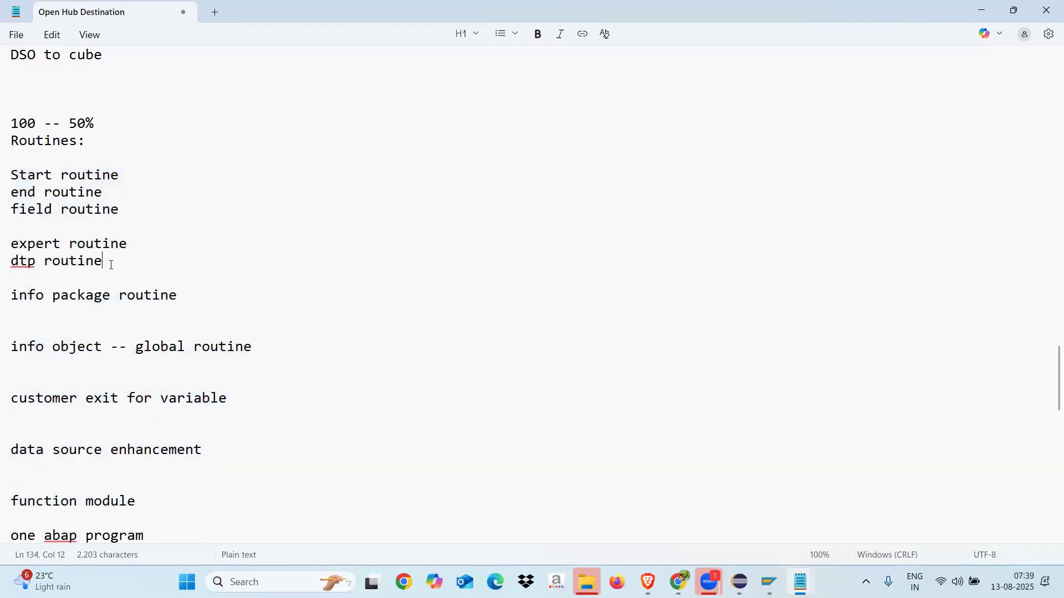
{"action": "key", "text": "Delete"}
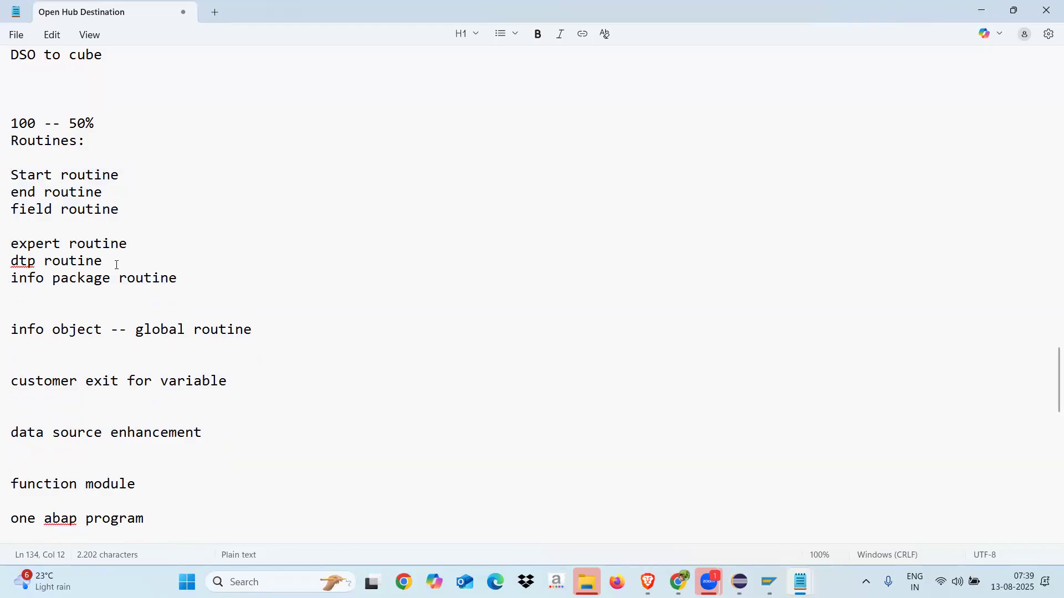
{"action": "left_click", "coordinate": [185, 281]}
{"action": "key", "text": "Delete"}
{"action": "key", "text": "Delete"}
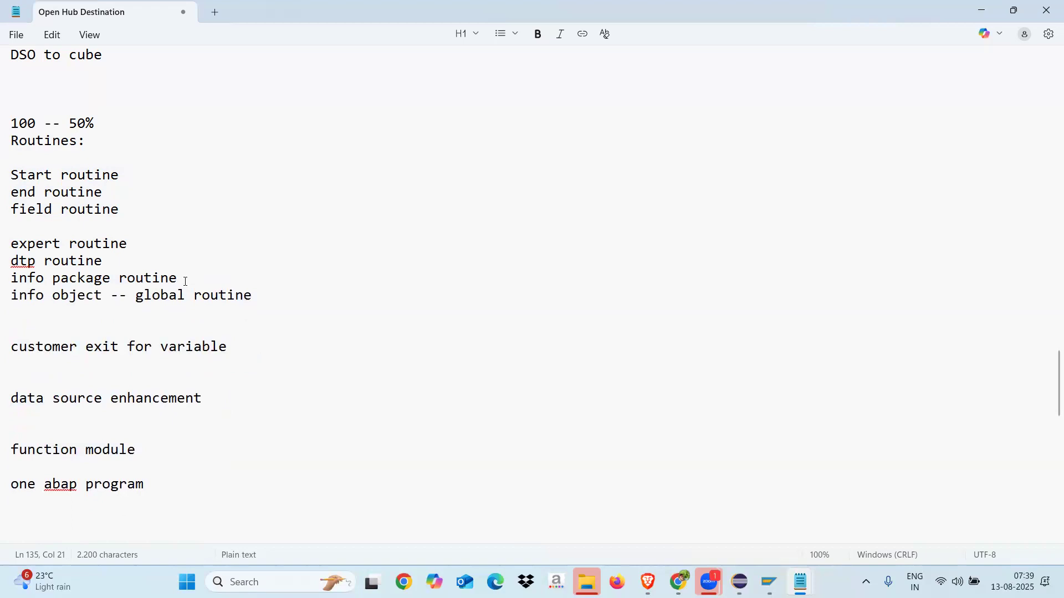
Add the line "I_STEP = 0" directly below "customer exit for variable"
{"action": "left_click_drag", "start_coordinate": [11, 177], "coordinate": [118, 202]}
{"action": "left_click_drag", "start_coordinate": [12, 346], "coordinate": [239, 358]}
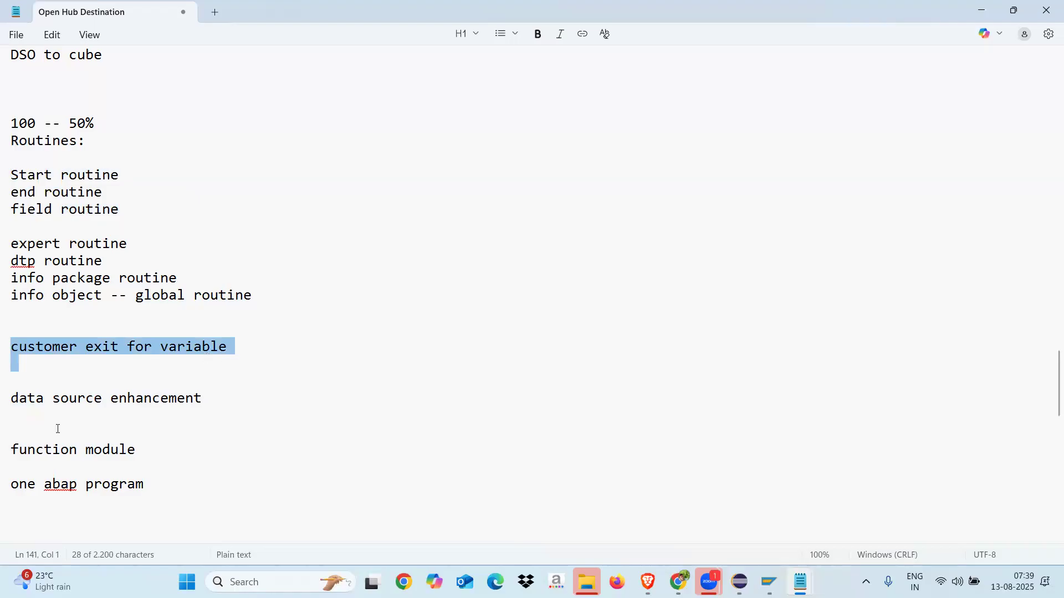
{"action": "left_click", "coordinate": [241, 345]}
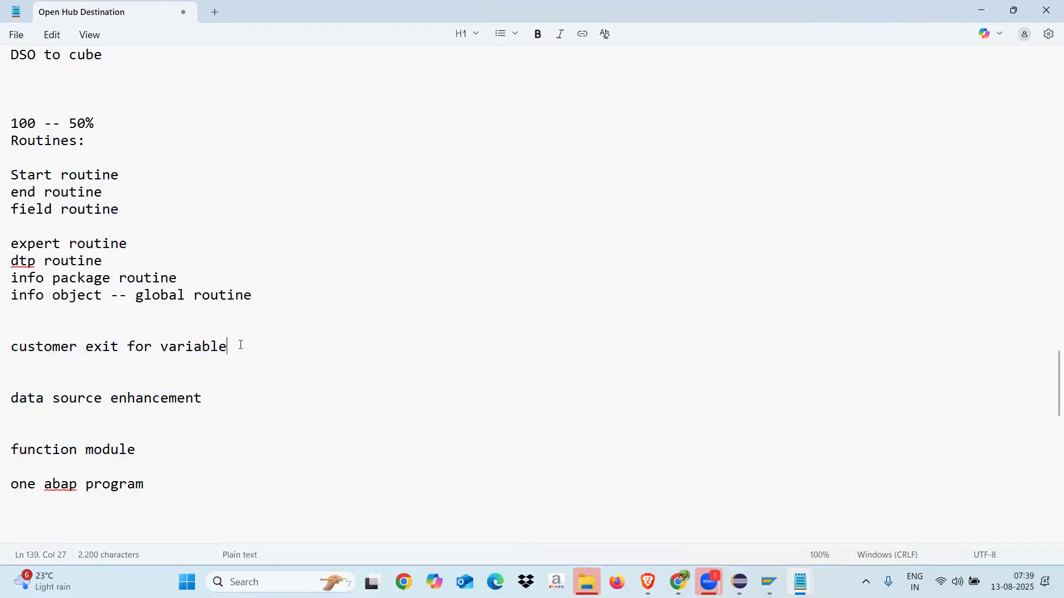
{"action": "key", "text": "Return"}
{"action": "type", "text": "IS_TEP"}
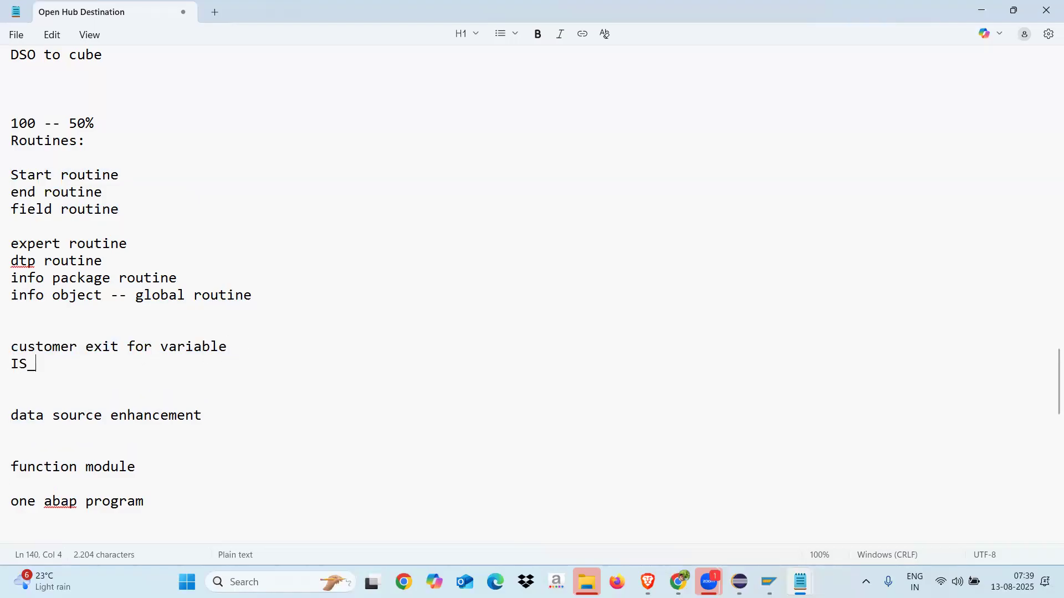
{"action": "key", "text": "BackSpace"}
{"action": "key", "text": "BackSpace"}
{"action": "key", "text": "BackSpace"}
{"action": "key", "text": "BackSpace"}
{"action": "key", "text": "BackSpace"}
{"action": "type", "text": "_STEP = 0"}
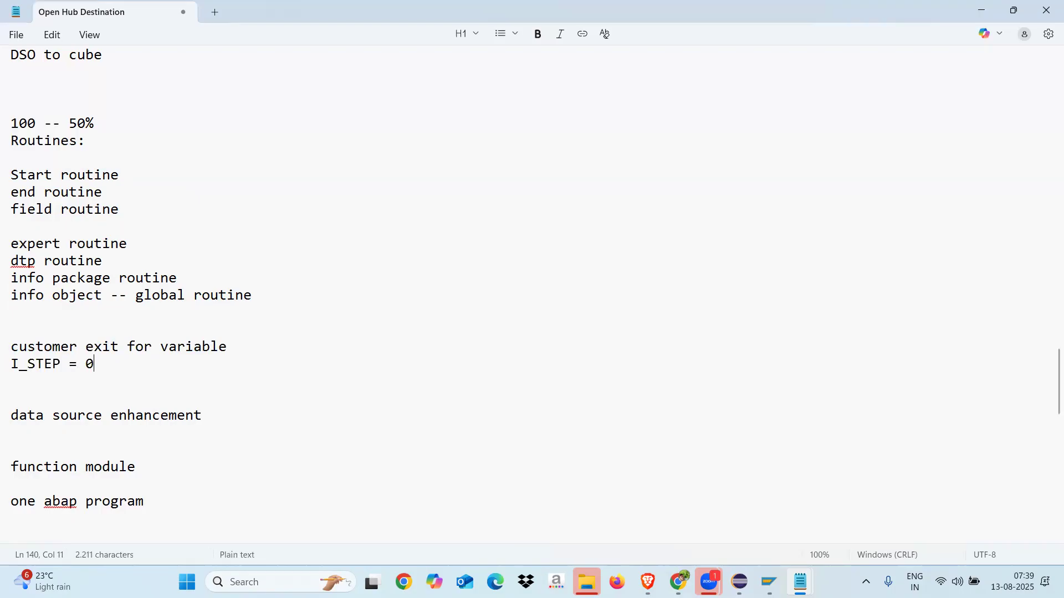
{"action": "key", "text": "Return"}
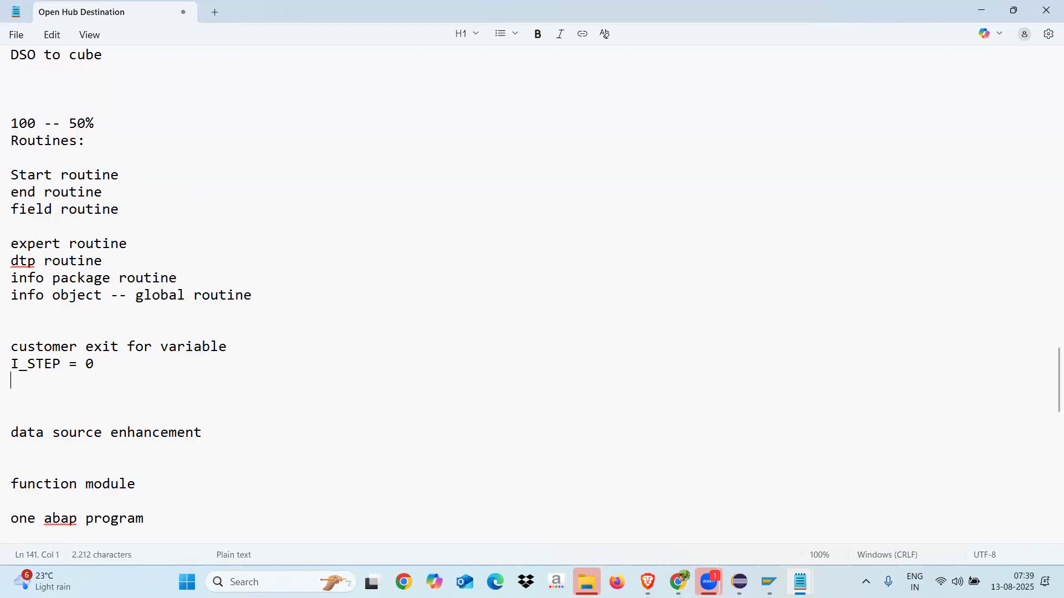
Duplicate the "I_STEP = 0" line three times on the lines beneath it
{"action": "left_click_drag", "start_coordinate": [108, 366], "coordinate": [14, 372]}
{"action": "key", "text": "ctrl+c"}
{"action": "left_click", "coordinate": [113, 359]}
{"action": "key", "text": "Return"}
{"action": "key", "text": "ctrl+v"}
{"action": "key", "text": "Return"}
{"action": "key", "text": "ctrl+v"}
{"action": "key", "text": "Return"}
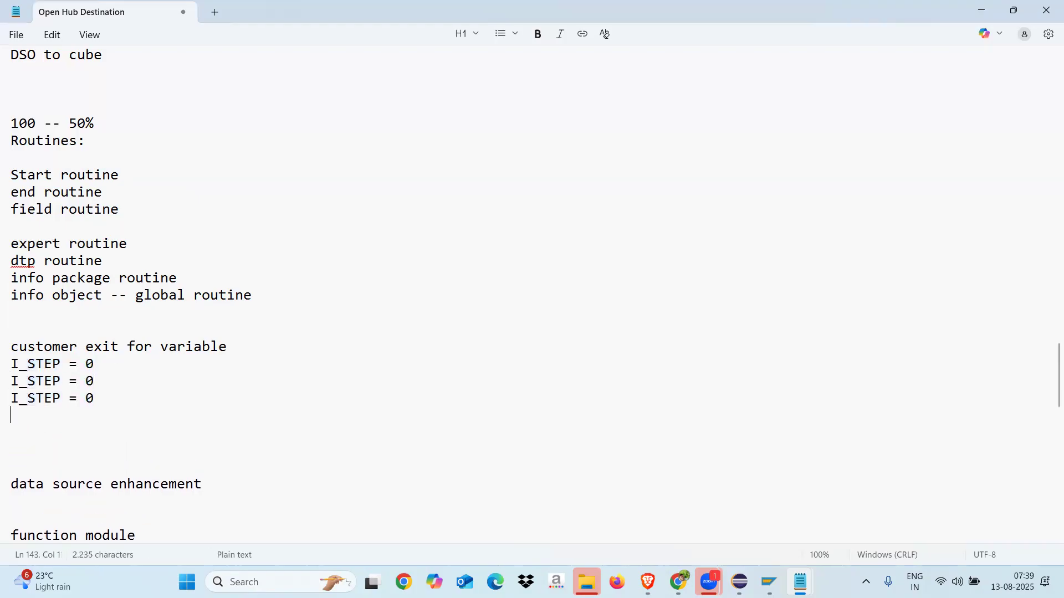
{"action": "key", "text": "ctrl+v"}
Set the three copied I_STEP lines to 1, 2 and 3, and remove two blank lines below them
{"action": "left_click", "coordinate": [102, 382]}
{"action": "key", "text": "BackSpace"}
{"action": "type", "text": "1"}
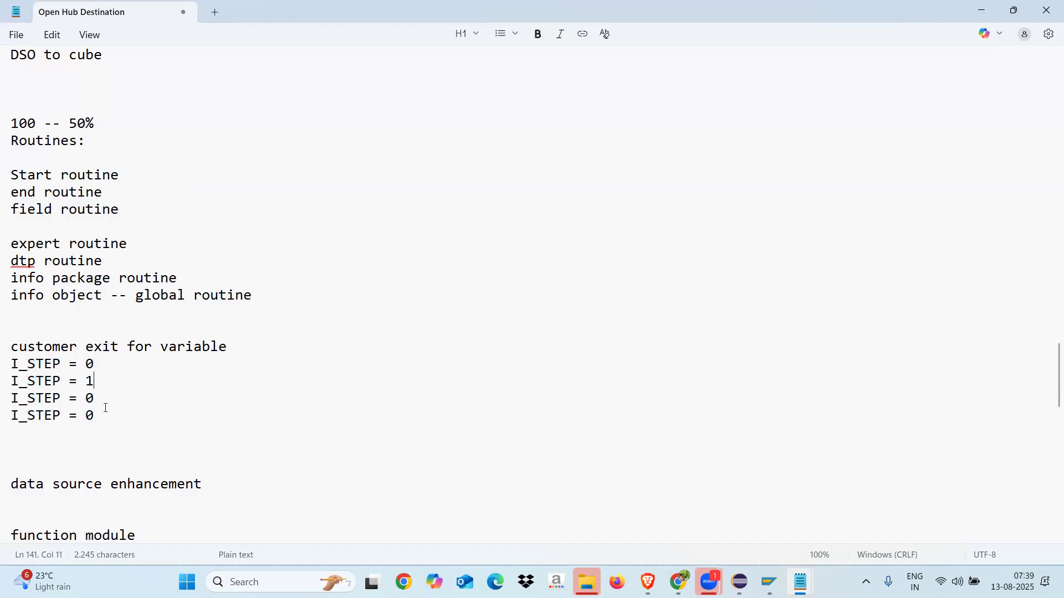
{"action": "left_click", "coordinate": [106, 408]}
{"action": "key", "text": "BackSpace"}
{"action": "type", "text": "2"}
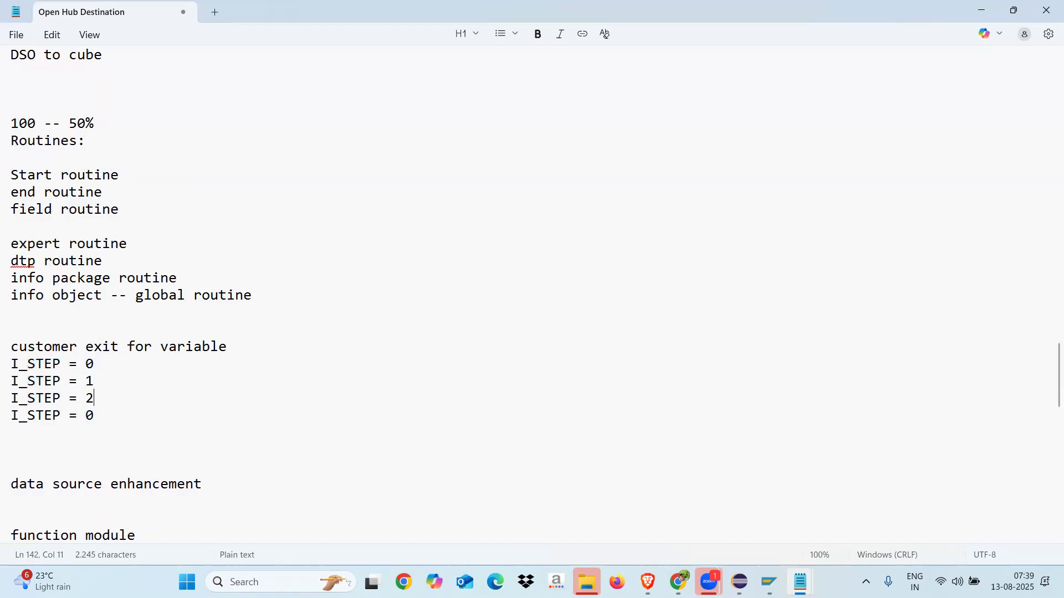
{"action": "key", "text": "BackSpace"}
{"action": "type", "text": "3"}
{"action": "key", "text": "Delete"}
{"action": "key", "text": "Delete"}
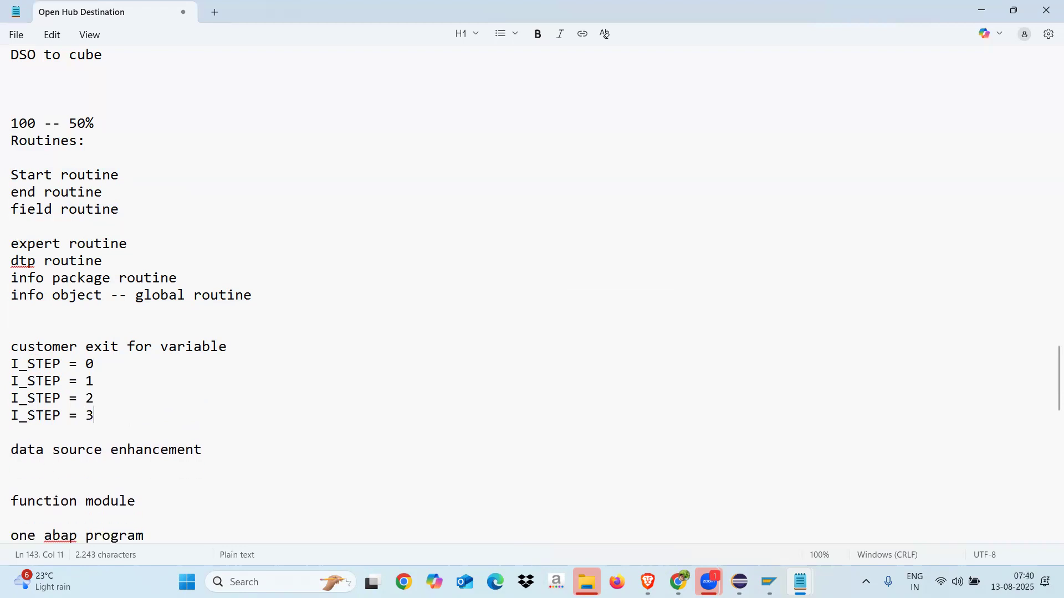
Remove the extra blank line above "function module" and delete the "one abap program" text
{"action": "left_click", "coordinate": [30, 474]}
{"action": "key", "text": "Delete"}
{"action": "left_click_drag", "start_coordinate": [149, 526], "coordinate": [15, 529]}
{"action": "key", "text": "BackSpace"}
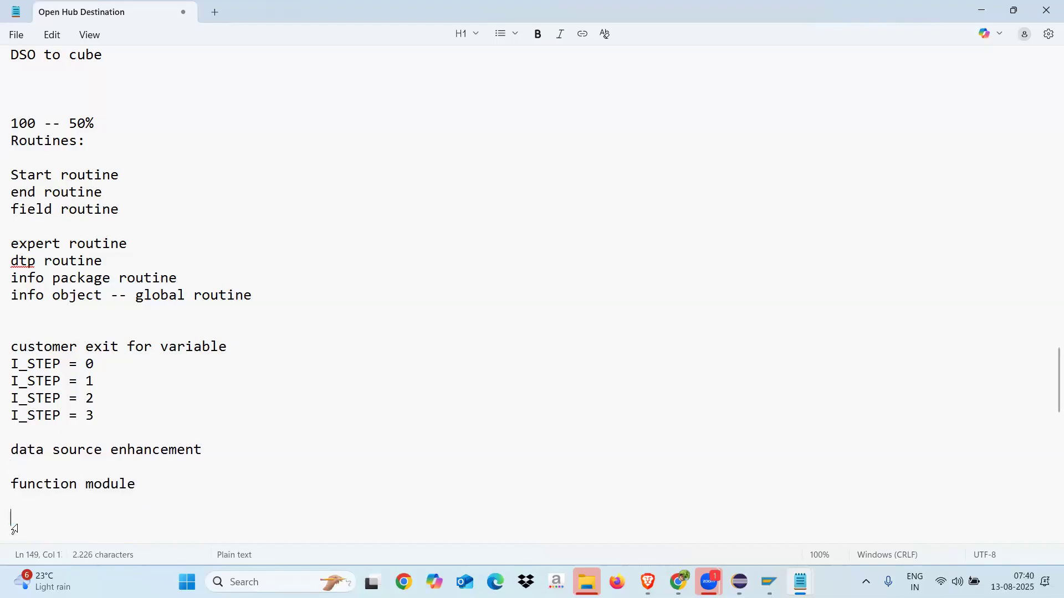
Delete the "100 -- 50%" text above the "Routines:" heading and remove two blank lines there
{"action": "left_click_drag", "start_coordinate": [147, 485], "coordinate": [12, 141]}
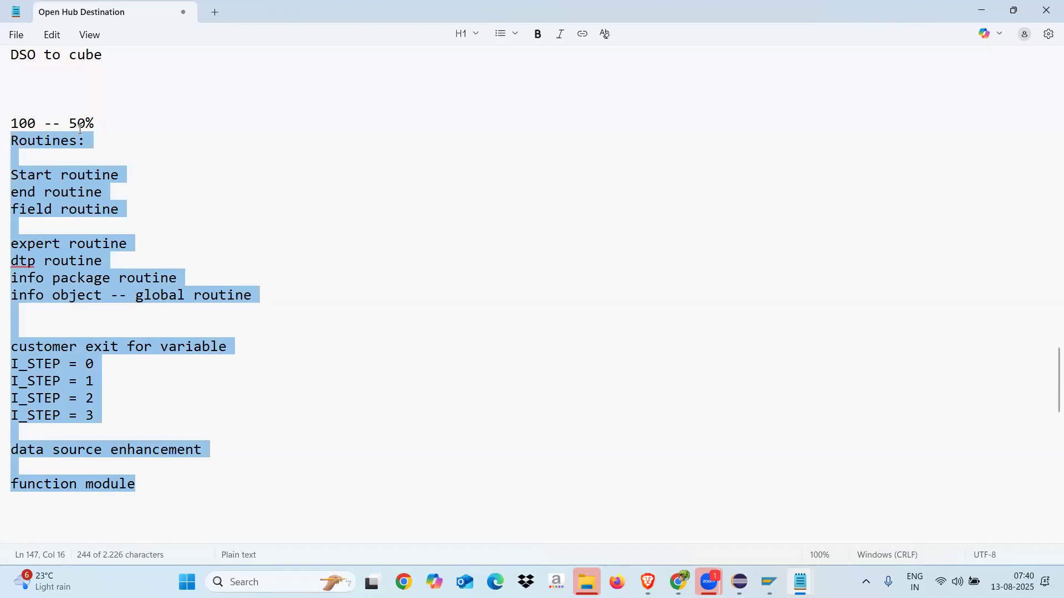
{"action": "left_click", "coordinate": [98, 123]}
{"action": "left_click_drag", "start_coordinate": [99, 123], "coordinate": [5, 114]}
{"action": "key", "text": "BackSpace"}
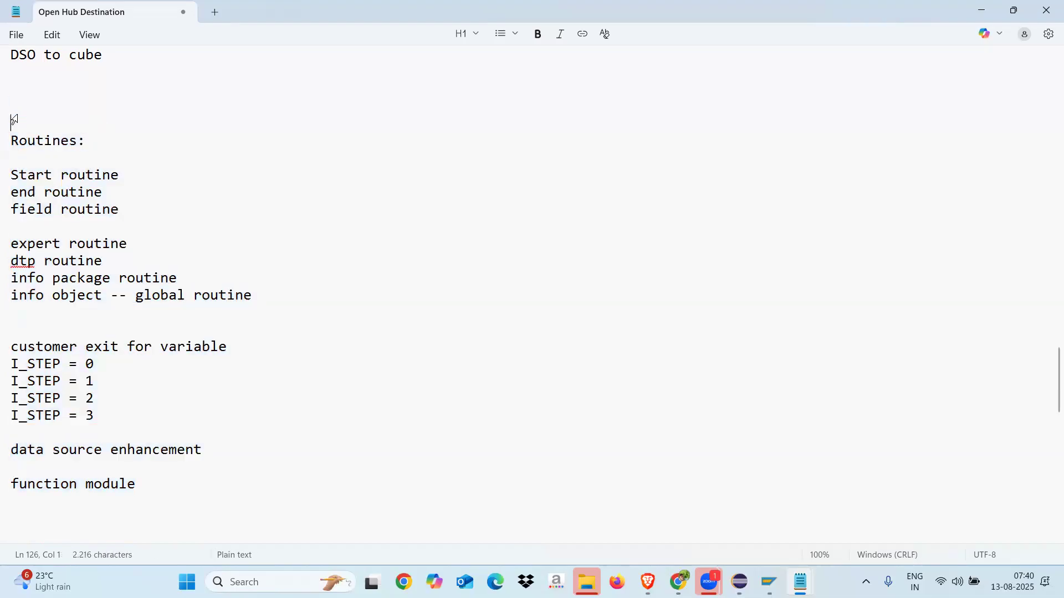
{"action": "left_click_drag", "start_coordinate": [15, 90], "coordinate": [15, 89]}
{"action": "left_click", "coordinate": [39, 87]}
{"action": "key", "text": "Delete"}
{"action": "key", "text": "Delete"}
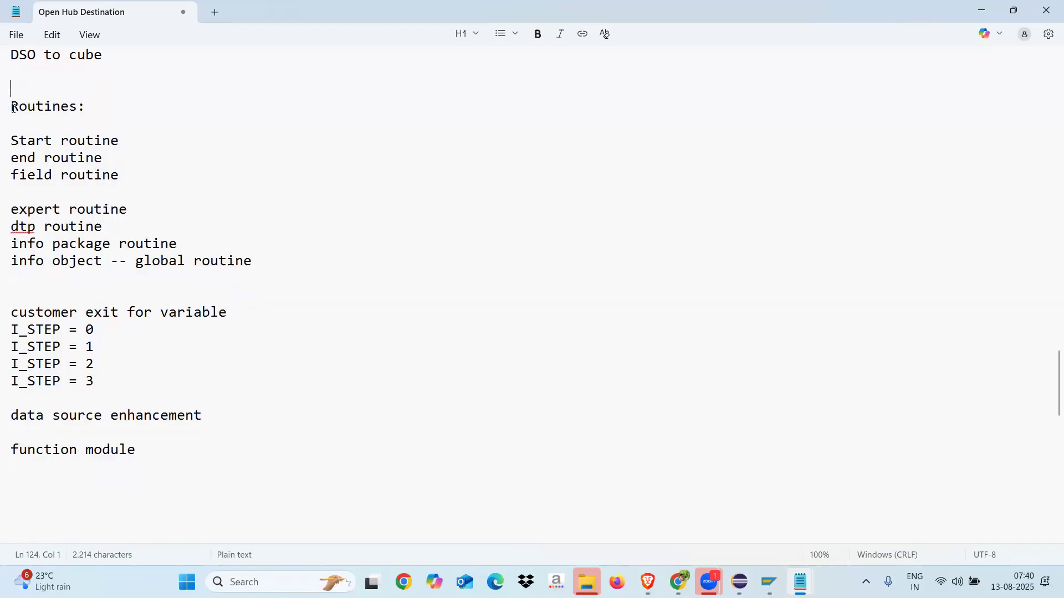
{"action": "left_click_drag", "start_coordinate": [13, 107], "coordinate": [204, 275]}
{"action": "left_click_drag", "start_coordinate": [271, 275], "coordinate": [260, 459]}
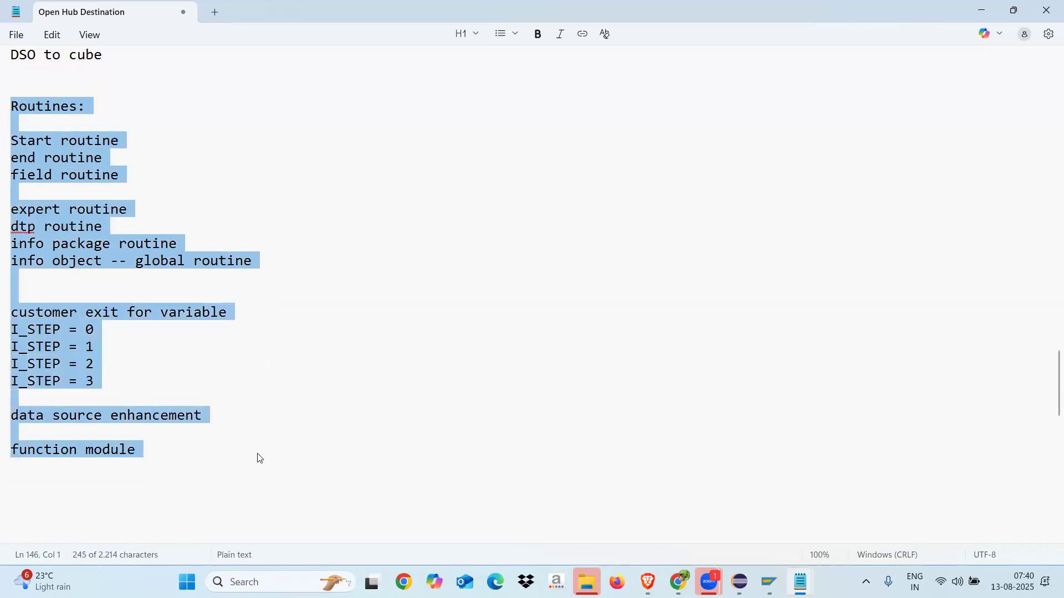
{"action": "left_click", "coordinate": [172, 438]}
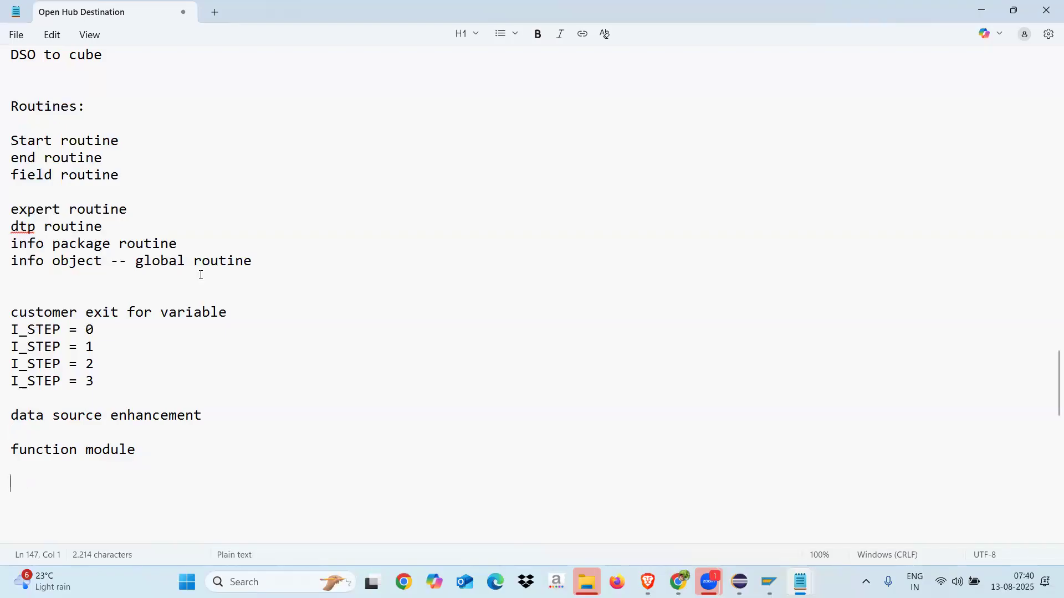
{"action": "left_click_drag", "start_coordinate": [256, 260], "coordinate": [11, 228]}
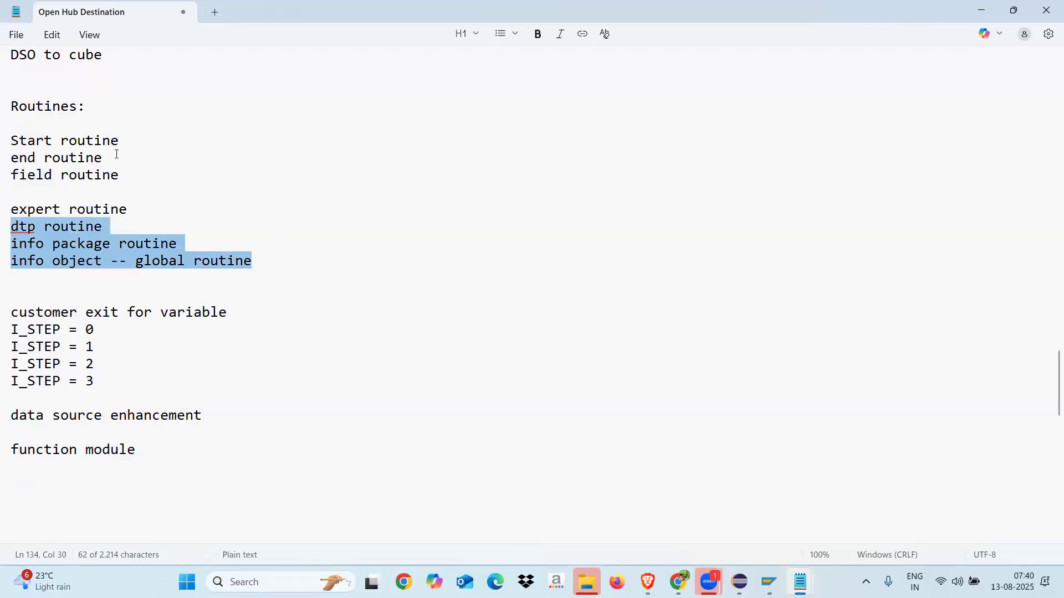
Bring "expert routine" directly under "field routine" and leave a blank line between it and "dtp routine"
{"action": "left_click", "coordinate": [134, 175]}
{"action": "key", "text": "Delete"}
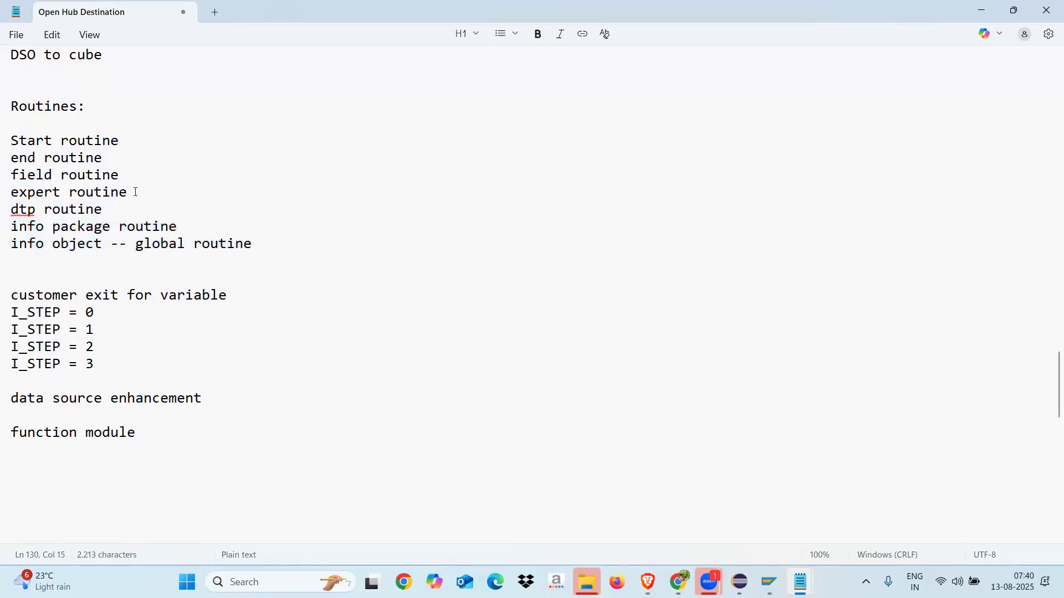
{"action": "key", "text": "Return"}
Move the dtp routine, info package routine and info object global routine lines below "function module"
{"action": "left_click_drag", "start_coordinate": [263, 261], "coordinate": [6, 229]}
{"action": "key", "text": "ctrl+c"}
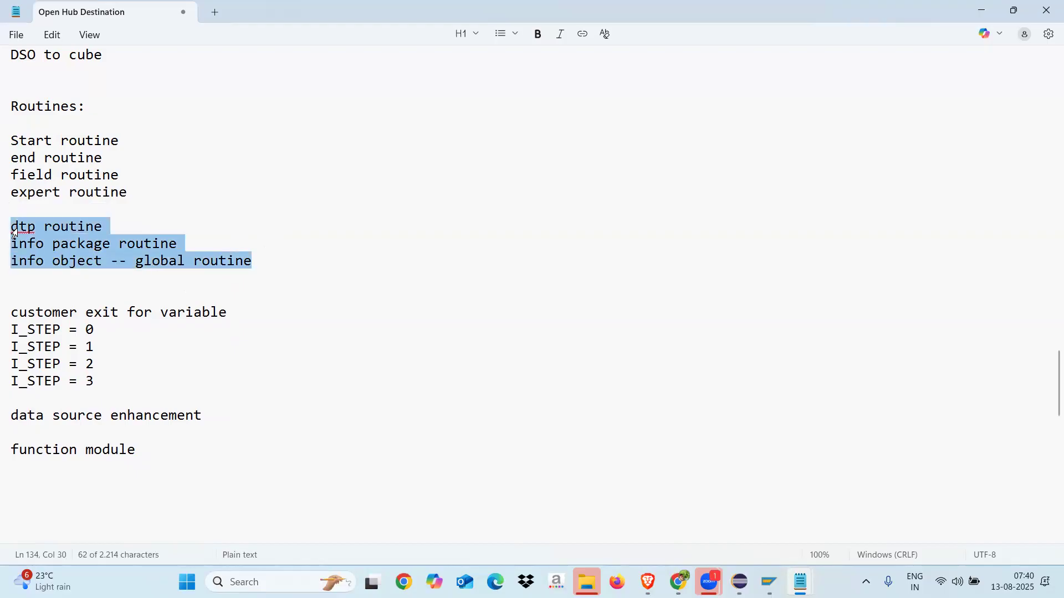
{"action": "key", "text": "BackSpace"}
{"action": "left_click", "coordinate": [23, 446]}
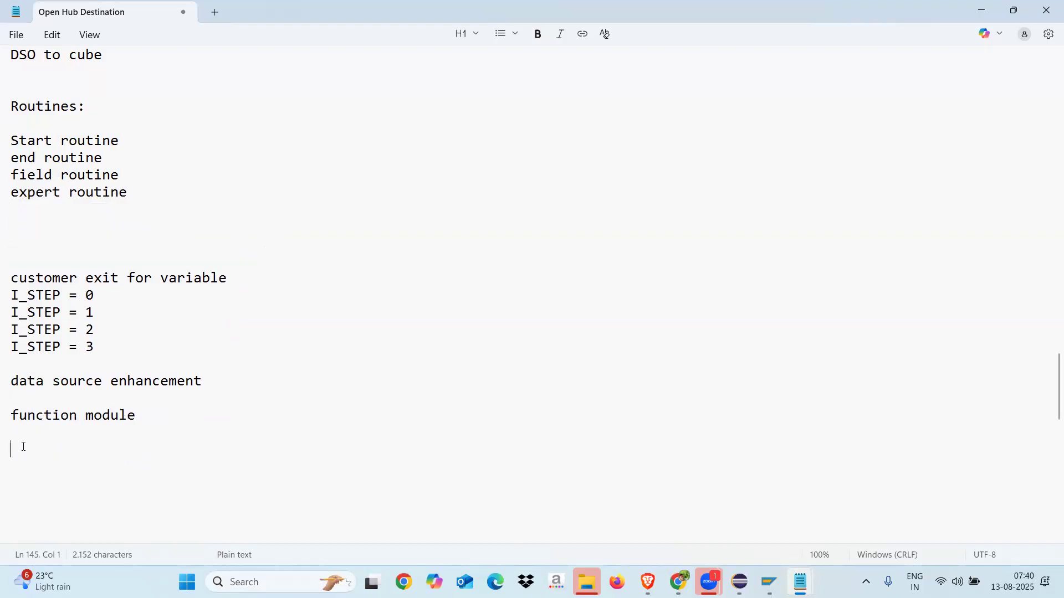
{"action": "key", "text": "ctrl+v"}
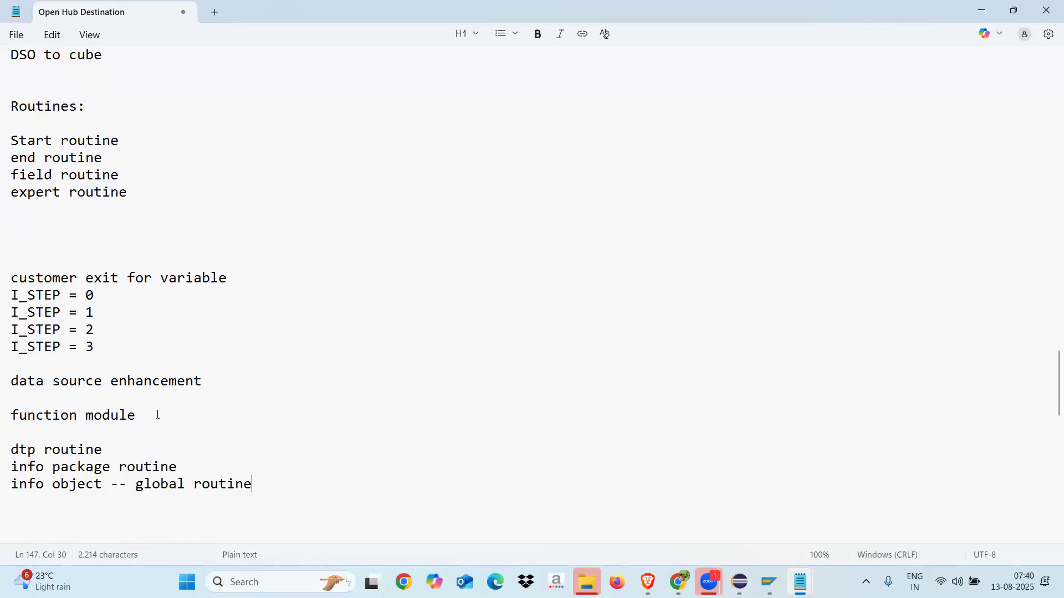
Remove the four blank lines between "expert routine" and "customer exit for variable"
{"action": "left_click", "coordinate": [18, 209]}
{"action": "key", "text": "Delete"}
{"action": "key", "text": "Delete"}
{"action": "key", "text": "Delete"}
{"action": "key", "text": "Delete"}
Append "- BW Side" to the Start routine, end routine, field routine and expert routine lines
{"action": "left_click", "coordinate": [135, 141]}
{"action": "type", "text": "- BW Side"}
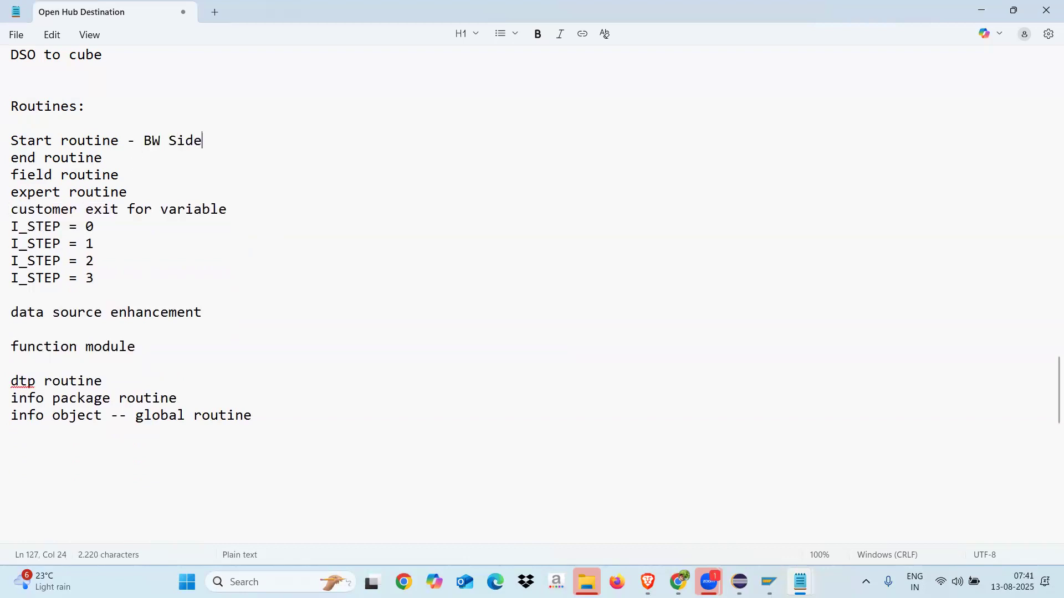
{"action": "left_click_drag", "start_coordinate": [214, 136], "coordinate": [143, 142]}
{"action": "key", "text": "ctrl+c"}
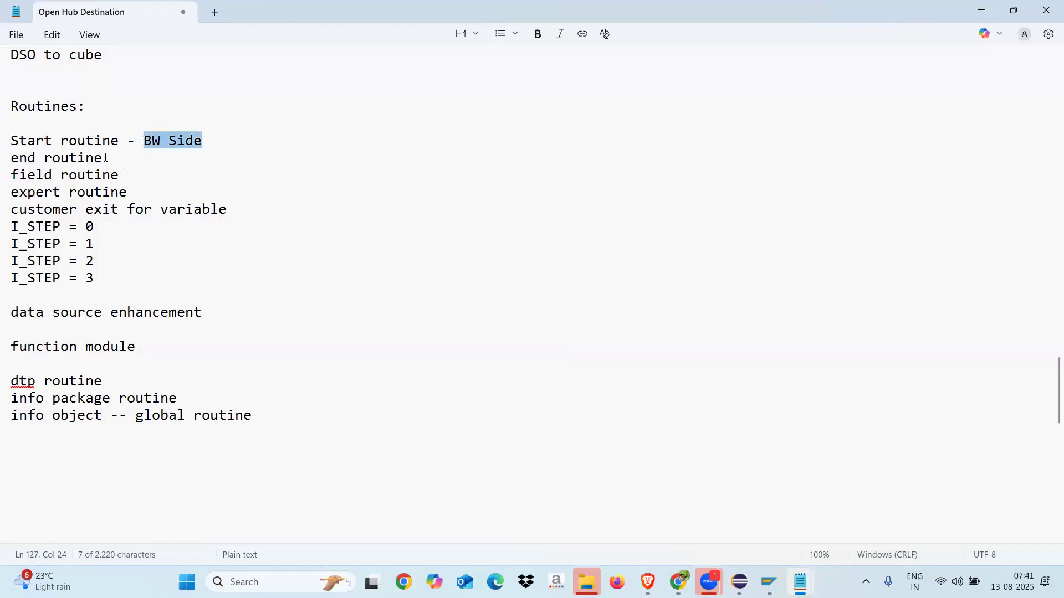
{"action": "left_click", "coordinate": [106, 158]}
{"action": "type", "text": "-"}
{"action": "key", "text": "ctrl+v"}
{"action": "left_click", "coordinate": [126, 178]}
{"action": "type", "text": "-"}
{"action": "key", "text": "ctrl+v"}
{"action": "left_click", "coordinate": [138, 196]}
{"action": "type", "text": "-"}
{"action": "key", "text": "ctrl+v"}
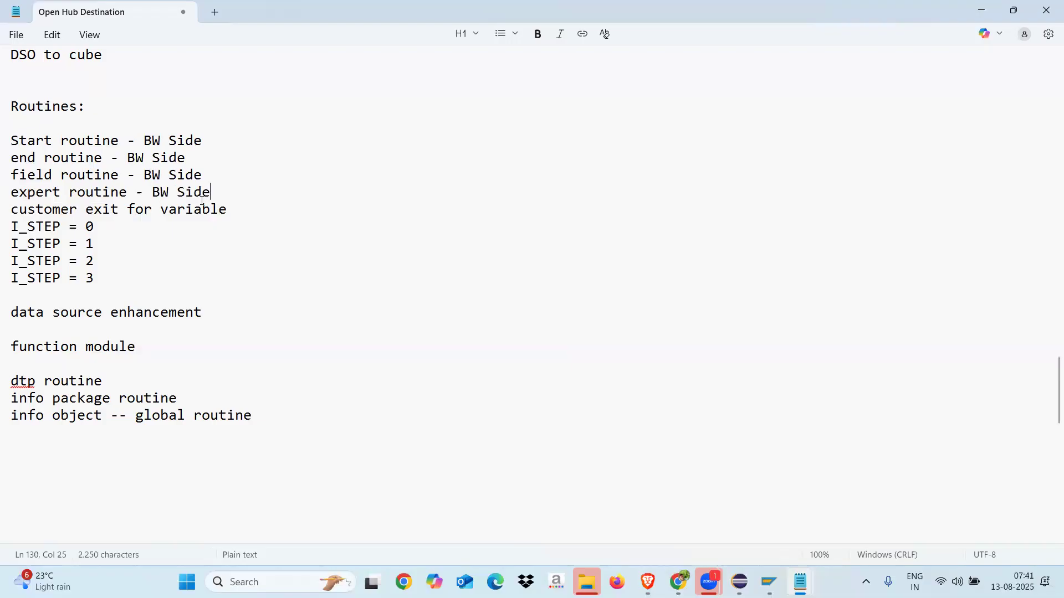
Append "- BW Side" to the "customer exit for variable" line
{"action": "left_click", "coordinate": [237, 204]}
{"action": "type", "text": "-"}
{"action": "key", "text": "ctrl+v"}
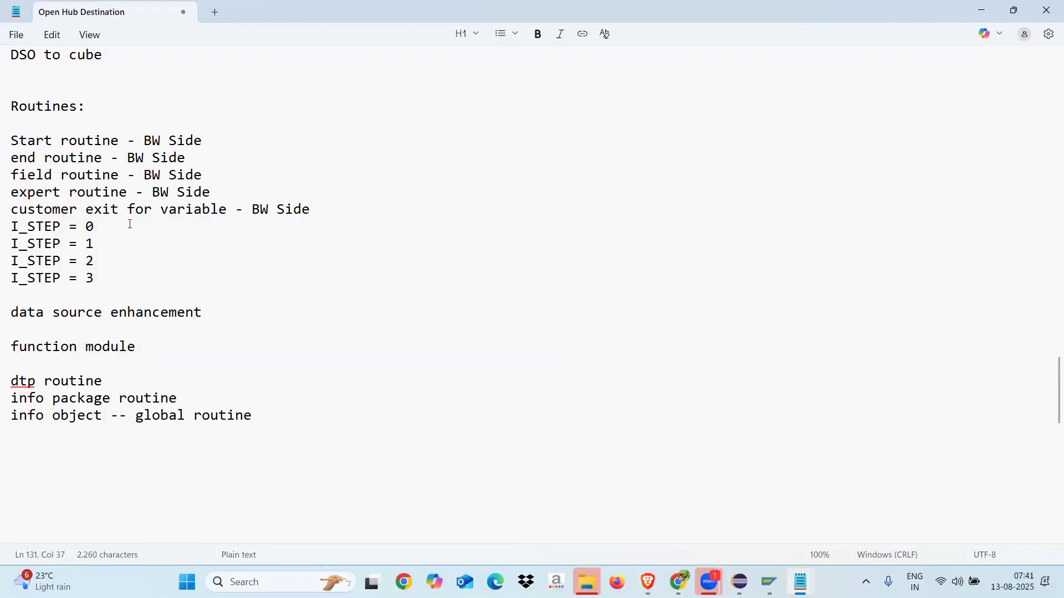
Append "- ECC side" to the data source enhancement line and "- ECC Side" to the function module line
{"action": "left_click", "coordinate": [219, 312]}
{"action": "type", "text": "- ECC side"}
{"action": "left_click", "coordinate": [144, 347]}
{"action": "type", "text": "- ECC Side"}
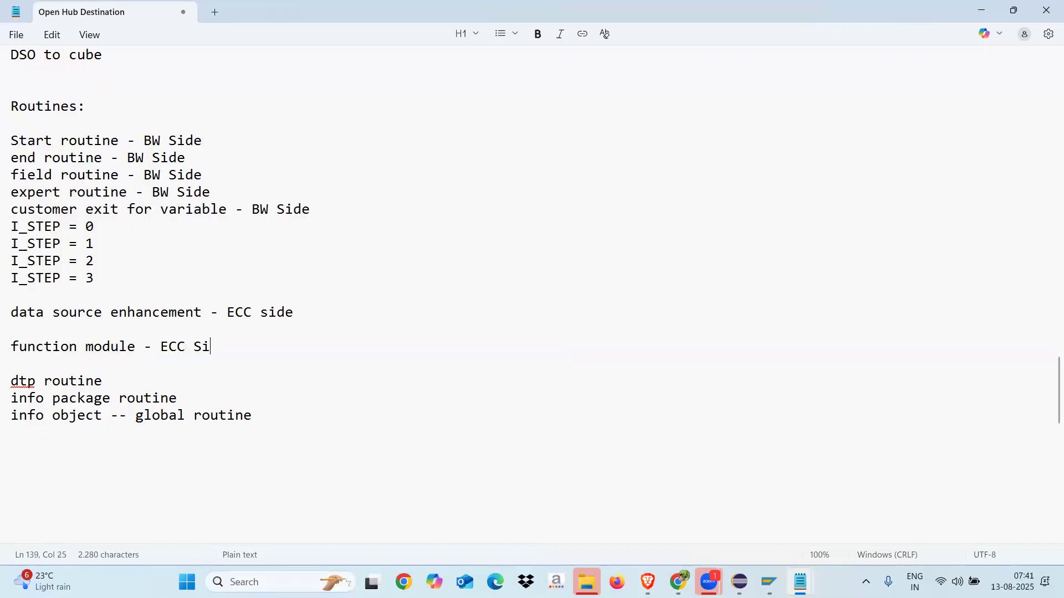
Append "-BW Side" to the dtp routine, info package routine and info object global routine lines
{"action": "left_click", "coordinate": [169, 380]}
{"action": "type", "text": "-"}
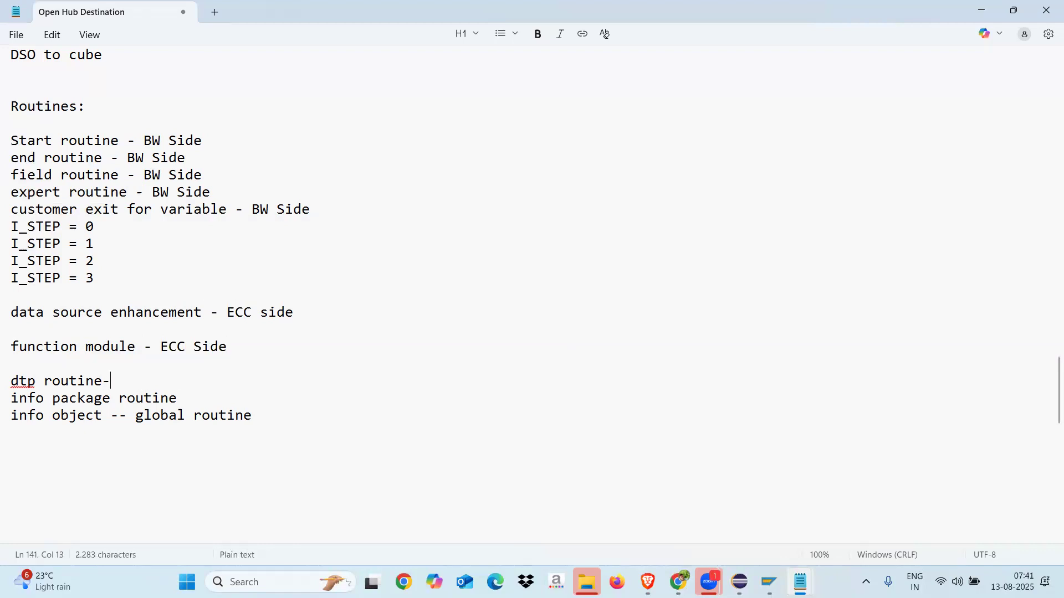
{"action": "type", "text": "BW Side"}
{"action": "left_click", "coordinate": [197, 402]}
{"action": "type", "text": "-BW Side"}
{"action": "left_click", "coordinate": [261, 410]}
{"action": "type", "text": "-BW Side"}
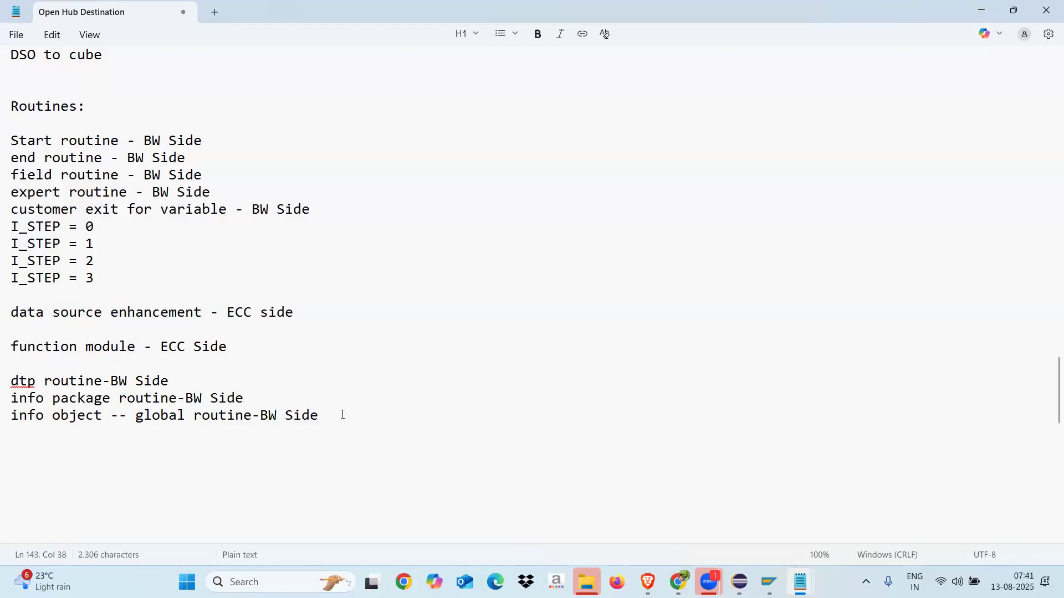
Add the line "Cutover activity" below the info object entry, separated by a blank line
{"action": "left_click_drag", "start_coordinate": [352, 411], "coordinate": [6, 119]}
{"action": "left_click", "coordinate": [34, 454]}
{"action": "type", "text": "Cutove"}
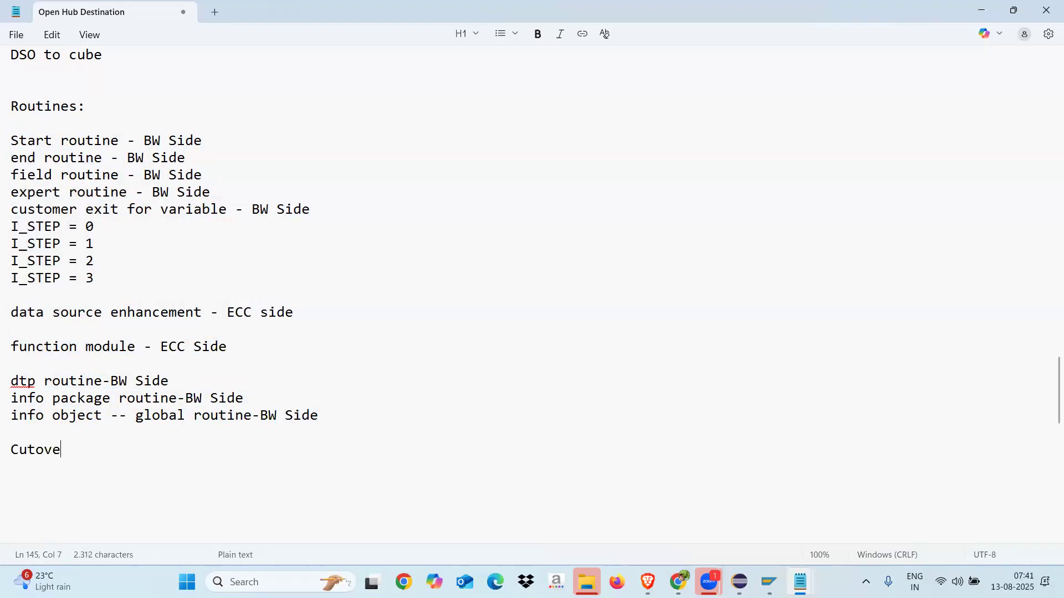
{"action": "type", "text": "r activity"}
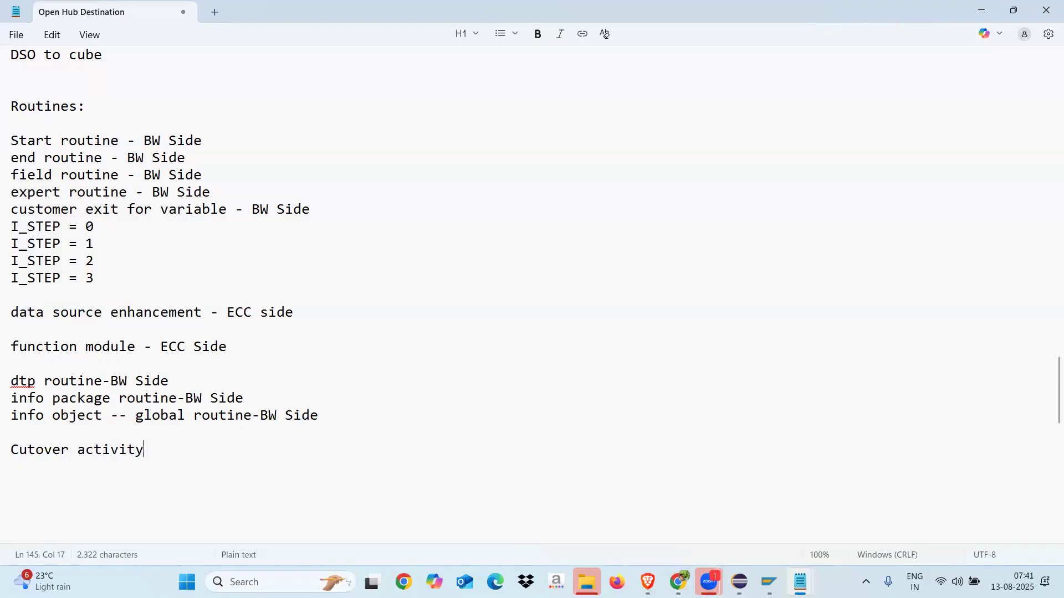